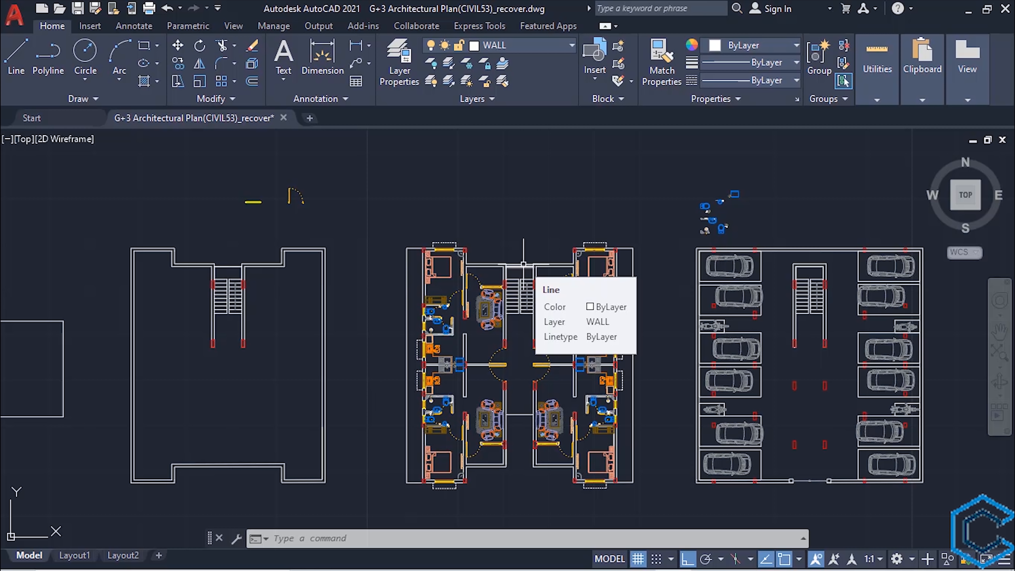
- Draw a horizontal ground line above the middle floor plan, extending past both of its sides
key(l)
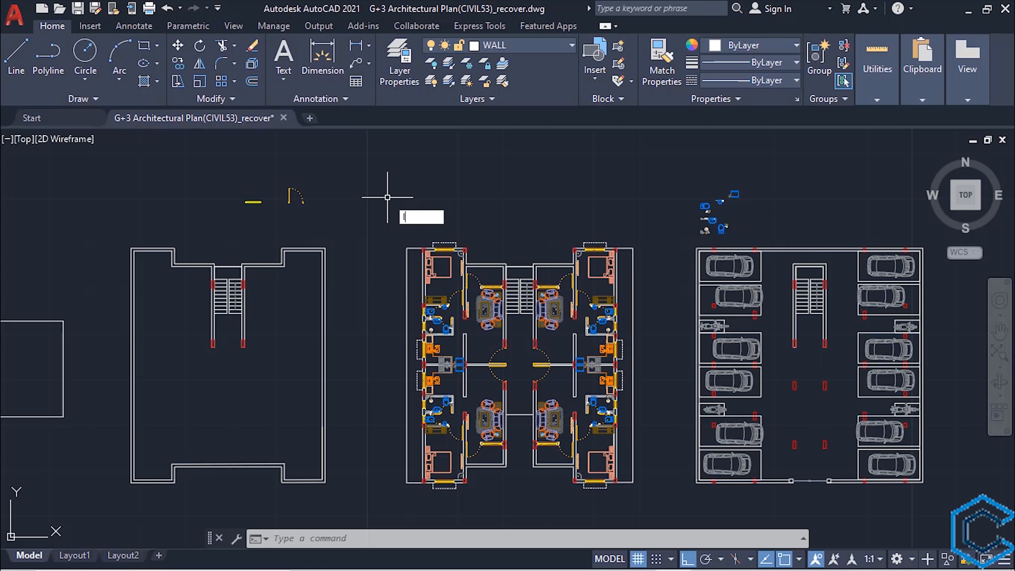
key(Return)
click(392, 215)
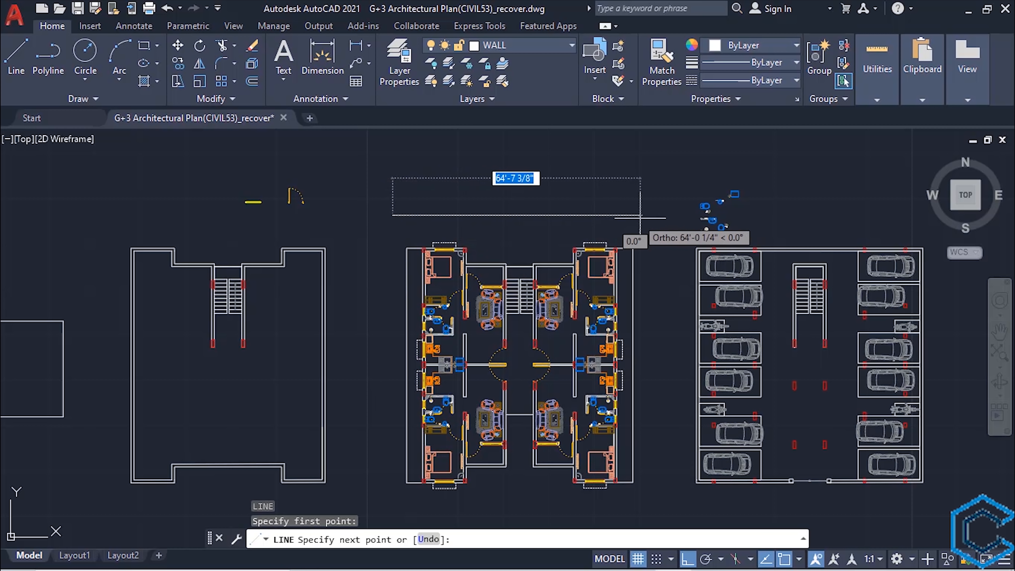
click(666, 216)
key(Escape)
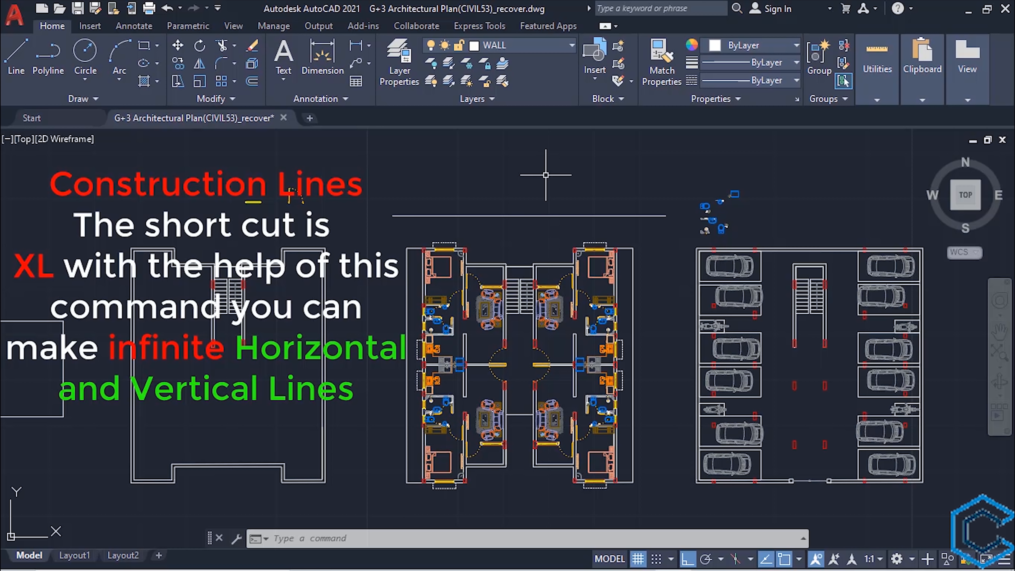
- Draw a vertical construction line through the upper-left outer corner of the middle plan's main wall
text(XL)
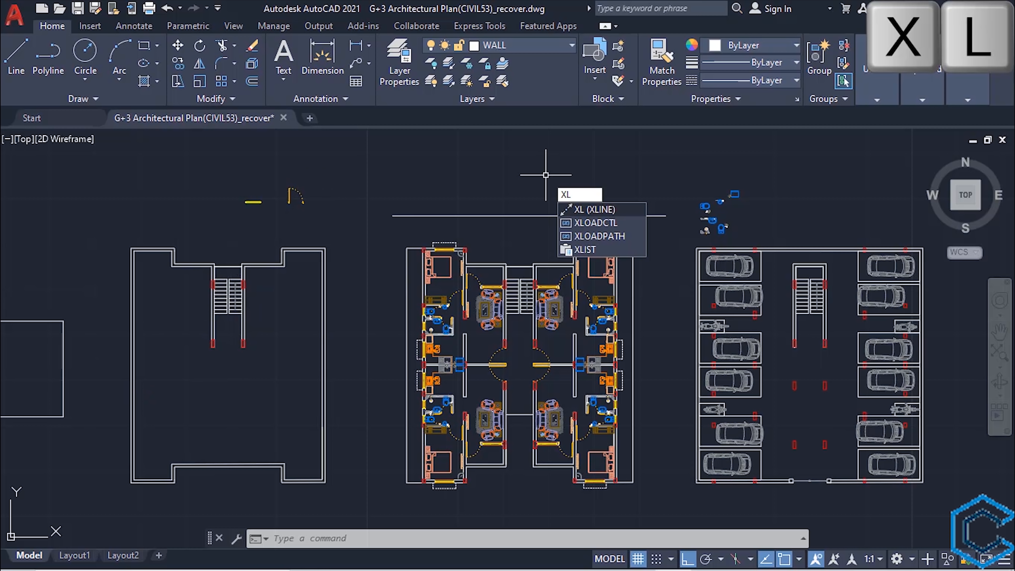
key(Return)
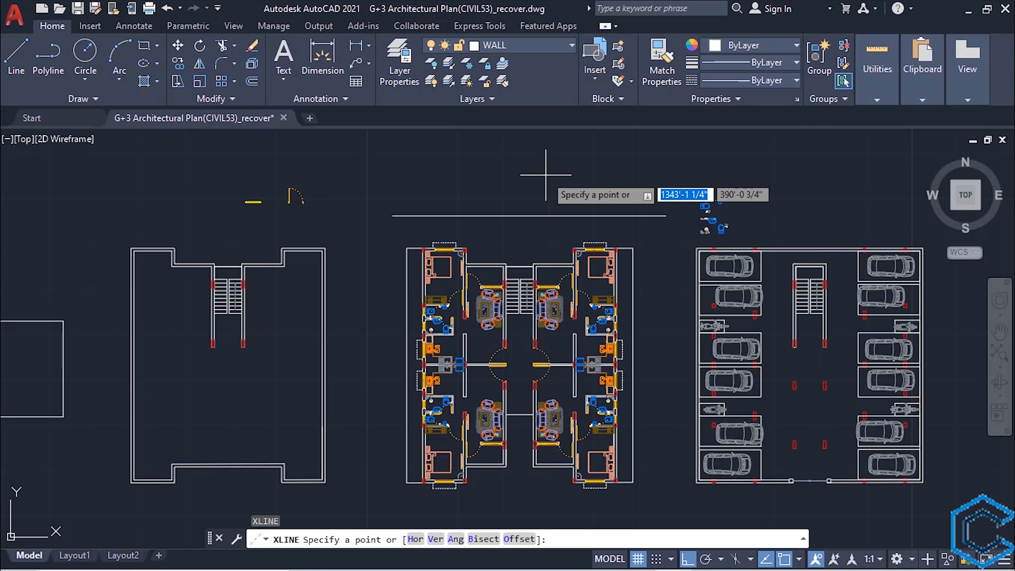
key(v)
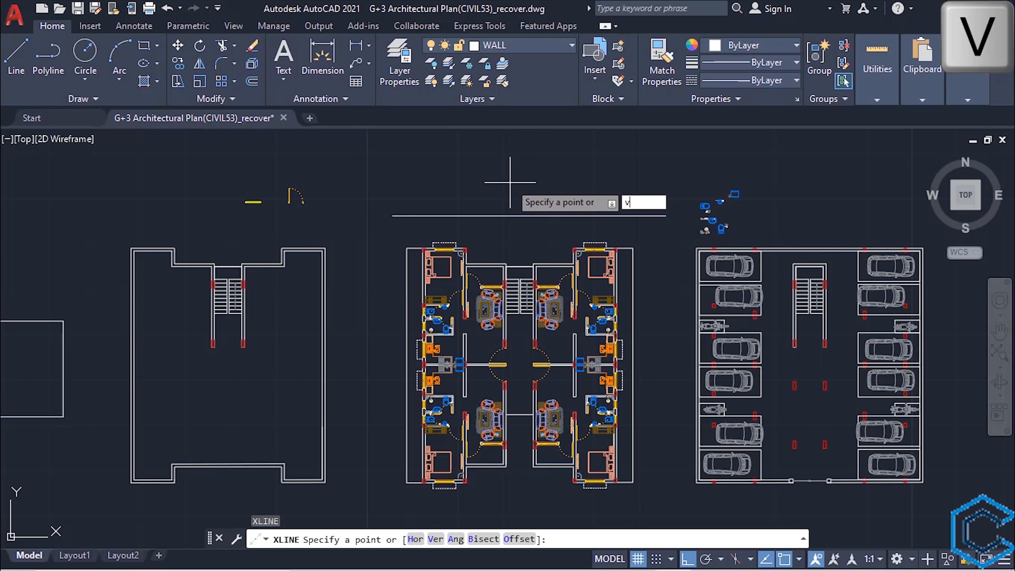
key(Return)
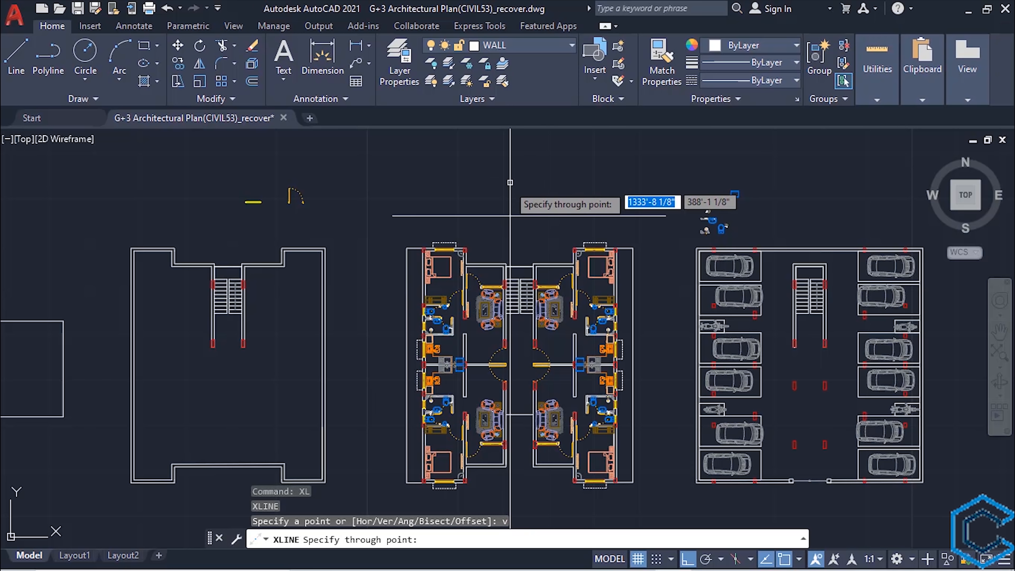
scroll(435, 248, up, 6)
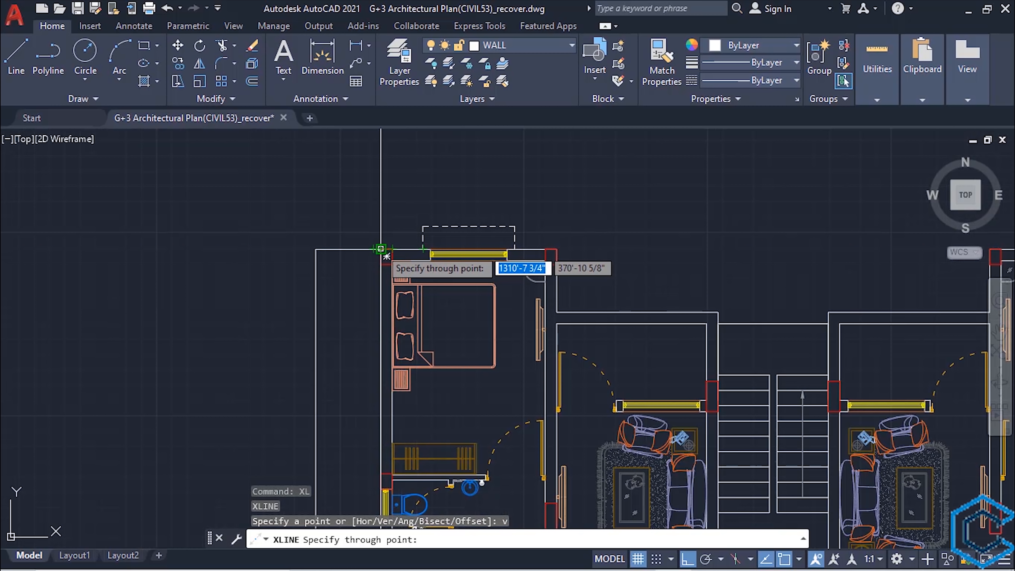
click(386, 256)
scroll(386, 256, down, 6)
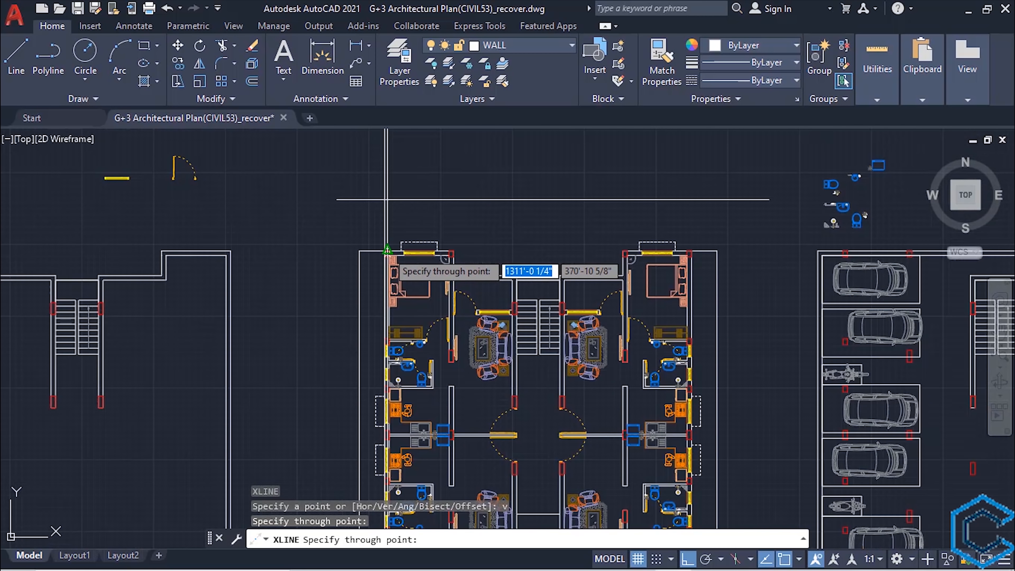
- Add a second vertical construction line through the upper-right outer corner of the middle plan's main wall
mouse_move(459, 254)
middle_down()
mouse_move(289, 280)
mouse_move(328, 272)
mouse_move(417, 340)
middle_up()
scroll(396, 258, up, 2)
scroll(395, 258, up, 2)
click(408, 305)
scroll(416, 341, down, 6)
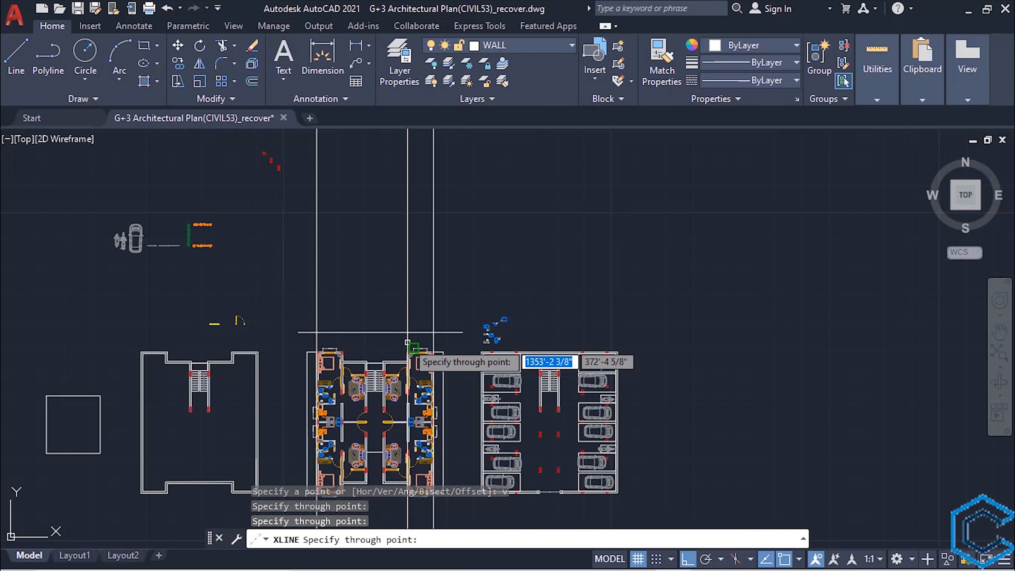
scroll(356, 336, up, 2)
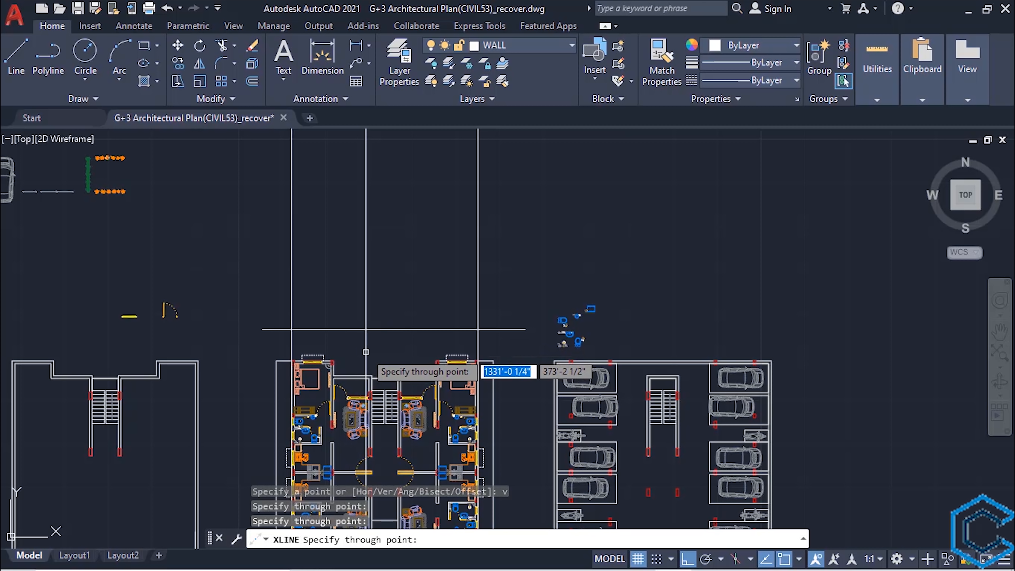
key(Escape)
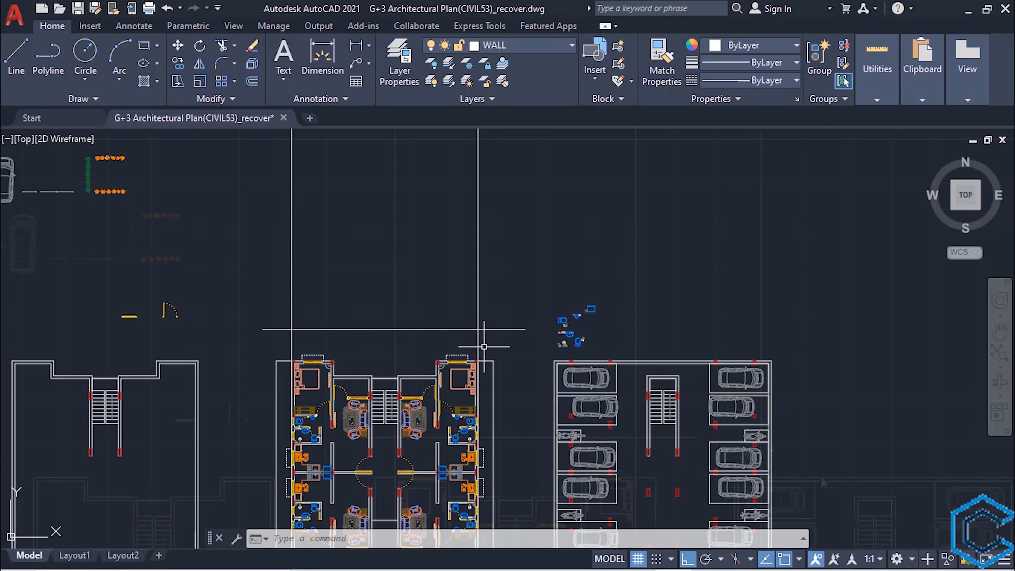
- Offset the horizontal ground line 2'6" upward to form the plinth's top line
scroll(482, 345, up, 2)
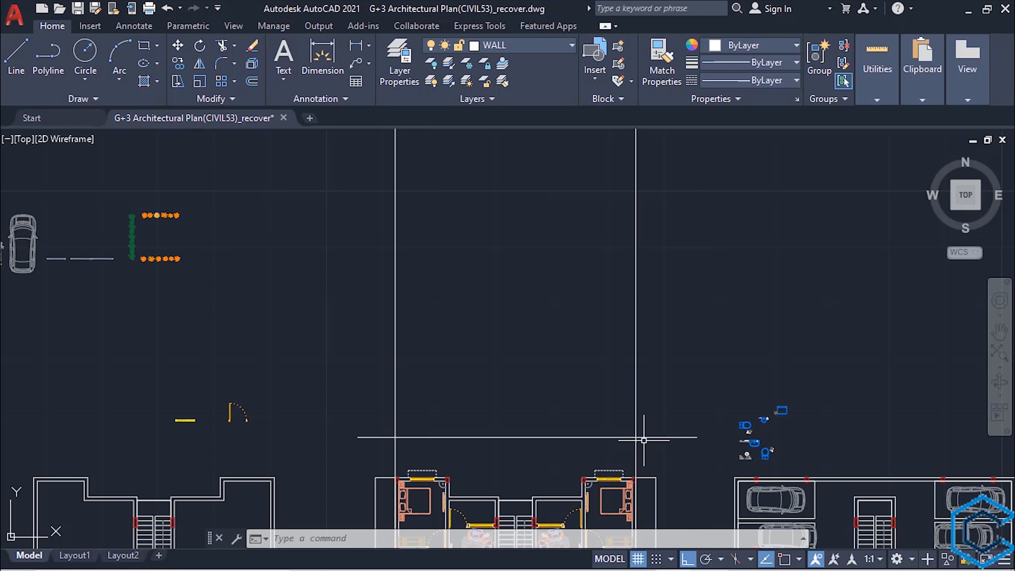
text(o)
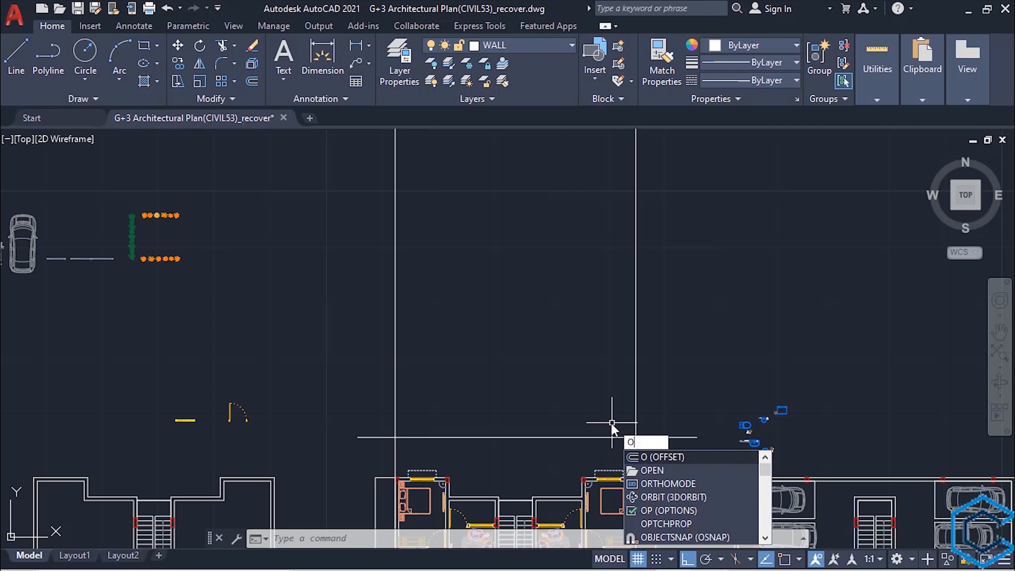
key(Escape)
text(o)
key(Return)
text(2'6)
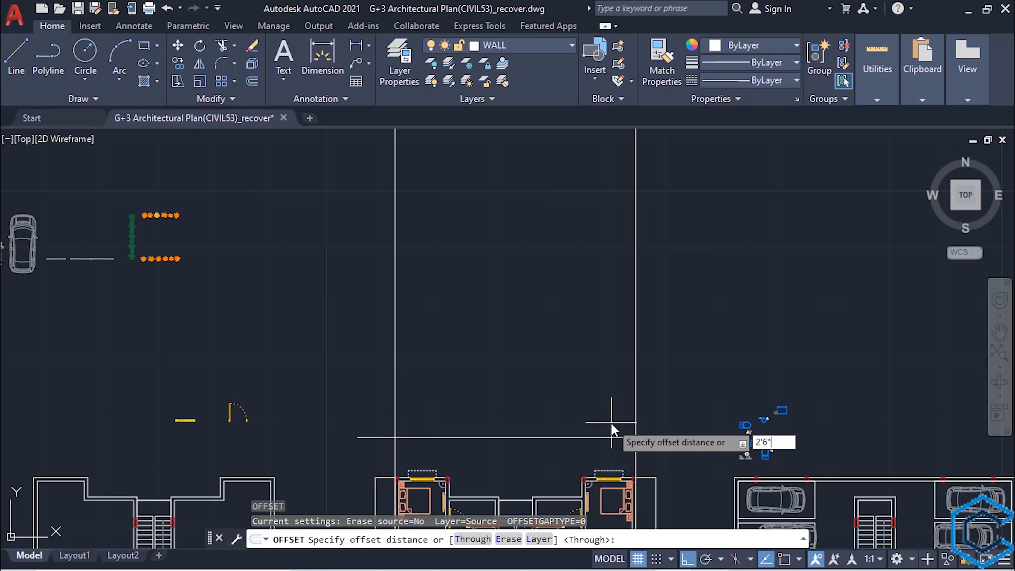
key(Return)
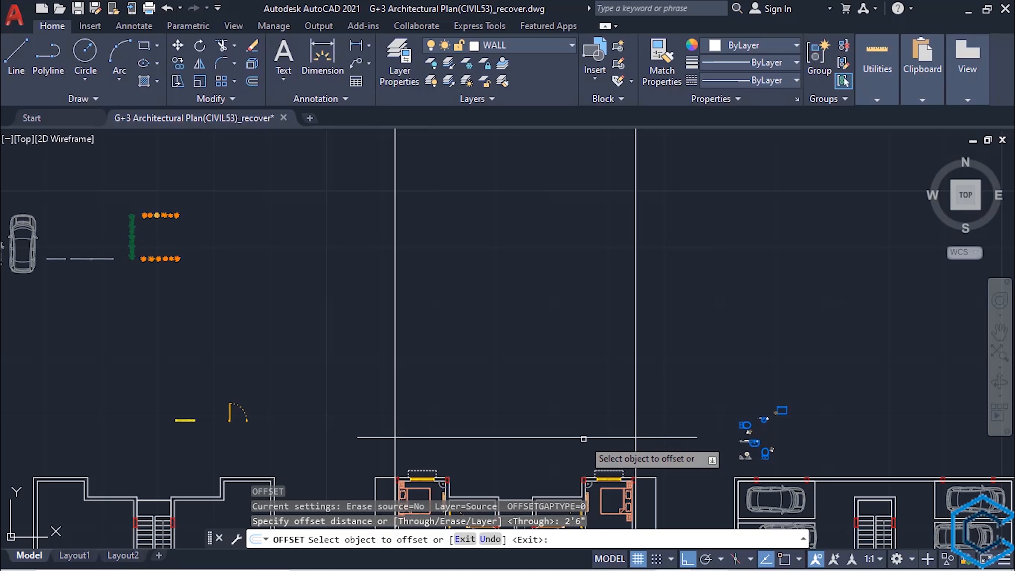
click(578, 437)
click(565, 364)
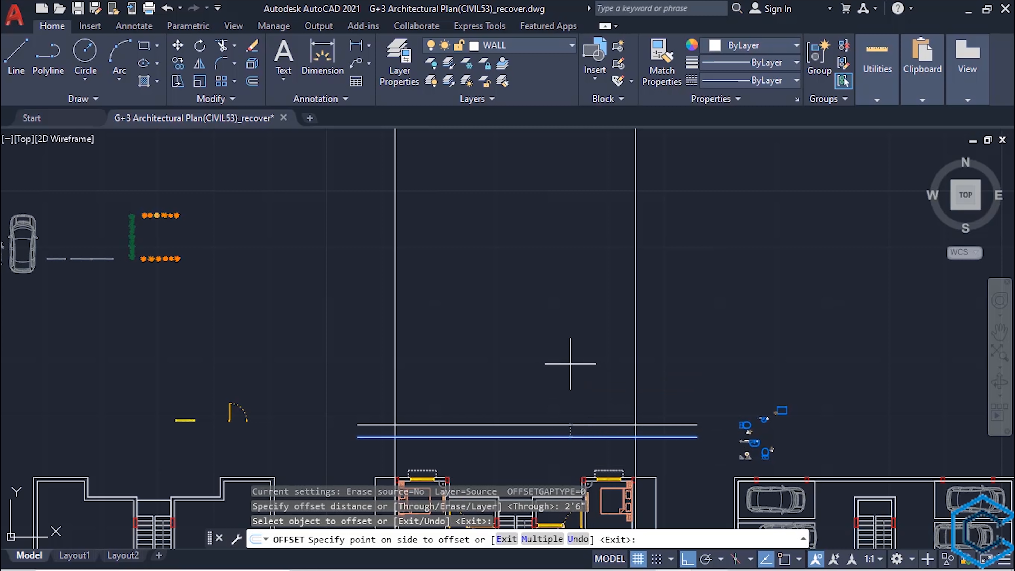
key(Escape)
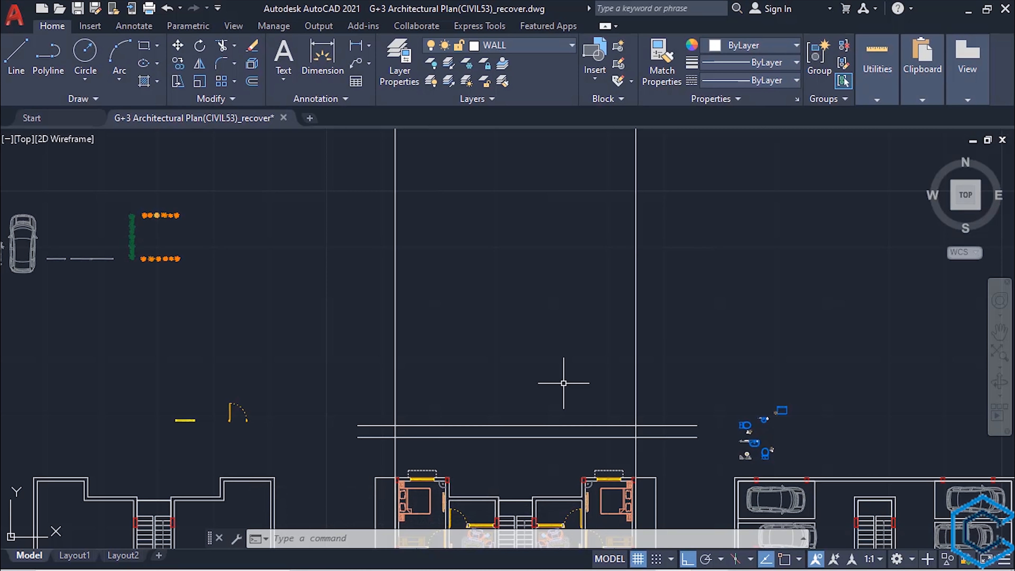
- Offset both vertical construction lines 6" outward, away from the middle of the elevation
text(o)
key(Return)
text(6)
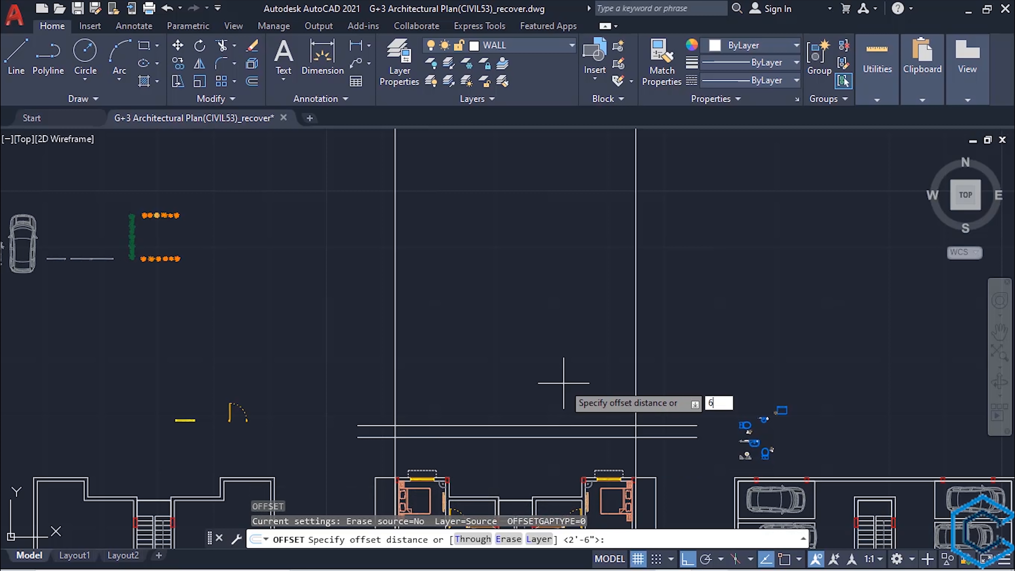
key(Return)
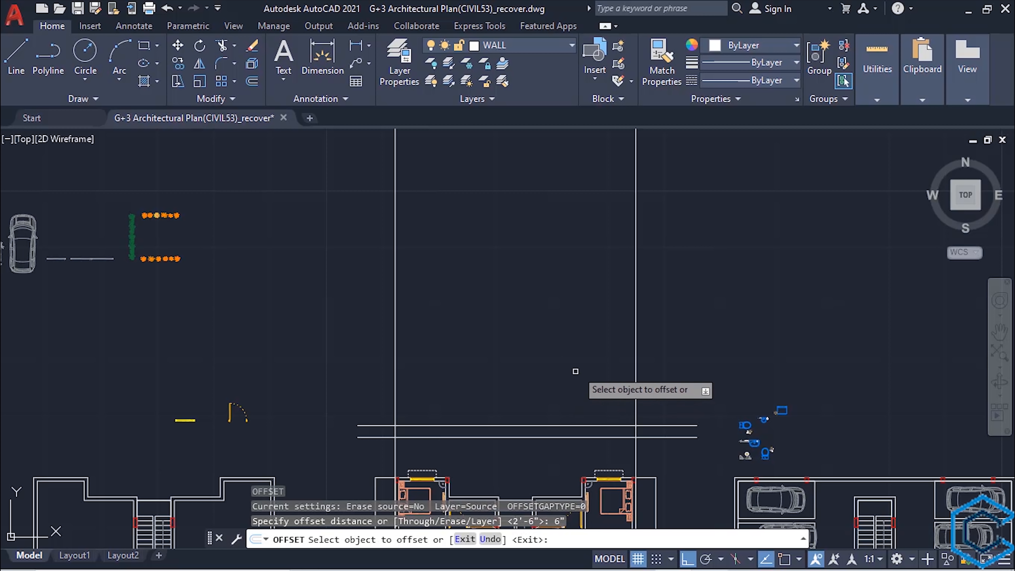
click(635, 323)
click(690, 317)
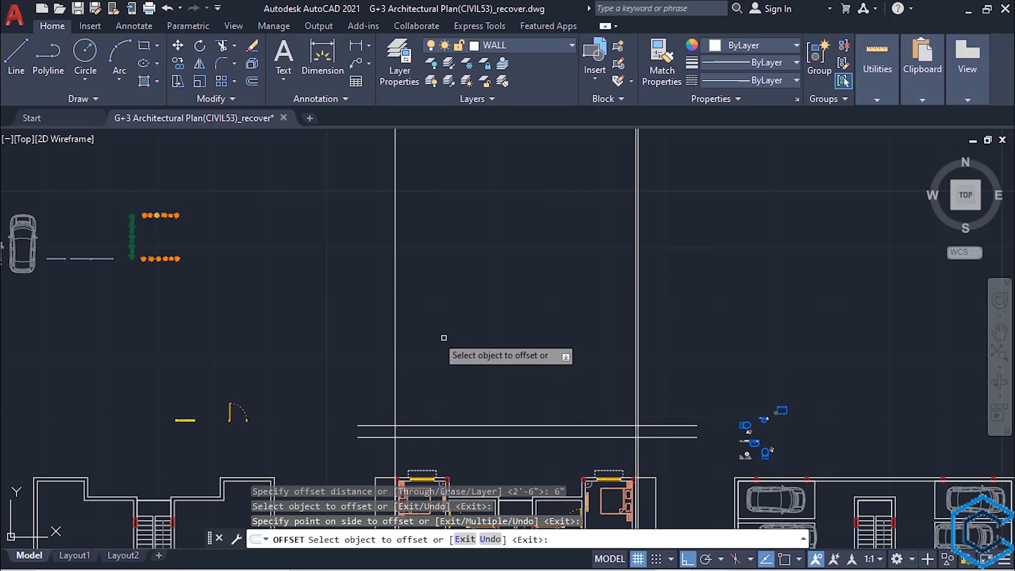
click(394, 316)
click(472, 351)
key(Escape)
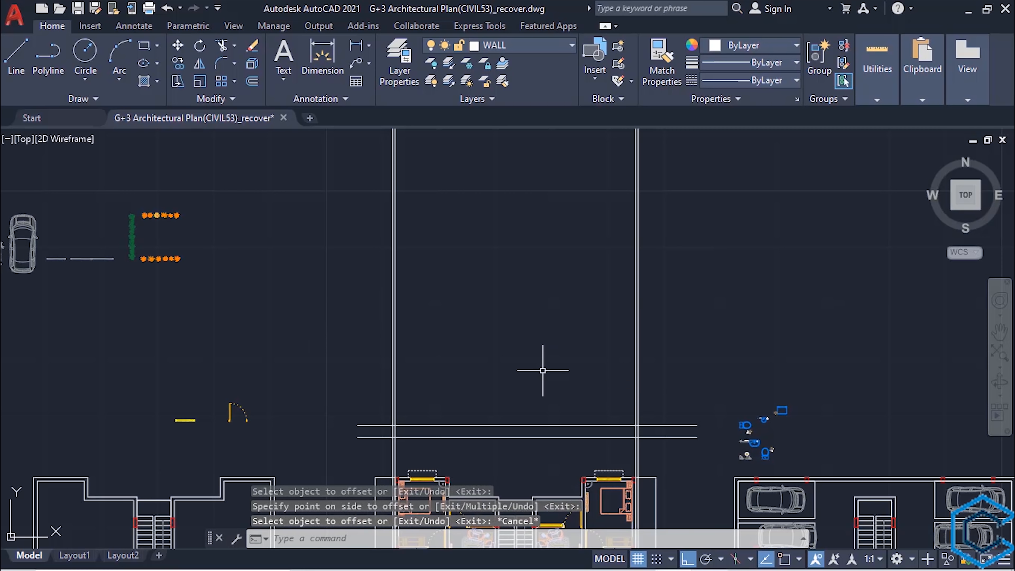
- Trim the plinth's top line where it projects beyond the outer vertical lines on both sides
text(tr)
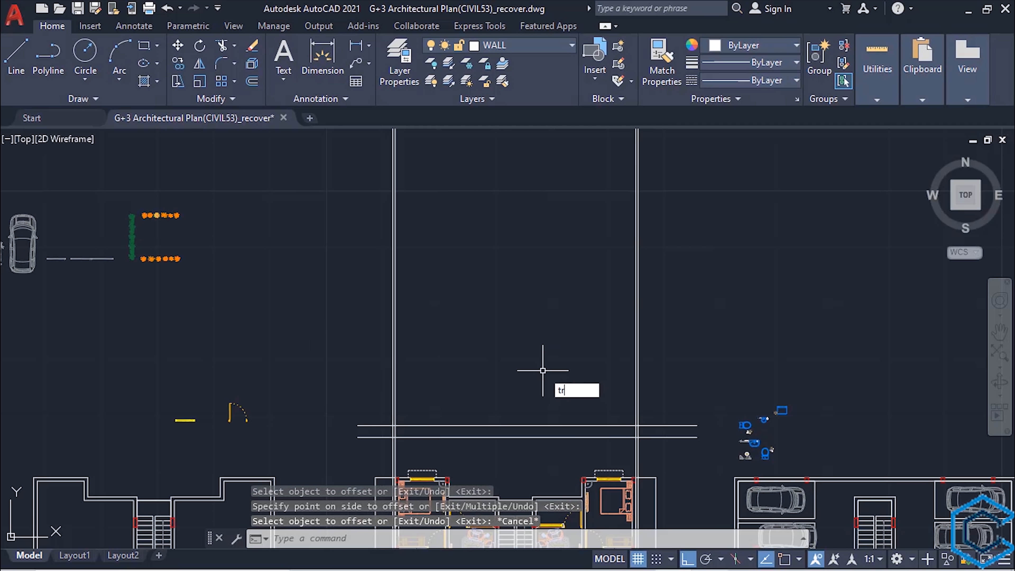
key(Return)
middle_drag(545, 387, 554, 326)
scroll(553, 326, up, 2)
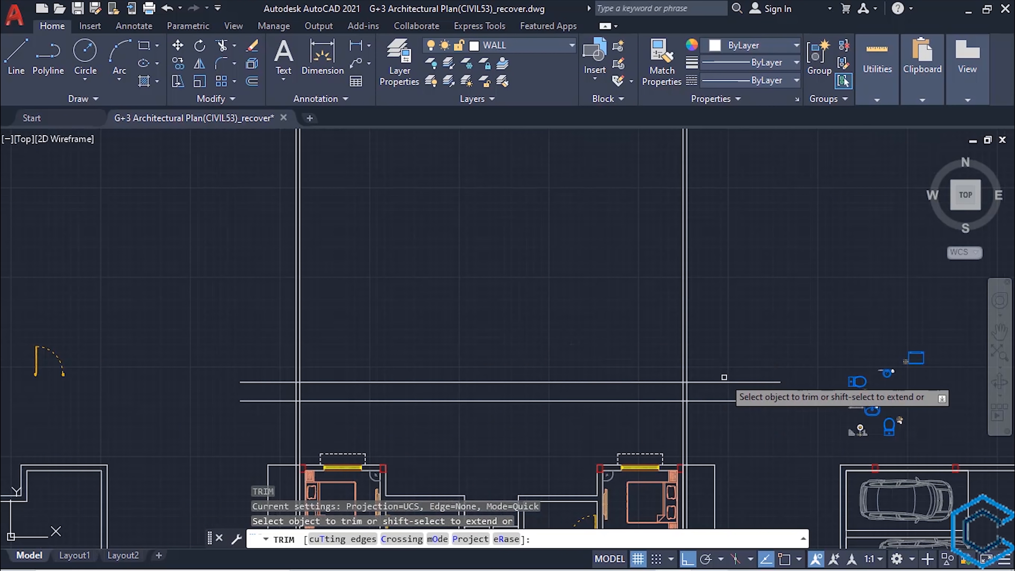
click(664, 365)
click(378, 365)
- Trim the two outer vertical lines above the plinth's top line
scroll(295, 362, up, 3)
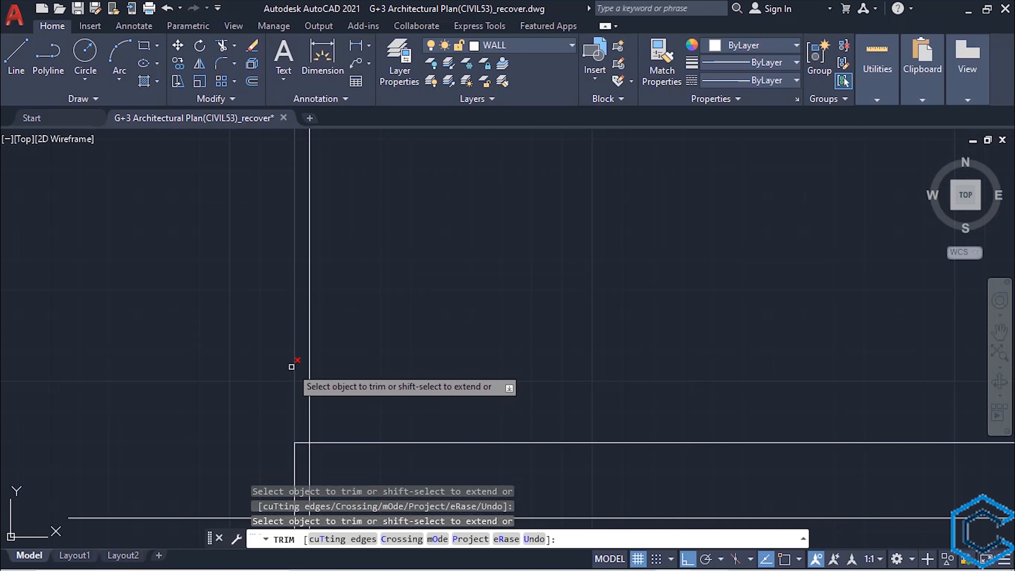
click(290, 366)
scroll(362, 418, down, 3)
middle_drag(643, 415, 480, 381)
scroll(575, 369, up, 3)
drag(531, 392, 537, 395)
- Trim all the vertical construction lines below the ground line with a fence
scroll(537, 396, down, 5)
middle_drag(498, 430, 573, 340)
drag(623, 354, 212, 359)
scroll(471, 386, down, 2)
middle_drag(471, 386, 505, 462)
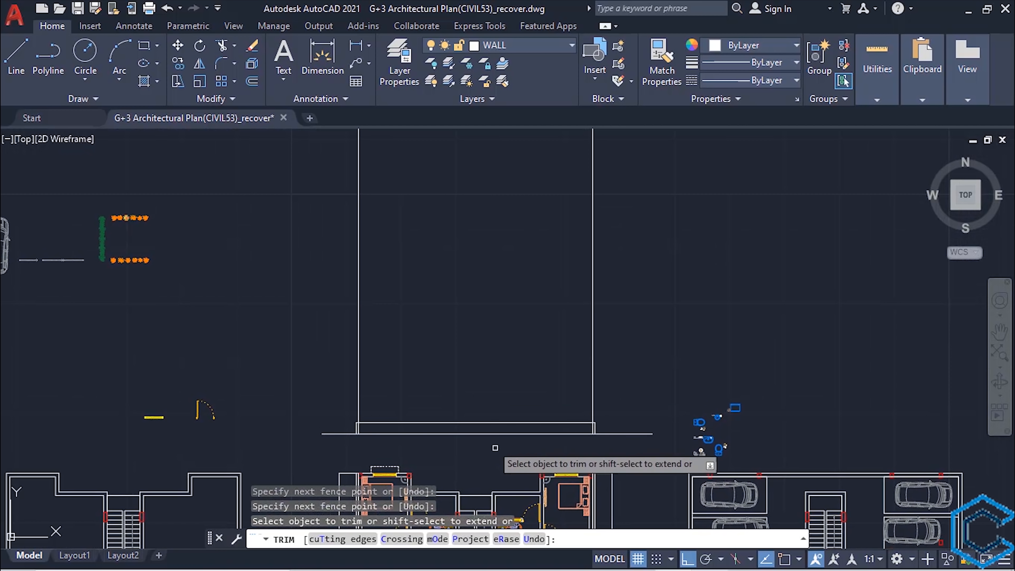
key(Escape)
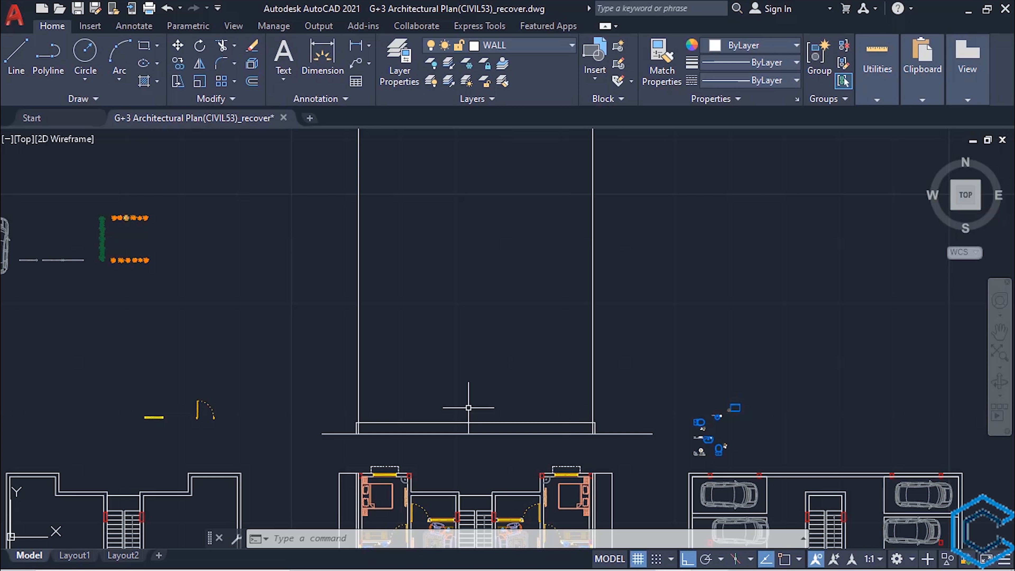
- Offset the plinth's top line 11' upward to mark the top of the first storey
text(o)
key(Return)
text(11')
key(Return)
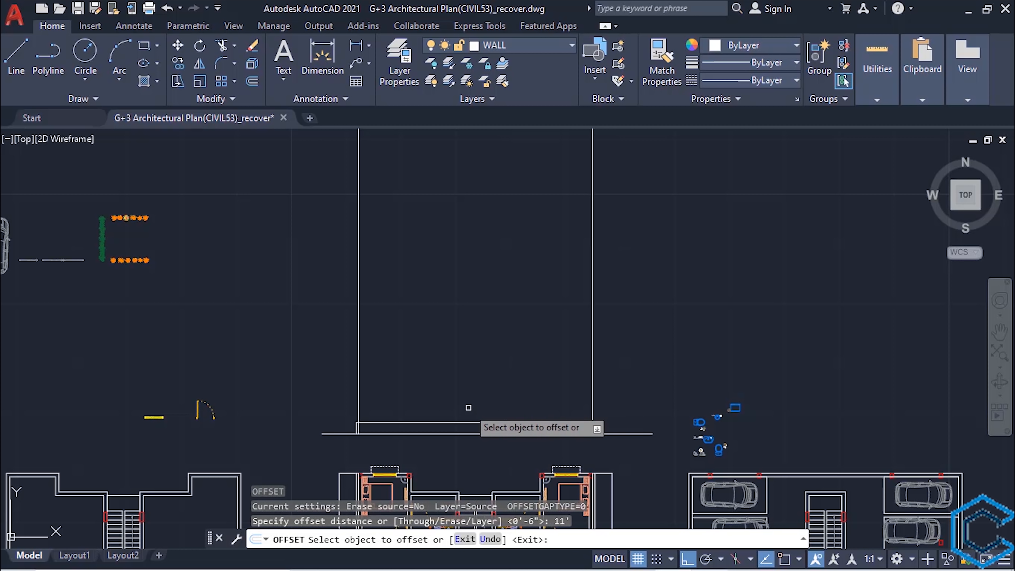
click(480, 422)
click(484, 295)
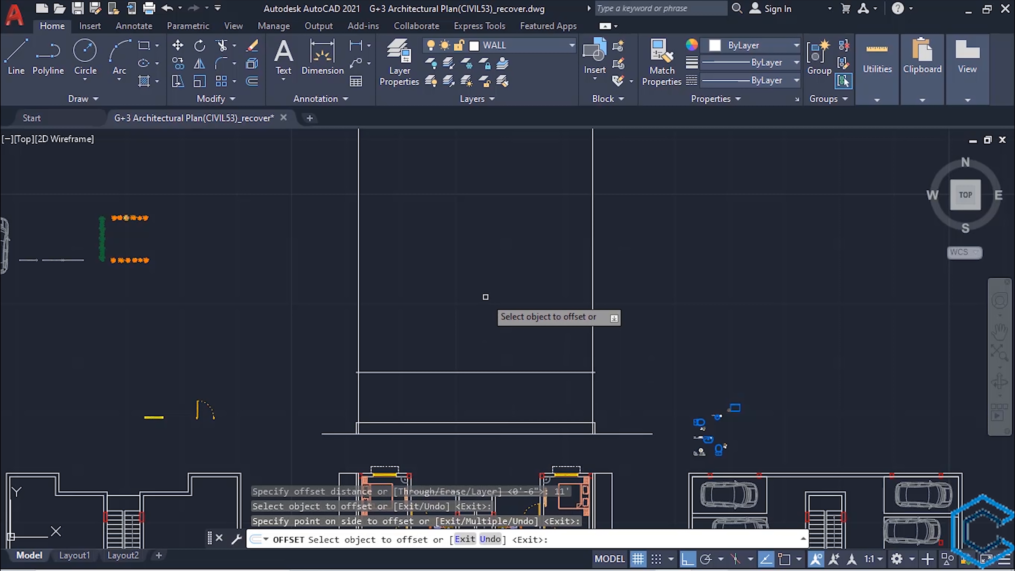
key(Escape)
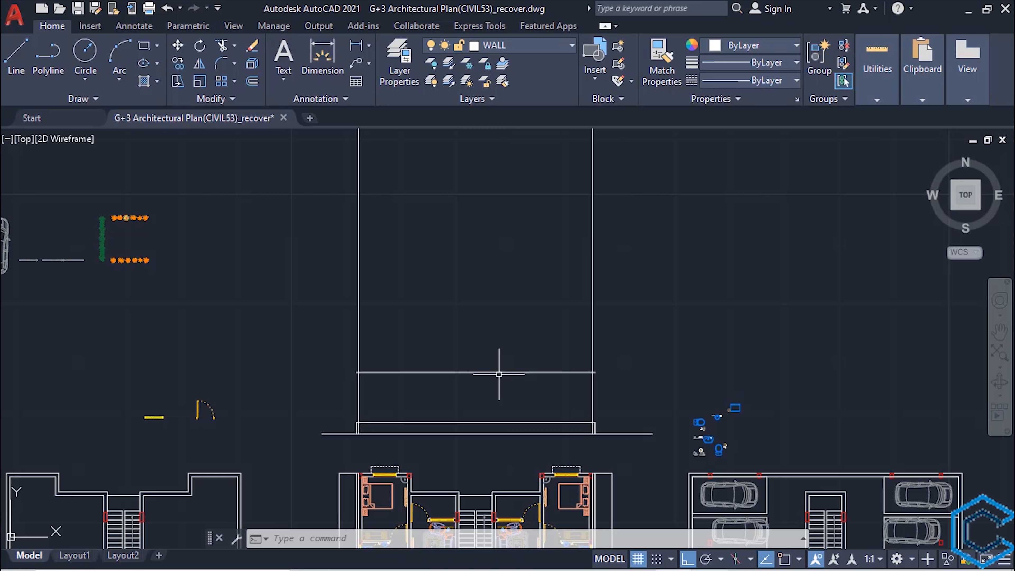
- Offset the storey's top line 6" downward to form the slab thickness
text(o)
key(Return)
text(6)
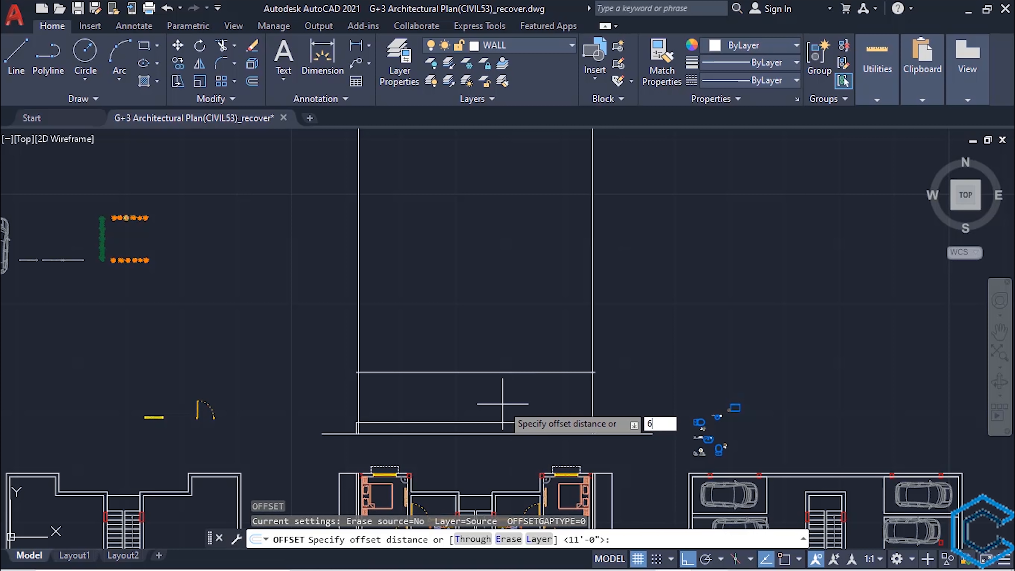
text(")
key(Return)
click(494, 372)
click(493, 405)
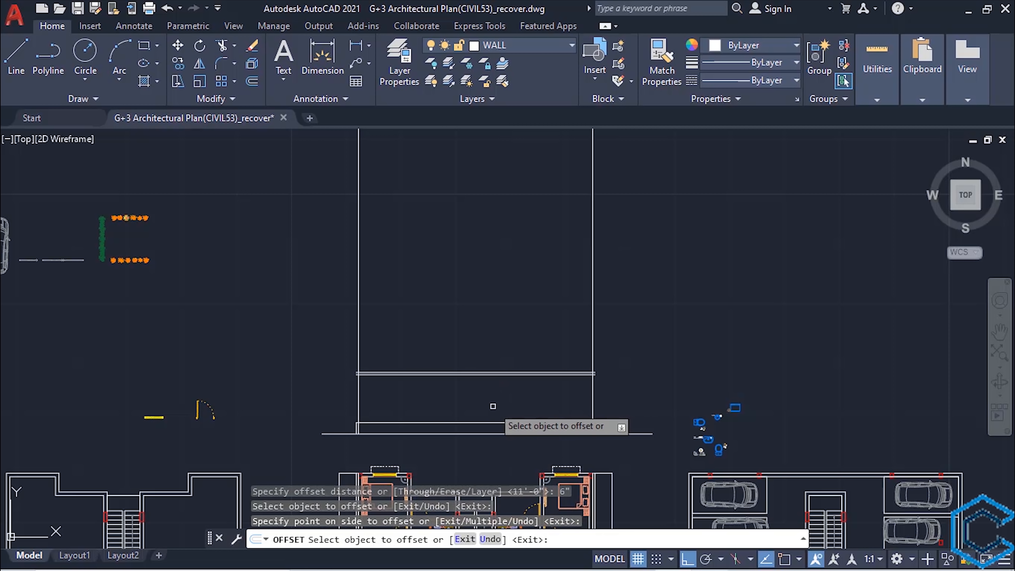
key(Escape)
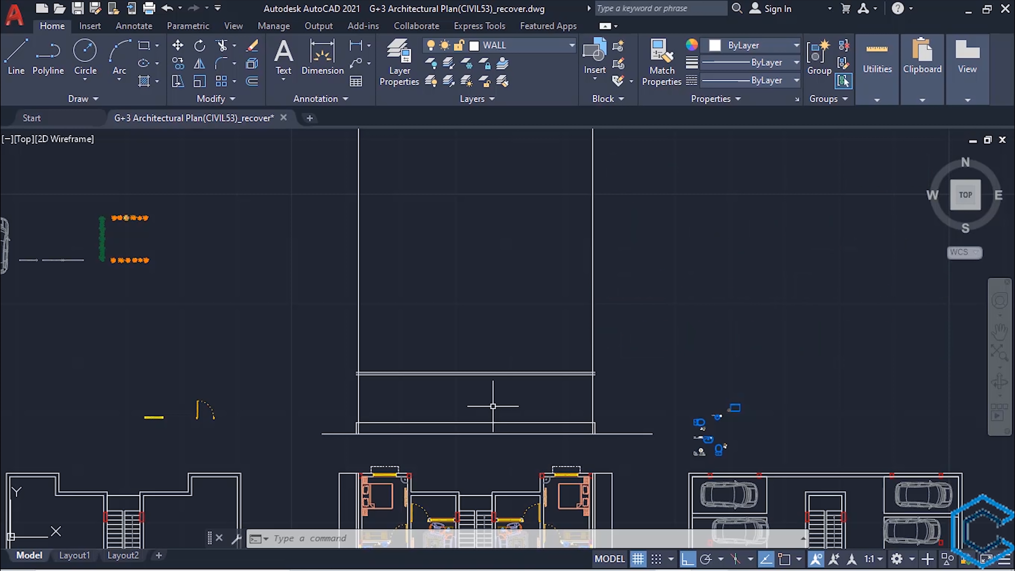
- Measure the clear height between the plinth's top line and the underside of the slab
scroll(493, 405, up, 2)
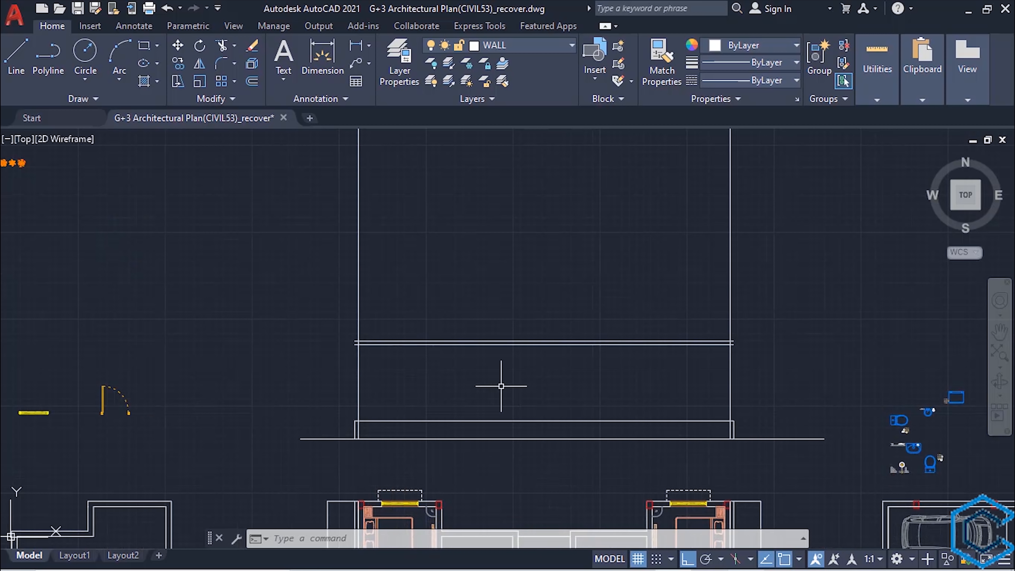
text(mea)
key(Return)
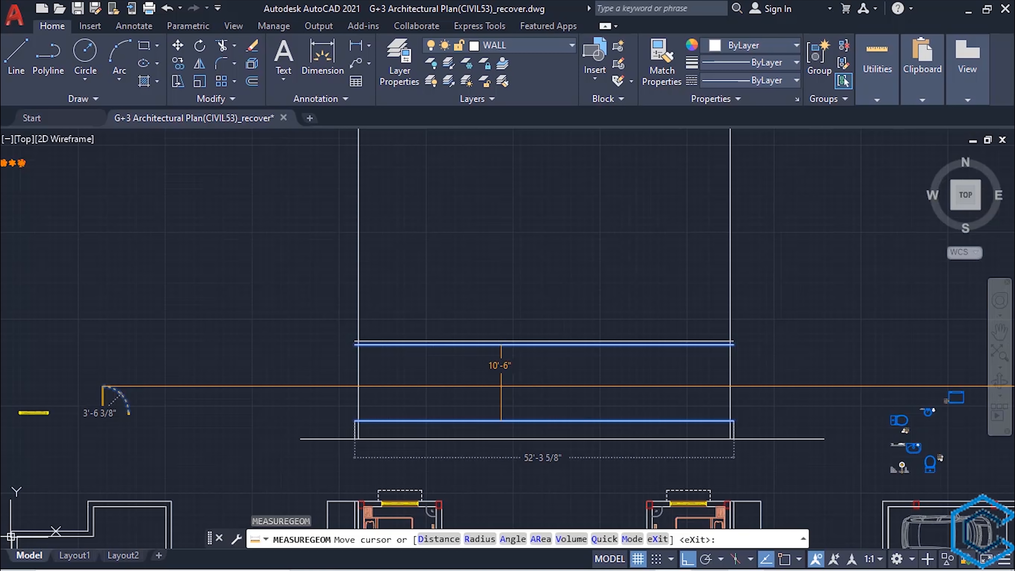
- Offset the first slab's top line 11' upward to mark the top of the second storey
key(Escape)
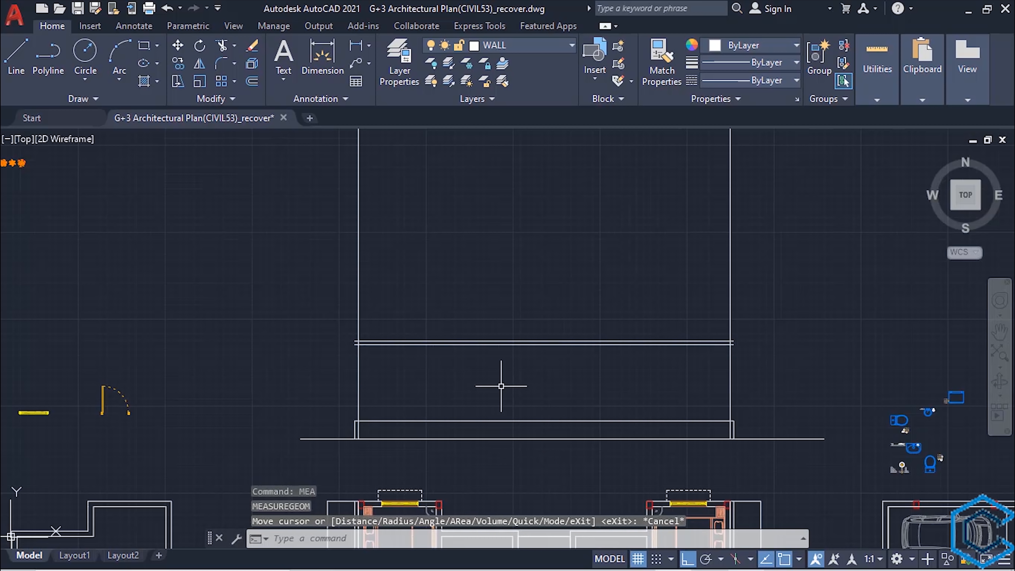
text(o)
key(Return)
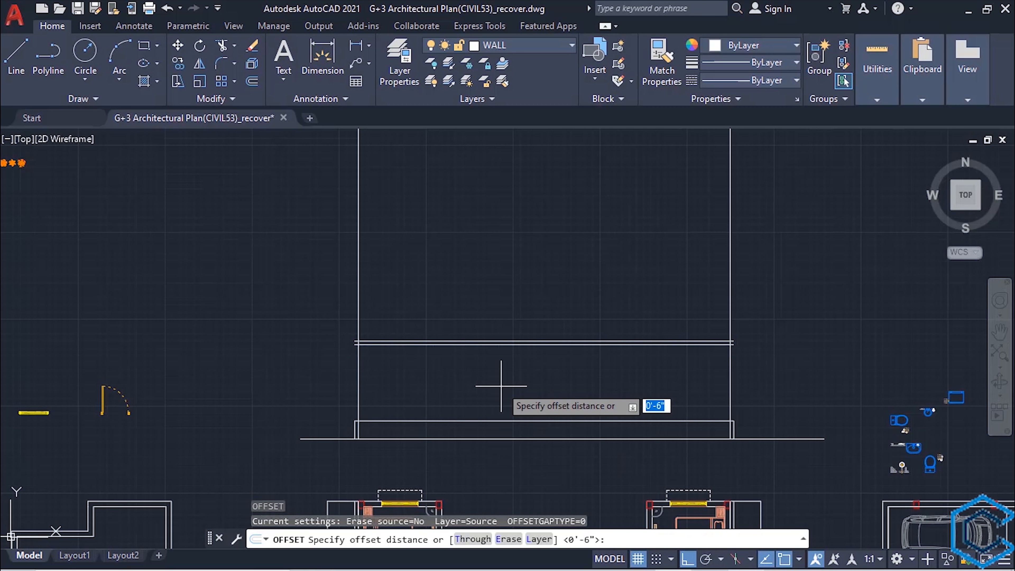
text(11')
key(Return)
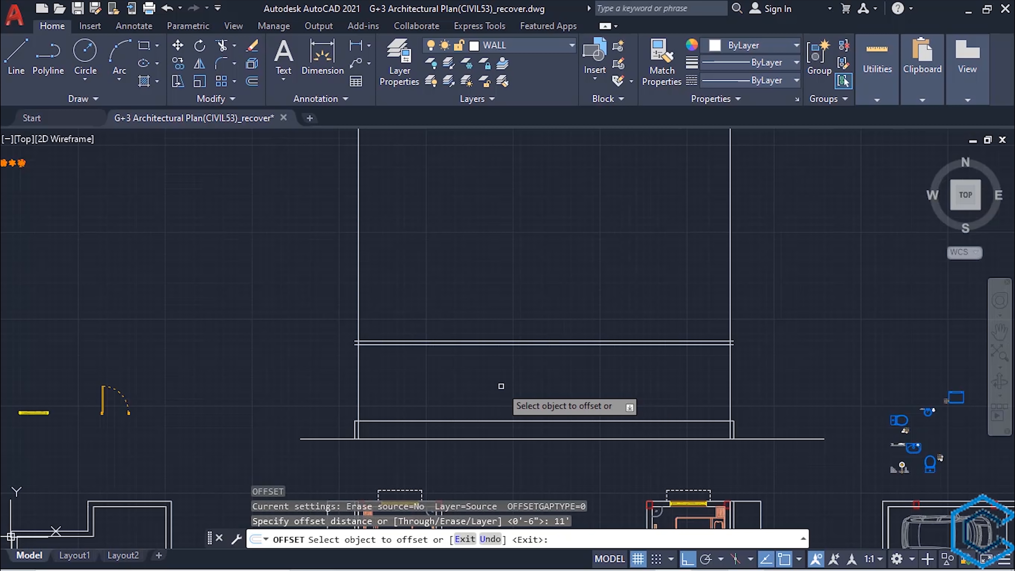
scroll(501, 386, up, 2)
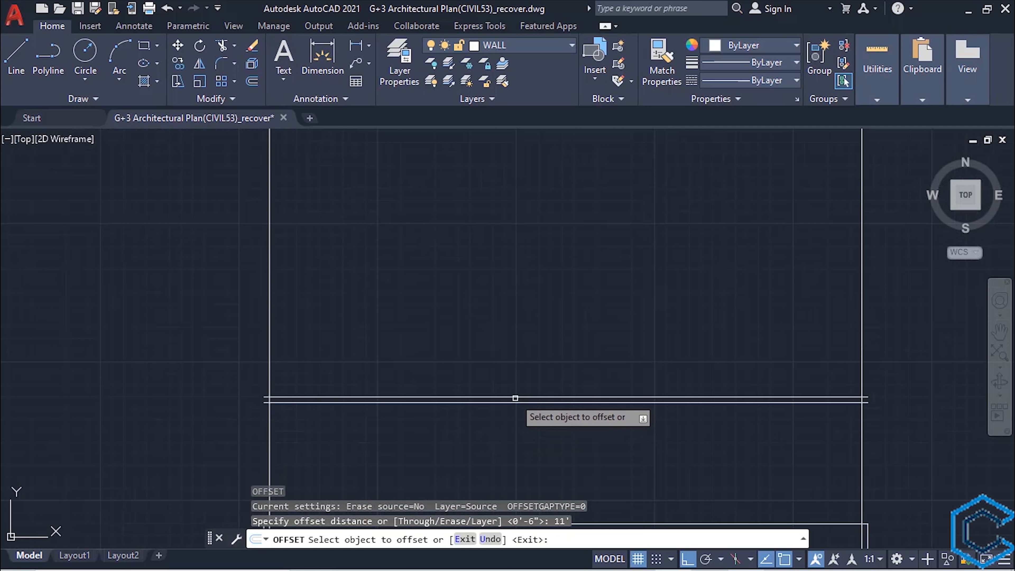
click(511, 398)
text(1)
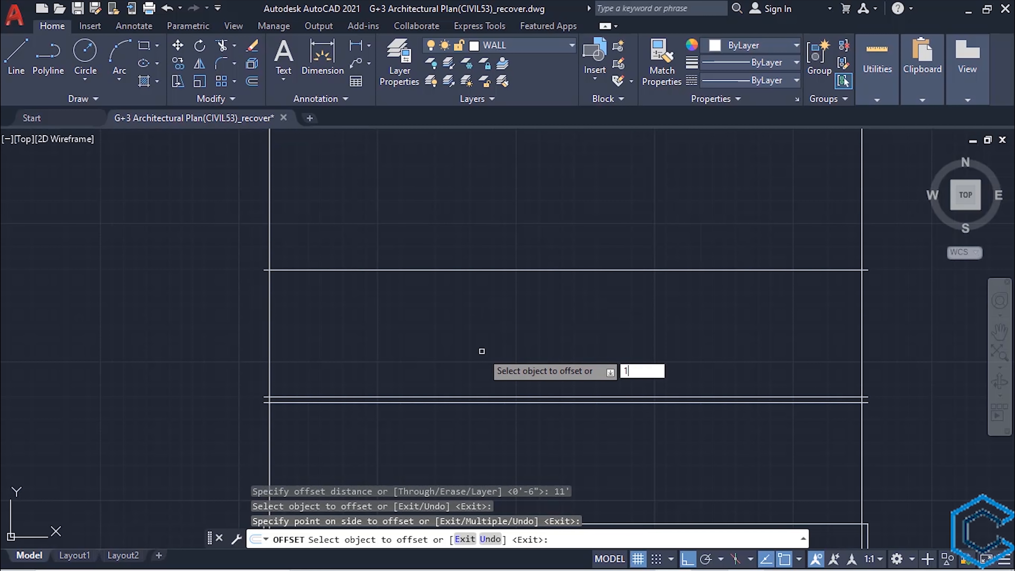
key(Escape)
- Offset the second storey's top line 6" downward to form its slab thickness
text(o)
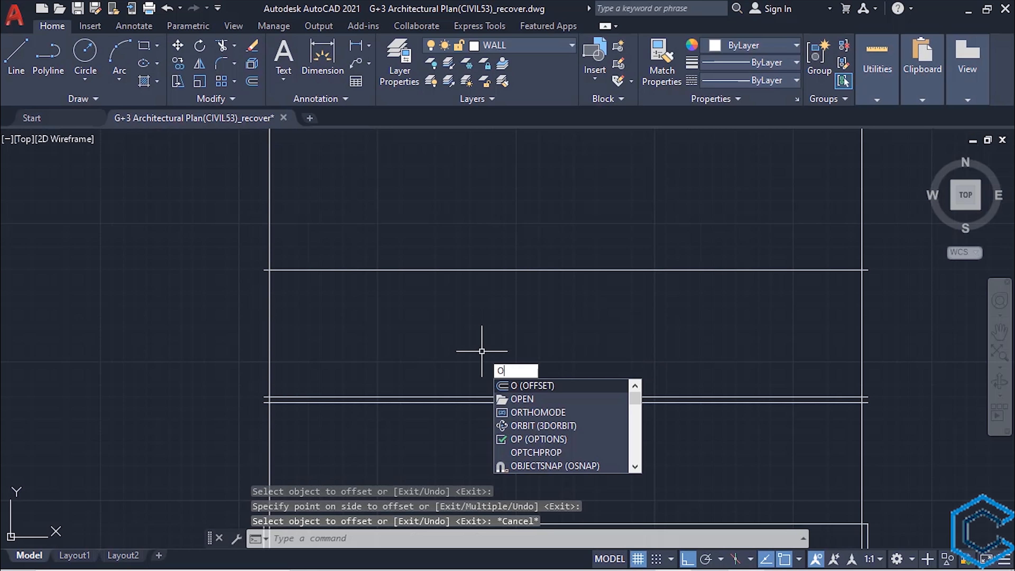
key(Return)
text(6")
key(Return)
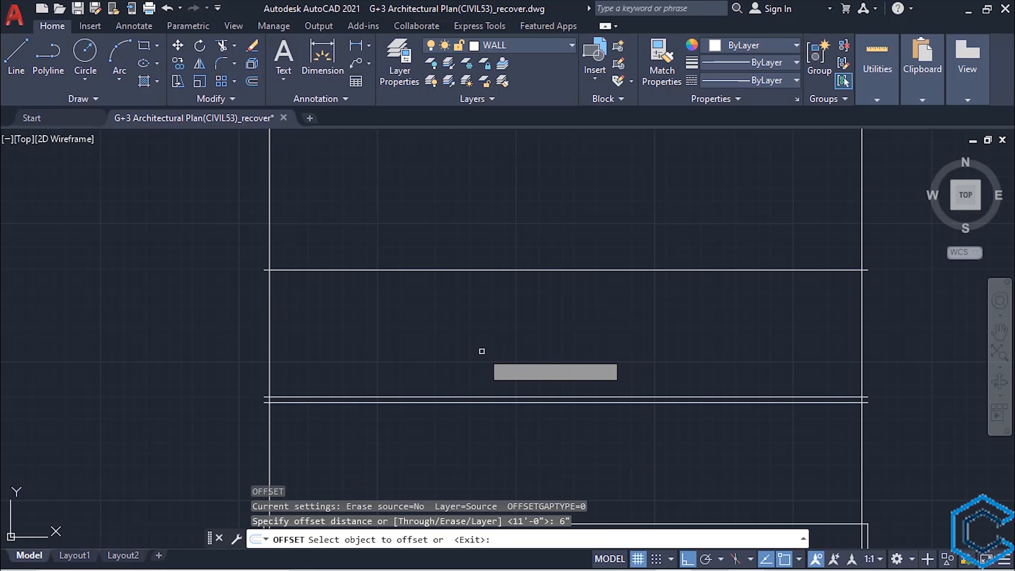
click(455, 270)
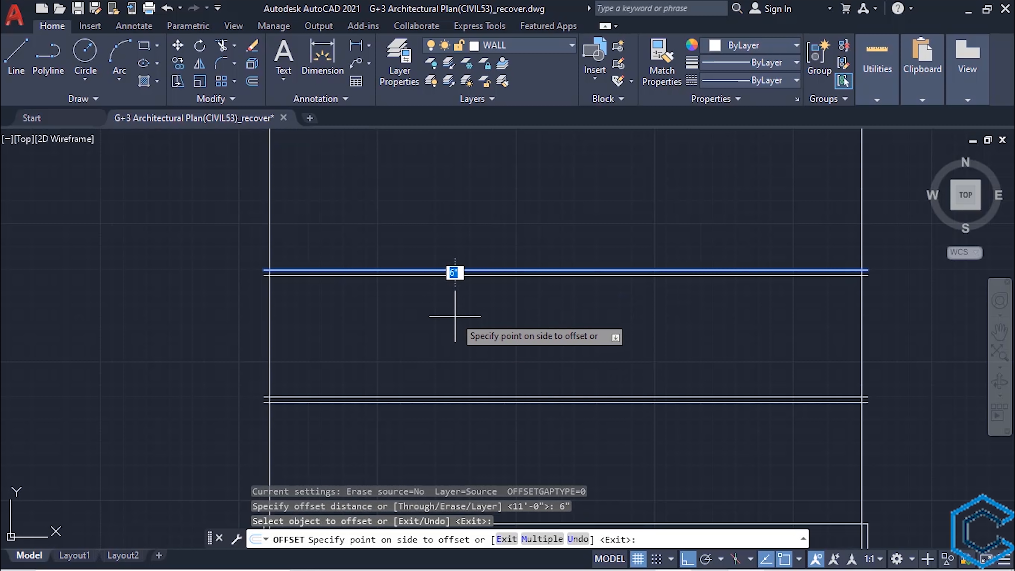
click(456, 319)
key(Escape)
- Measure the clear height between the first slab's top line and the underside of the second slab
text(mea)
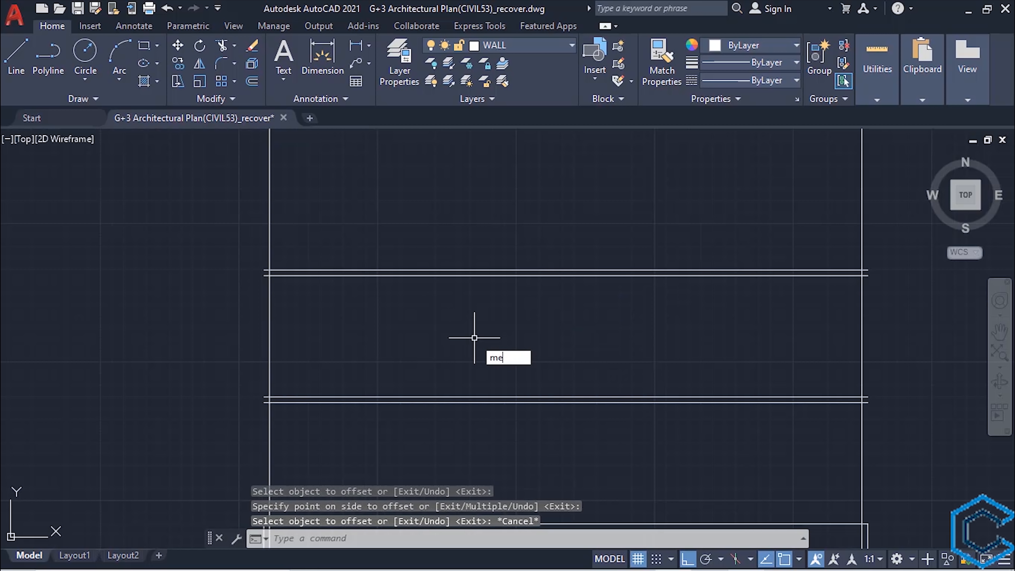
key(Return)
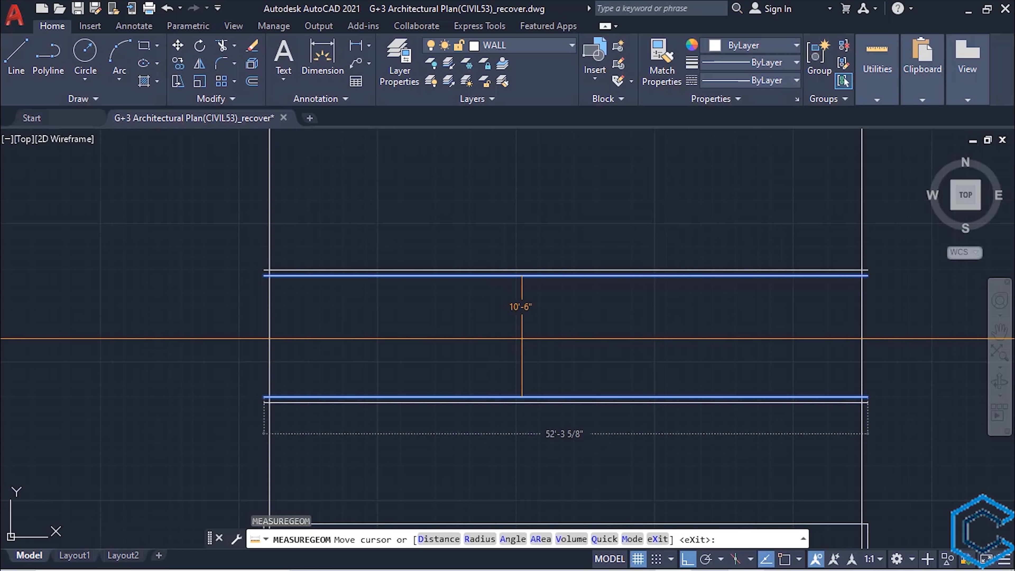
key(Escape)
scroll(521, 338, down, 3)
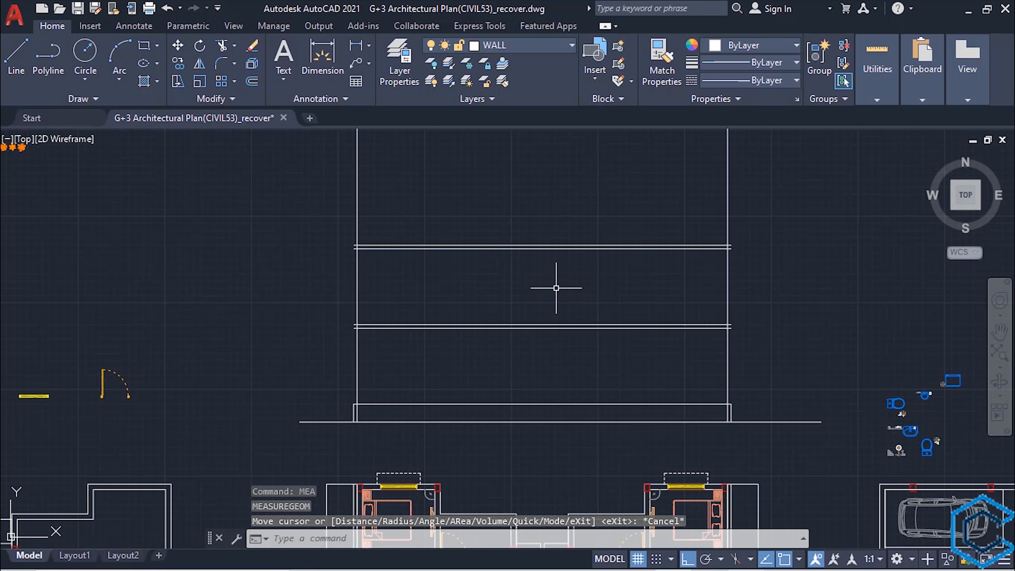
middle_drag(534, 284, 530, 303)
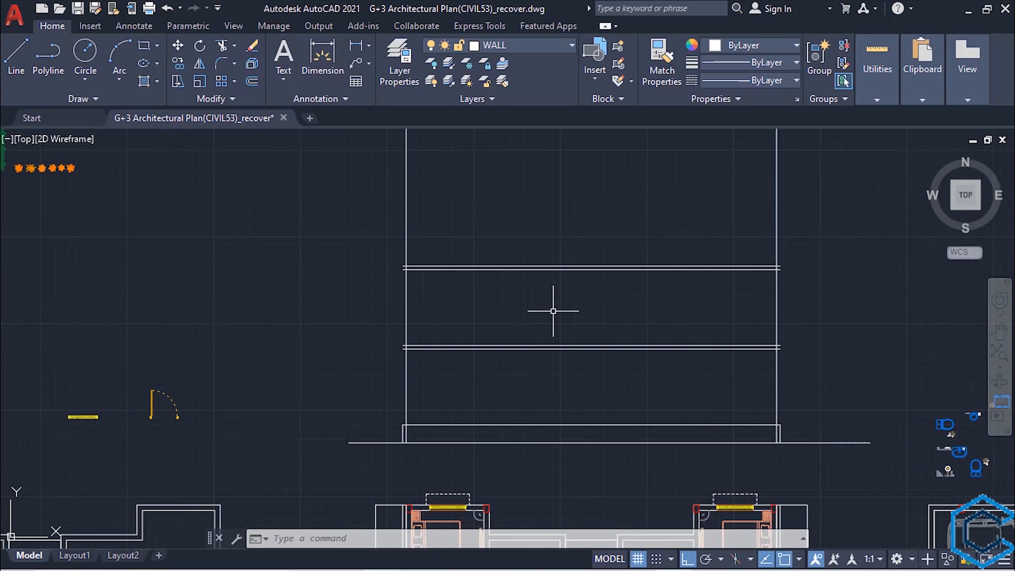
- Close the left ends of both floor slabs with short vertical lines between their top and bottom edges
scroll(451, 352, up, 4)
text(L)
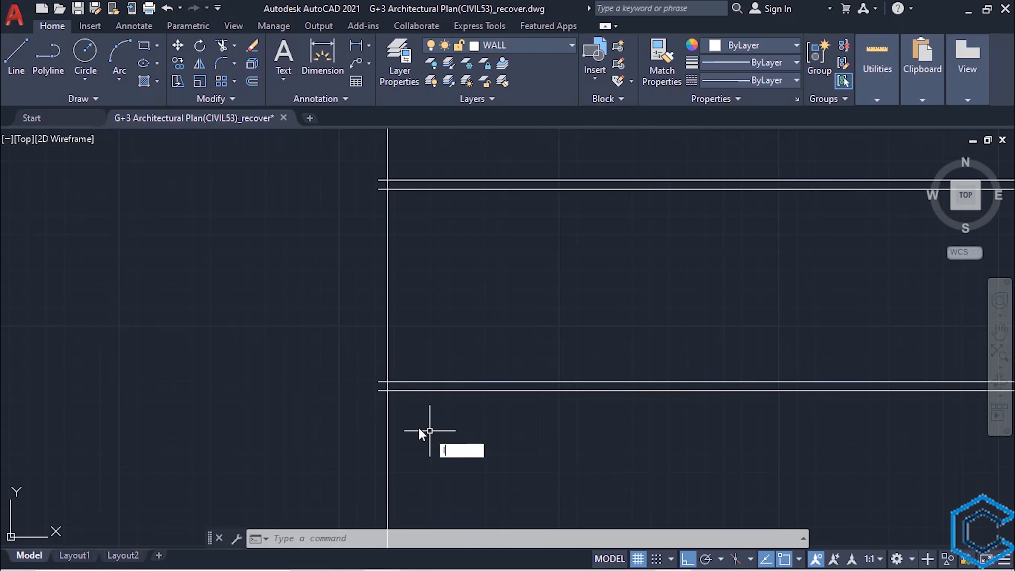
key(Return)
scroll(396, 370, up, 2)
click(399, 376)
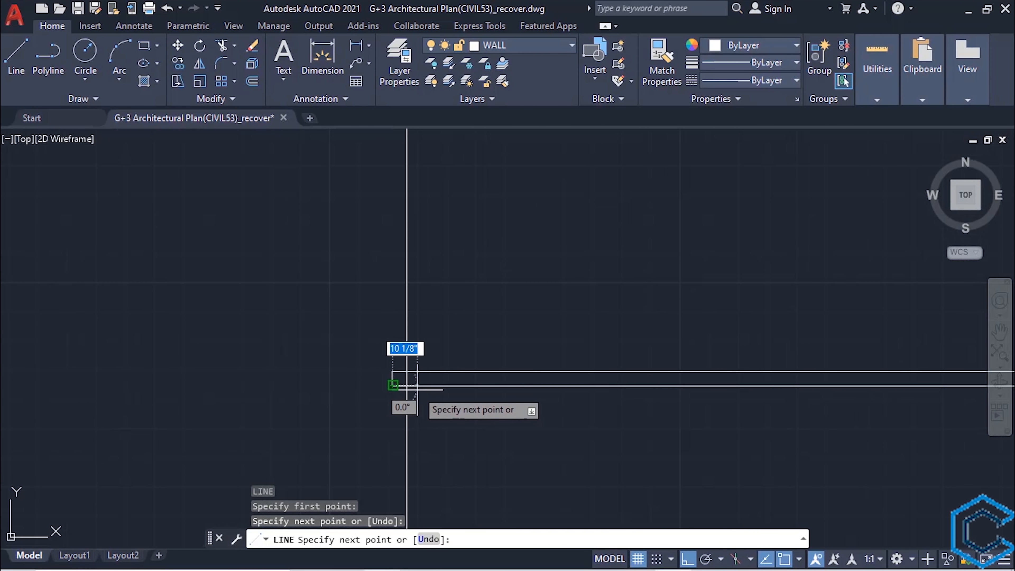
key(Escape)
key(Return)
key(Escape)
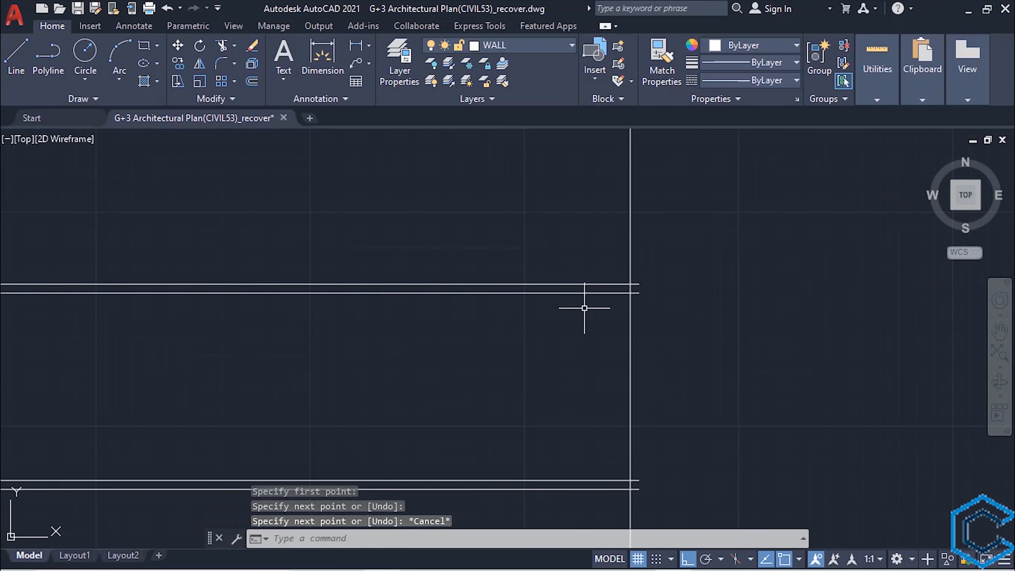
- Close the right ends of both floor slabs with short vertical lines between their endpoints
scroll(584, 306, up, 2)
key(Return)
click(718, 243)
click(718, 265)
key(Escape)
scroll(719, 313, down, 4)
key(Return)
click(691, 356)
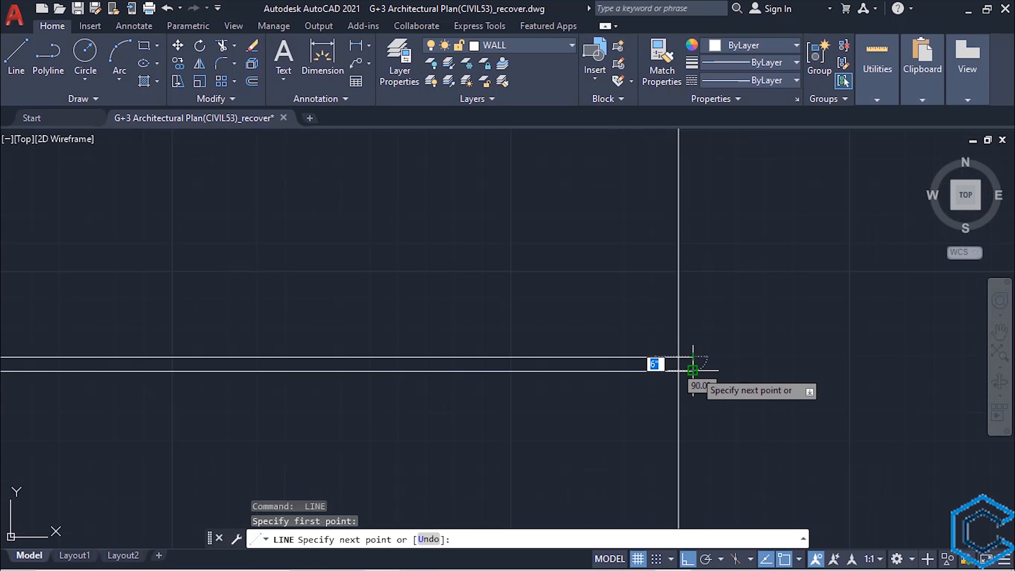
click(692, 369)
key(Escape)
scroll(600, 390, up, 2)
middle_drag(600, 390, 591, 335)
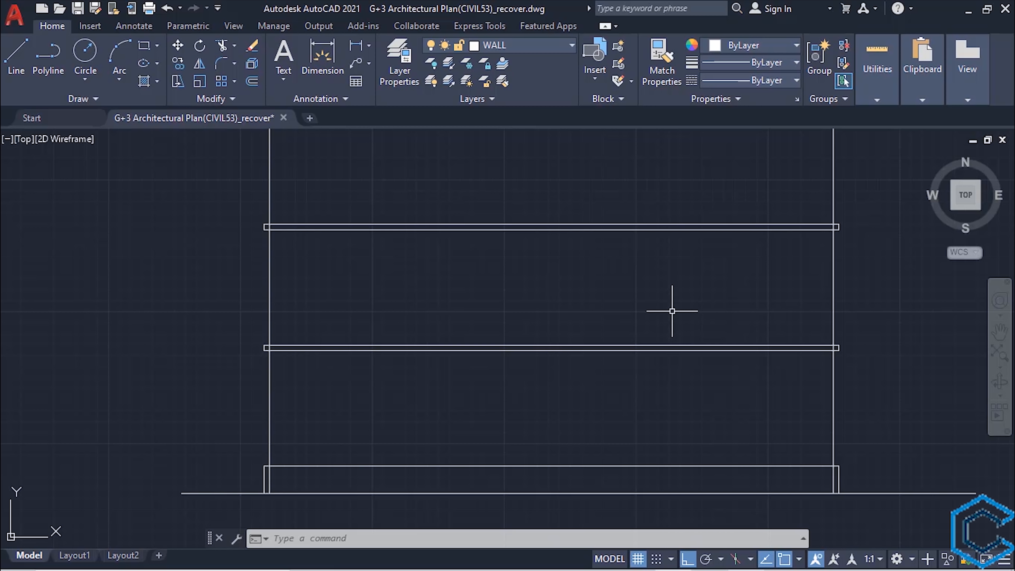
- Offset the first slab's top line 7' upward within the second storey
key(Return)
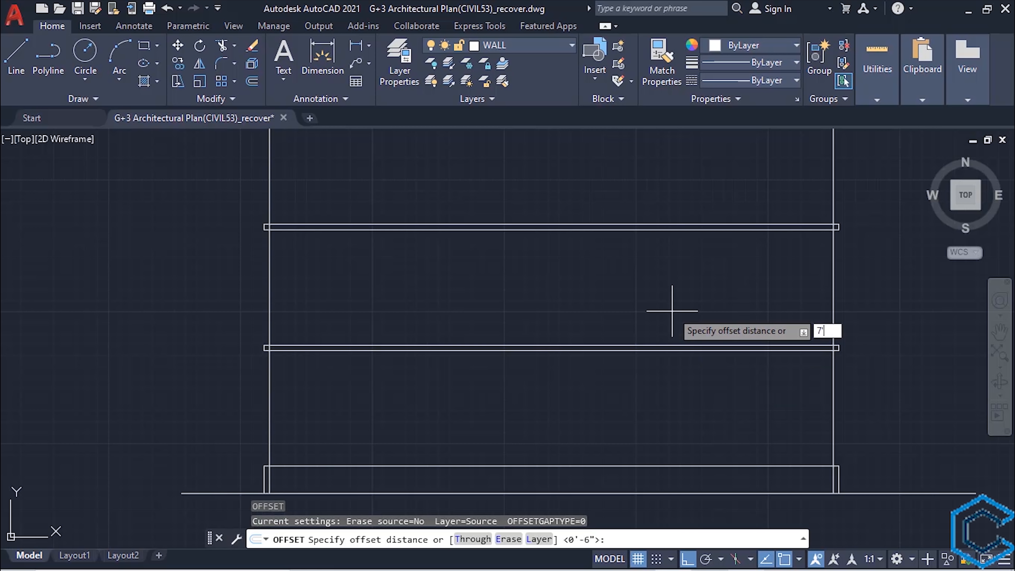
key(Return)
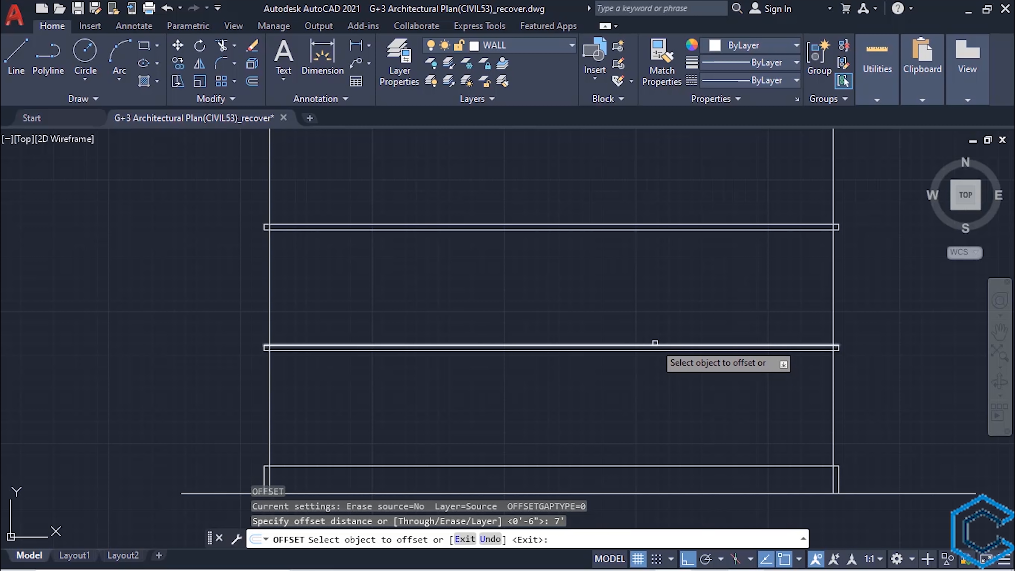
click(655, 344)
click(633, 300)
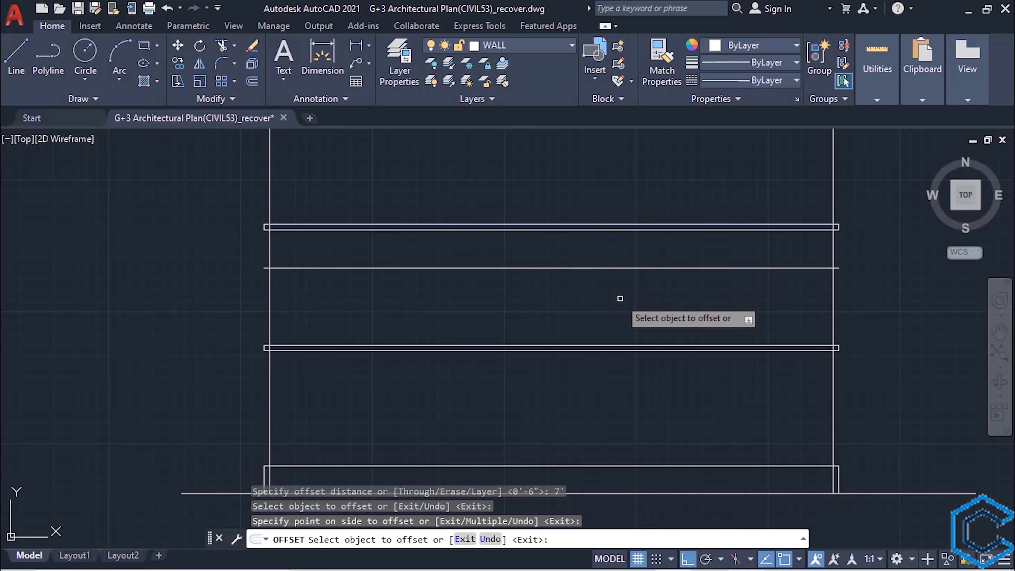
key(Return)
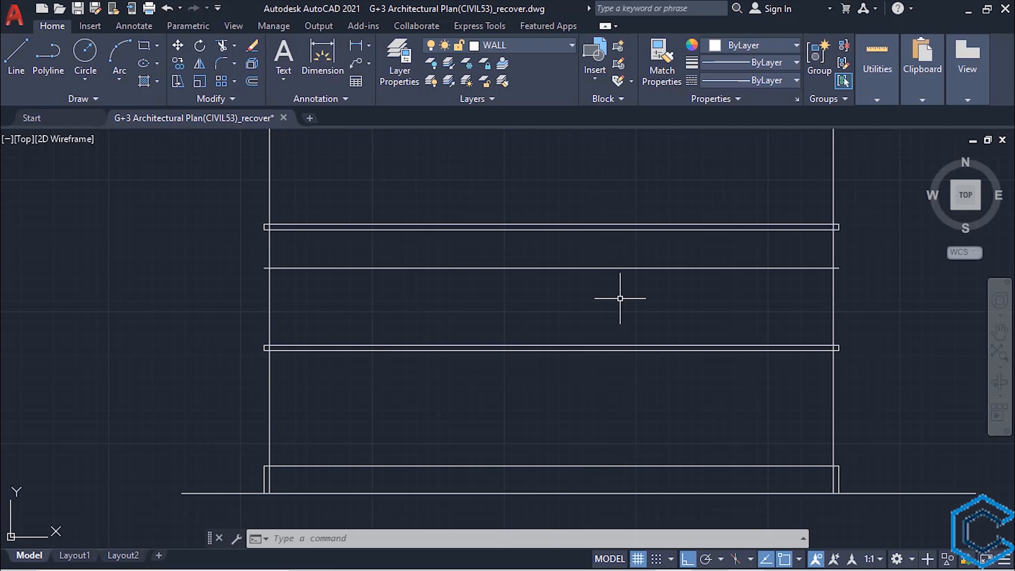
- Offset the new line in the second storey 3" upward to form a thin horizontal band
text(o)
key(Return)
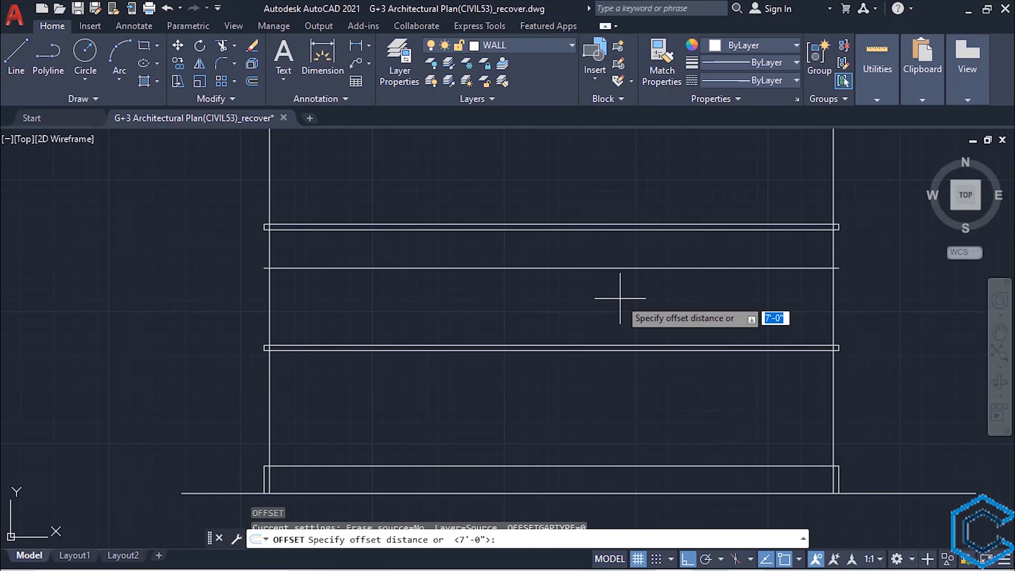
text(3")
key(Return)
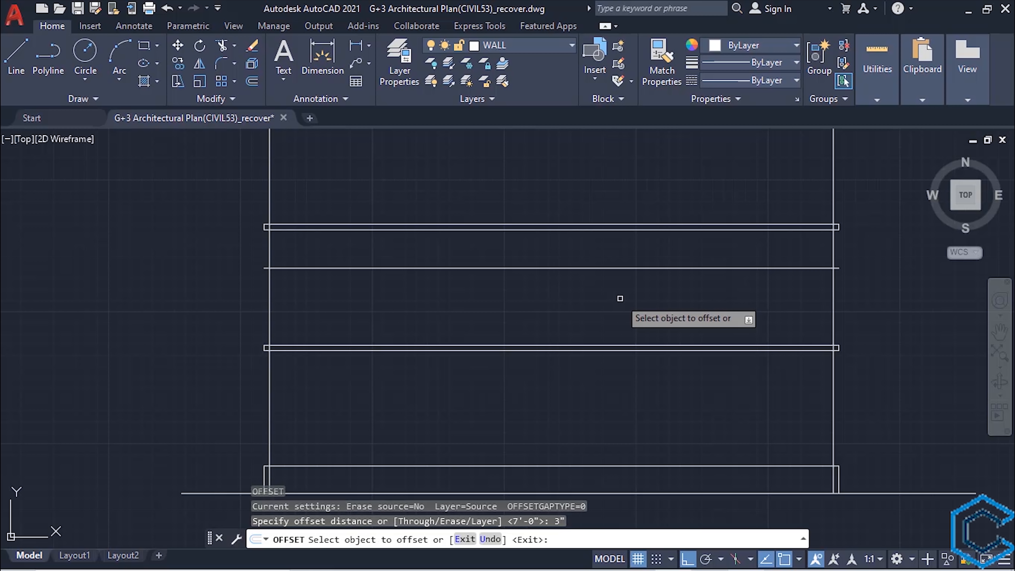
click(604, 268)
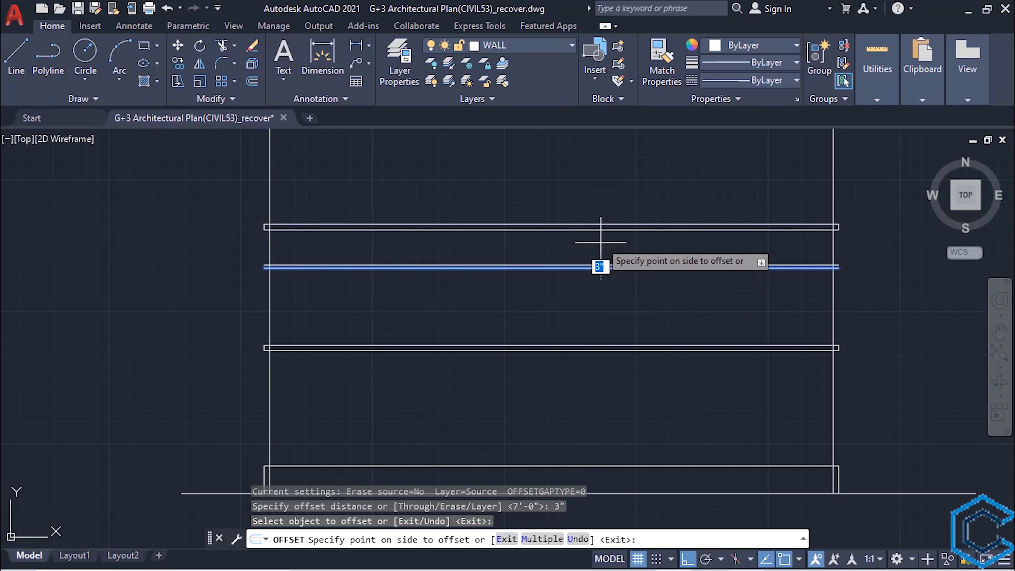
click(607, 181)
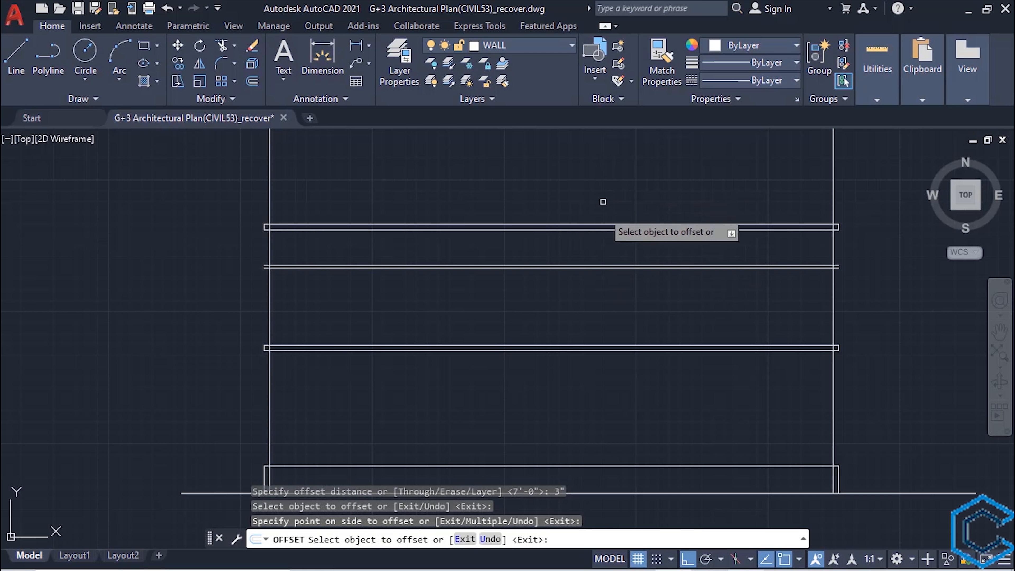
key(Escape)
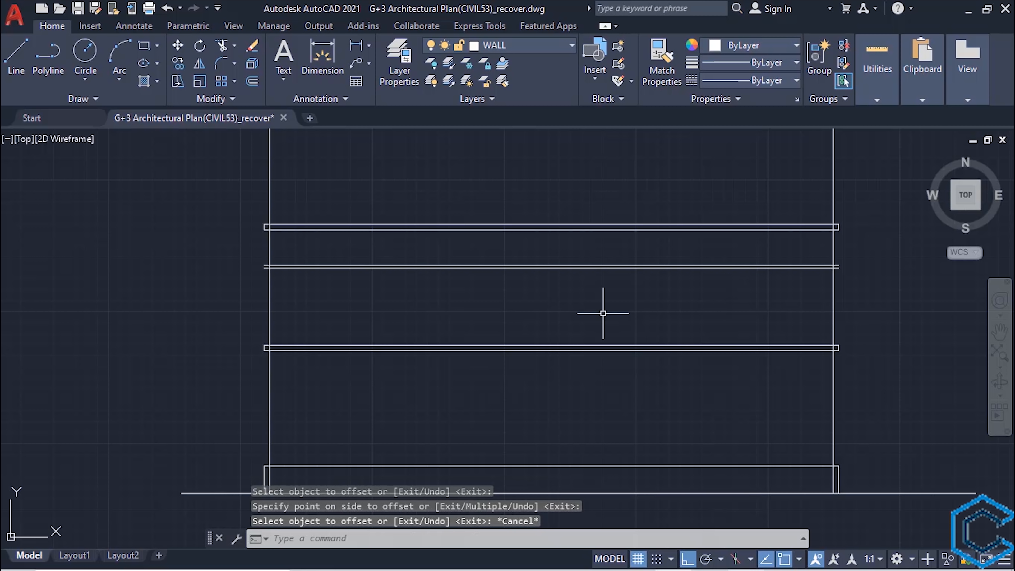
- Place a vertical construction line through the outer corner of the dashed projection beside the floor plan's left kitchen windows
scroll(601, 293, down, 6)
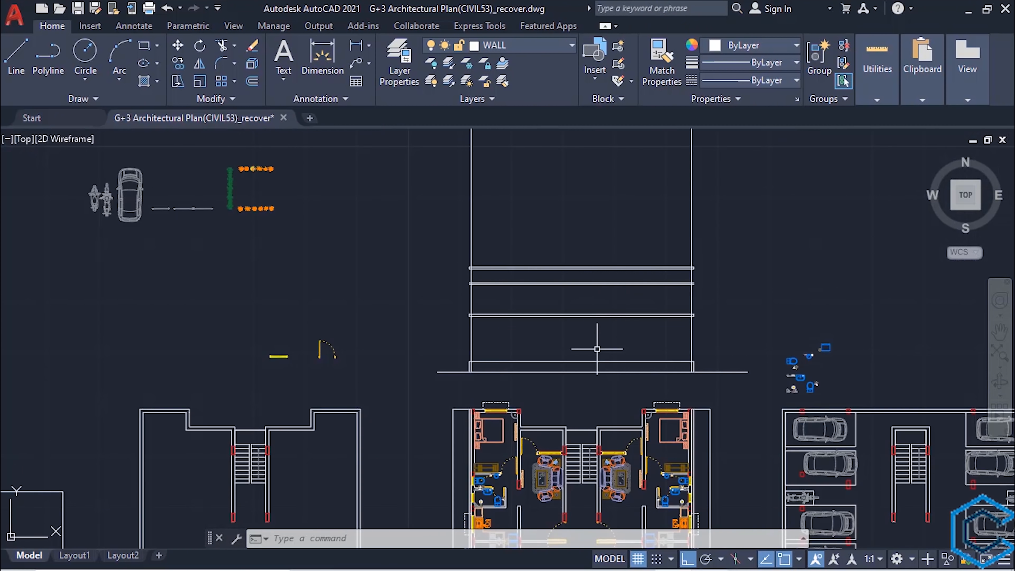
middle_drag(560, 437, 555, 284)
scroll(544, 316, up, 4)
mouse_move(514, 376)
middle_down()
mouse_move(537, 248)
mouse_move(506, 271)
middle_up()
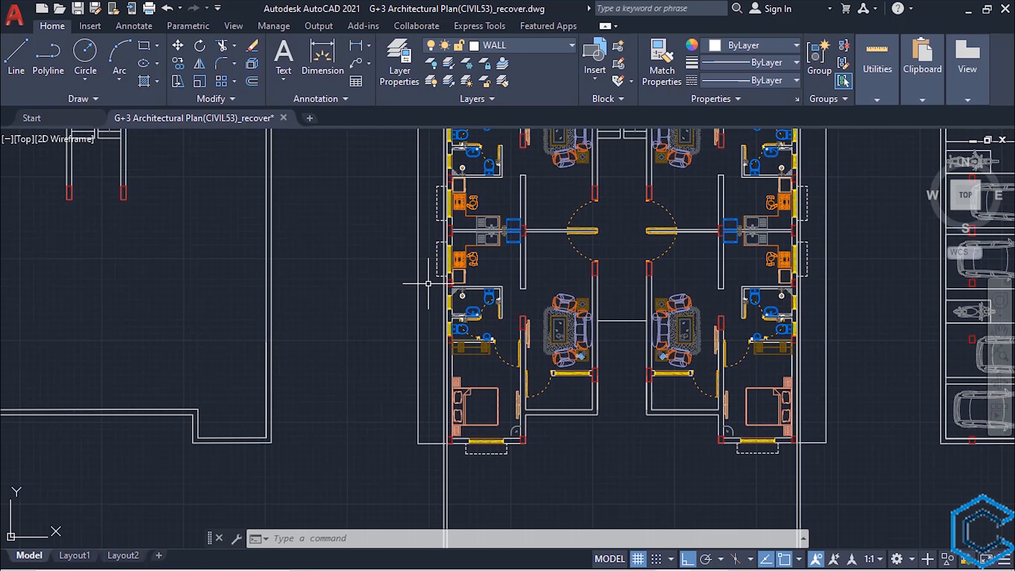
text(XL)
key(Return)
text(v)
key(Return)
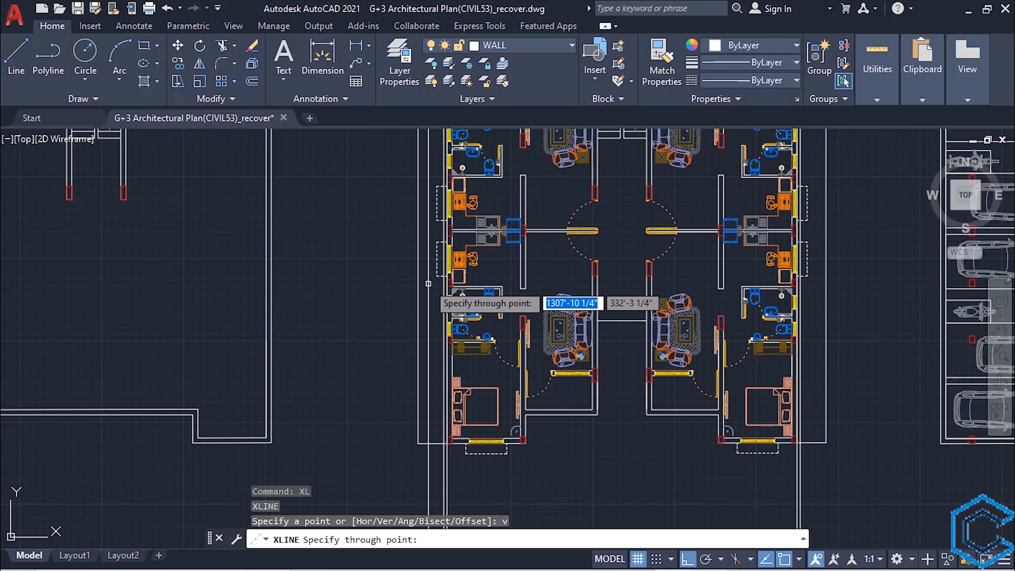
scroll(428, 283, up, 5)
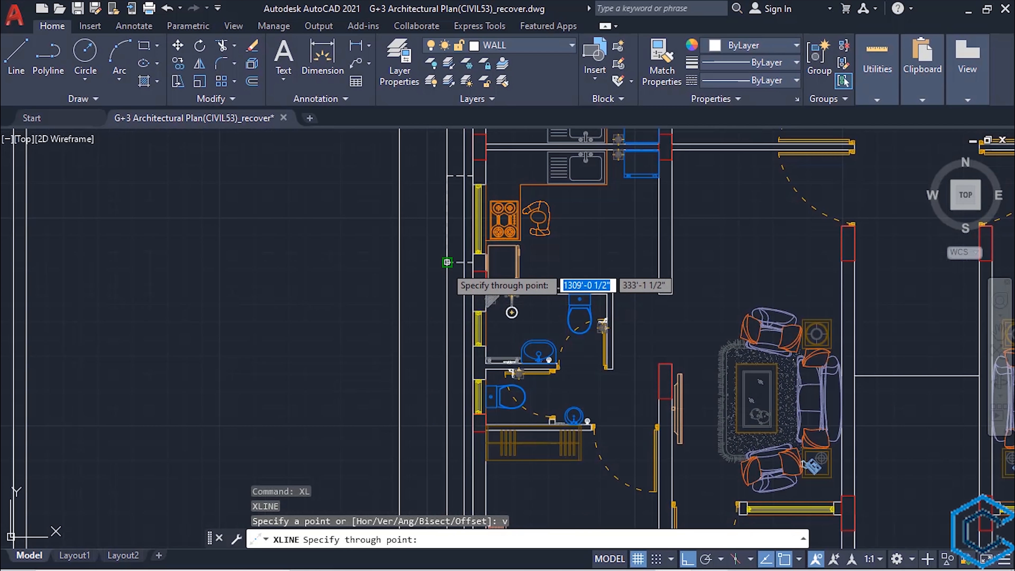
- Place a vertical construction line through the outer corner of the dashed projection beside the floor plan's right kitchen windows
scroll(479, 319, down, 6)
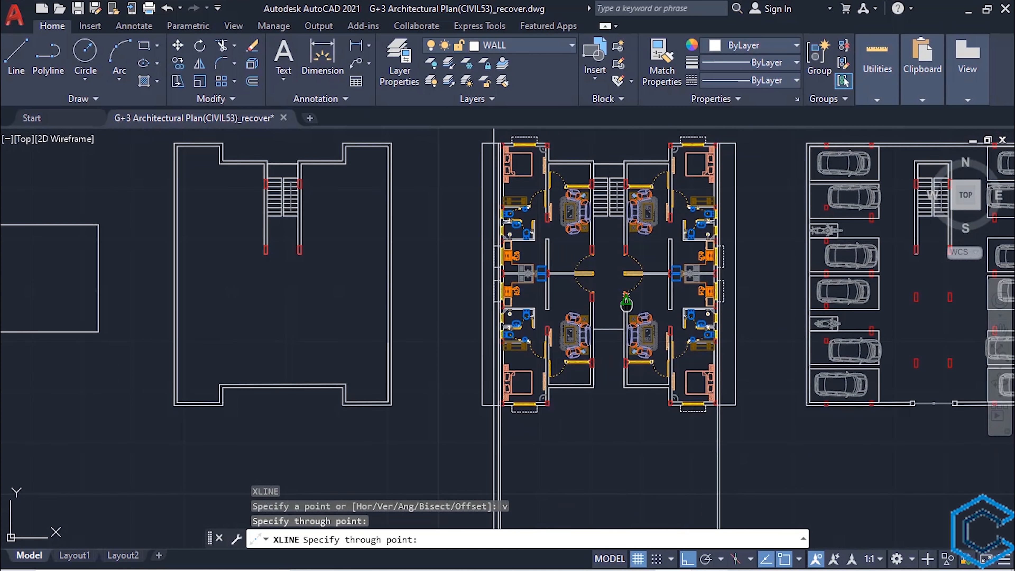
scroll(592, 387, up, 3)
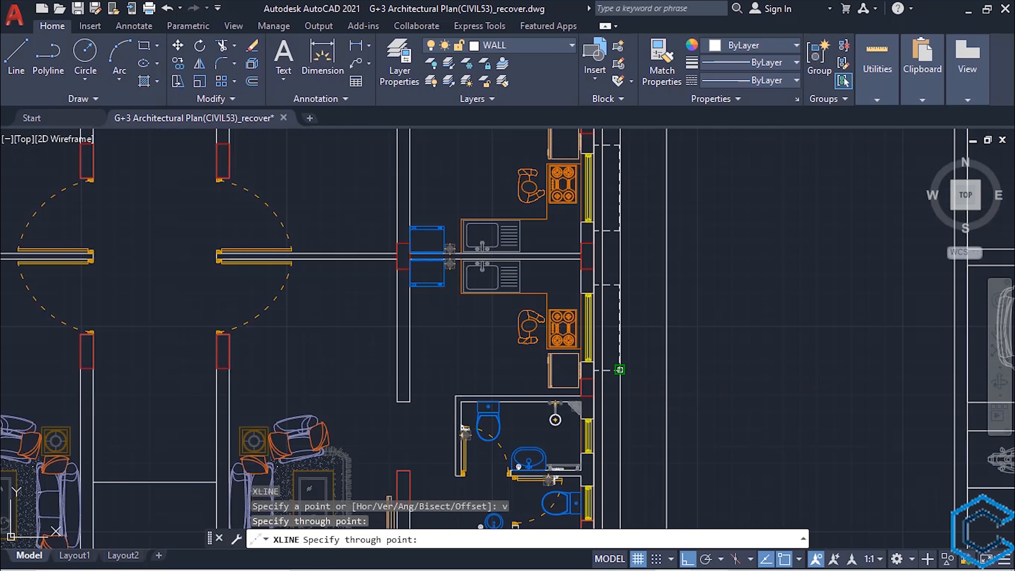
click(582, 393)
scroll(516, 344, down, 3)
middle_drag(516, 344, 583, 497)
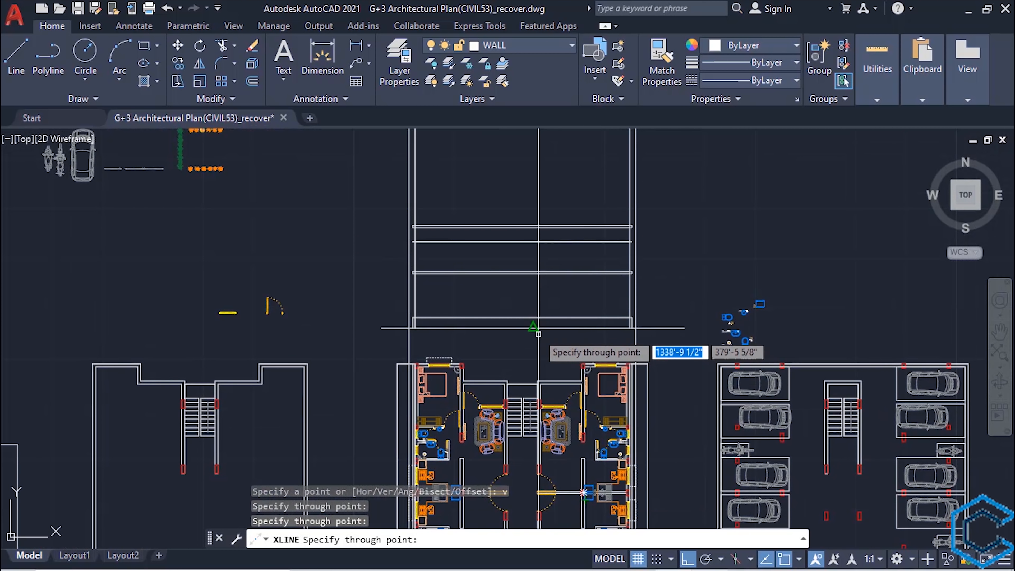
key(Escape)
scroll(494, 345, up, 5)
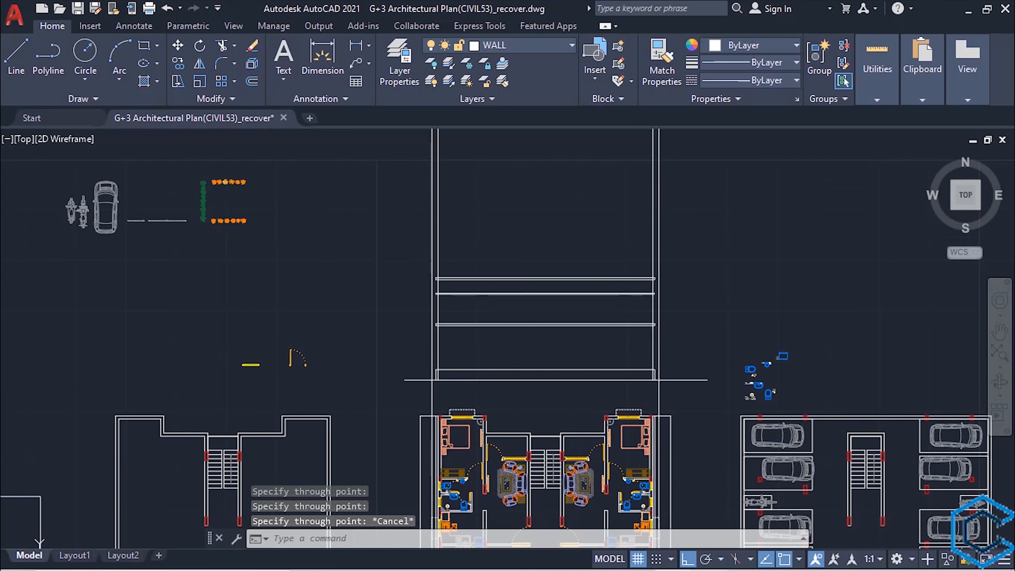
middle_drag(494, 345, 519, 428)
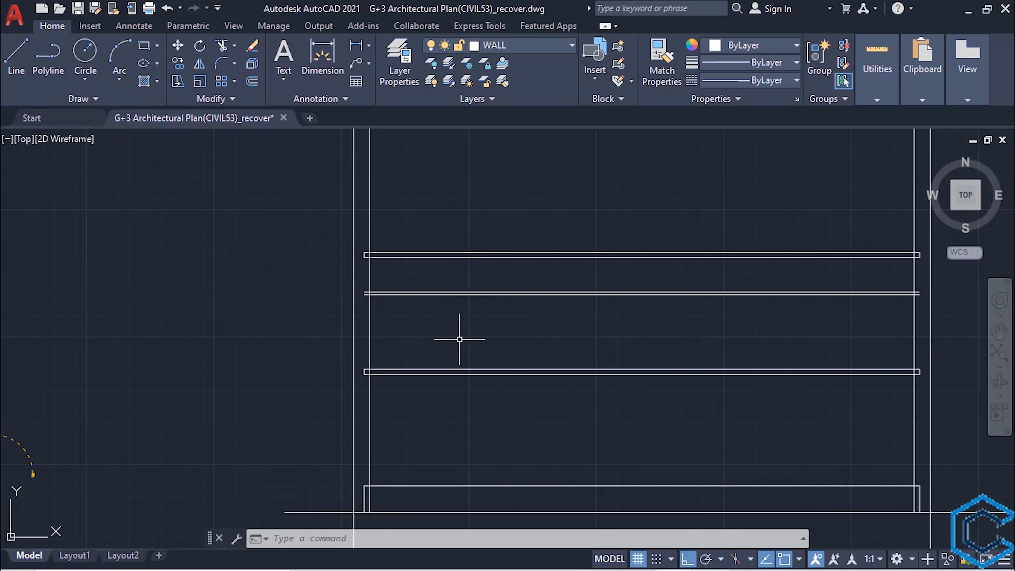
- Extend both lines of the second storey's thin horizontal band to the outer vertical construction lines on either side
text(ex)
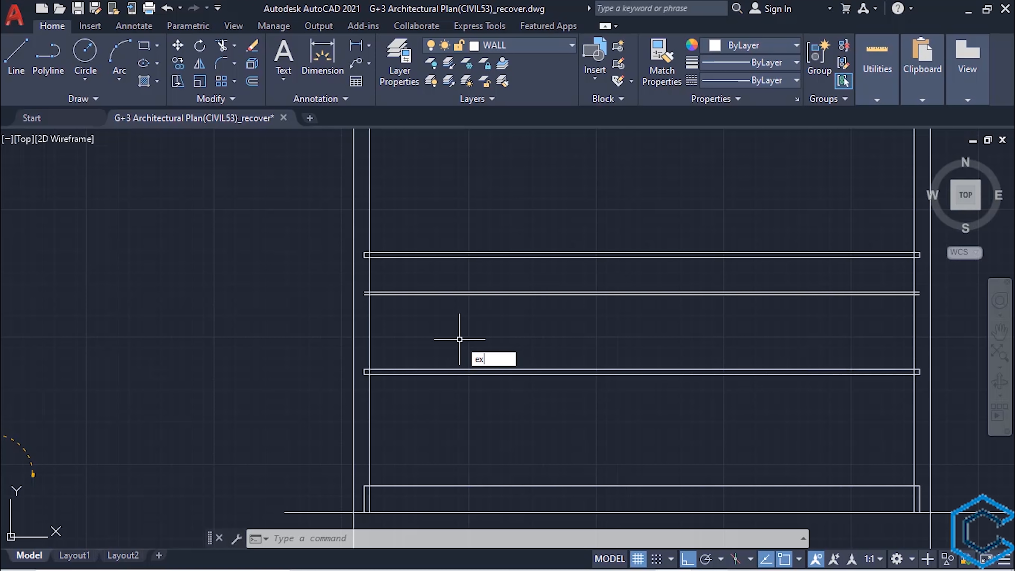
key(Return)
click(355, 313)
click(394, 294)
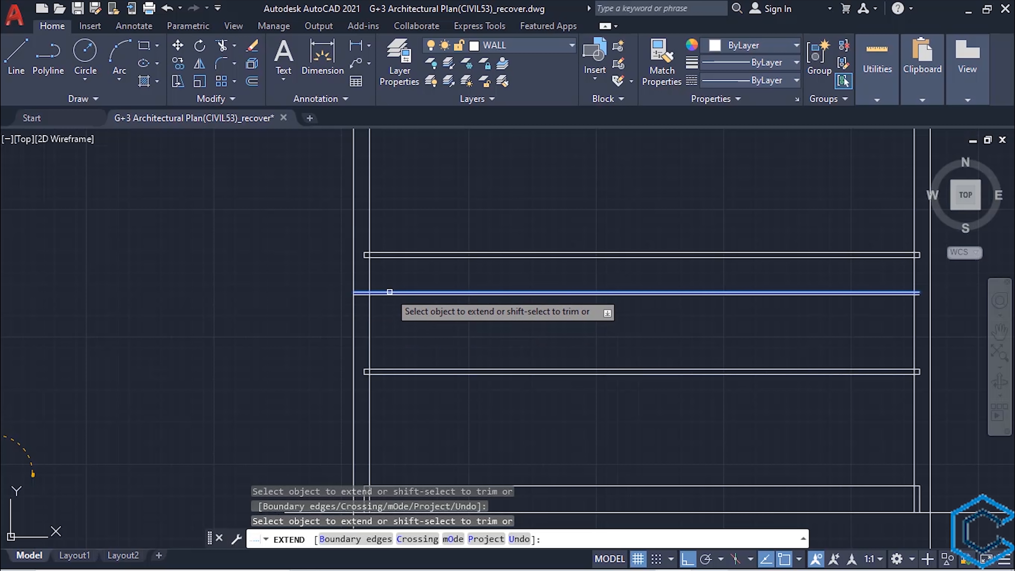
click(390, 291)
drag(910, 309, 896, 284)
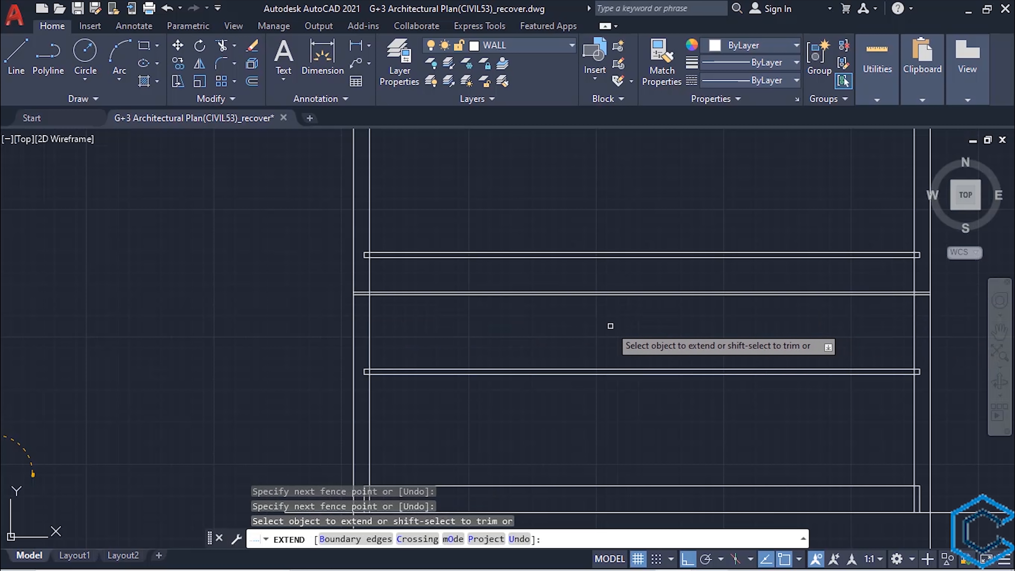
key(Escape)
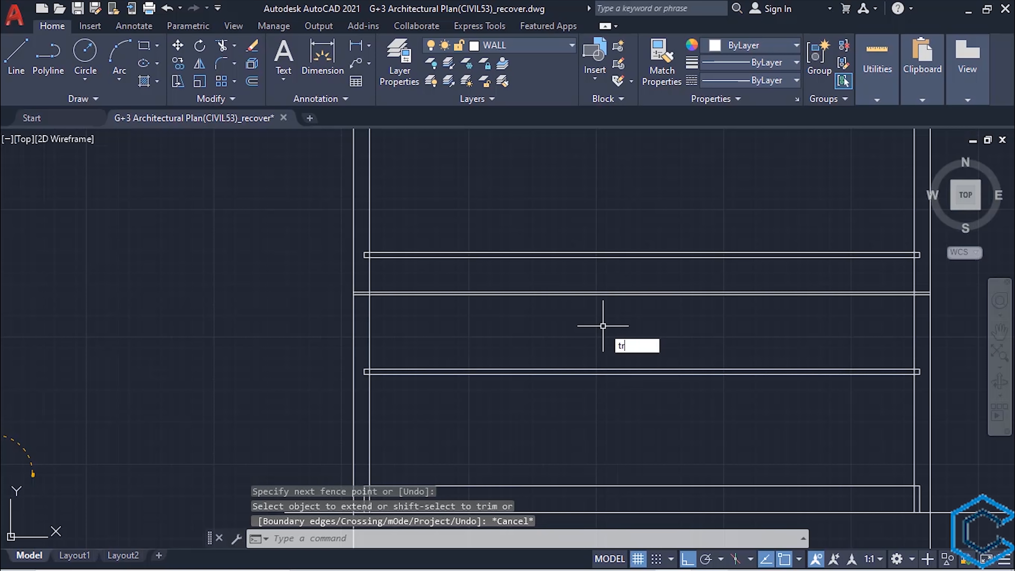
- Trim the outer vertical construction lines above and below the thin band, keeping only short end caps that close it
text(tr)
key(Return)
click(351, 270)
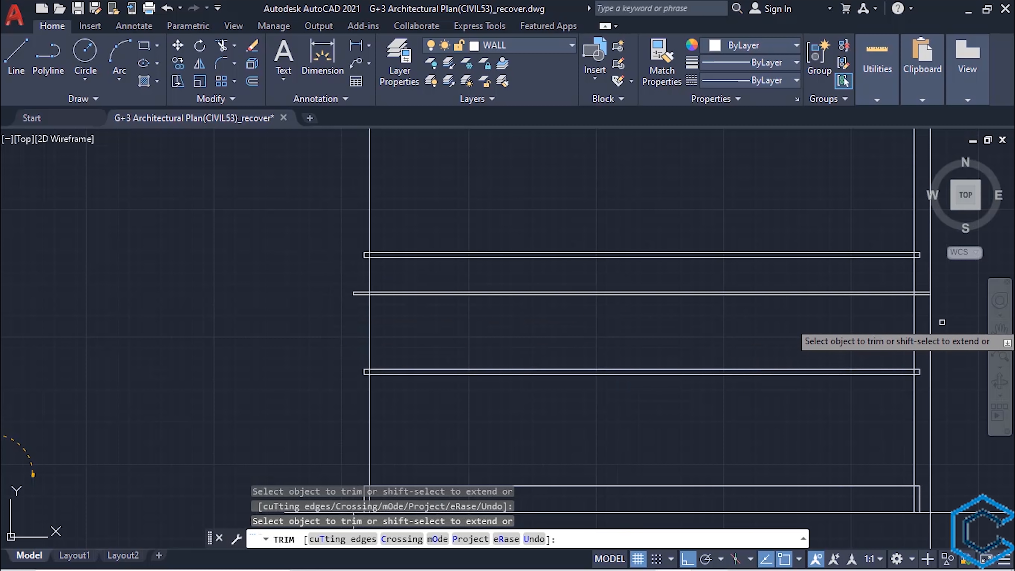
scroll(751, 256, down, 4)
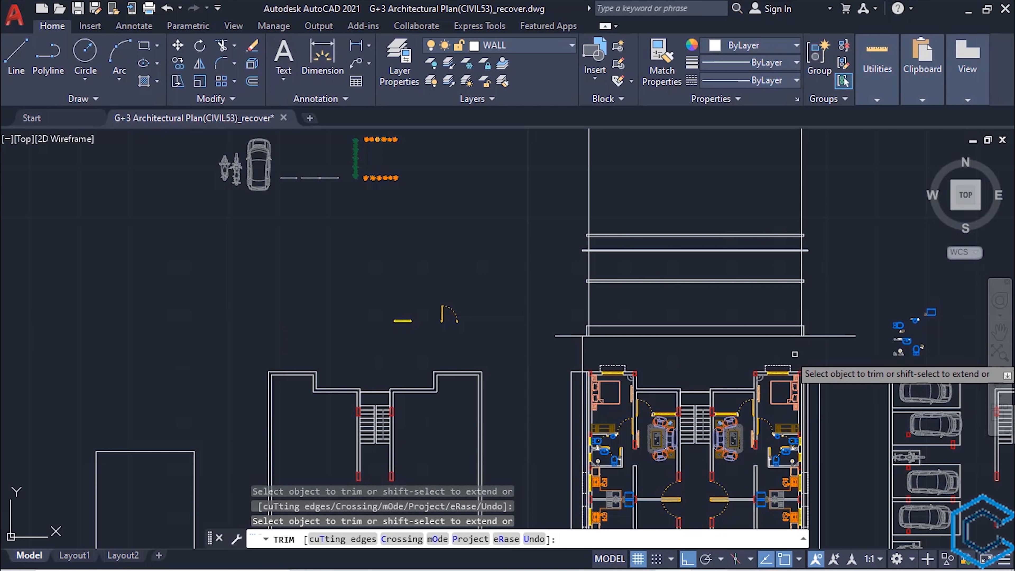
click(584, 349)
middle_drag(584, 350, 601, 247)
scroll(676, 212, up, 2)
mouse_move(676, 212)
middle_down()
mouse_move(562, 399)
mouse_move(546, 401)
middle_up()
scroll(601, 380, up, 2)
key(Escape)
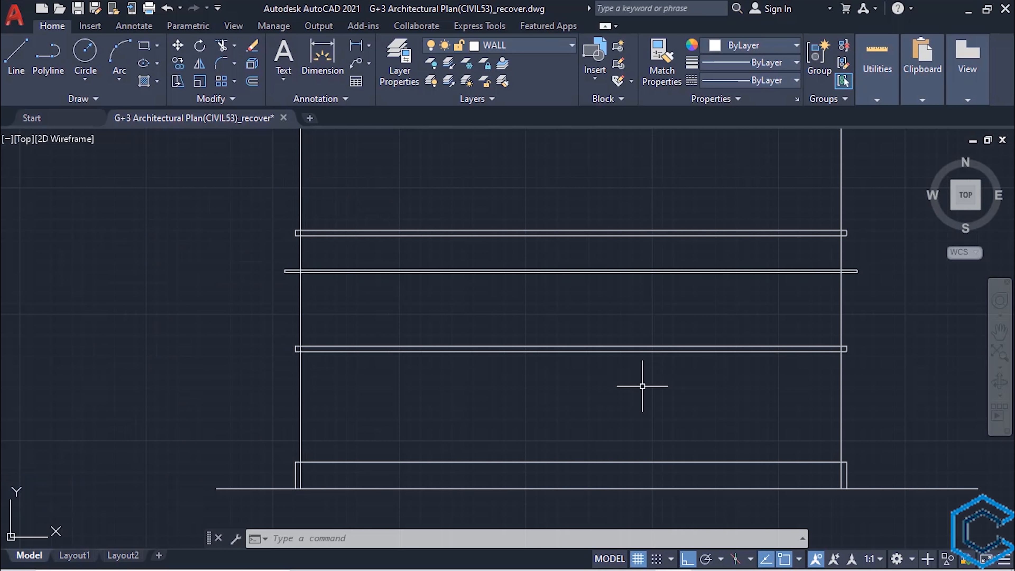
- Place vertical construction lines through both edges of the floor plan's lower-left bedroom window and both outer corners of its dashed projection
scroll(643, 386, down, 2)
middle_drag(647, 407, 637, 240)
scroll(597, 312, down, 4)
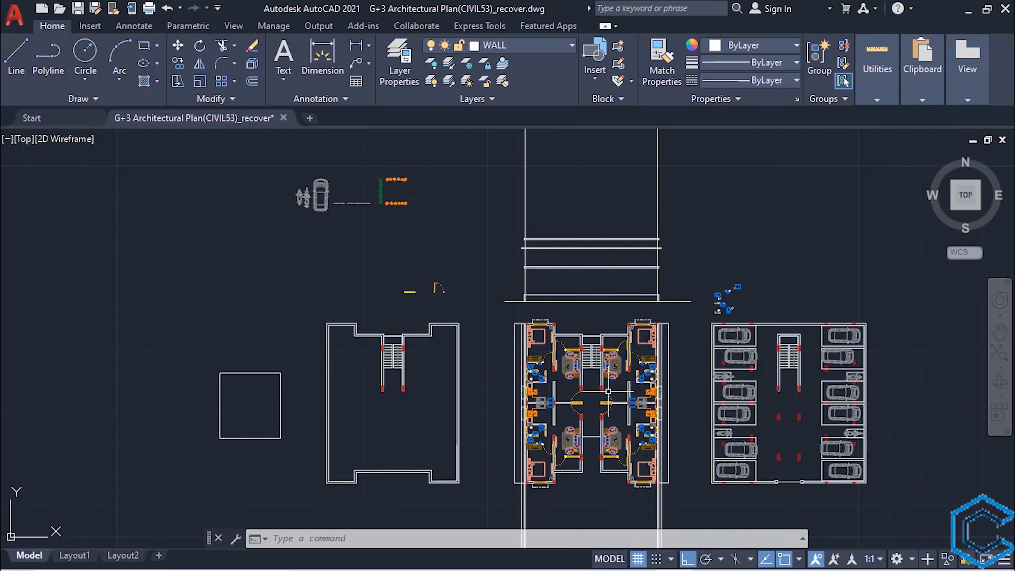
middle_drag(606, 392, 588, 242)
scroll(577, 269, up, 4)
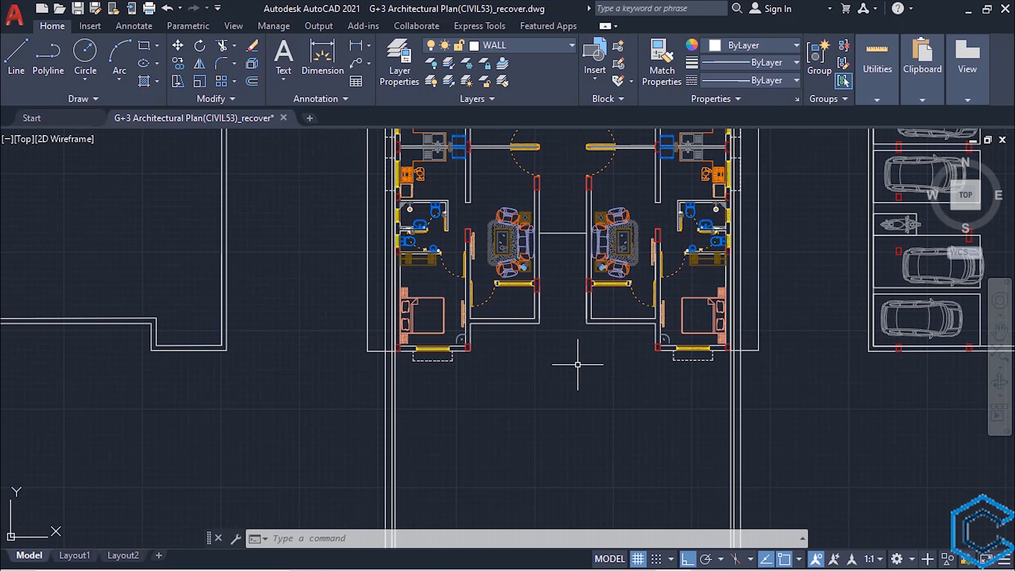
key(Return)
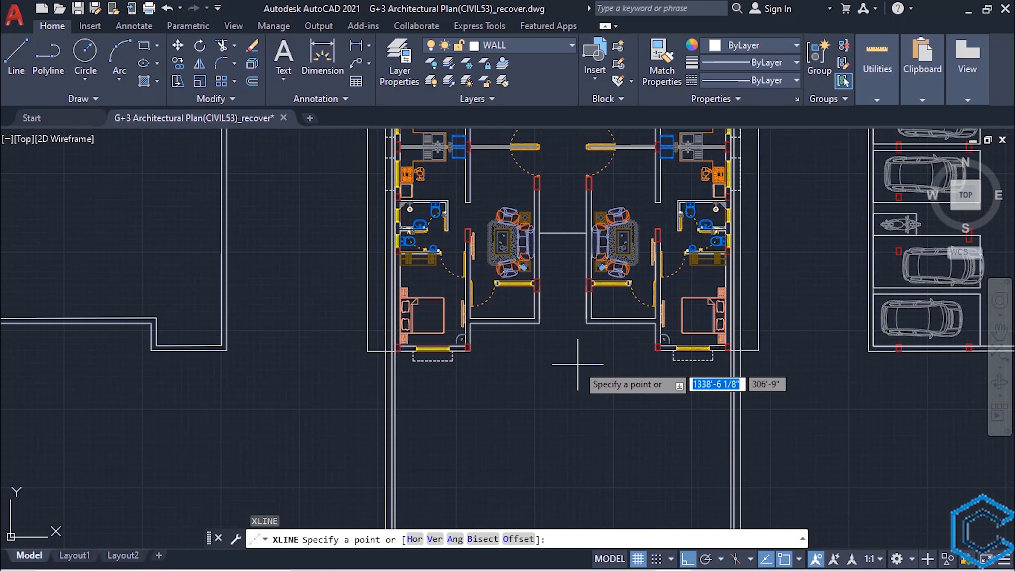
text(v)
key(Return)
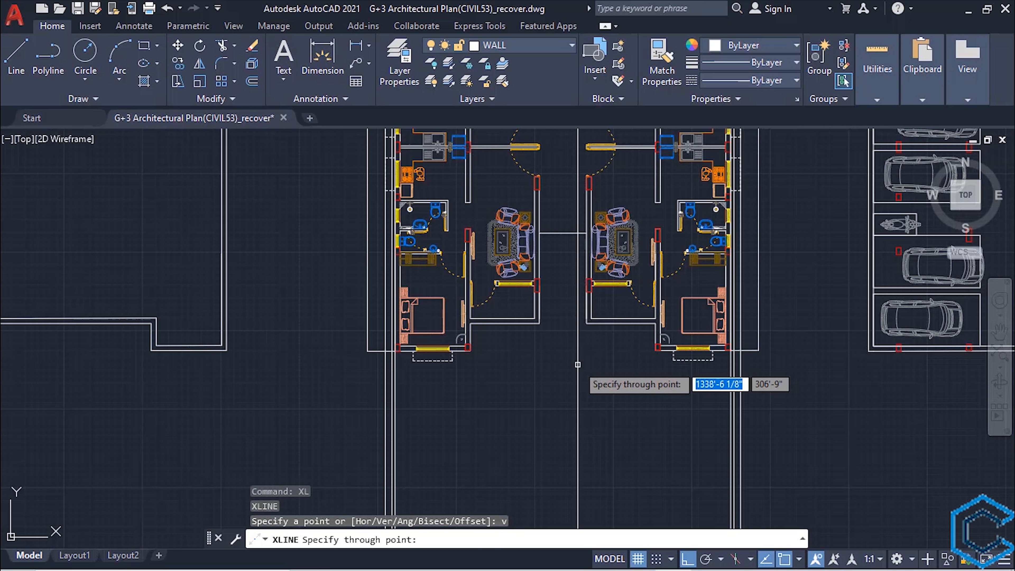
scroll(578, 364, up, 6)
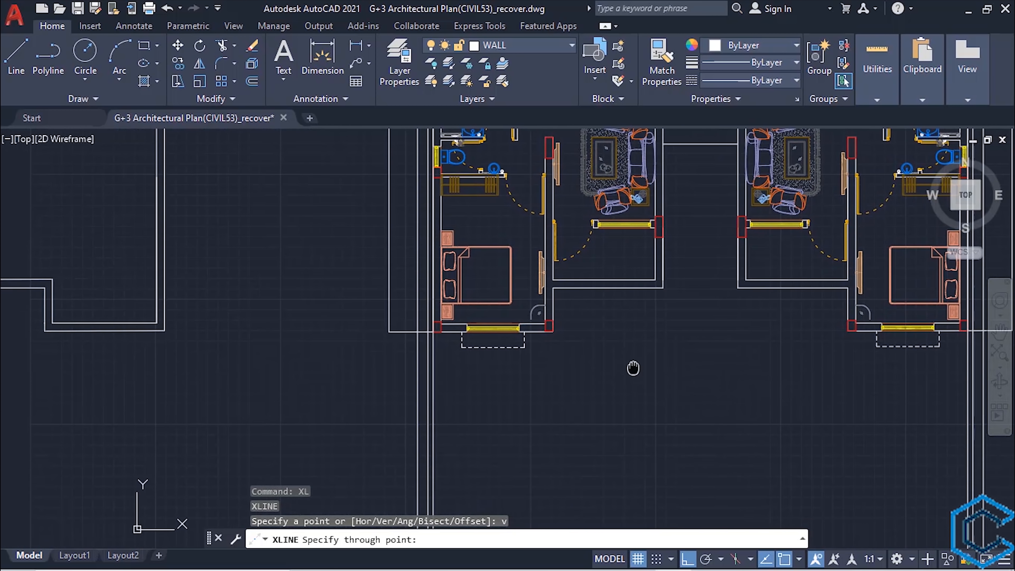
scroll(456, 331, up, 4)
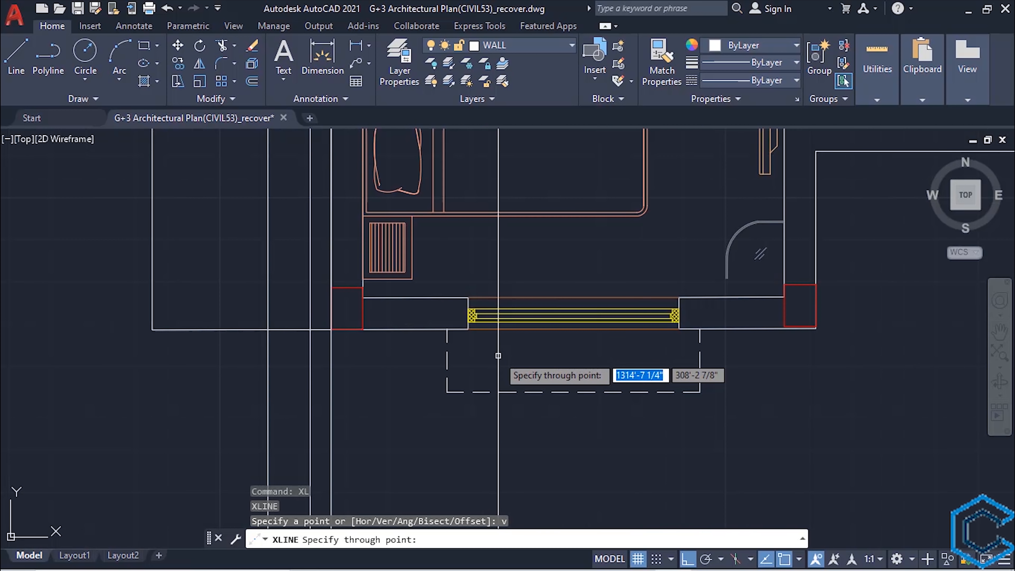
middle_drag(498, 356, 498, 389)
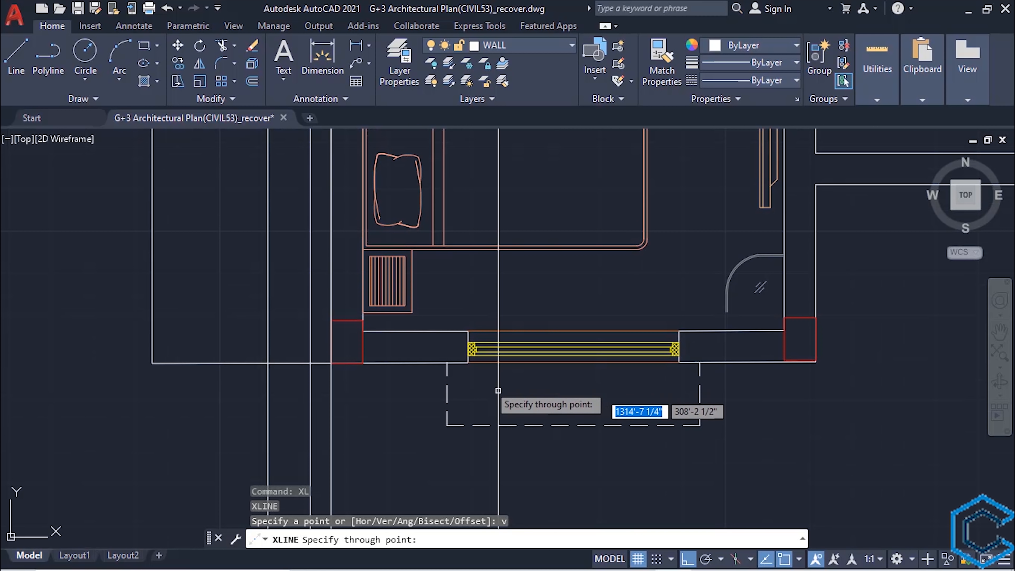
click(468, 362)
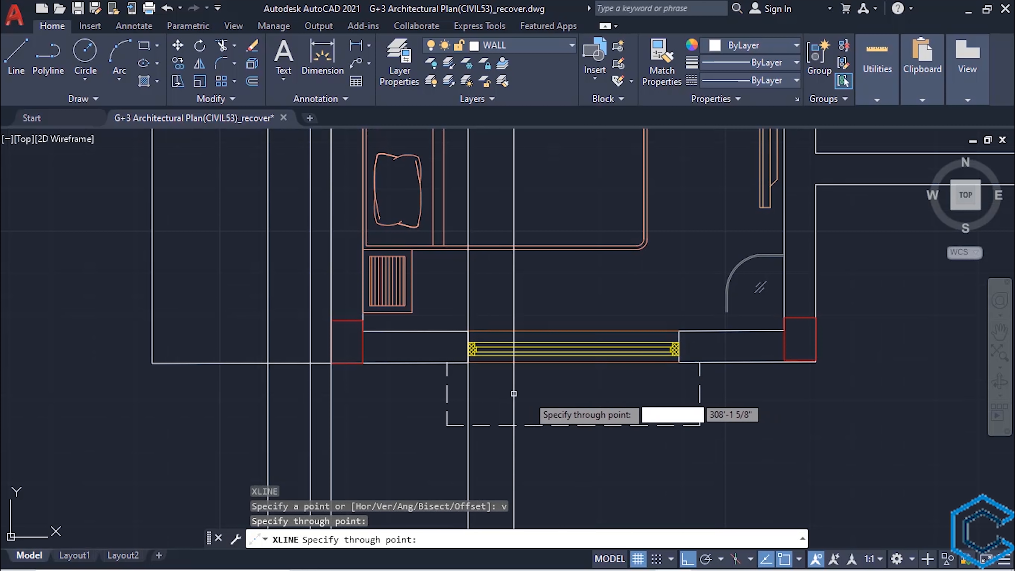
click(679, 362)
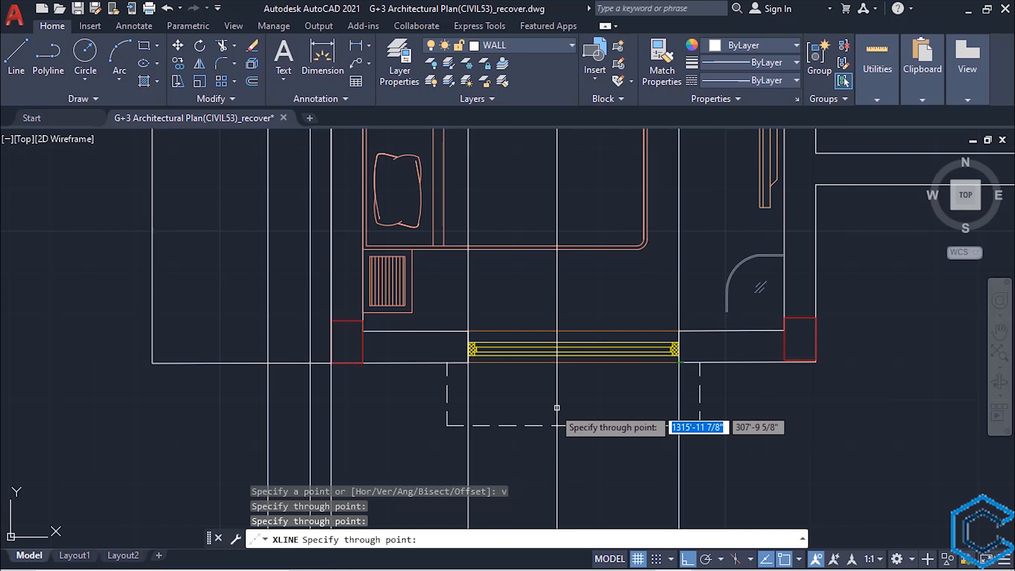
click(446, 425)
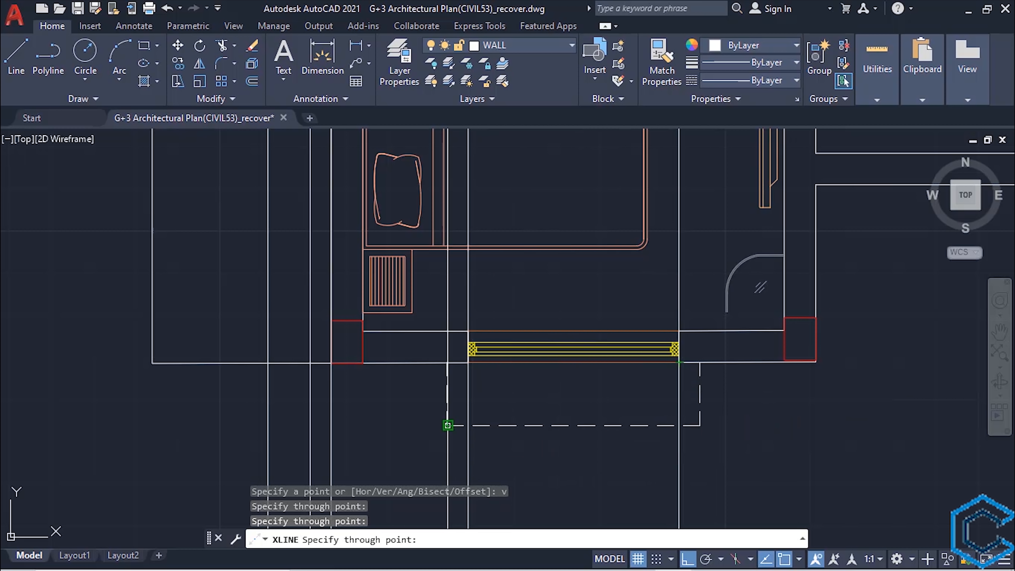
click(699, 425)
- Place vertical construction lines through both edges of the lower-right bedroom window and both outer corners of its dashed projection
scroll(743, 432, down, 7)
scroll(934, 440, up, 4)
middle_drag(934, 440, 651, 436)
scroll(768, 382, up, 4)
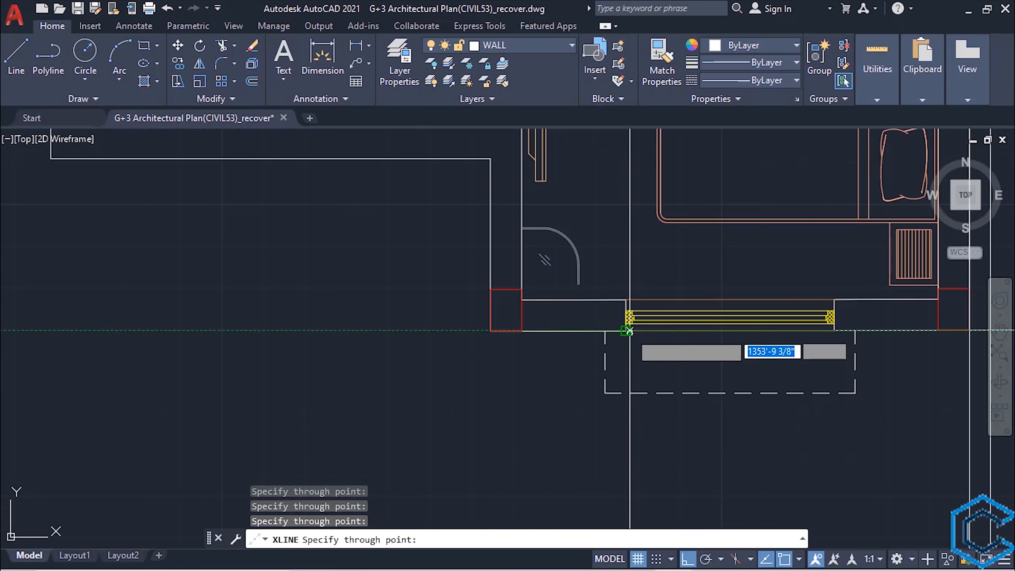
click(626, 331)
click(834, 330)
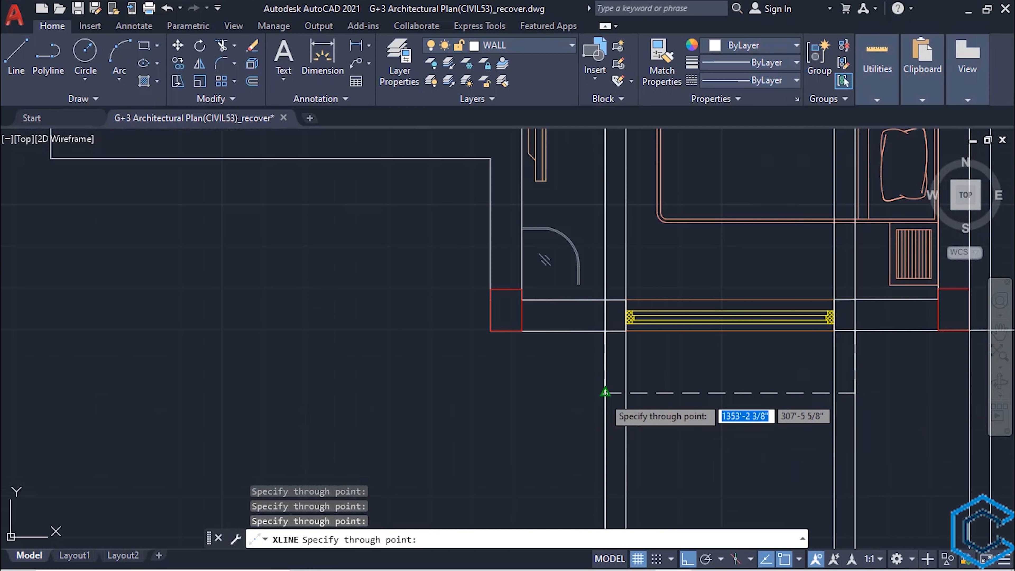
scroll(427, 410, down, 5)
scroll(427, 411, down, 5)
scroll(519, 352, up, 6)
key(Escape)
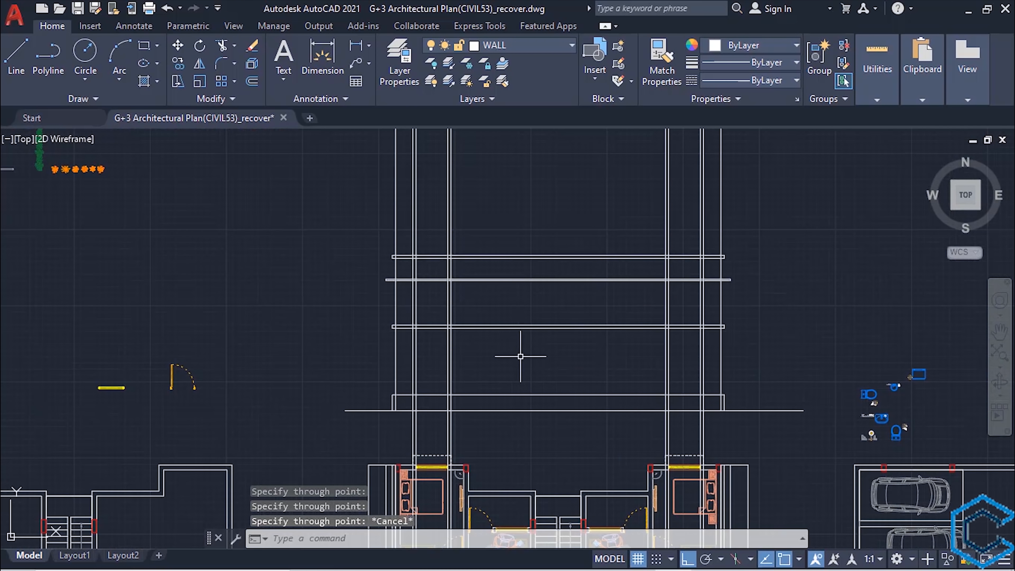
- Offset the first slab's top line 2'6" upward to mark the window sill level in the second storey
scroll(527, 357, up, 4)
middle_drag(401, 374, 421, 349)
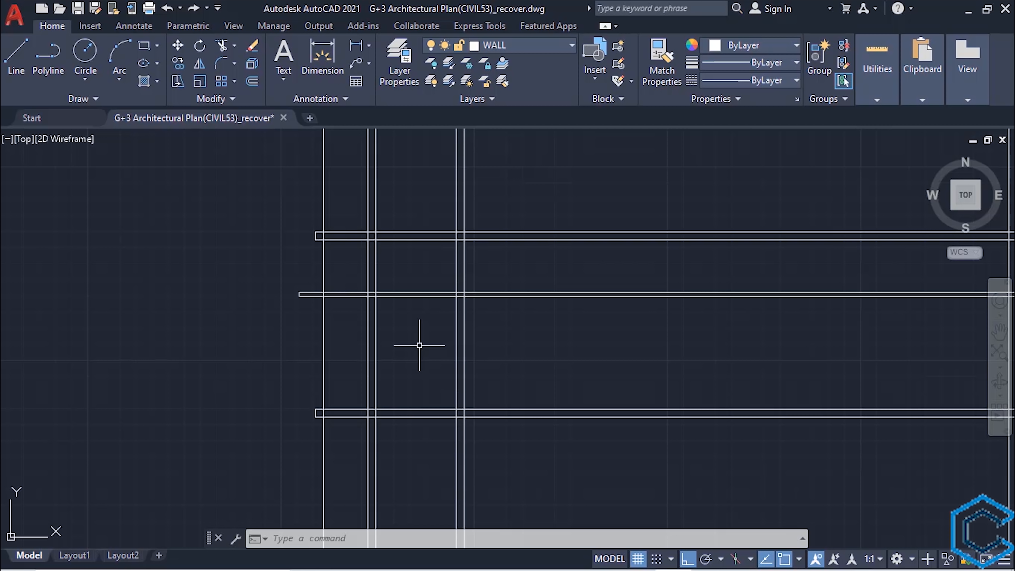
text(o)
key(Return)
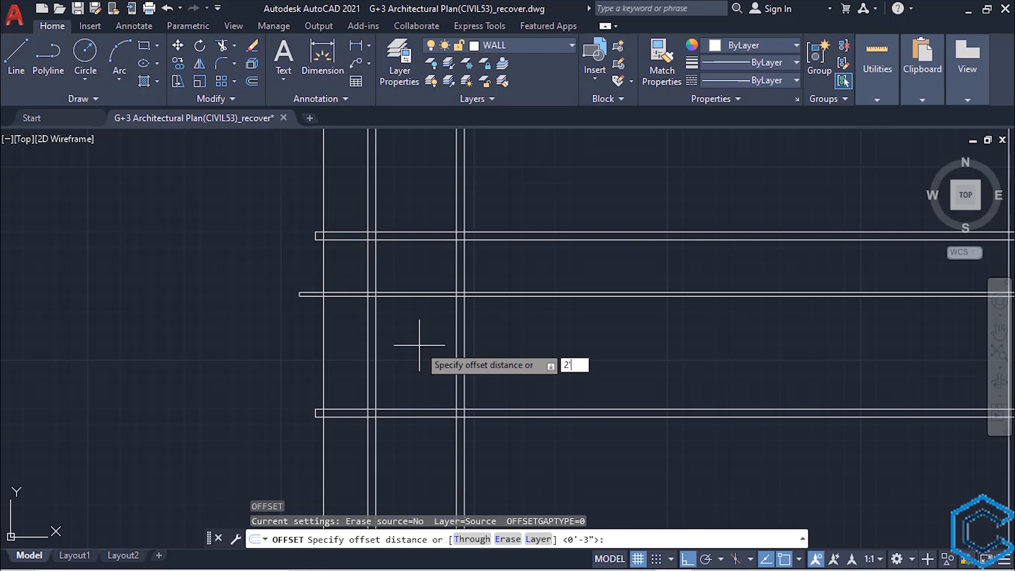
key(Return)
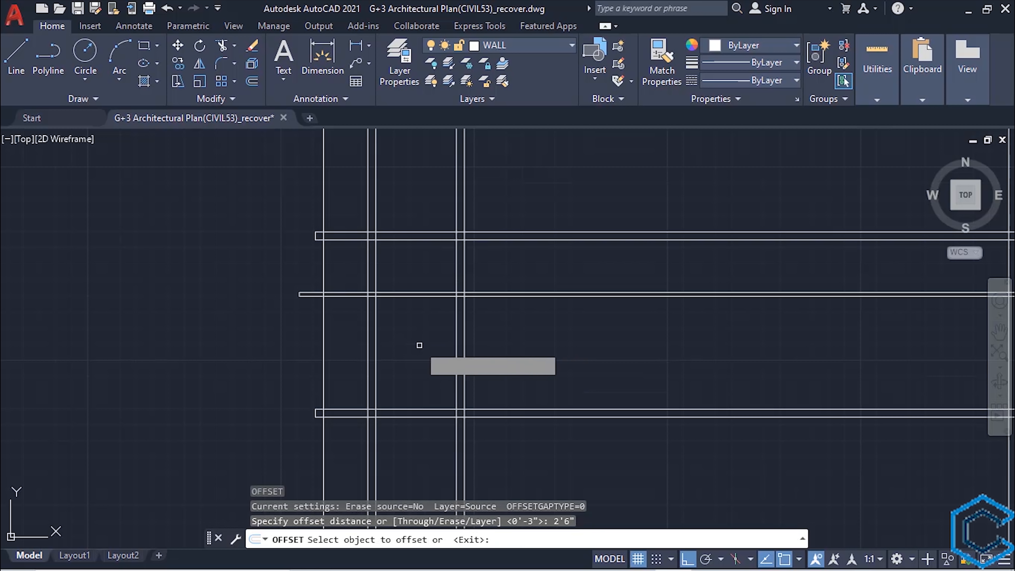
click(408, 409)
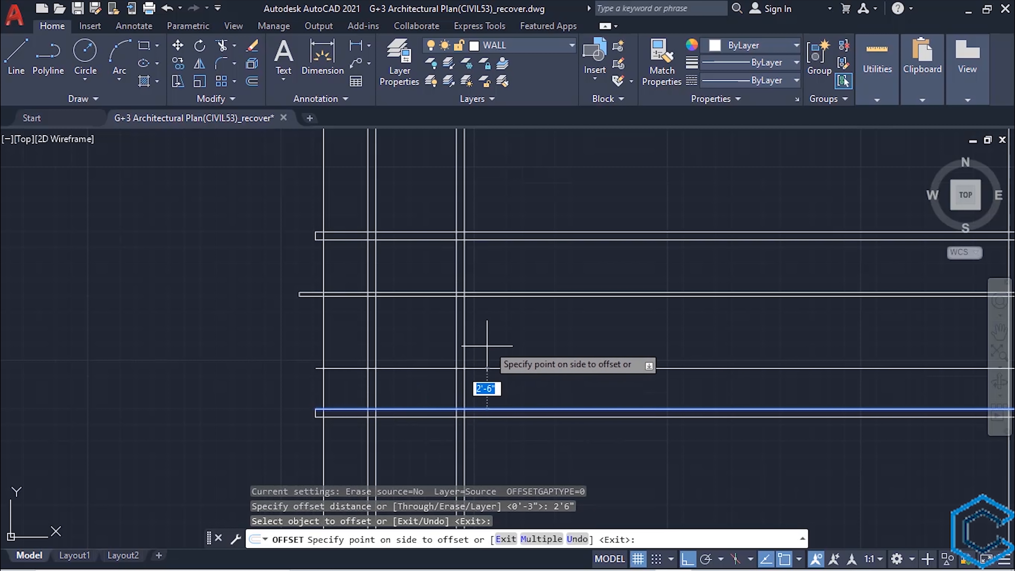
click(497, 331)
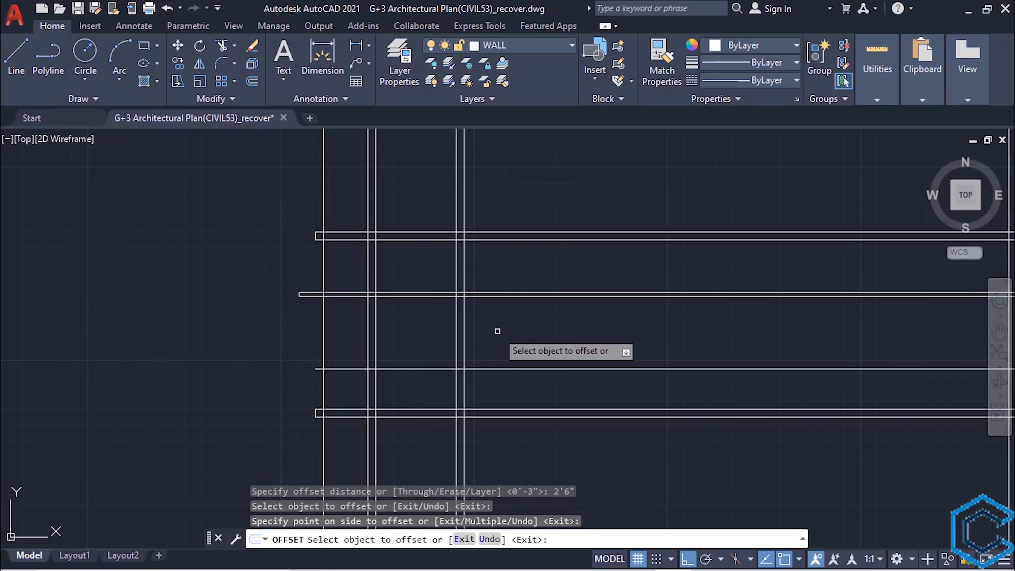
key(Escape)
- Draw the left window's rectangle between its two edge construction lines, from the thin band's underside down to the sill line
middle_drag(497, 331, 514, 327)
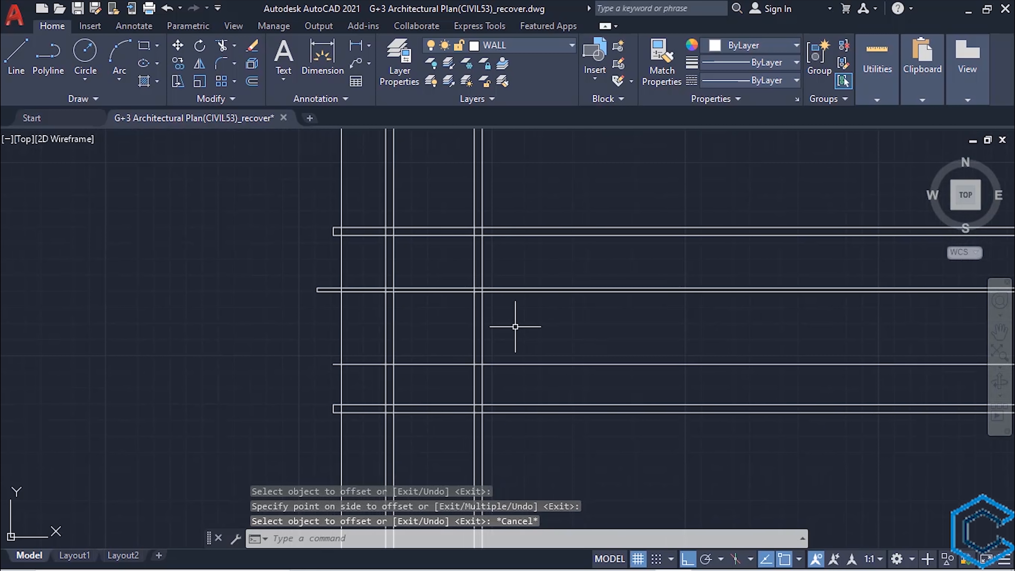
text(rec)
key(Return)
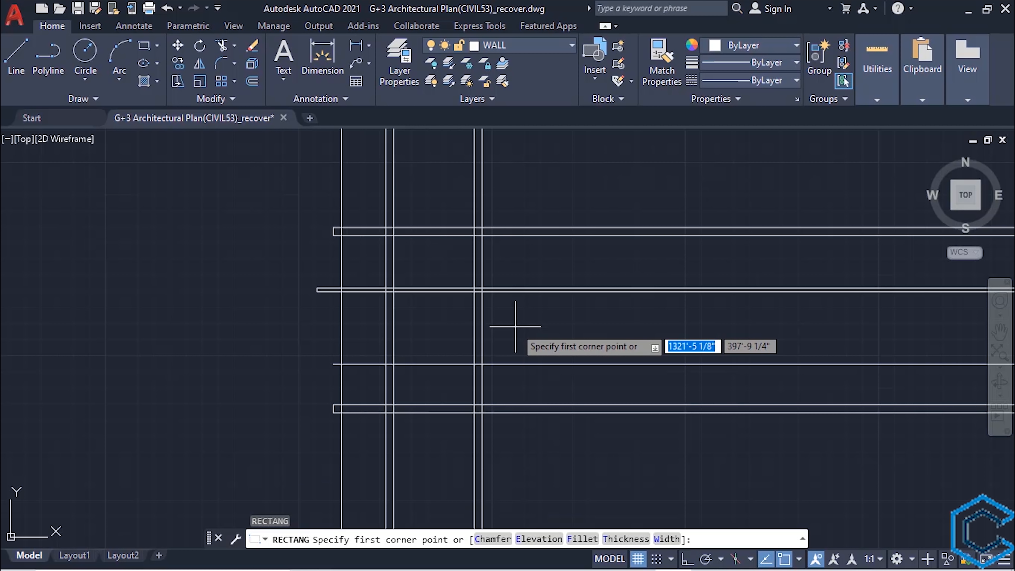
scroll(499, 333, up, 2)
scroll(498, 333, up, 2)
middle_drag(343, 323, 385, 361)
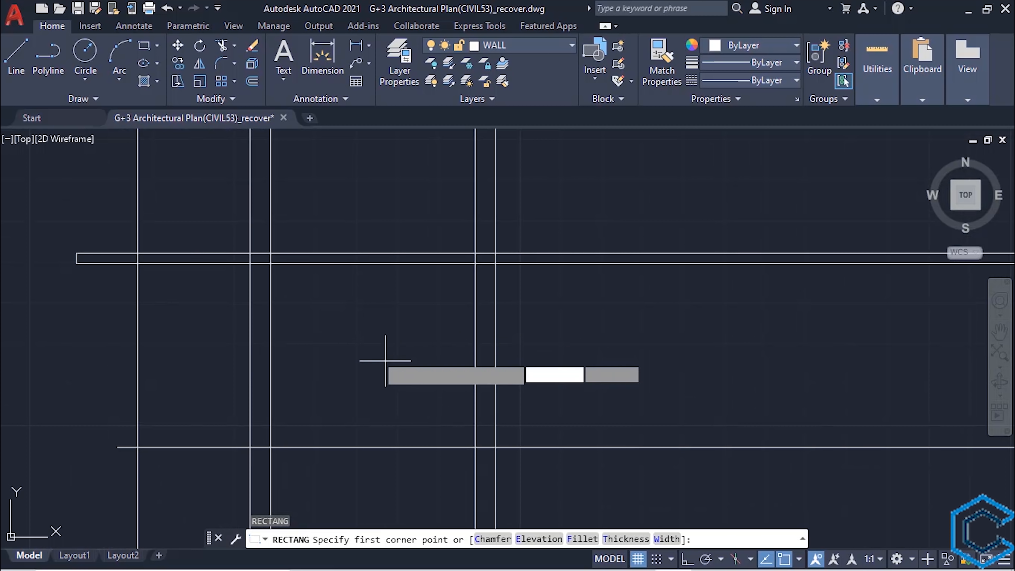
click(270, 262)
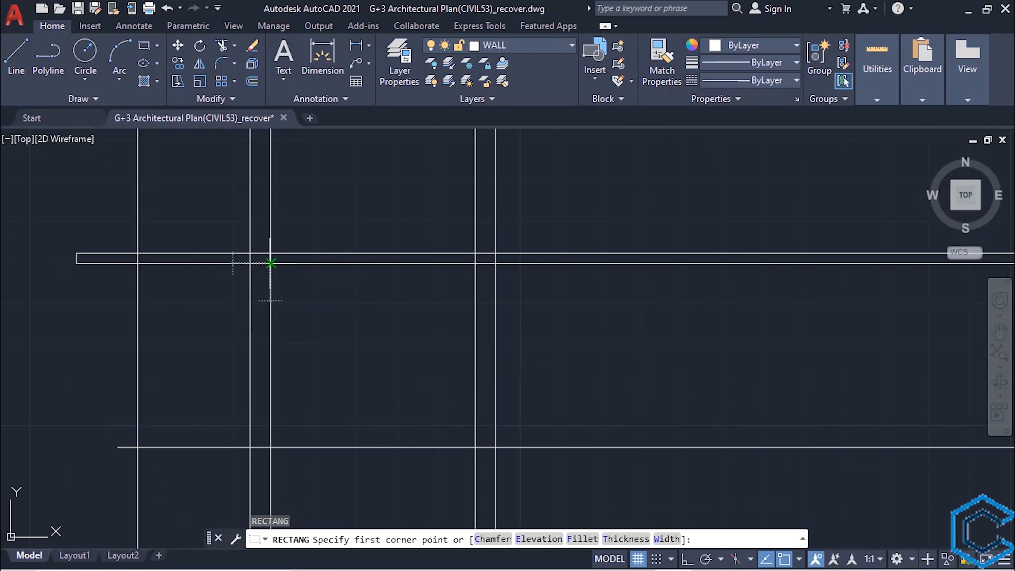
click(475, 447)
- Erase the horizontal sill line and the two vertical construction lines along the left window's edges
scroll(475, 447, down, 3)
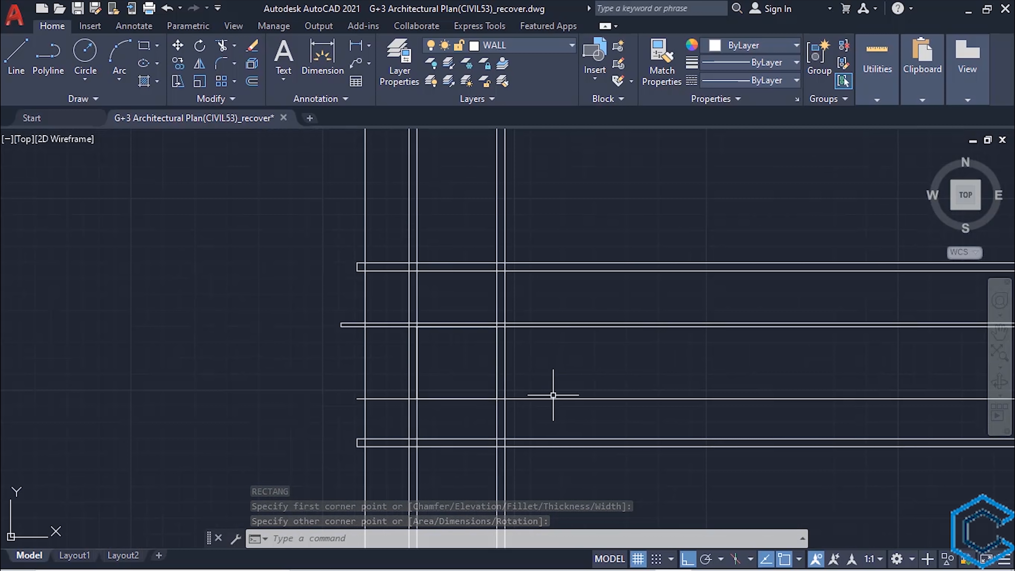
click(553, 397)
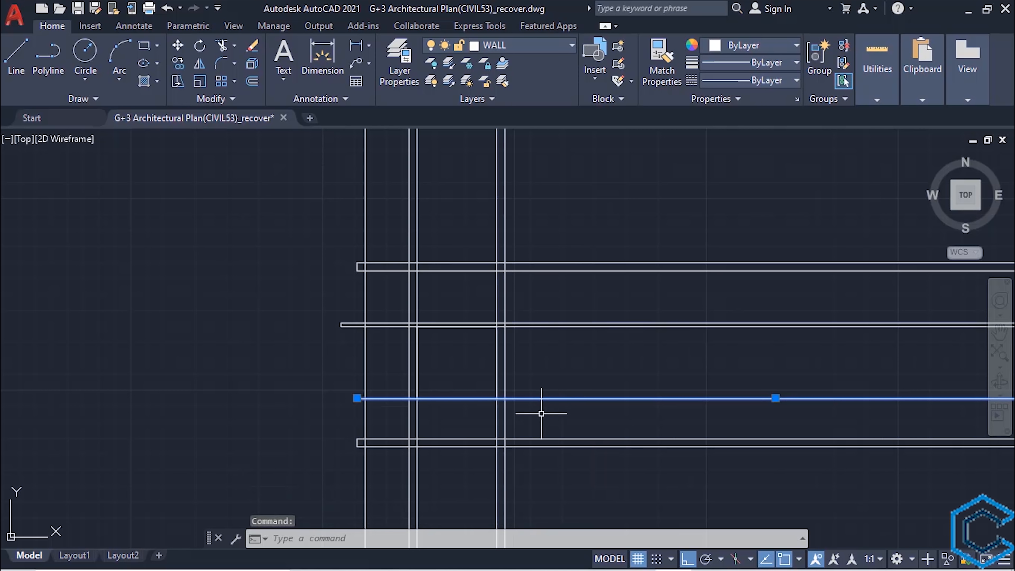
key(Delete)
click(497, 421)
key(Delete)
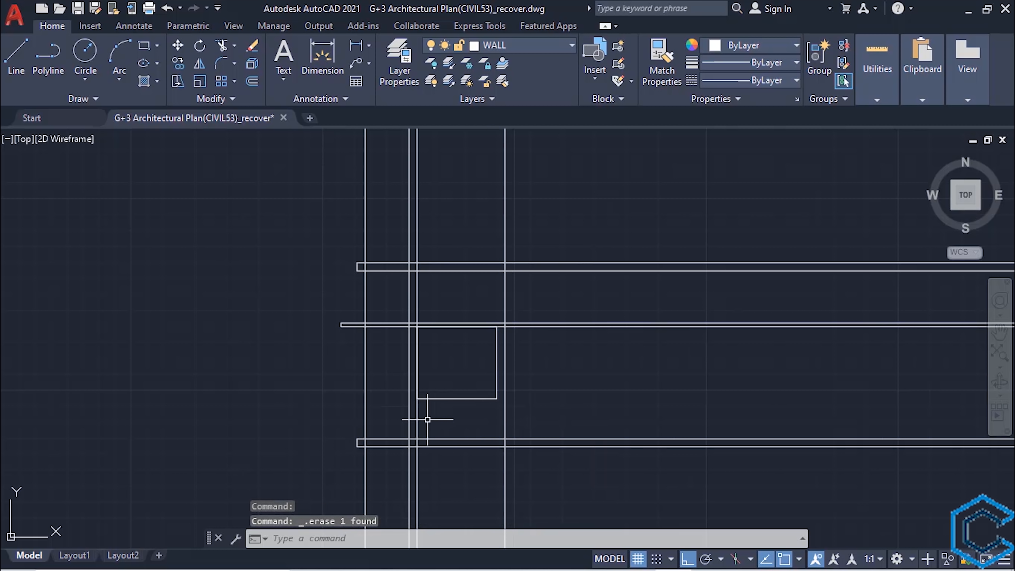
click(417, 418)
key(Delete)
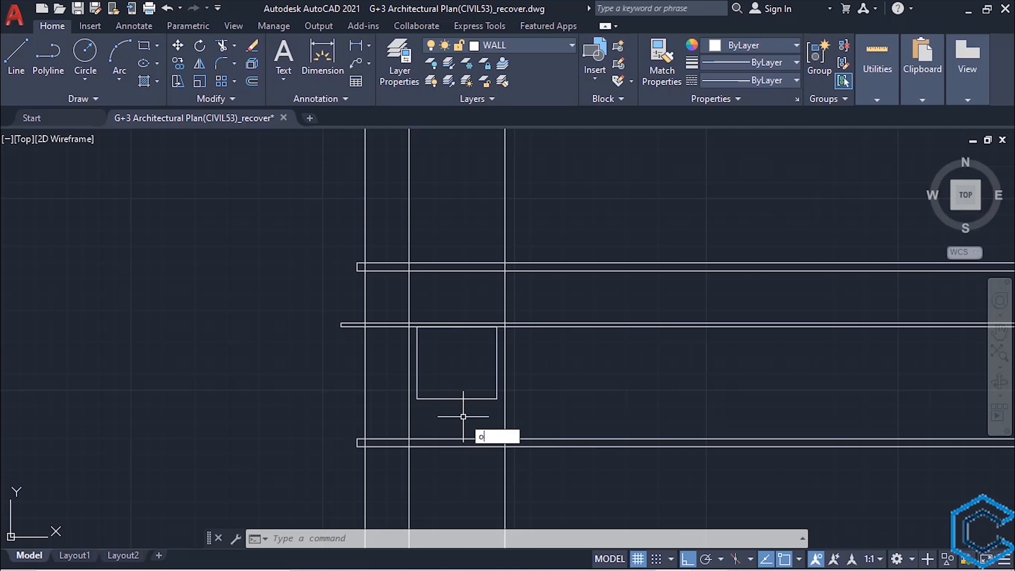
- Offset the left window's rectangle 2" inward to form the window frame
key(Return)
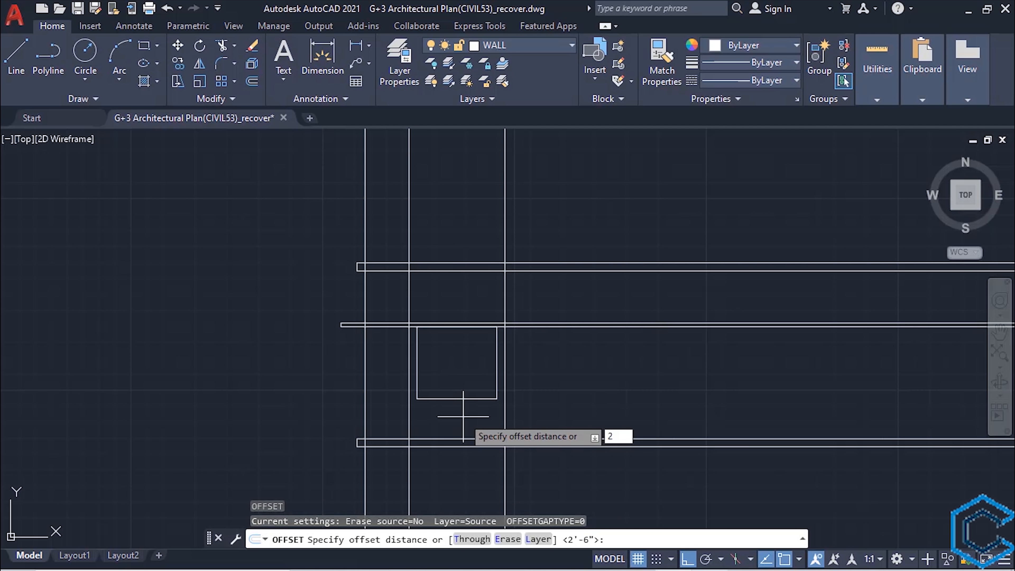
text(2")
key(Return)
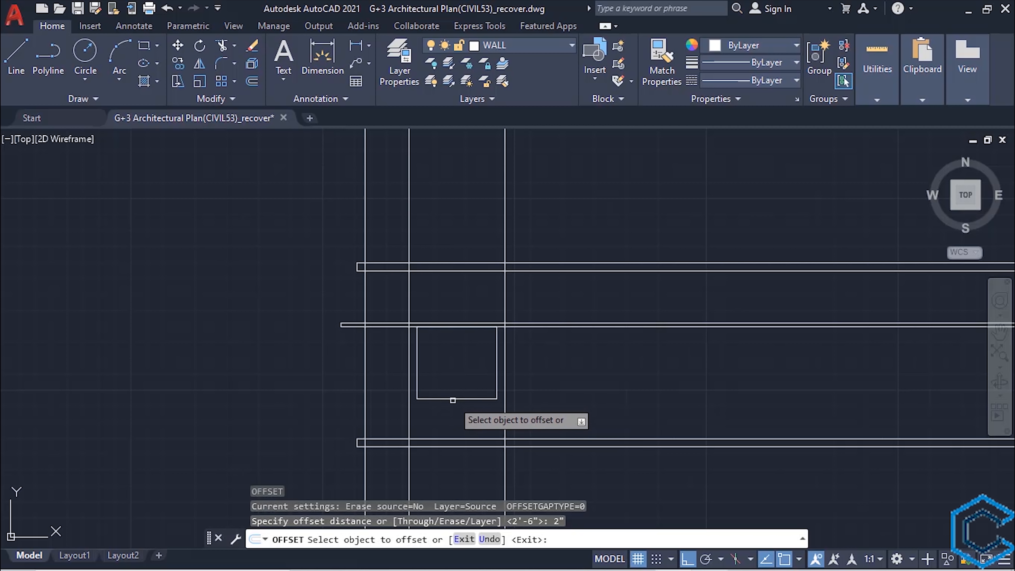
click(447, 400)
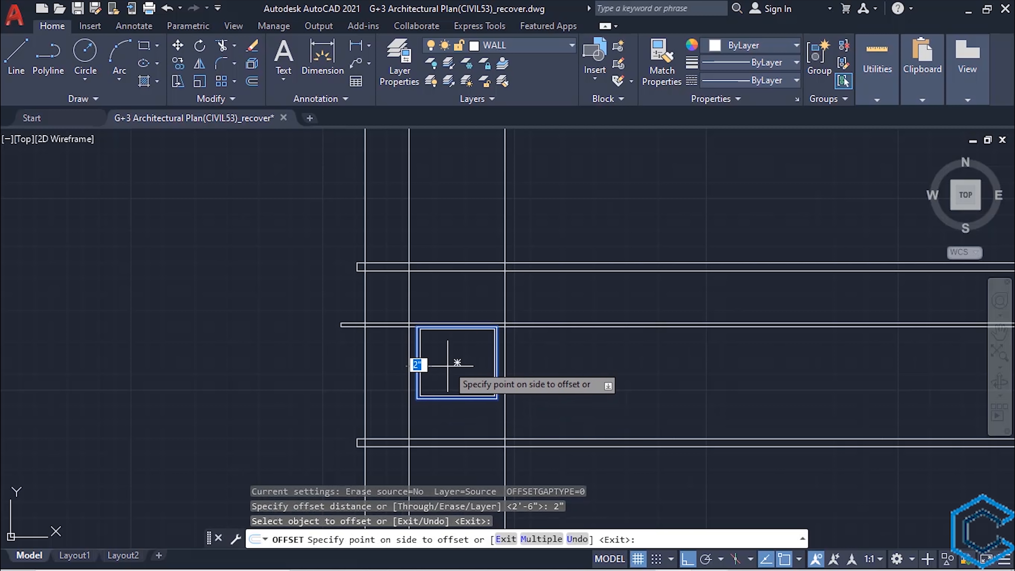
click(449, 353)
key(Escape)
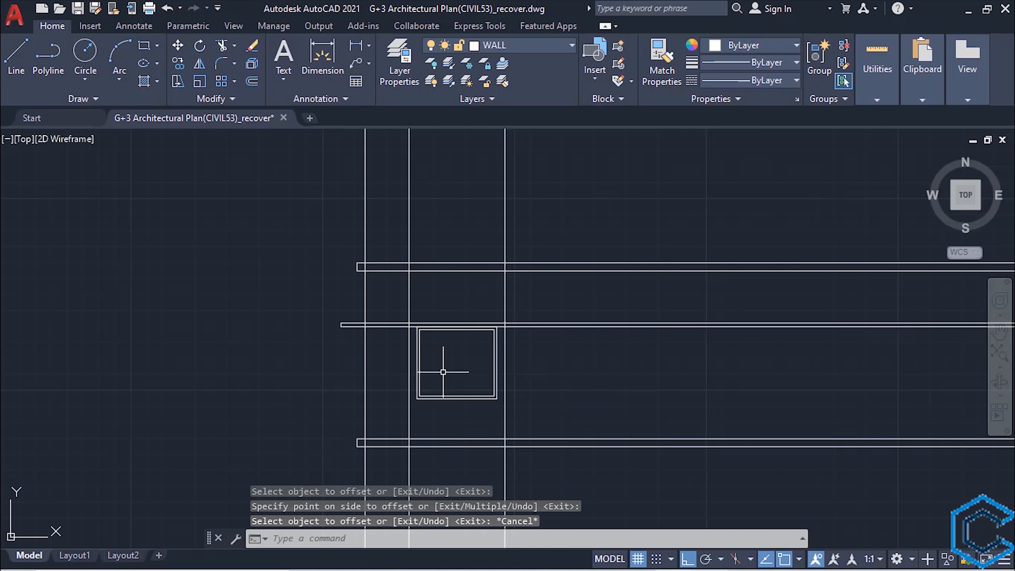
- Draw a vertical line from the midpoint of the inner frame's top edge to its bottom edge
text(l)
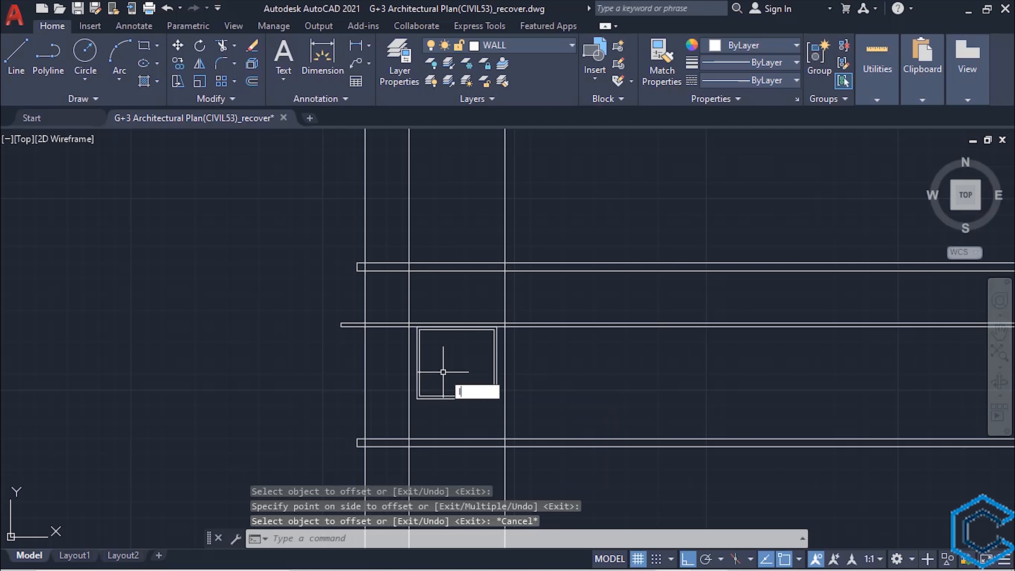
key(Return)
scroll(443, 371, up, 4)
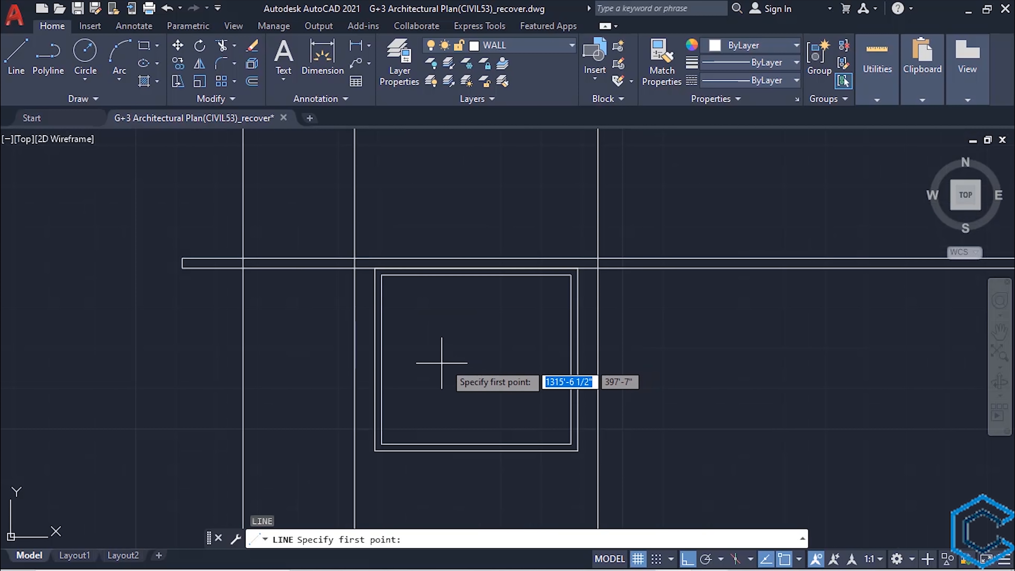
click(447, 260)
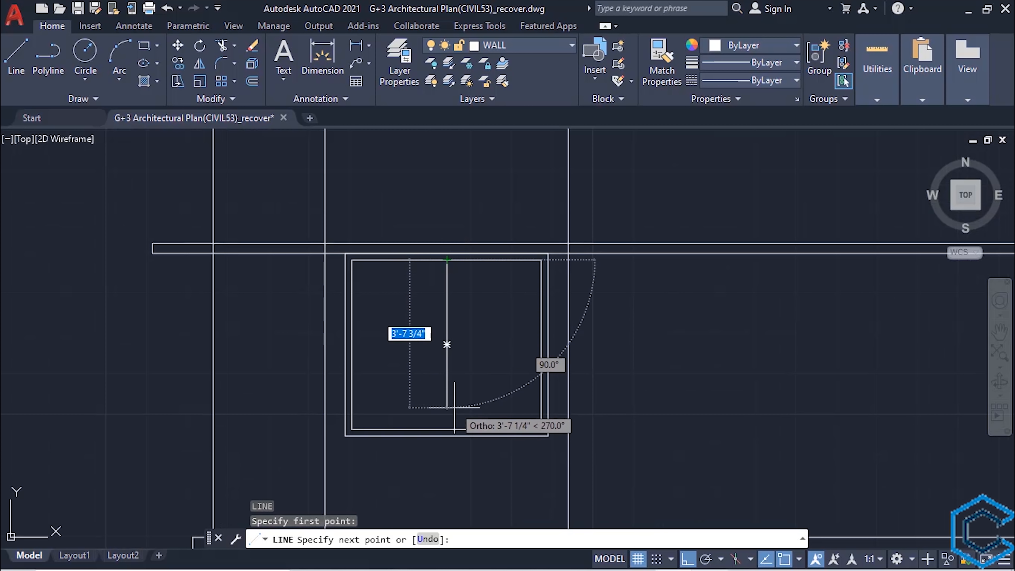
click(447, 429)
key(Escape)
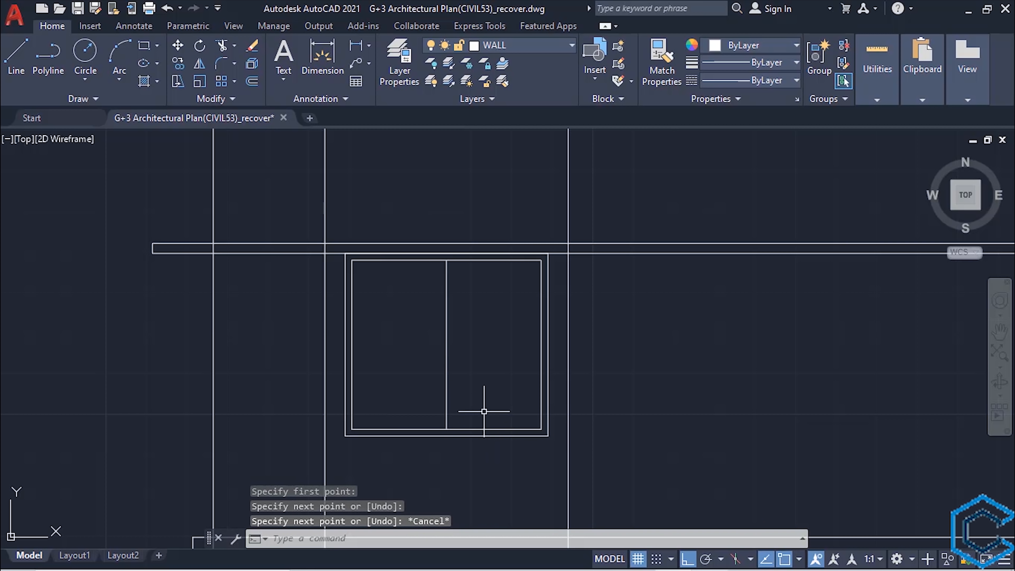
- Offset the window's vertical centre line 1" to both sides and erase the original centre line to form the mullion
text(O)
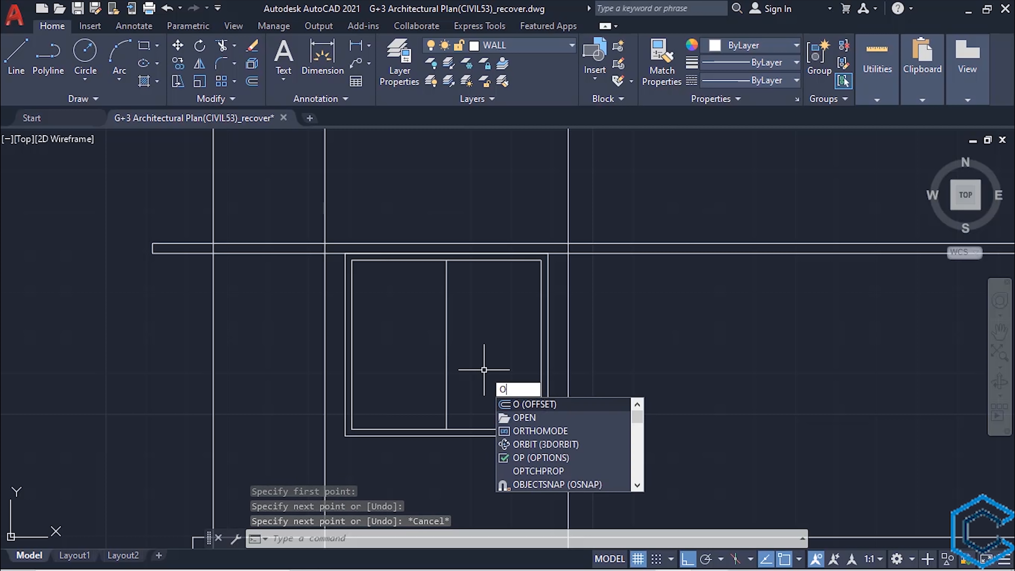
key(Return)
text(1")
key(Return)
click(446, 338)
click(501, 333)
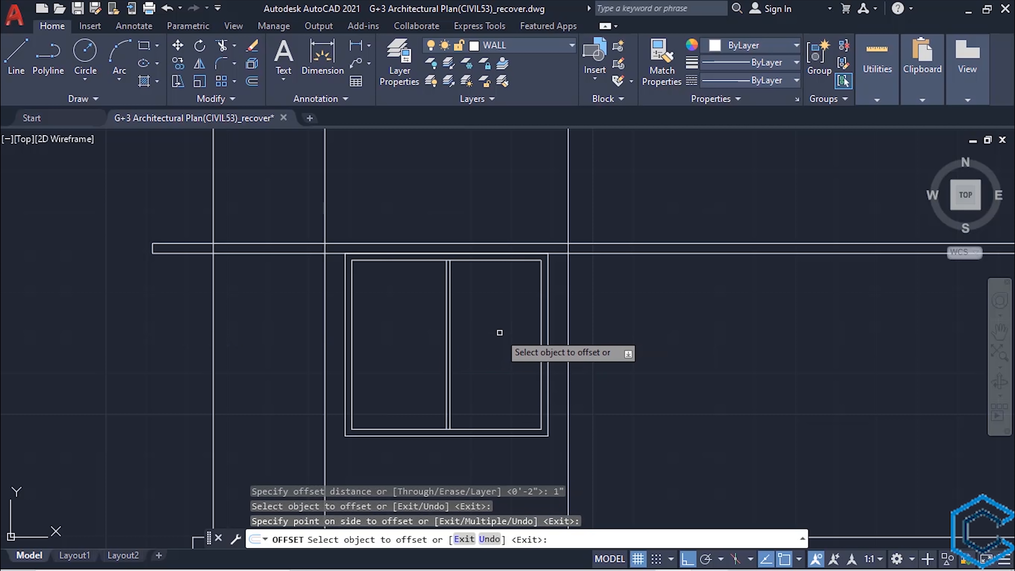
scroll(448, 350, up, 5)
click(438, 350)
click(343, 369)
scroll(351, 380, down, 5)
key(Escape)
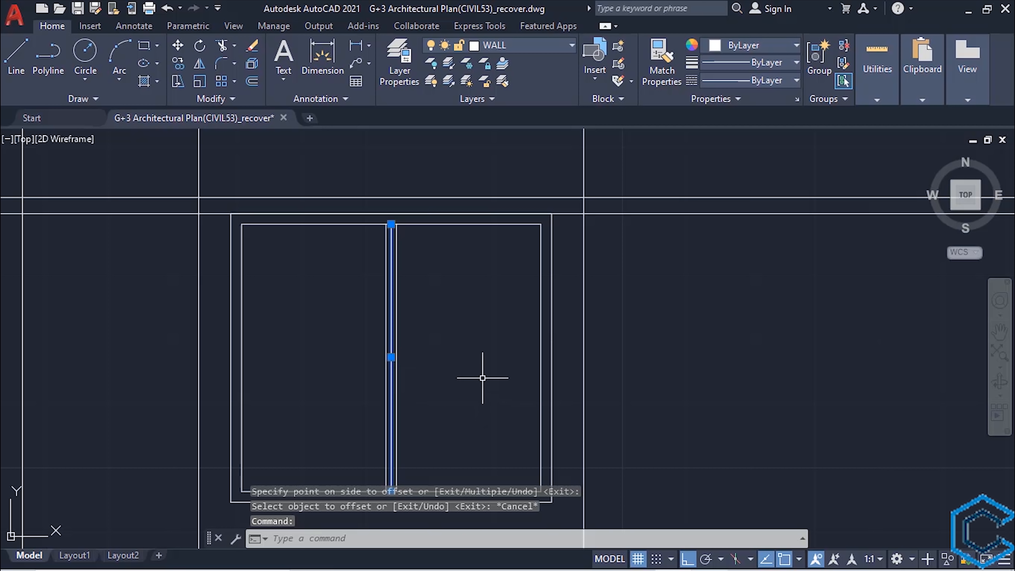
key(Delete)
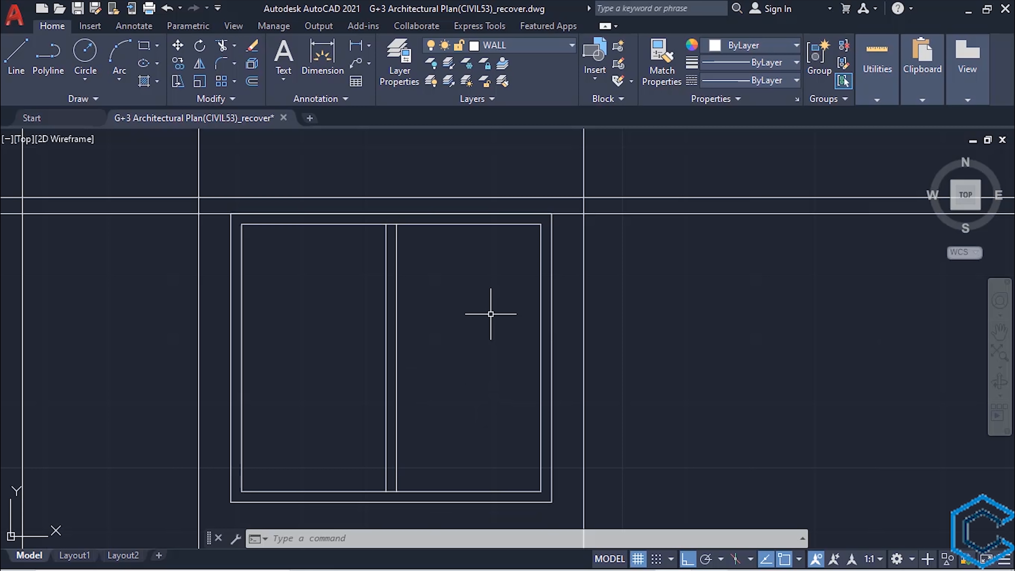
- Offset the thin projection band's top line 1' downward across the window
middle_drag(491, 314, 567, 345)
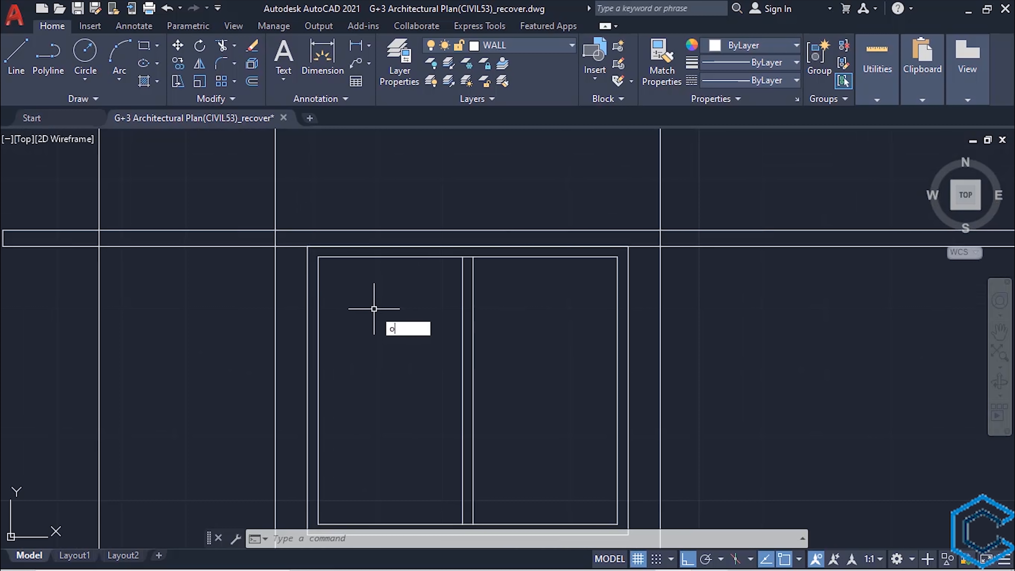
key(Return)
text(1')
key(Return)
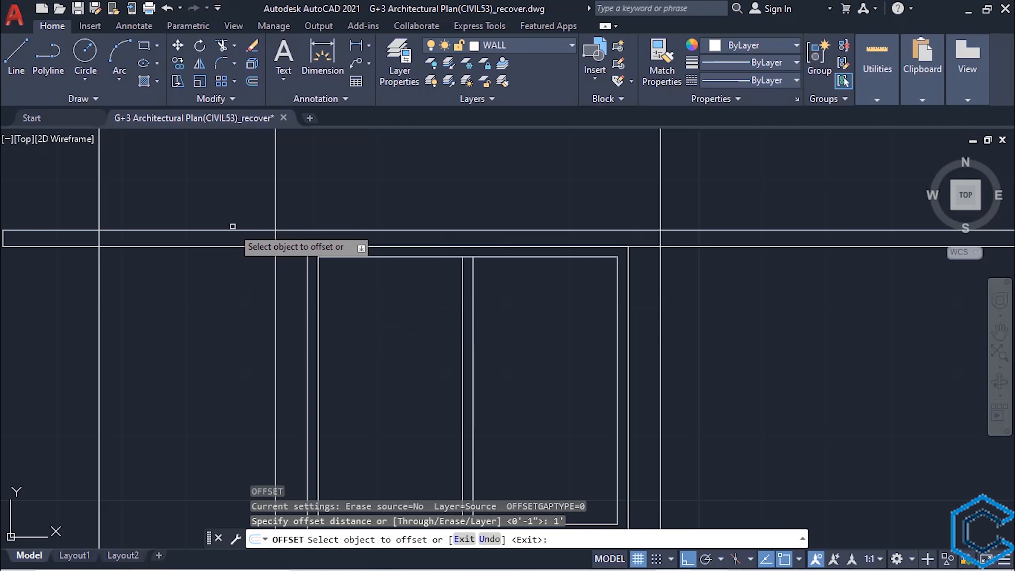
click(229, 230)
scroll(236, 258, down, 3)
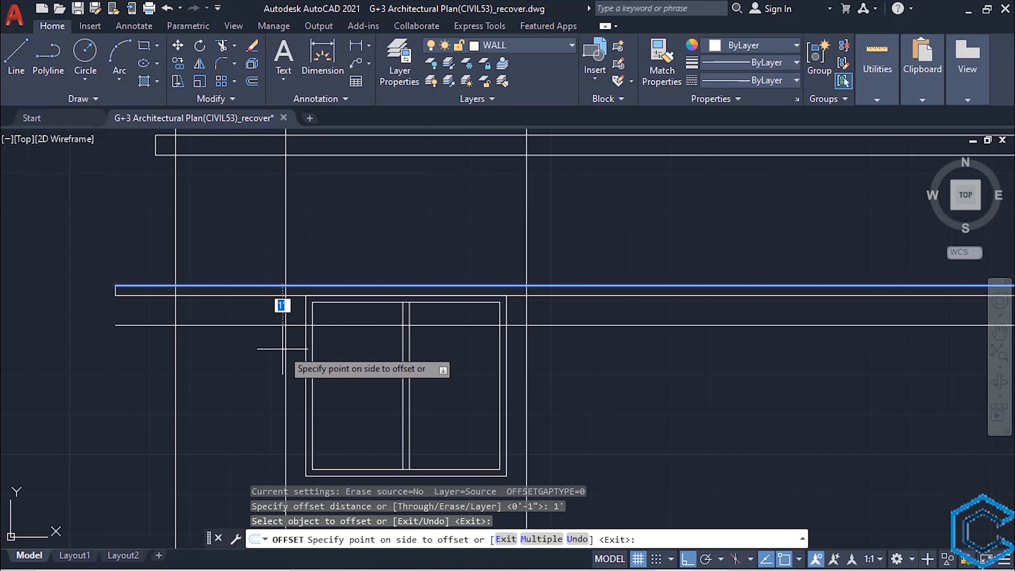
click(271, 349)
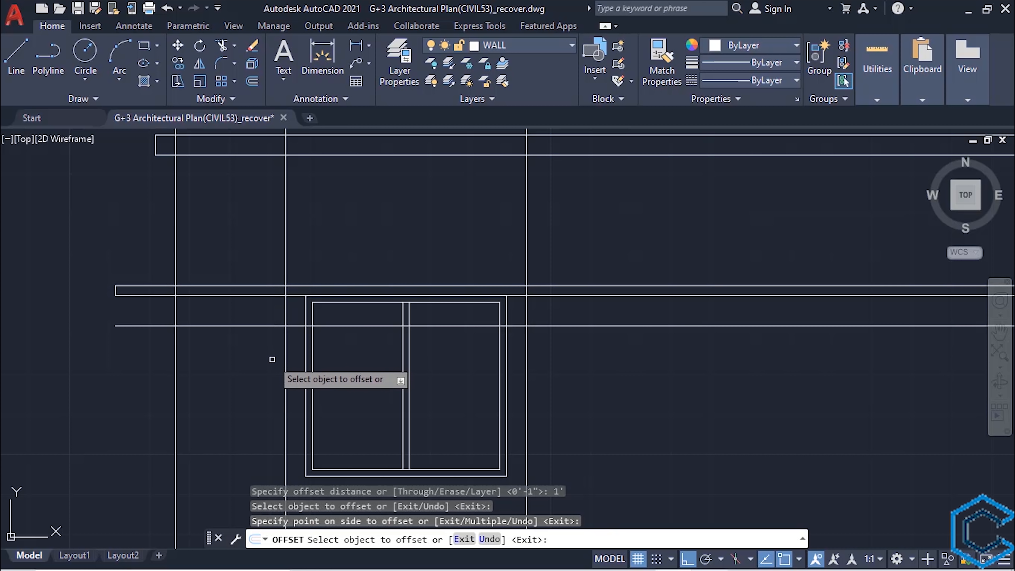
key(Escape)
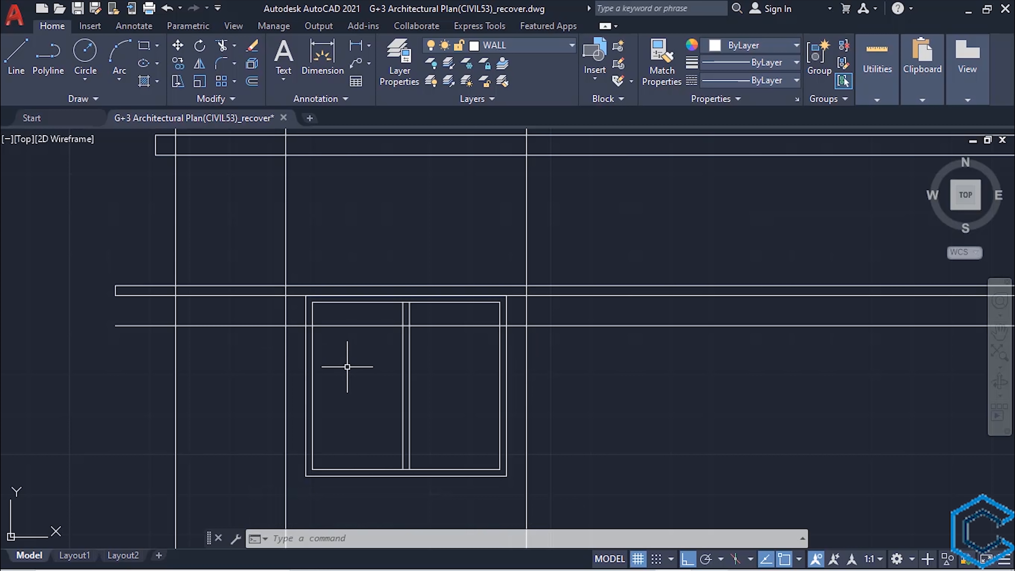
- Draw a 6' by 1' projection rectangle between the window's two outer construction lines, from the band's top line to the offset line
text(rec)
key(Return)
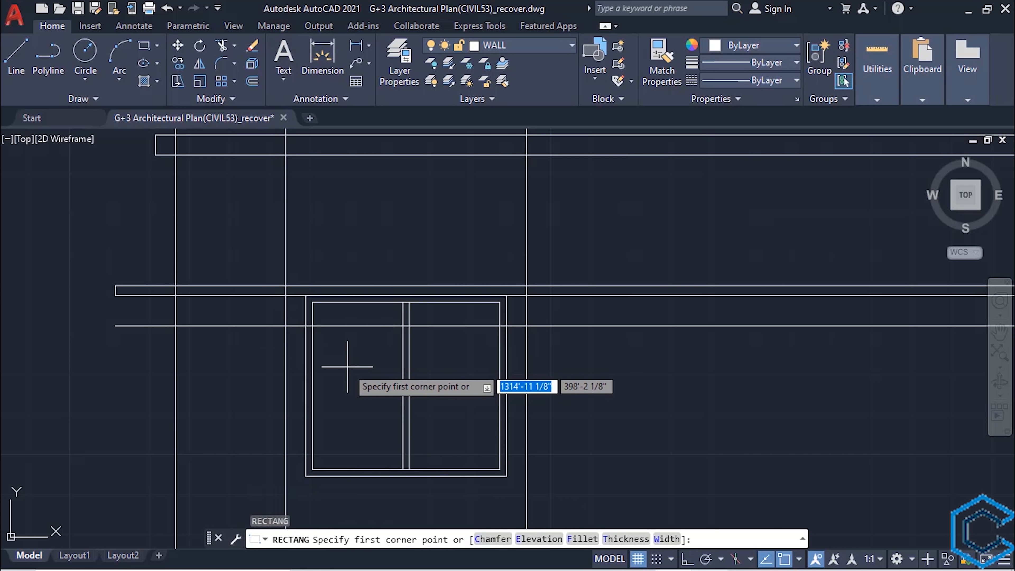
scroll(347, 366, up, 2)
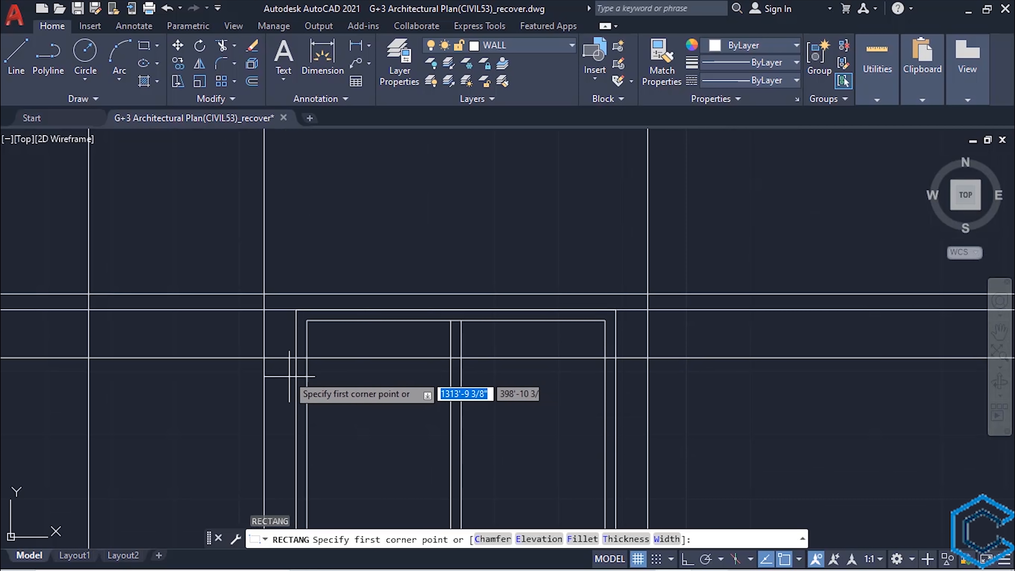
click(264, 293)
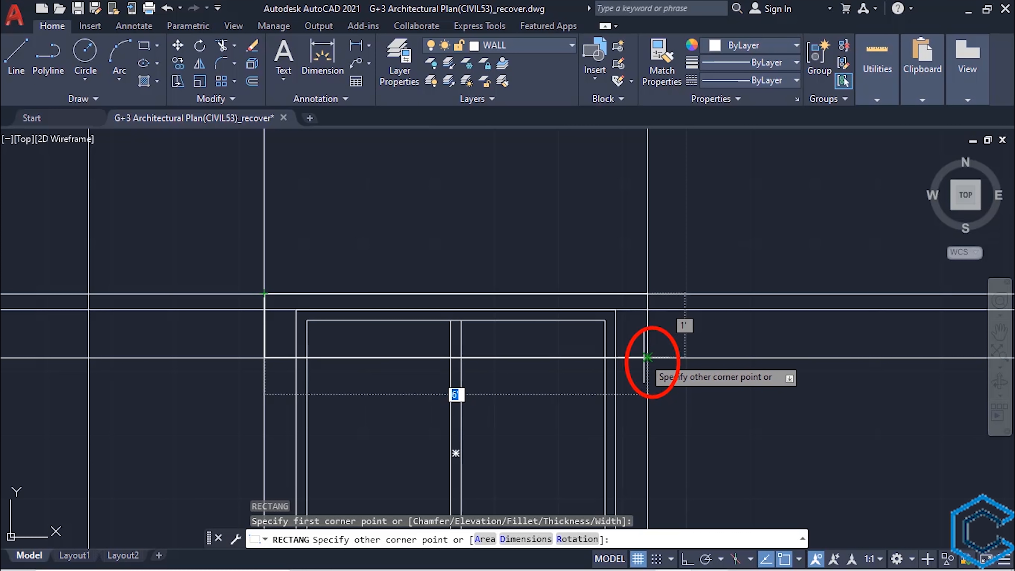
click(647, 357)
- Erase the two vertical construction lines beside the window and the horizontal line offset below the thin band
scroll(503, 419, down, 3)
middle_drag(503, 419, 489, 297)
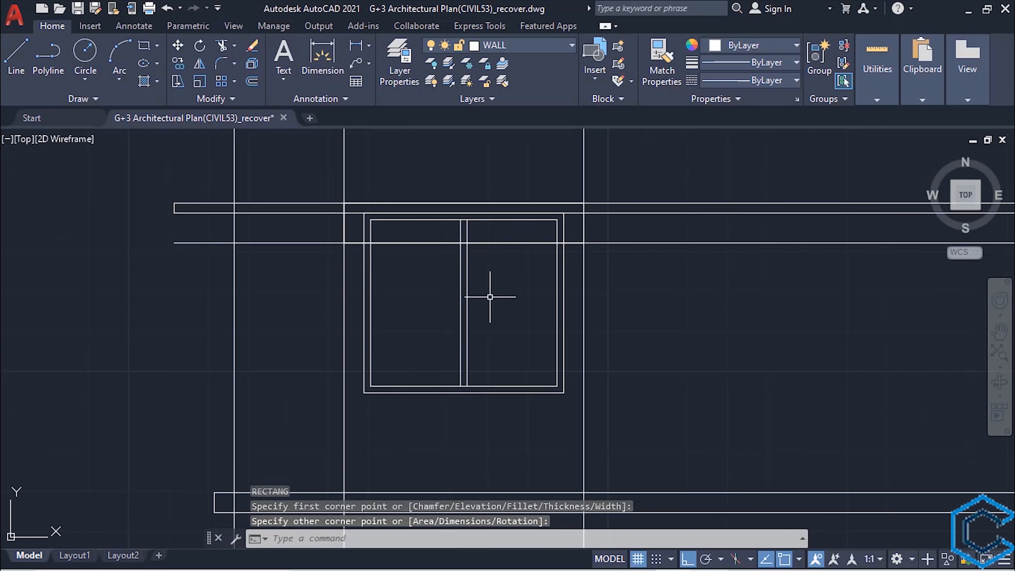
scroll(489, 297, down, 2)
click(566, 387)
click(387, 387)
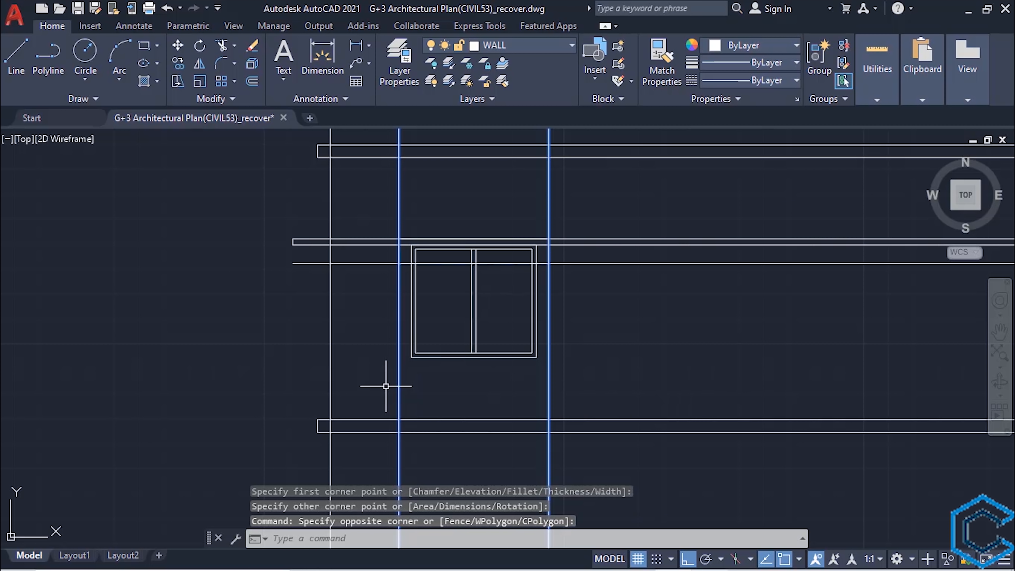
key(Delete)
scroll(274, 348, up, 2)
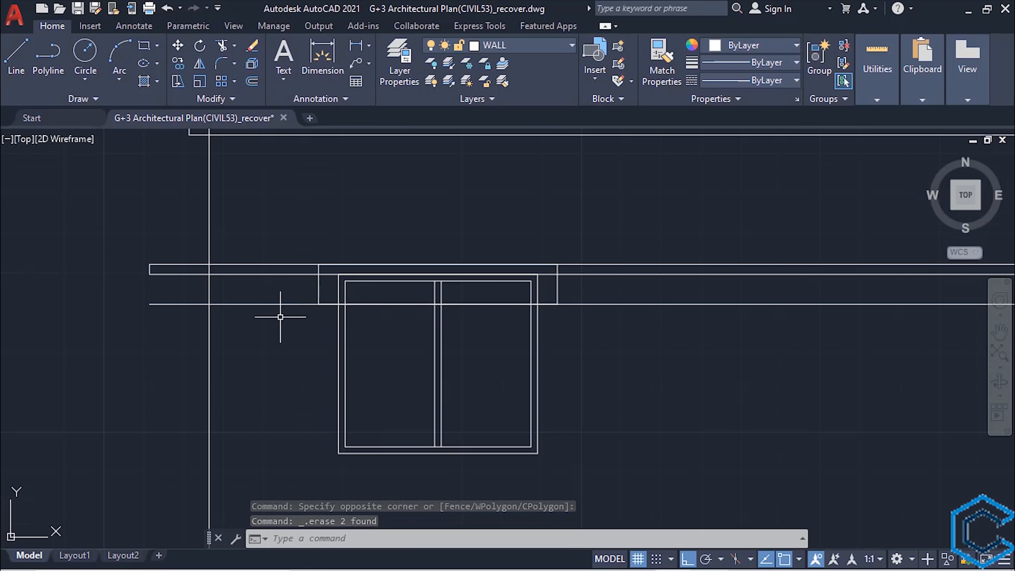
click(266, 304)
key(Delete)
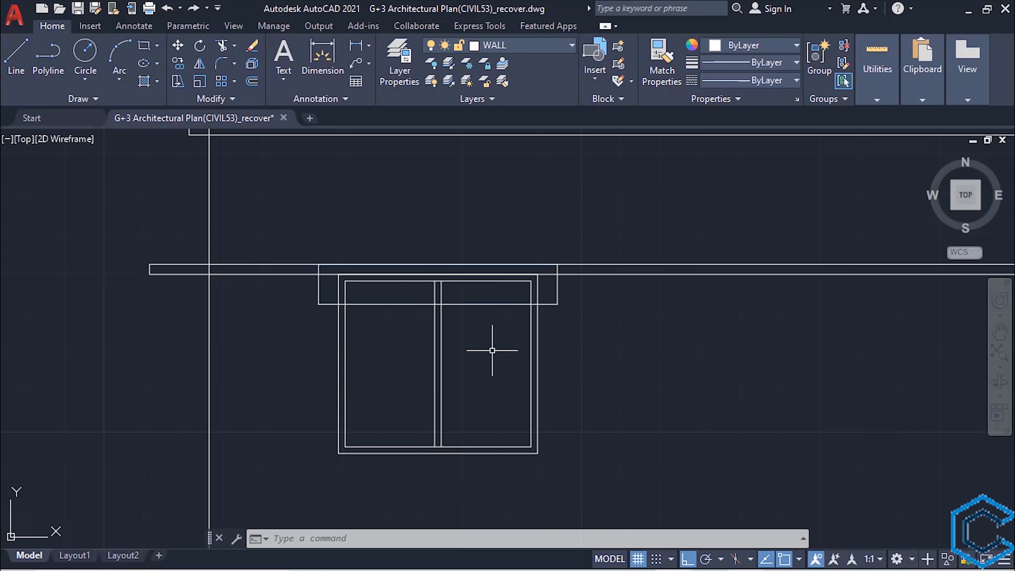
- Trim the projection rectangle's bottom edge inside the window, using the outer window frame as the cutting edge
click(536, 347)
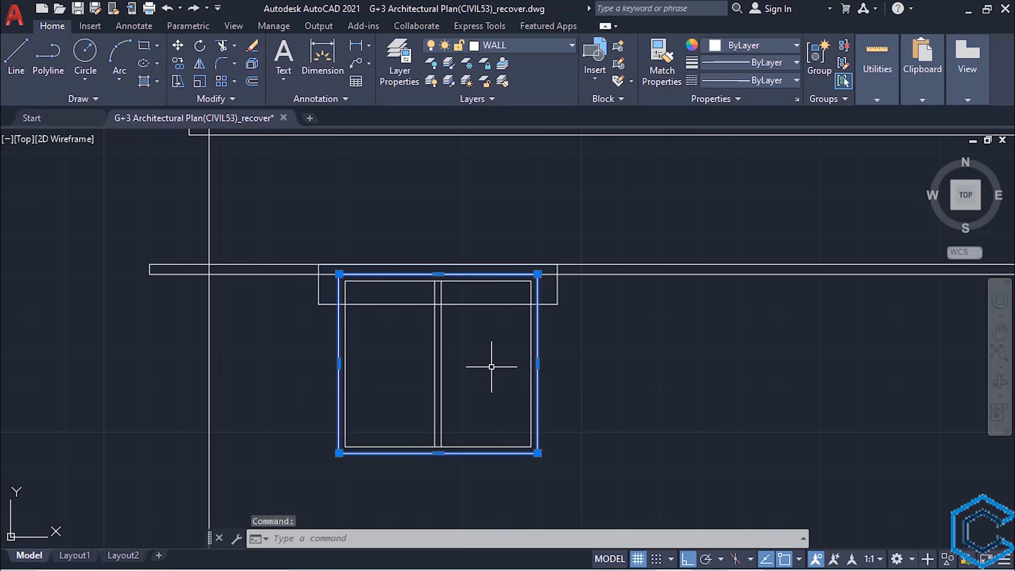
text(tr)
key(Return)
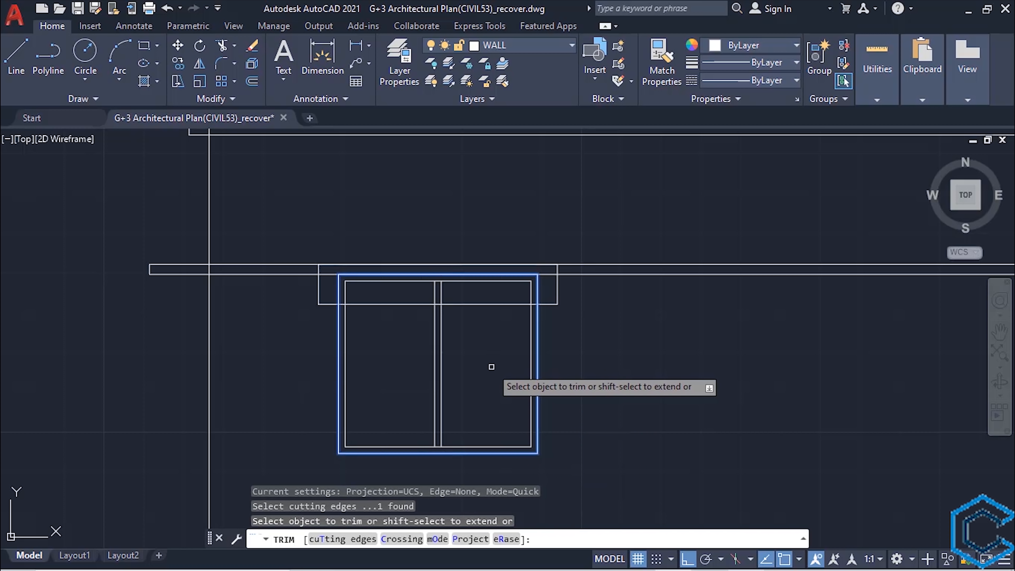
click(465, 303)
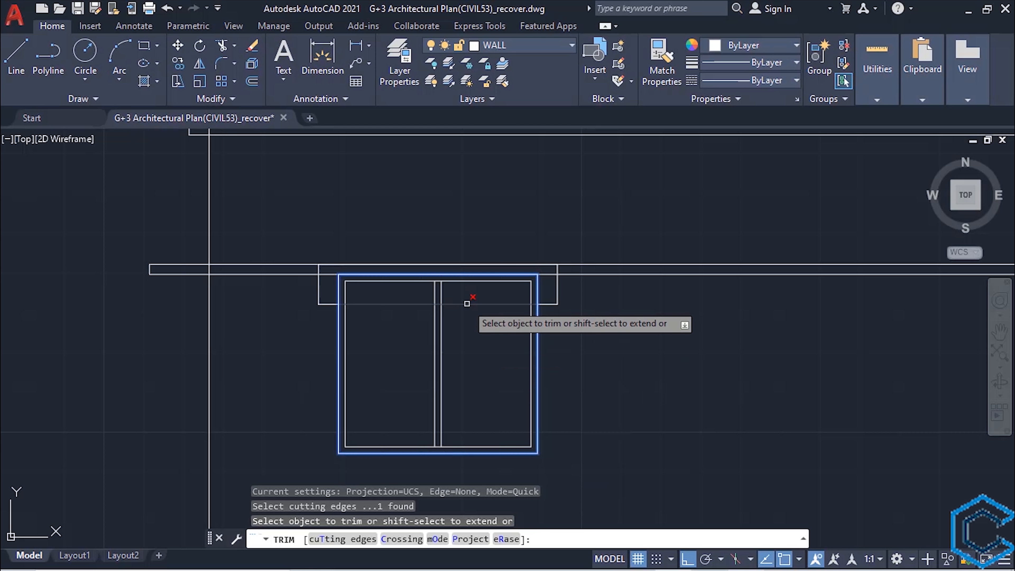
key(Escape)
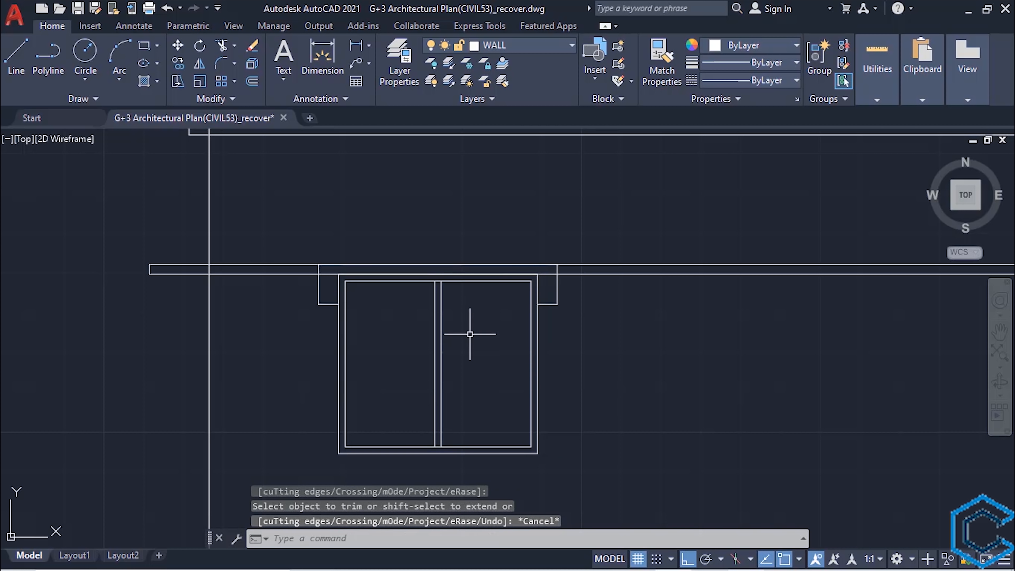
- Trim both lines of the thin band between the building's two outermost vertical lines, using those lines as cutting edges
scroll(471, 333, down, 3)
middle_drag(617, 379, 514, 381)
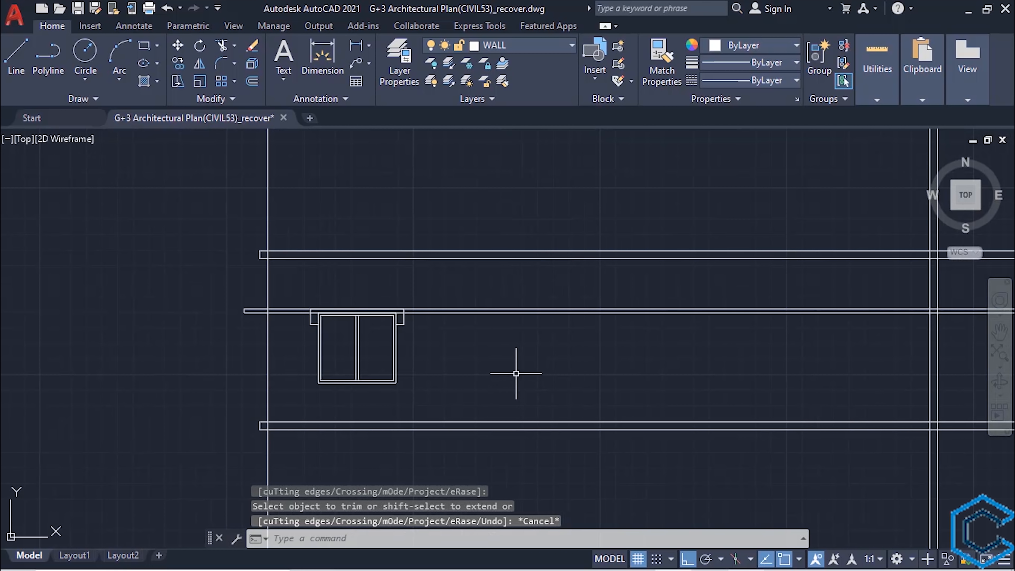
scroll(515, 373, down, 3)
scroll(479, 386, up, 3)
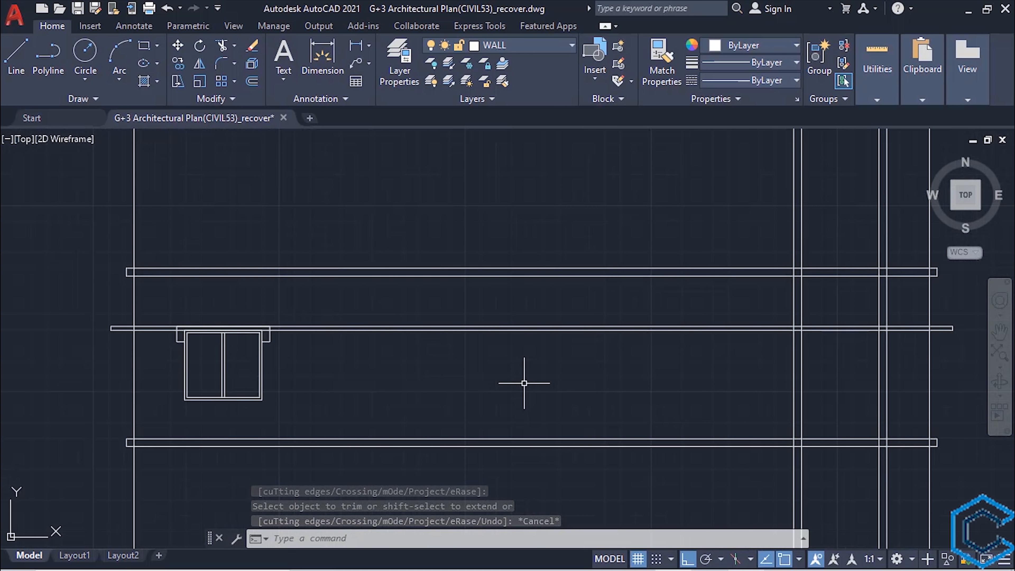
click(928, 372)
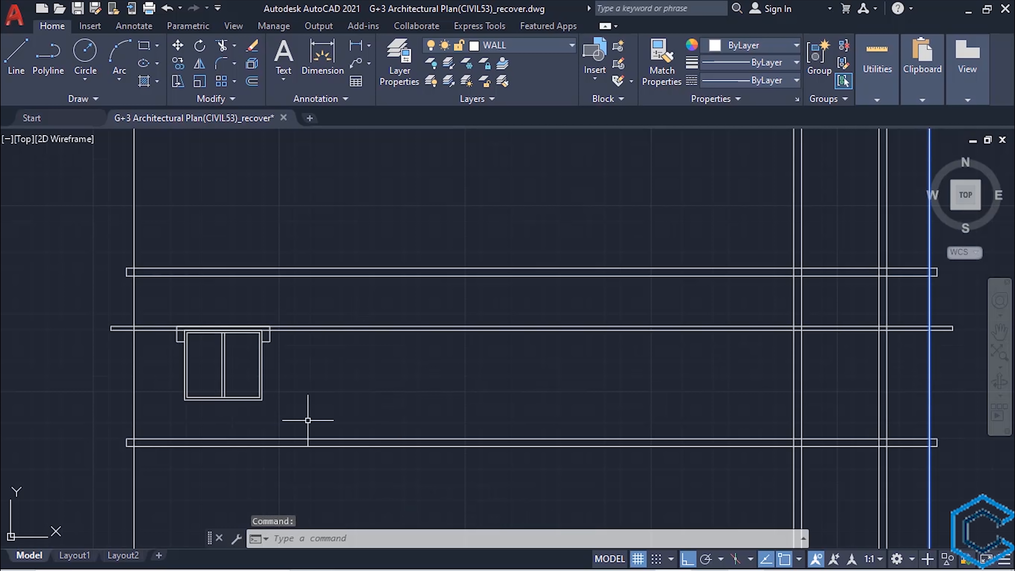
click(134, 389)
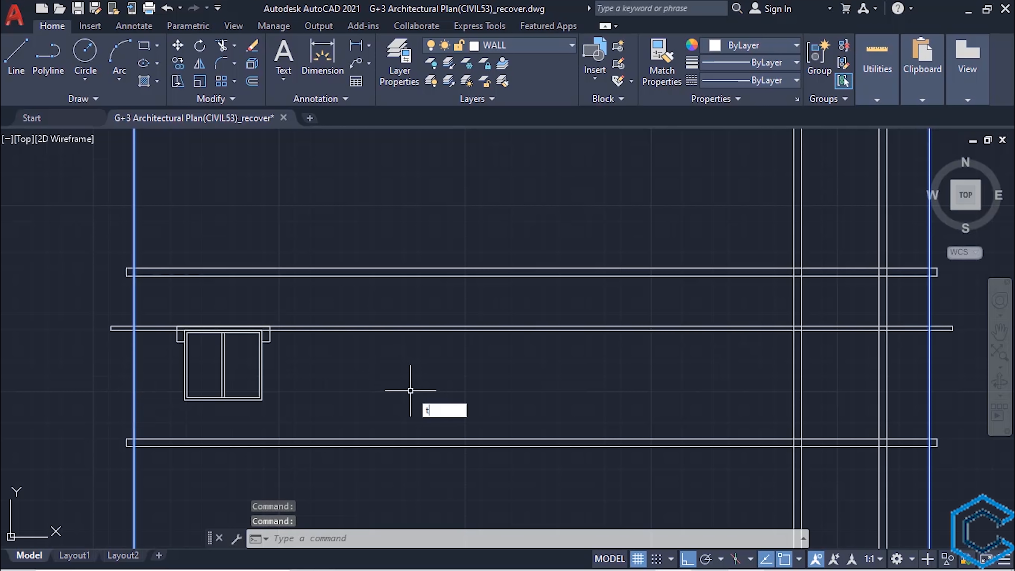
text(r)
key(Return)
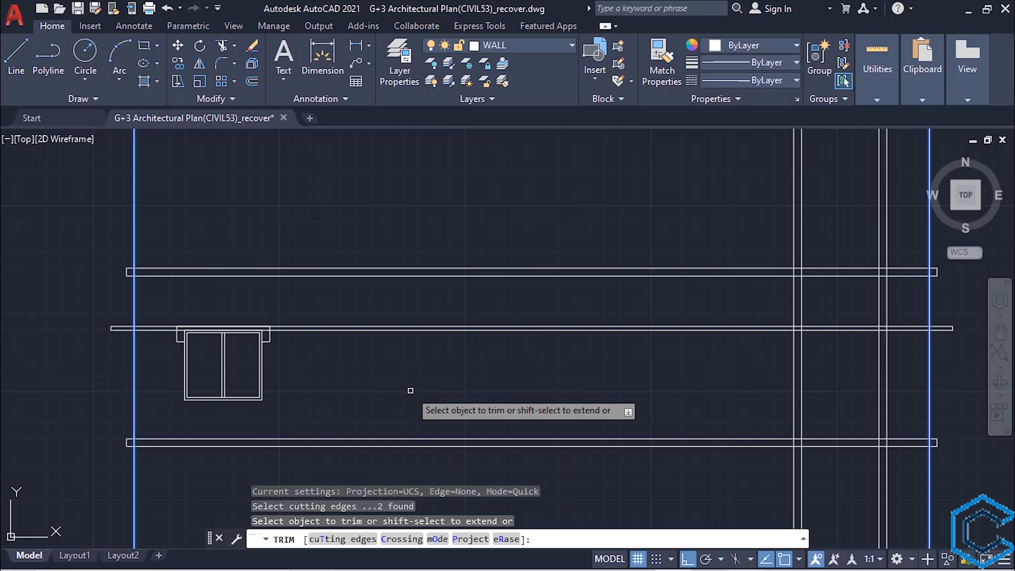
click(410, 390)
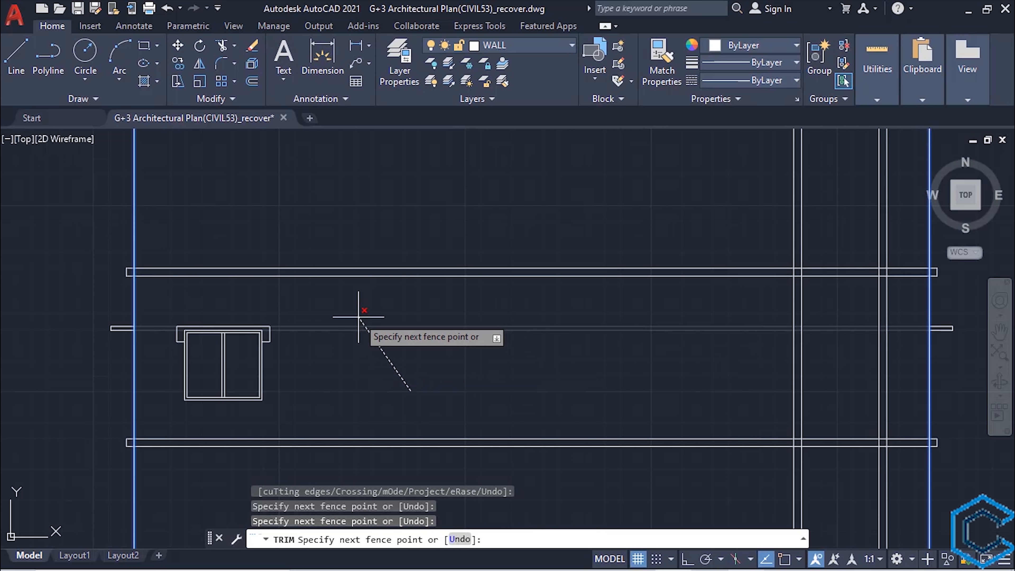
key(Return)
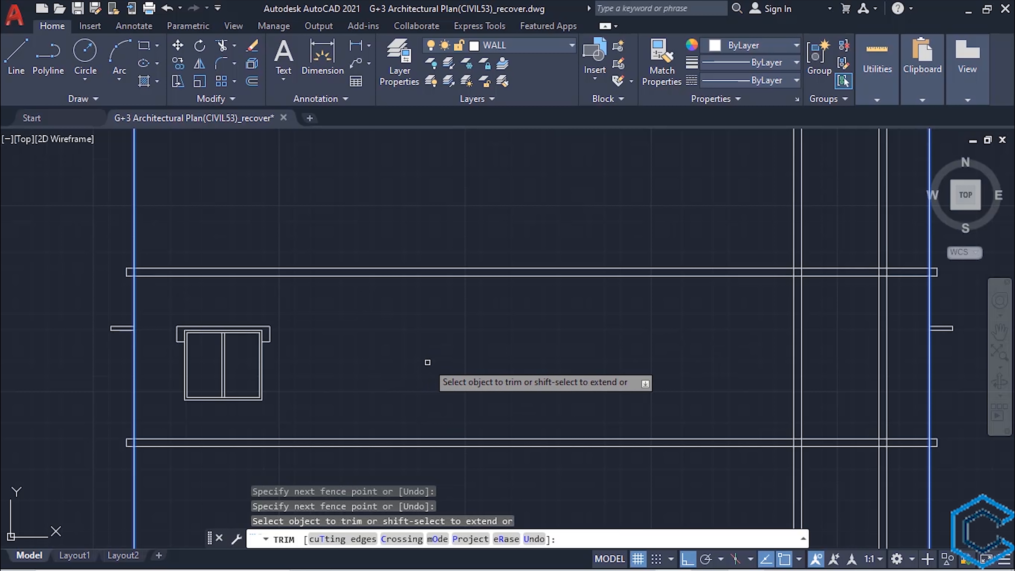
- Copy the complete window with its projection horizontally to the right bay, aligning the projection's upper-left corner with the first window construction line
key(Escape)
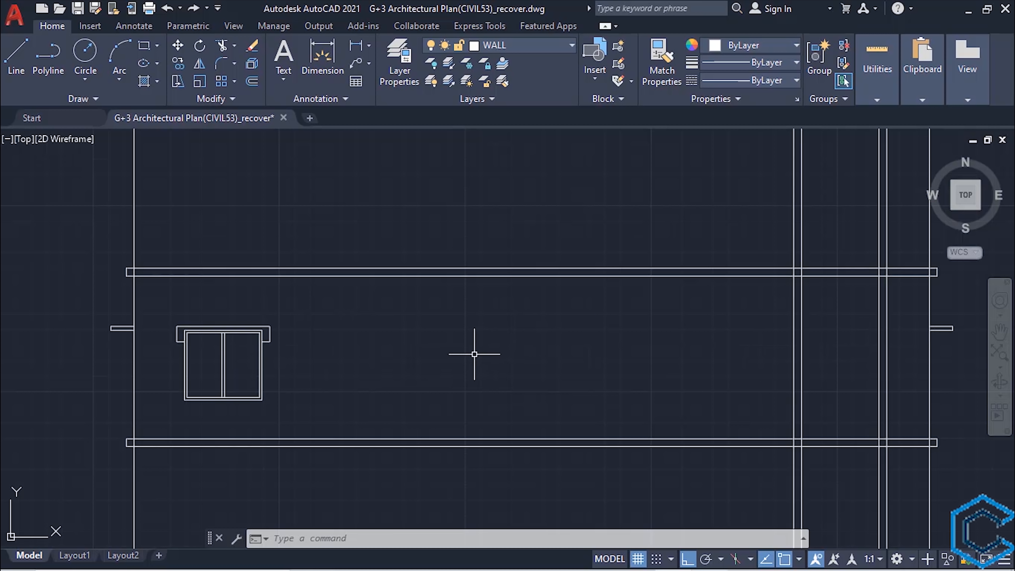
click(282, 305)
click(168, 412)
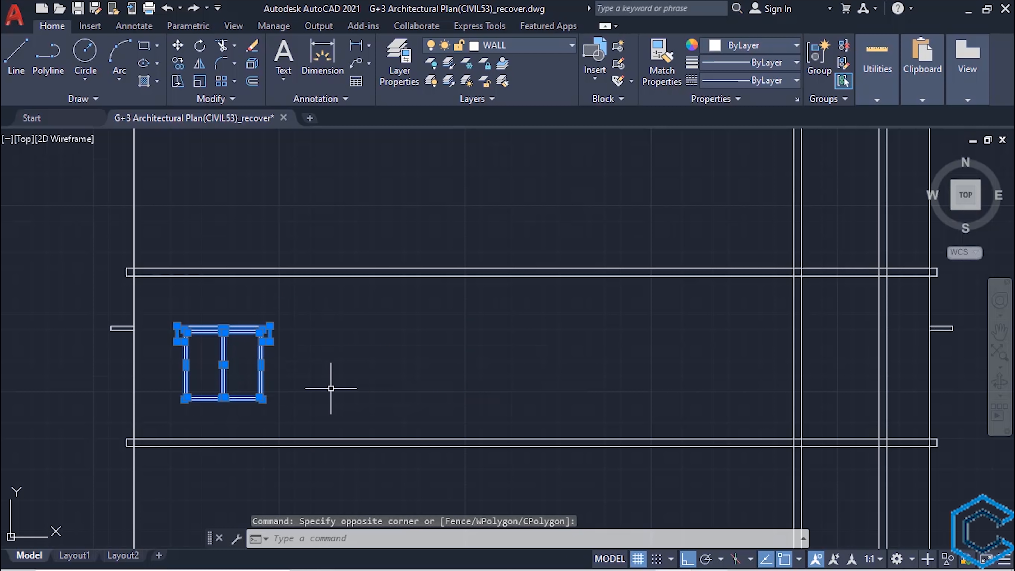
key(Return)
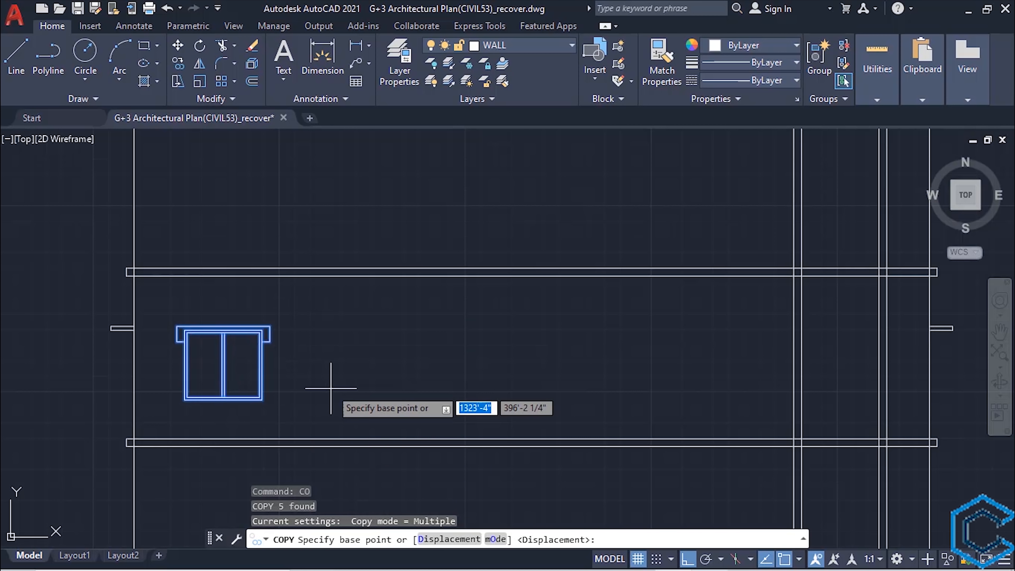
click(177, 326)
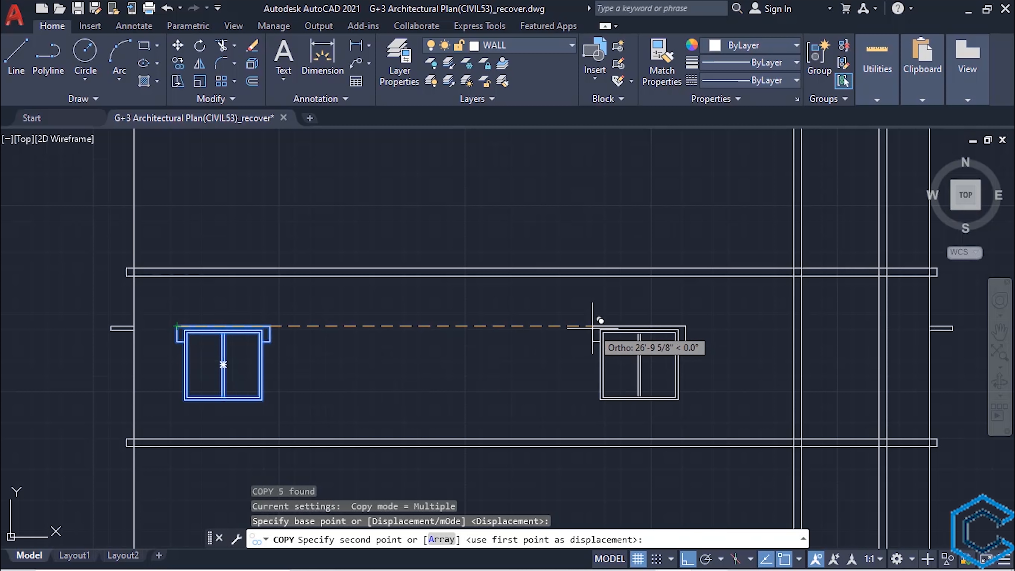
click(794, 326)
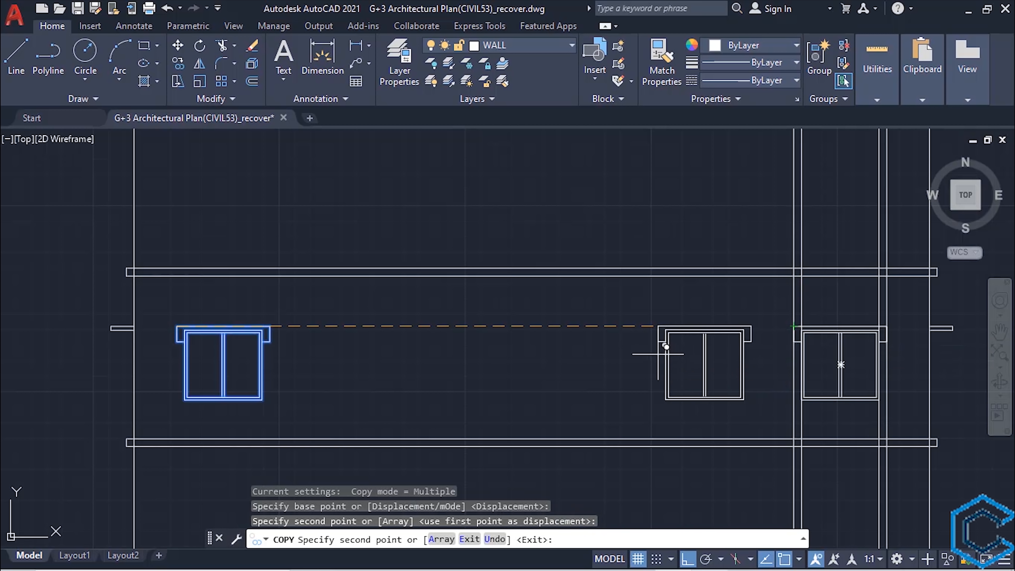
key(Escape)
- Erase the four vertical construction lines running through the copied right-hand window
scroll(682, 363, down, 3)
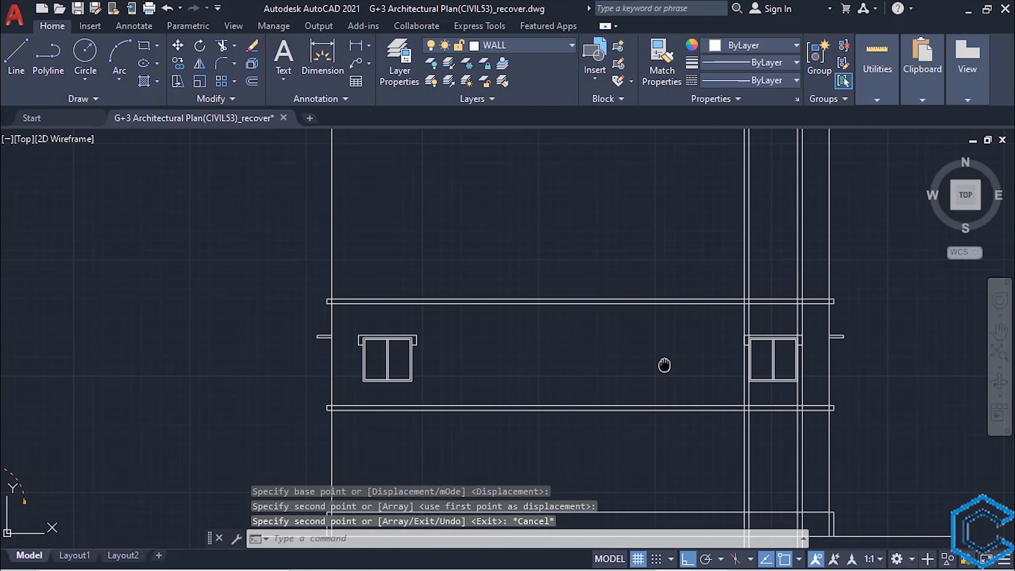
click(777, 304)
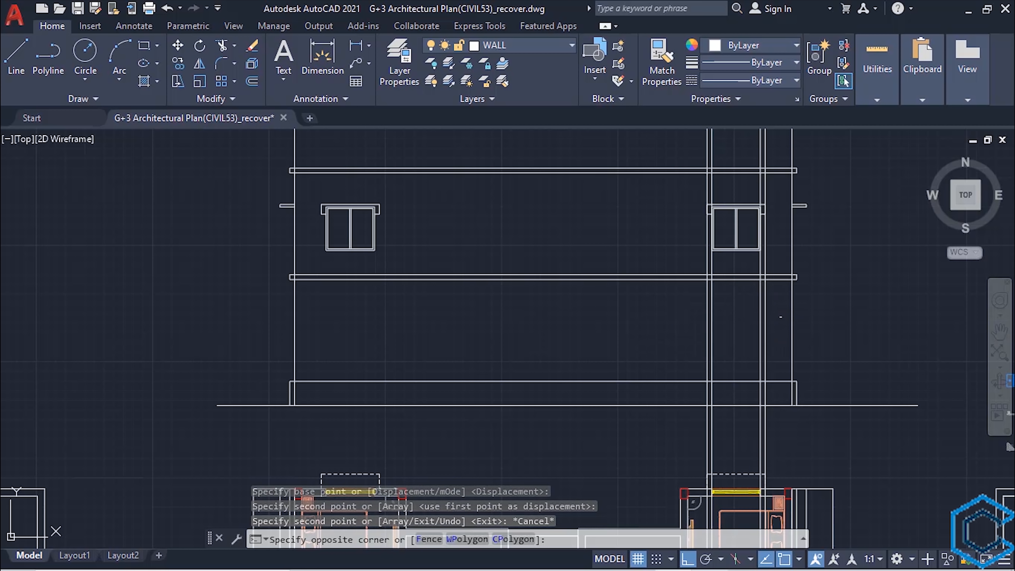
click(686, 318)
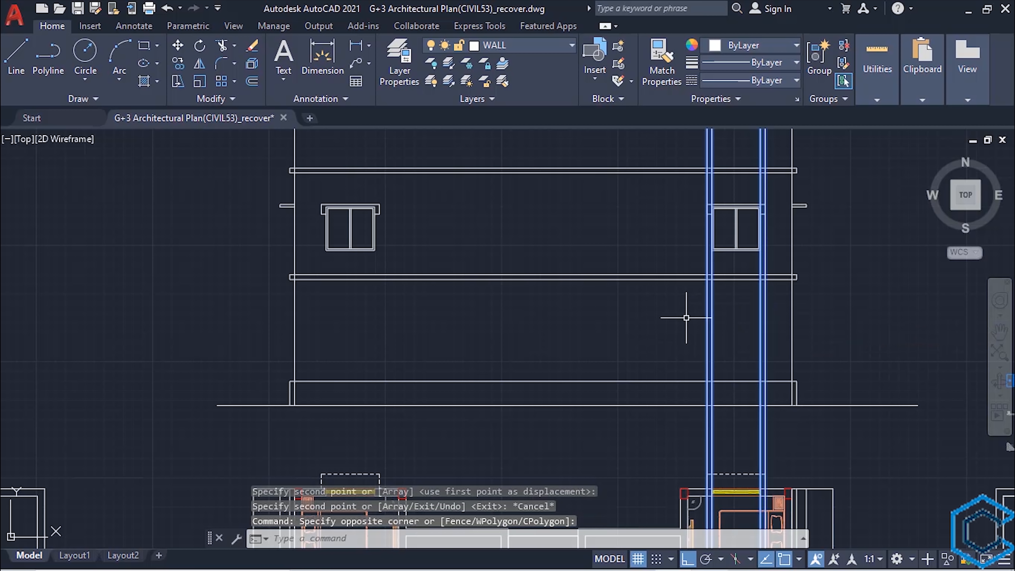
key(Delete)
- Examine the floor plan's front rooms and compare them with the window layout of the elevation above
scroll(649, 309, down, 2)
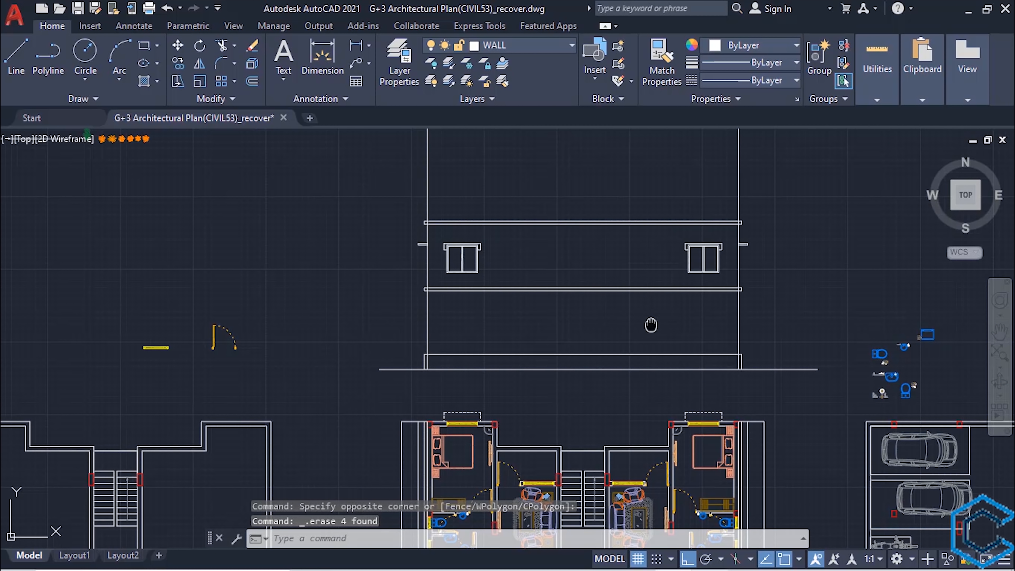
middle_drag(651, 325, 620, 162)
scroll(616, 224, down, 2)
scroll(616, 248, down, 2)
middle_drag(619, 304, 607, 245)
scroll(595, 312, up, 2)
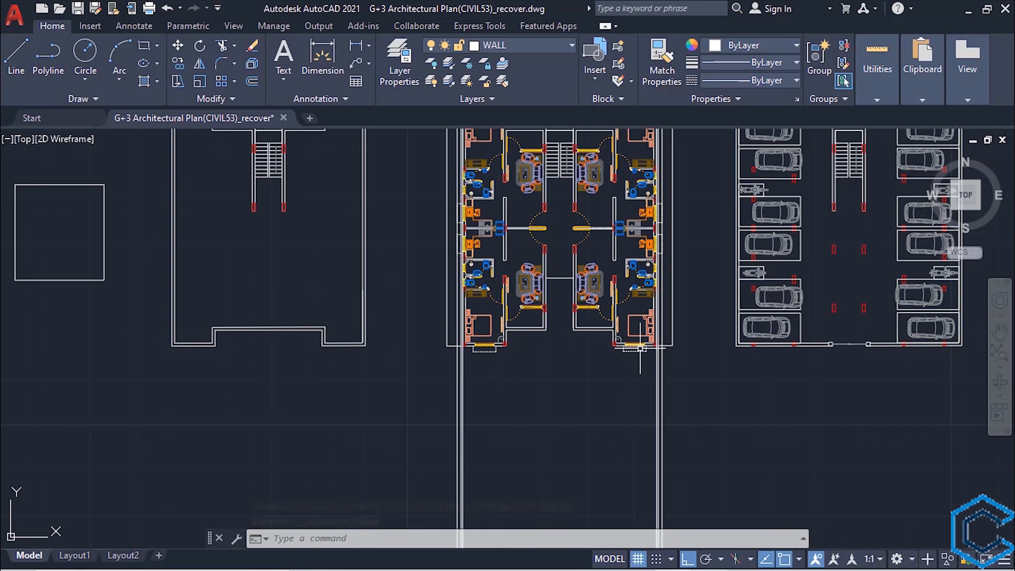
scroll(607, 345, down, 2)
mouse_move(559, 156)
middle_down()
mouse_move(553, 288)
mouse_move(528, 373)
mouse_move(596, 245)
middle_up()
scroll(552, 272, up, 3)
scroll(546, 339, up, 4)
scroll(553, 340, down, 2)
scroll(596, 258, down, 2)
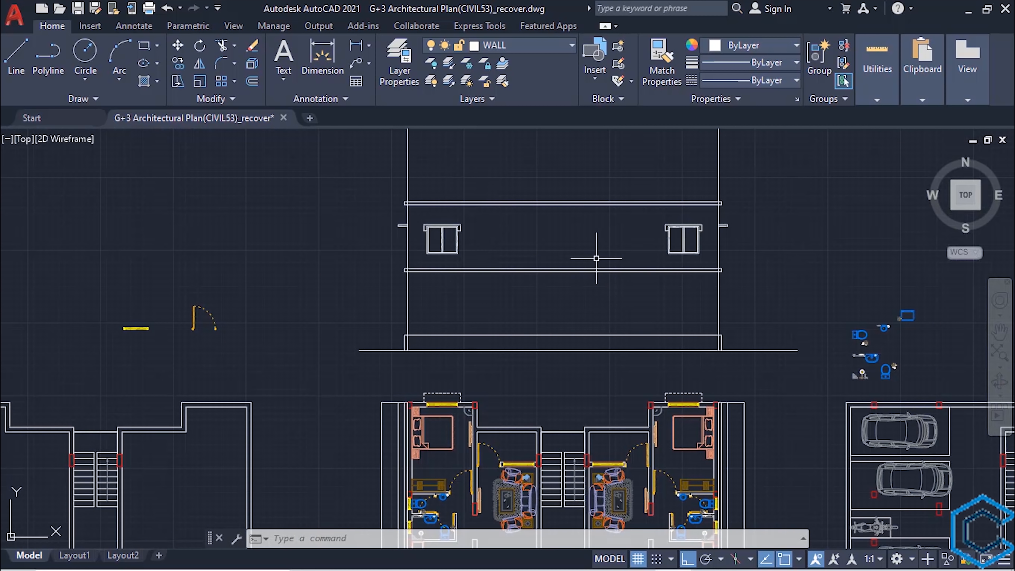
- Erase the six vertical lines extending below the floor plan on both sides
scroll(596, 258, down, 3)
middle_drag(560, 424, 548, 340)
scroll(553, 349, up, 4)
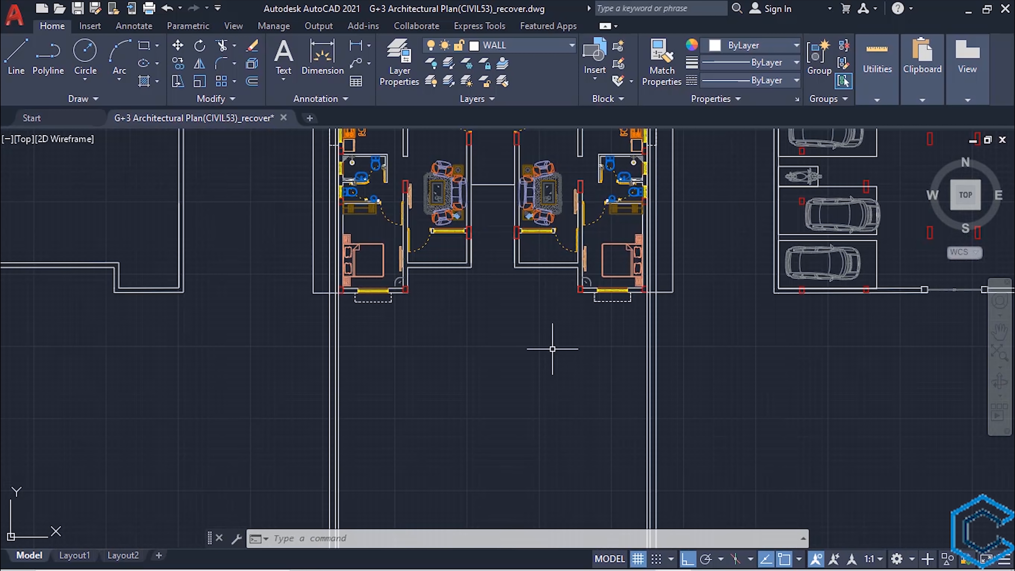
click(674, 366)
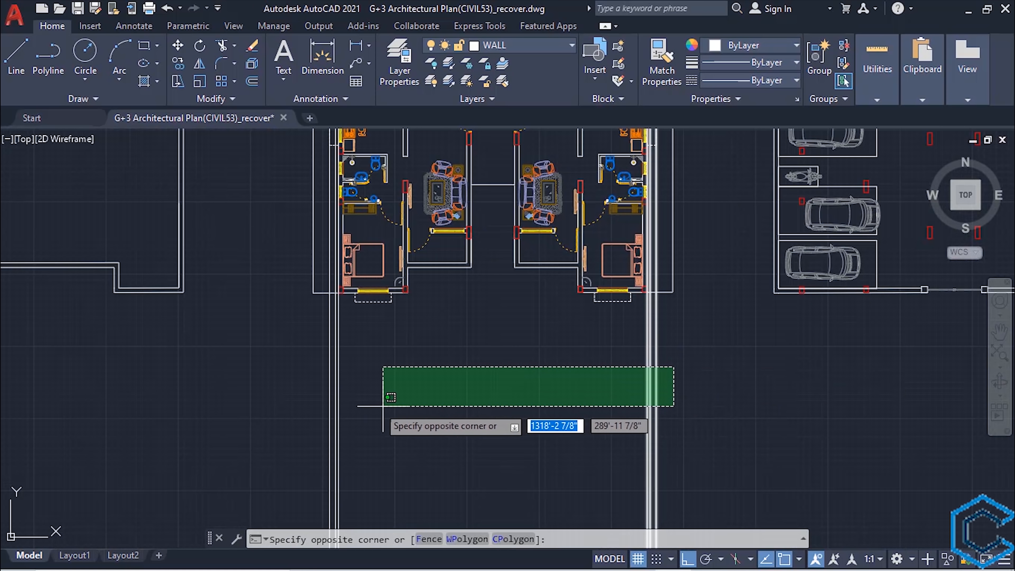
click(306, 380)
key(Delete)
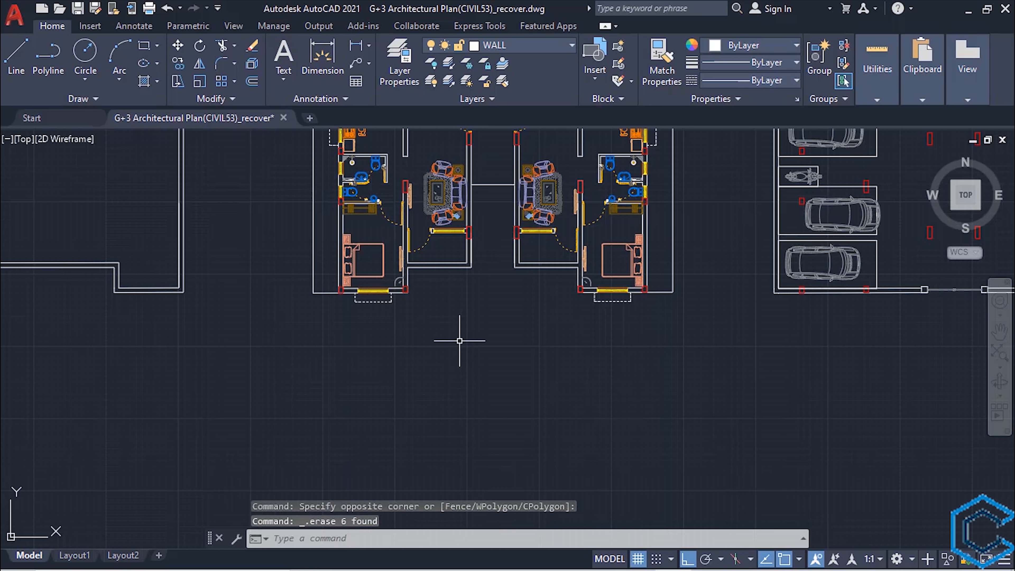
- Draw vertical construction lines through both edges of the two corner columns of the lower-left bedroom
scroll(464, 431, down, 3)
scroll(468, 416, up, 3)
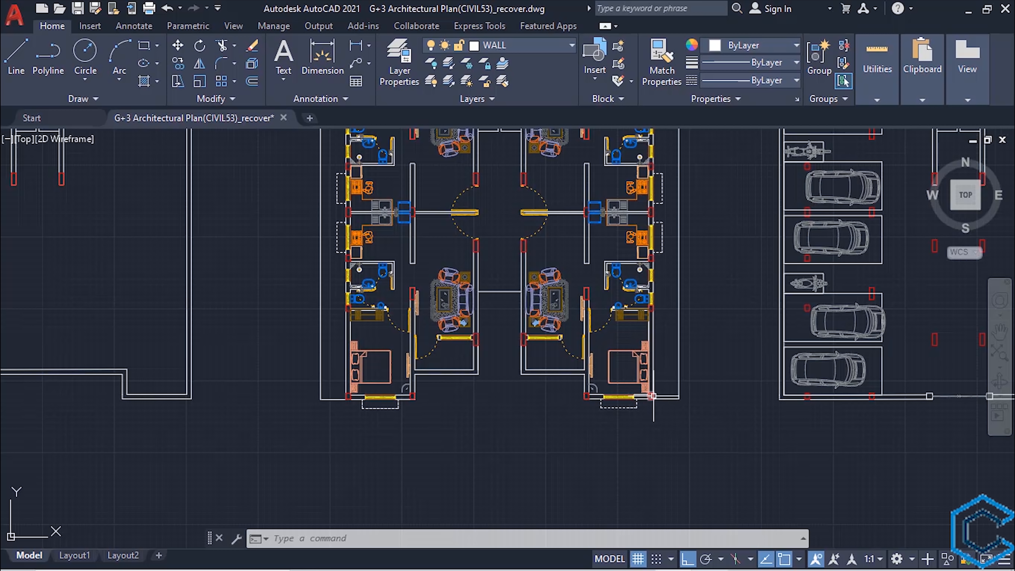
text(XL)
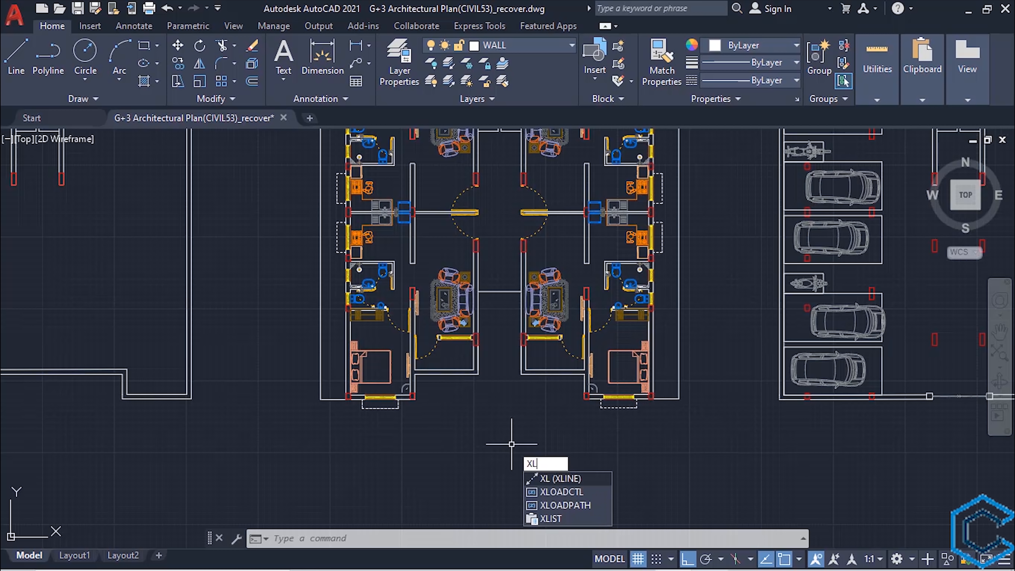
key(Return)
text(v)
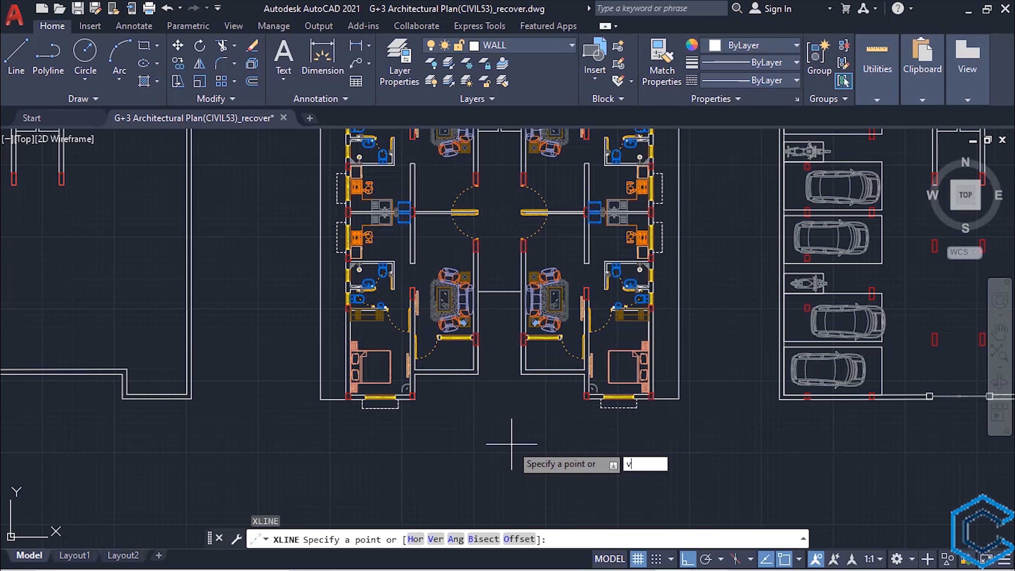
key(Return)
scroll(511, 444, up, 2)
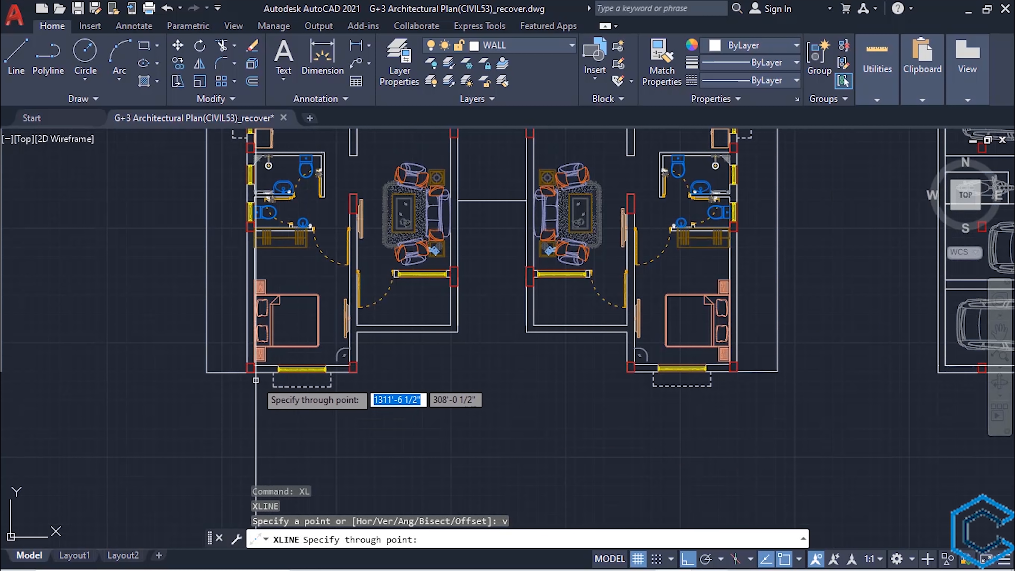
scroll(250, 377, up, 6)
click(245, 359)
click(272, 359)
scroll(326, 384, down, 2)
click(533, 370)
click(552, 373)
- Draw vertical construction lines through both edges of the two corner columns of the lower-right bedroom
scroll(552, 373, down, 6)
scroll(768, 391, up, 4)
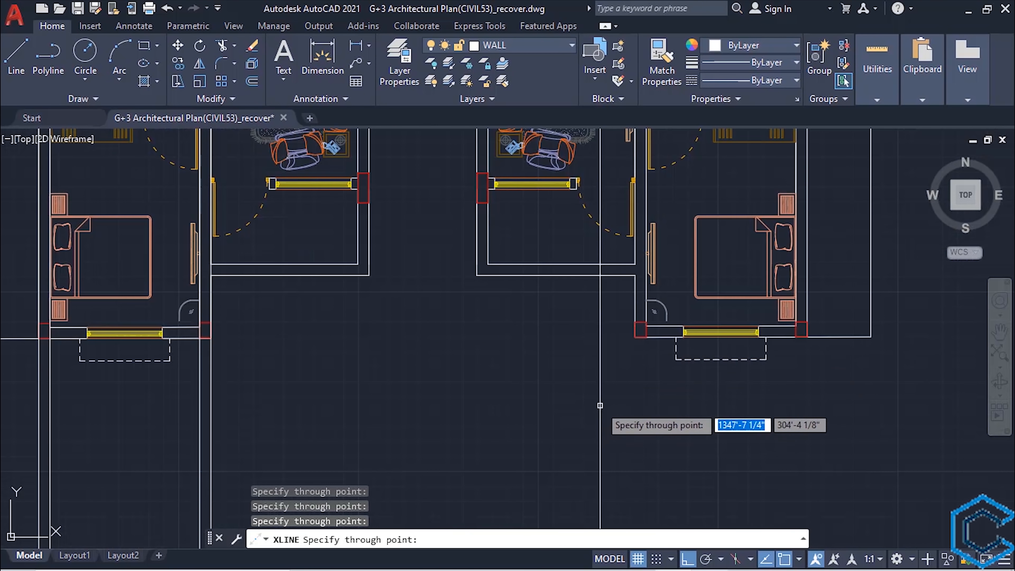
click(635, 341)
click(644, 345)
click(796, 340)
click(808, 342)
scroll(809, 343, down, 6)
middle_drag(705, 273, 575, 559)
scroll(571, 390, up, 2)
key(Escape)
- Trim the column construction lines below the plinth's top line, using that line and the first slab's underside as cutting edges
scroll(573, 383, up, 2)
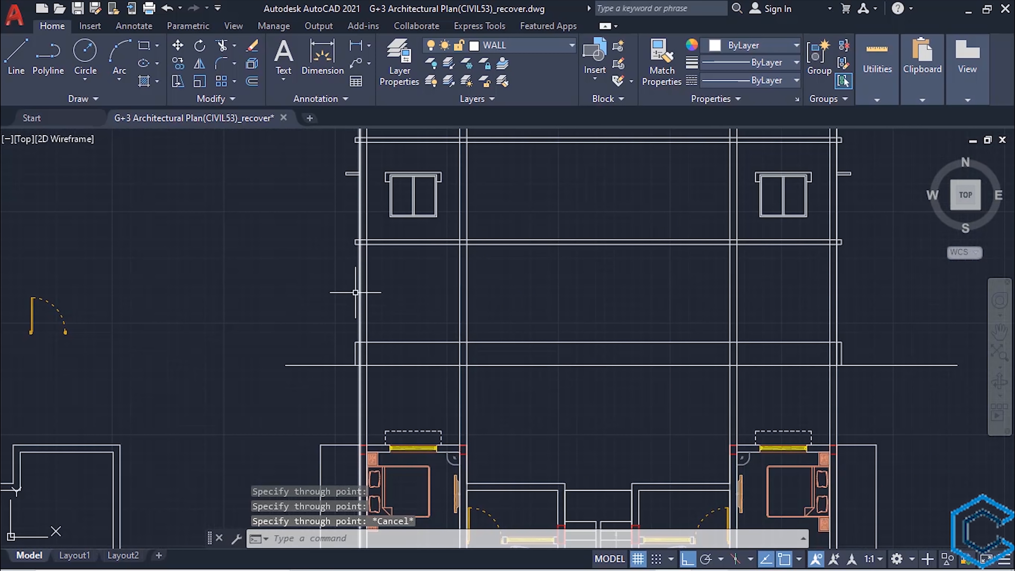
middle_drag(483, 290, 414, 339)
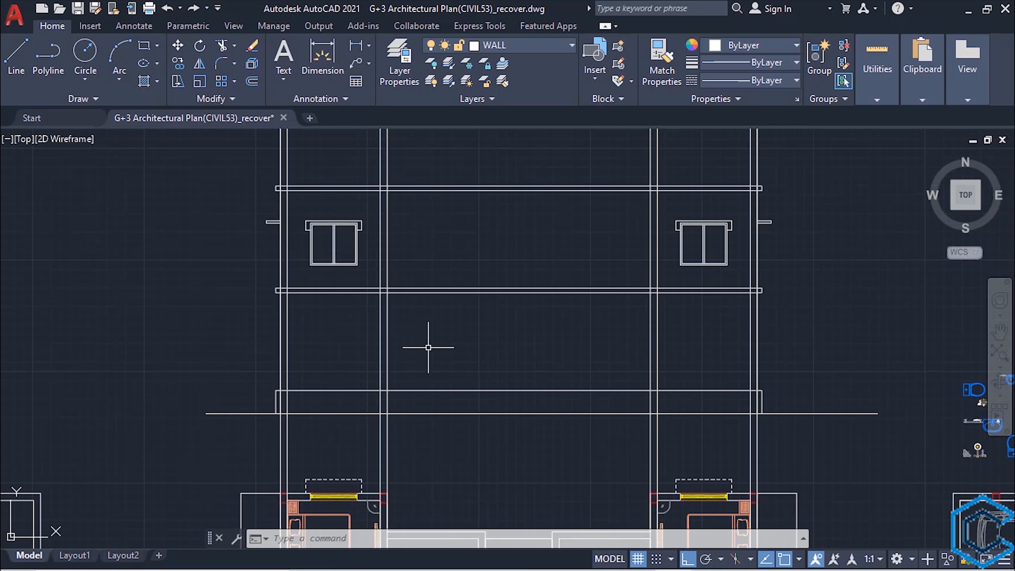
click(470, 389)
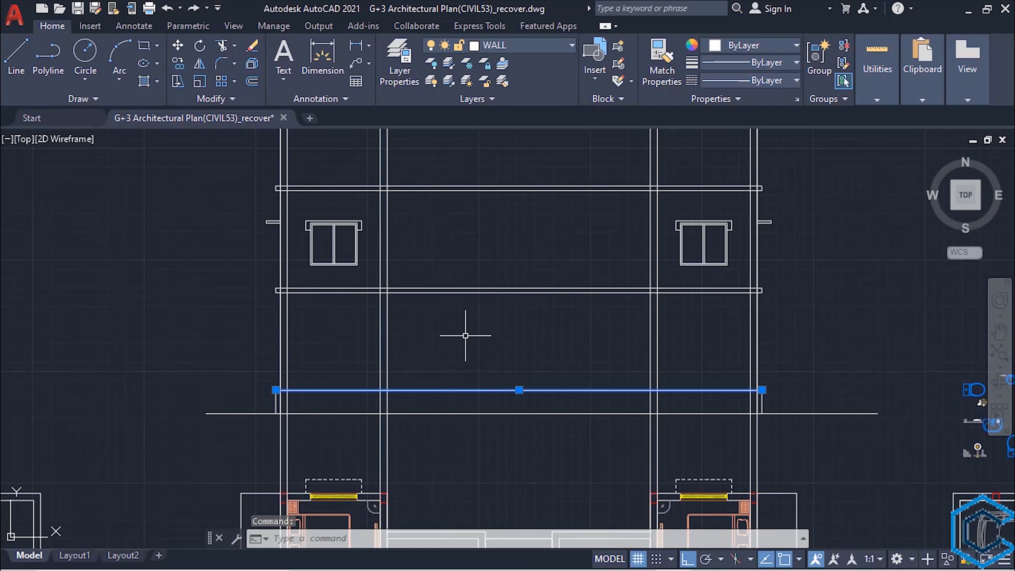
click(454, 291)
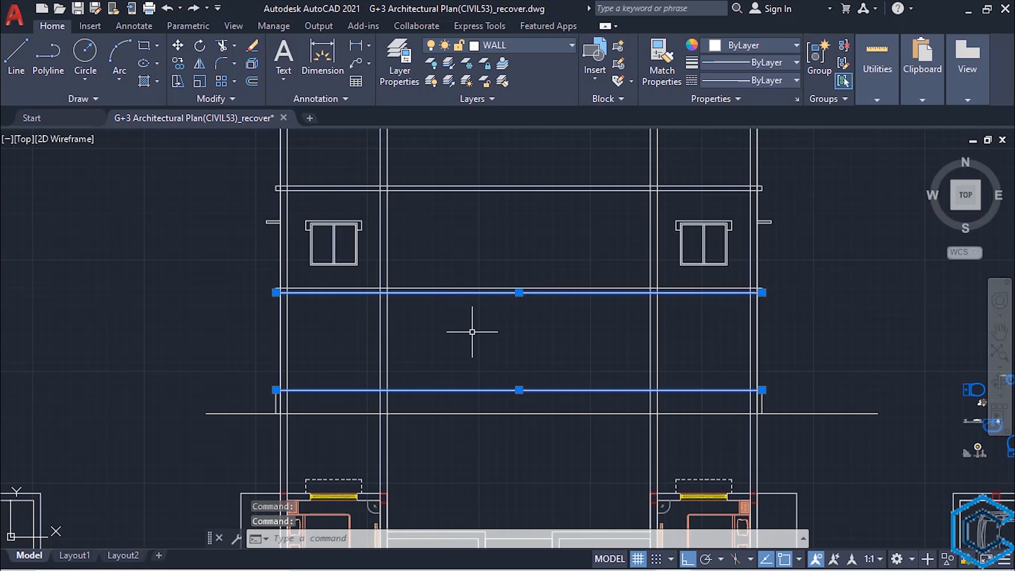
text(tr)
key(Return)
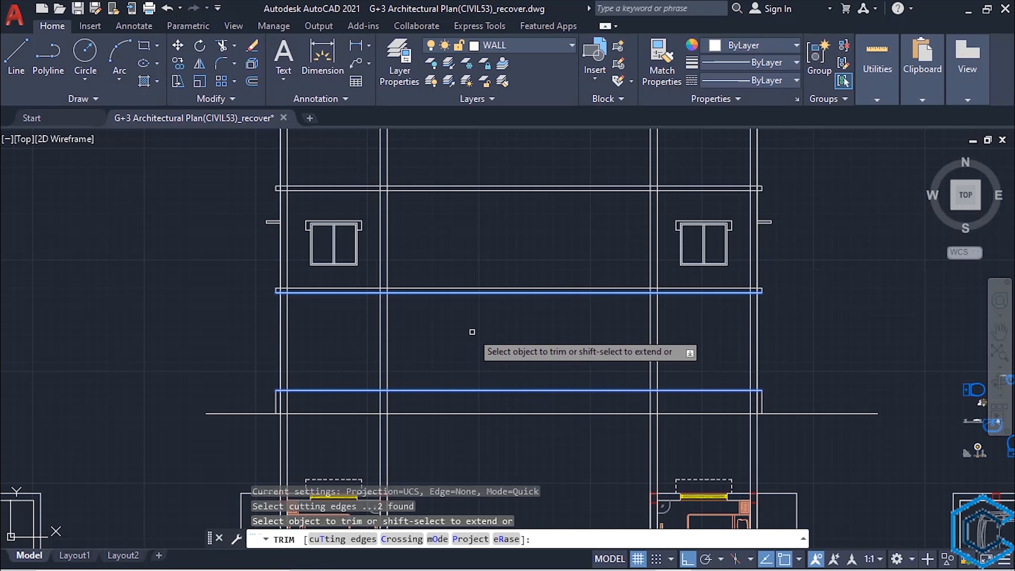
click(800, 446)
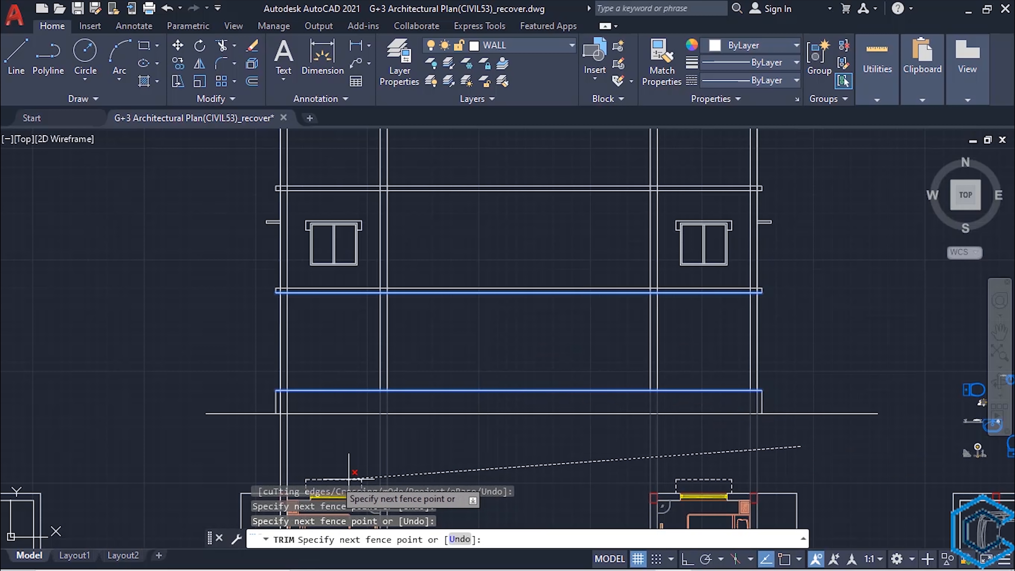
click(223, 461)
key(Return)
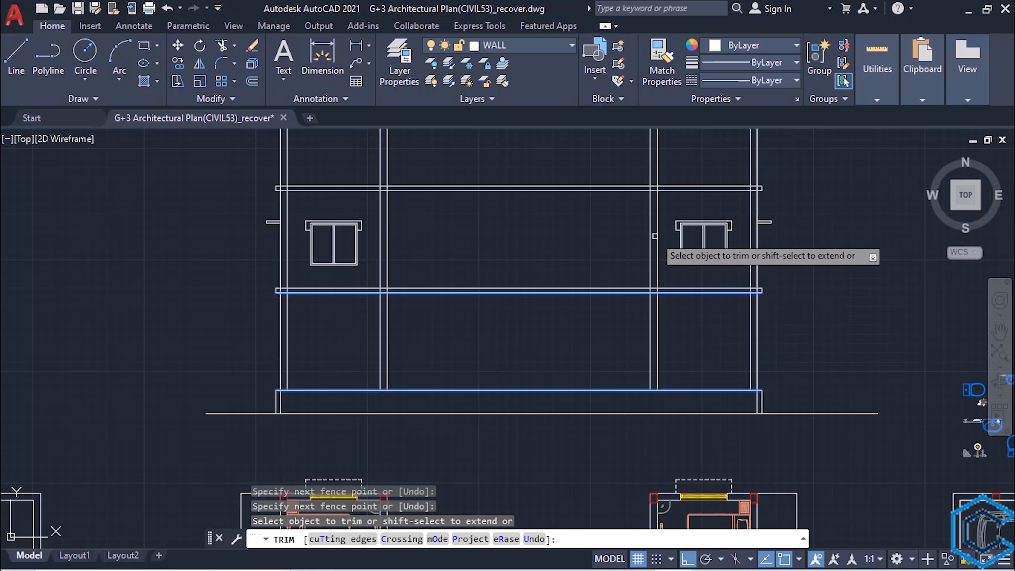
- Trim the two inner pairs of column lines above the underside of the first slab
click(666, 232)
click(391, 241)
key(Return)
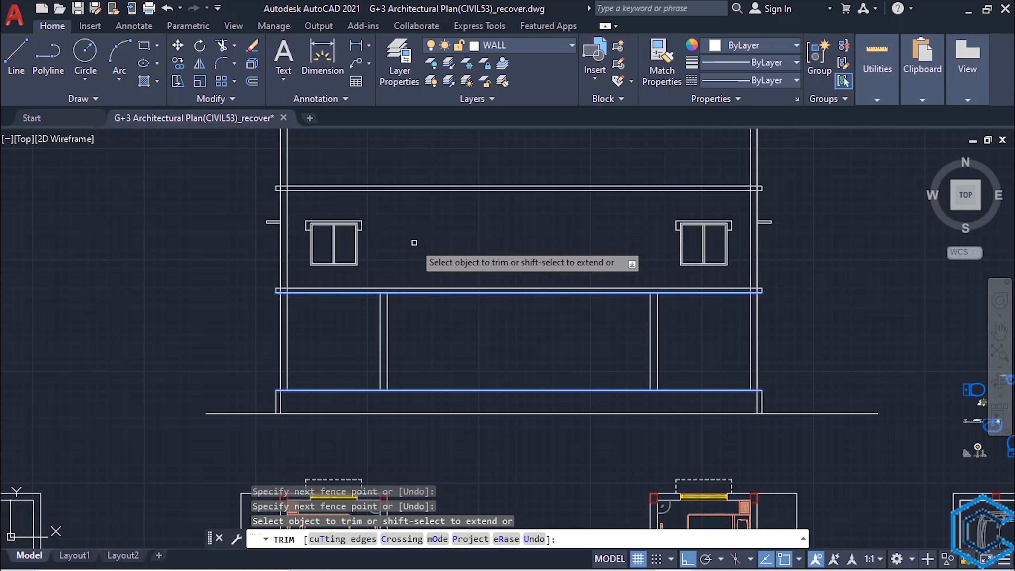
key(Escape)
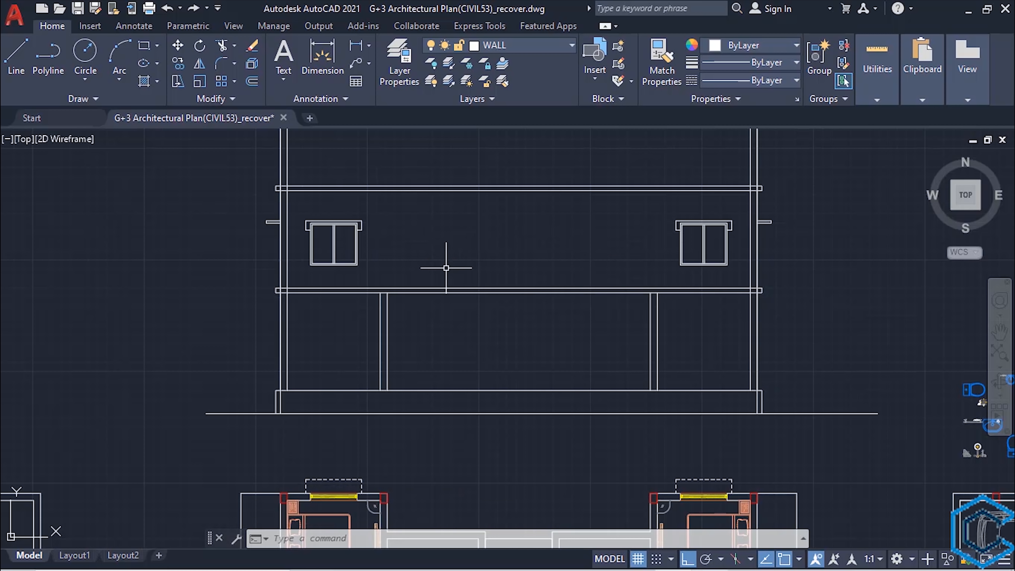
- Draw vertical construction lines through the two outer corners of the lower-left bedroom in the floor plan
scroll(460, 302, down, 2)
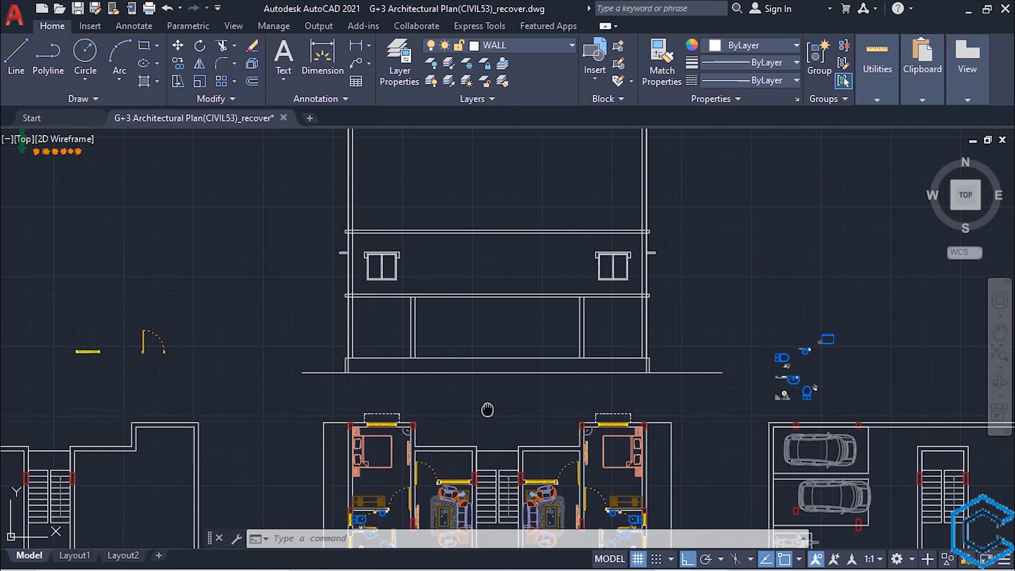
middle_drag(487, 409, 466, 194)
scroll(454, 362, up, 2)
middle_drag(480, 432, 479, 196)
scroll(484, 223, down, 2)
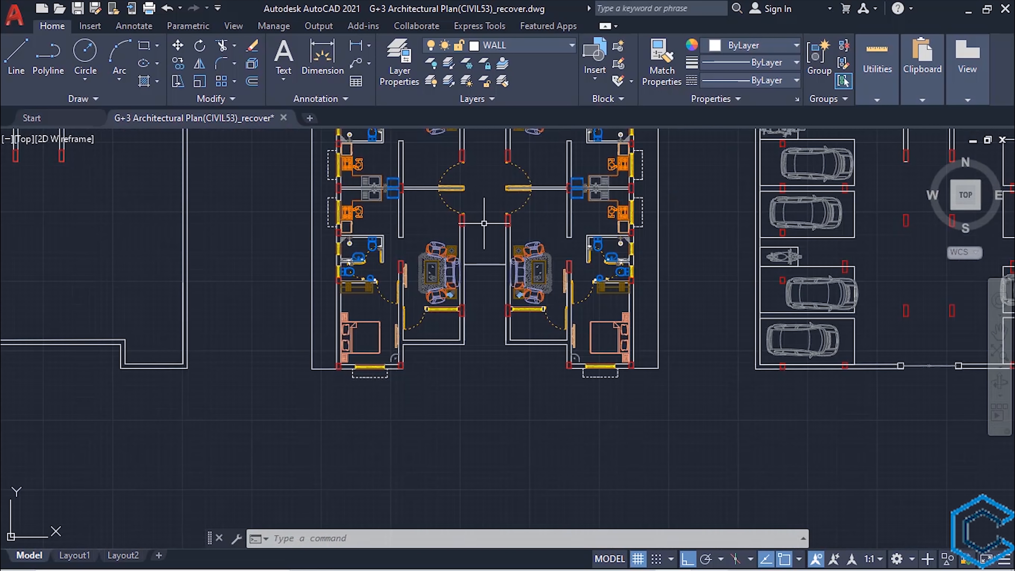
middle_drag(481, 394, 485, 434)
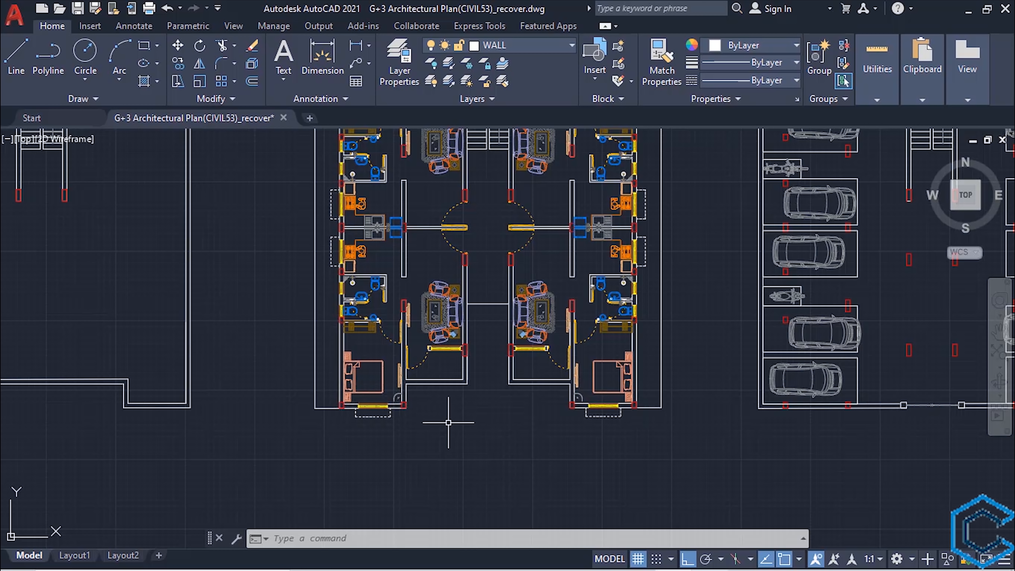
key(Return)
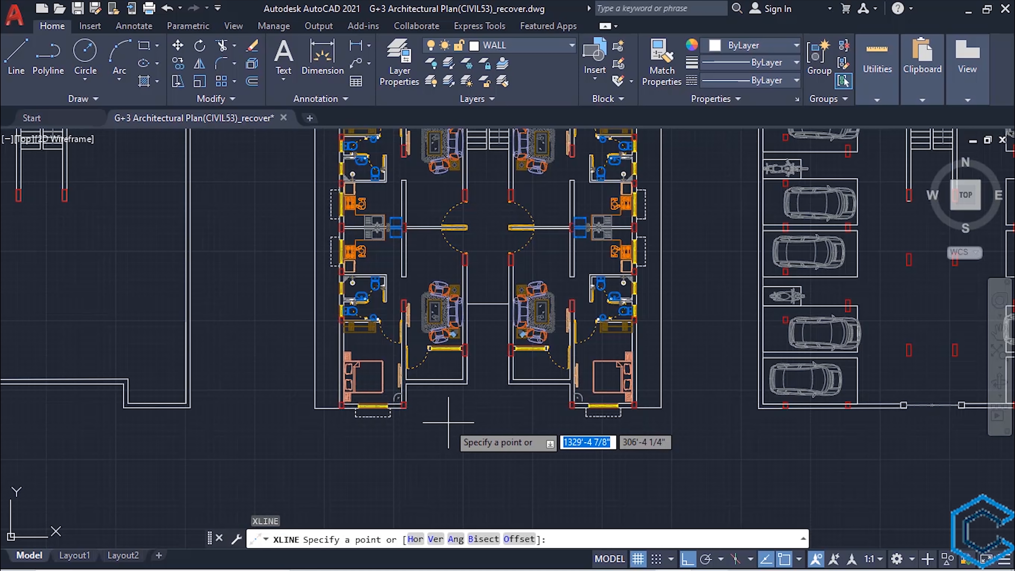
text(v)
key(Return)
scroll(332, 419, up, 4)
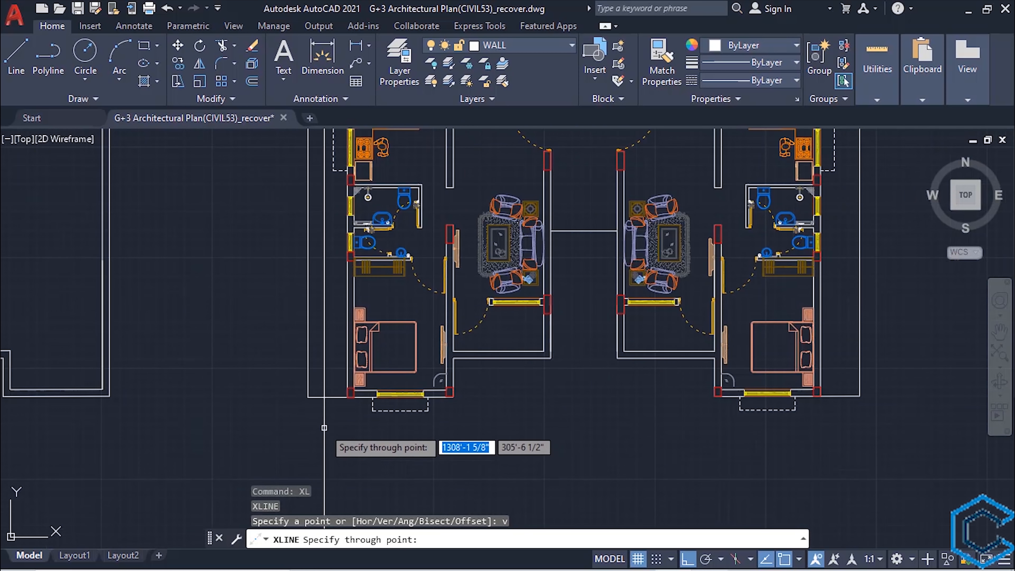
click(347, 387)
click(516, 387)
- Draw vertical construction lines through the inner outside corners of both lower balconies and both outer corners of the lower-right bedroom
scroll(360, 464, down, 3)
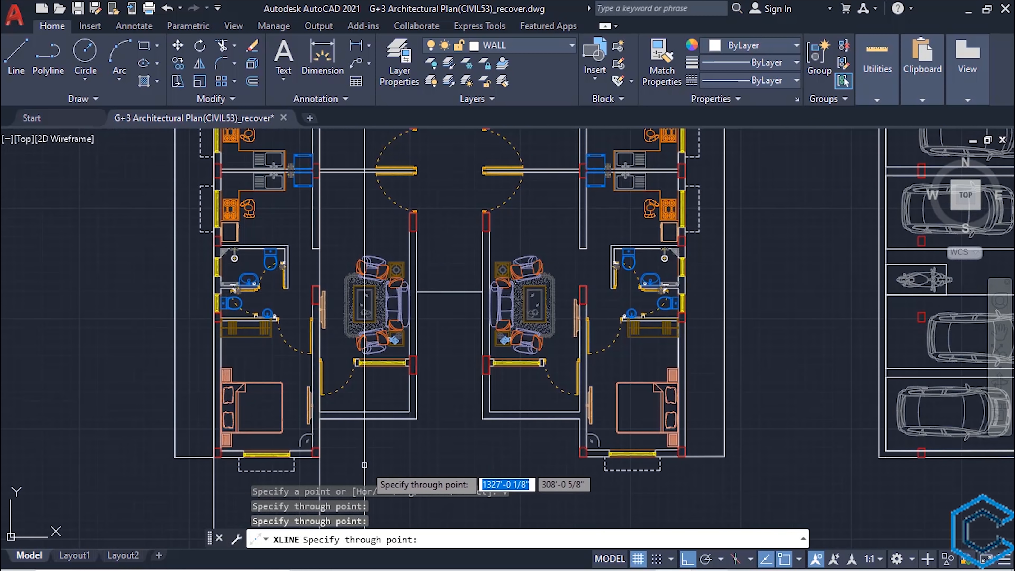
scroll(444, 391, up, 3)
click(444, 391)
click(548, 390)
scroll(453, 363, down, 3)
scroll(498, 355, up, 3)
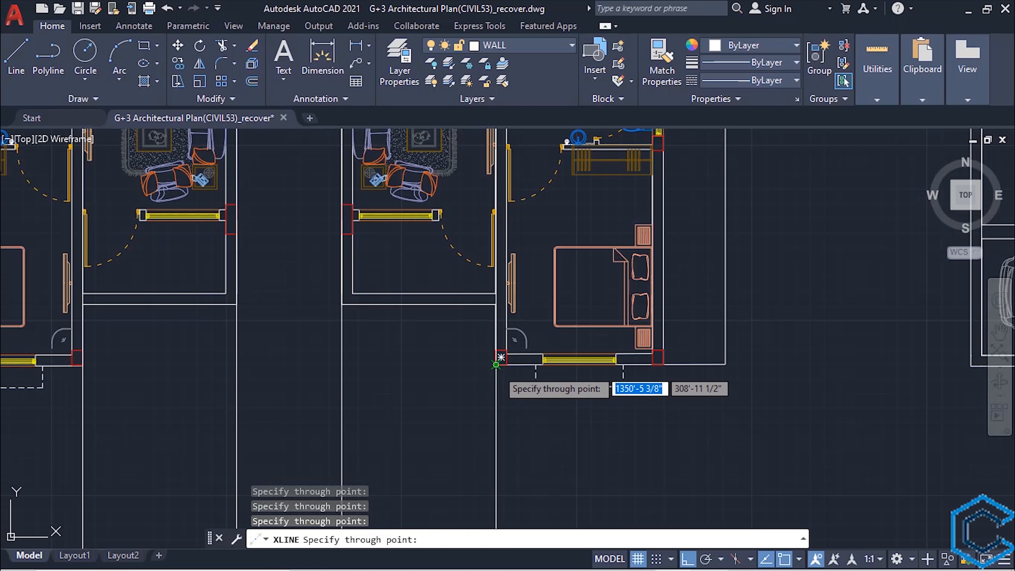
click(495, 364)
click(664, 363)
scroll(588, 393, down, 2)
key(Escape)
scroll(495, 407, down, 4)
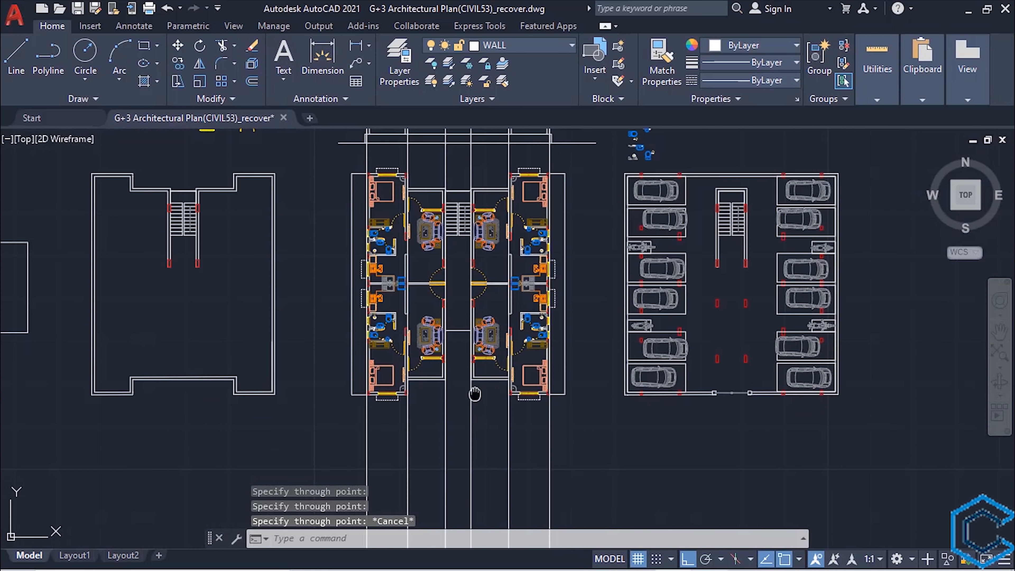
- Trim the four inner construction lines above the second slab and below the plinth, using the slab's top line and the plinth's top line as cutting edges
middle_drag(475, 394, 460, 515)
scroll(427, 234, up, 4)
middle_drag(427, 234, 422, 357)
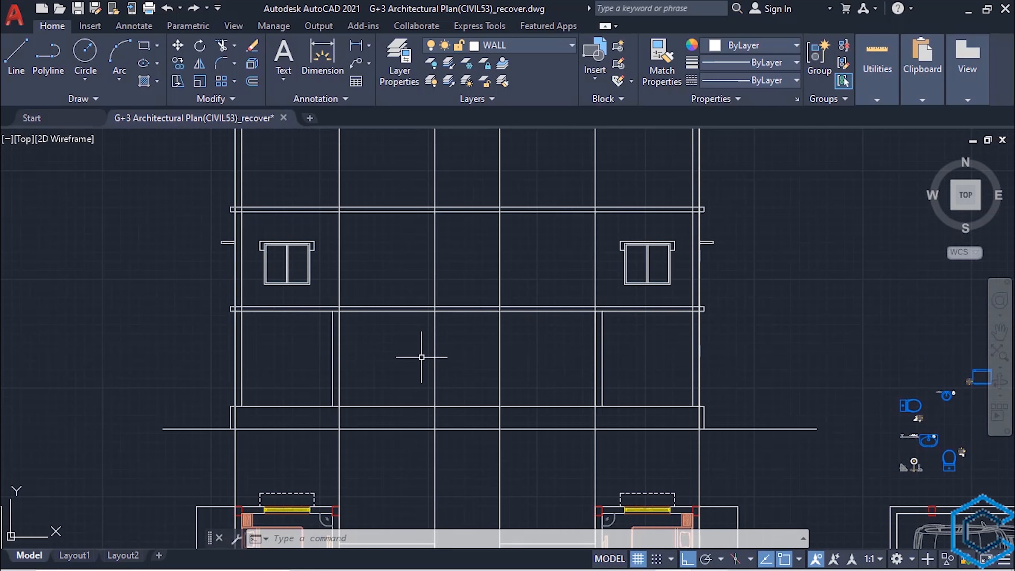
click(400, 406)
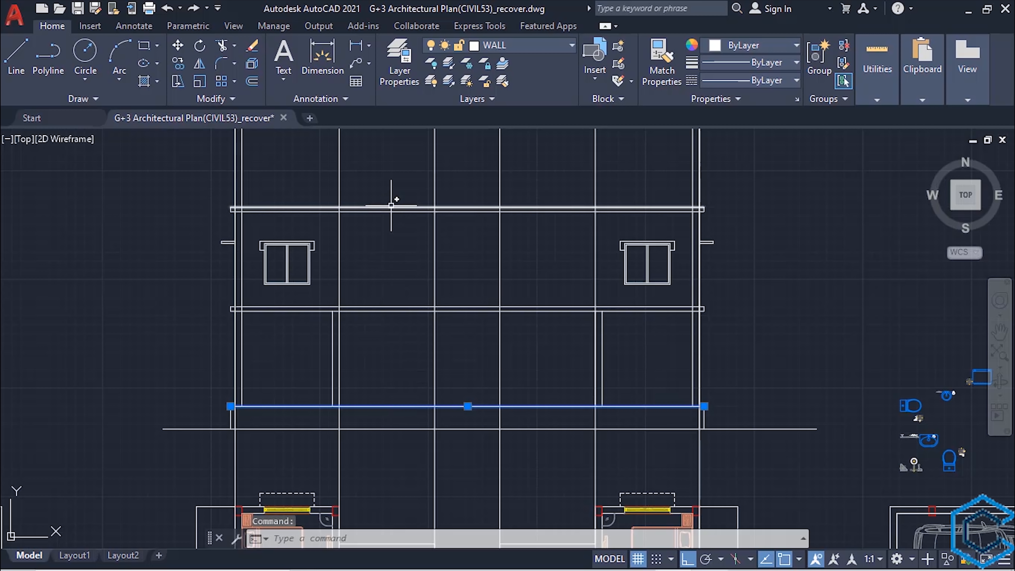
mouse_move(391, 205)
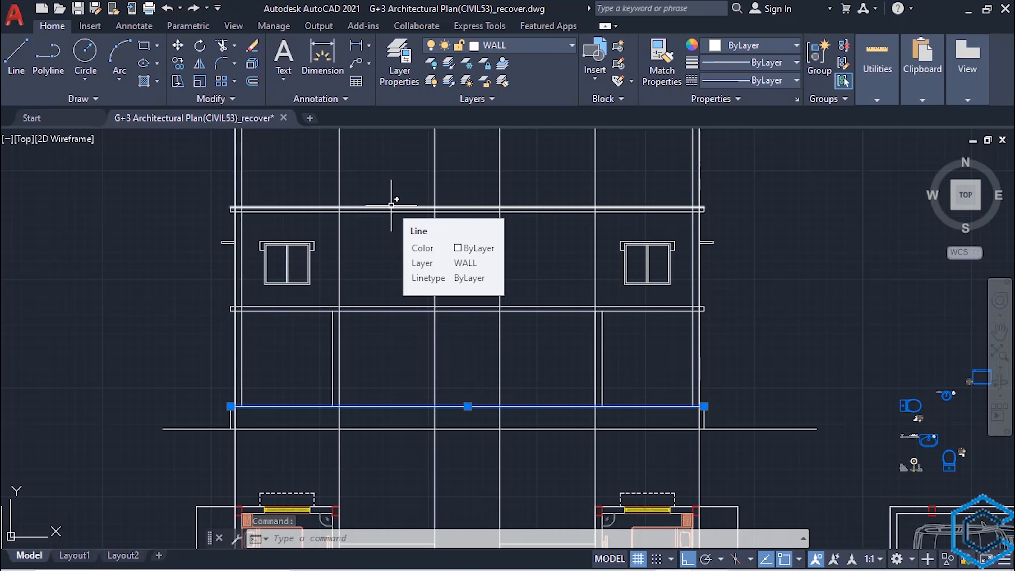
click(391, 207)
text(TR)
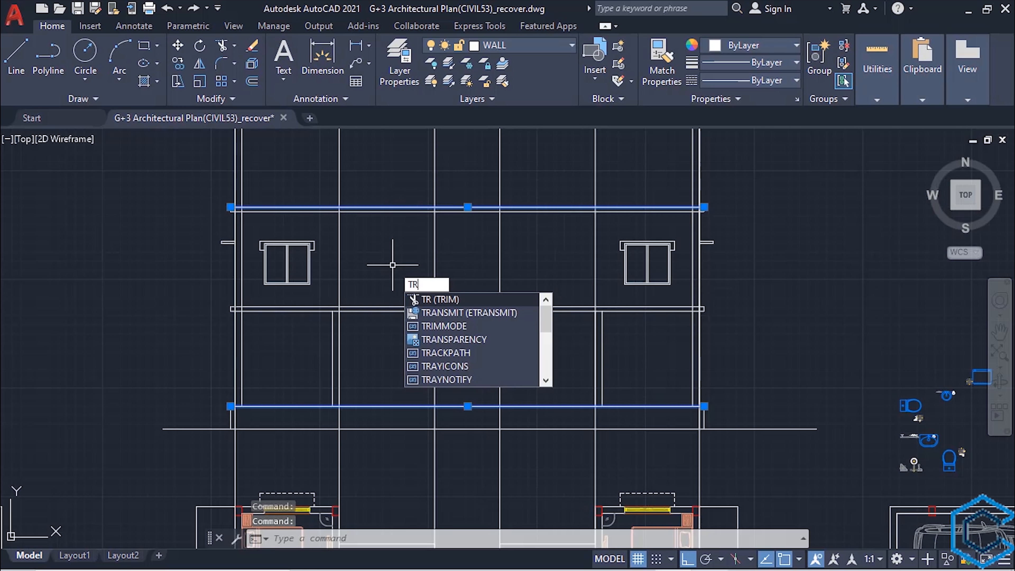
key(Return)
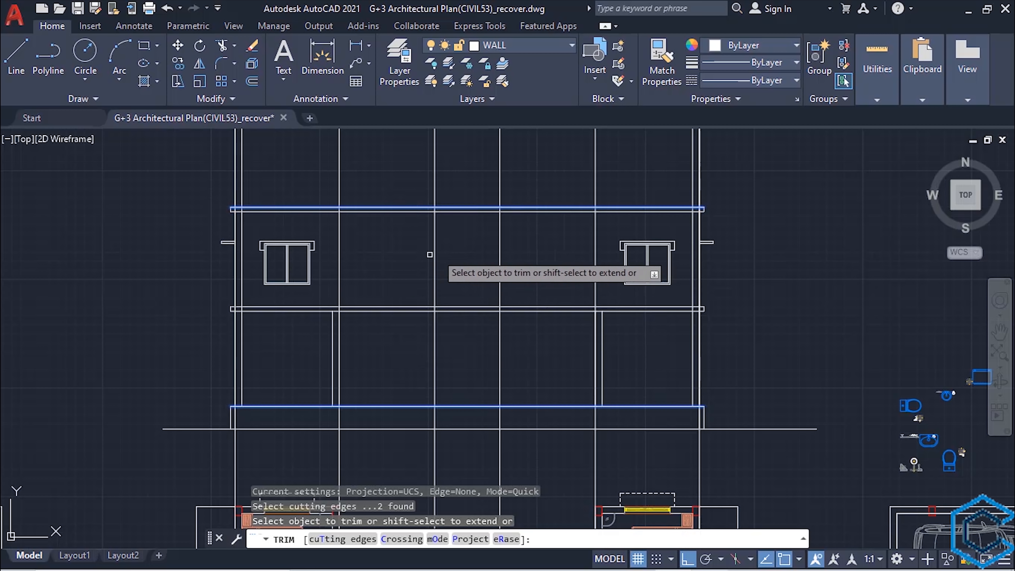
click(518, 160)
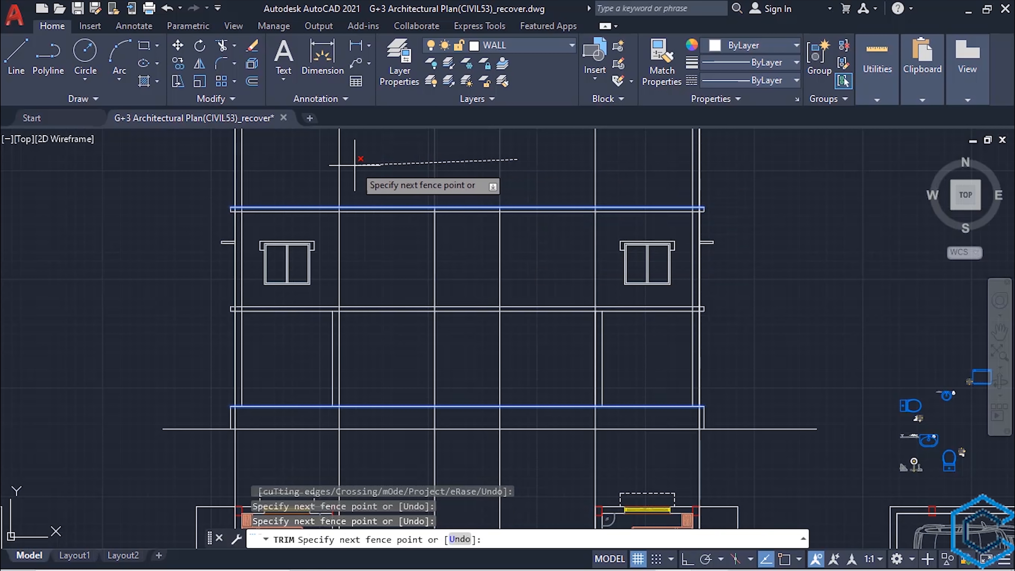
key(Return)
click(596, 164)
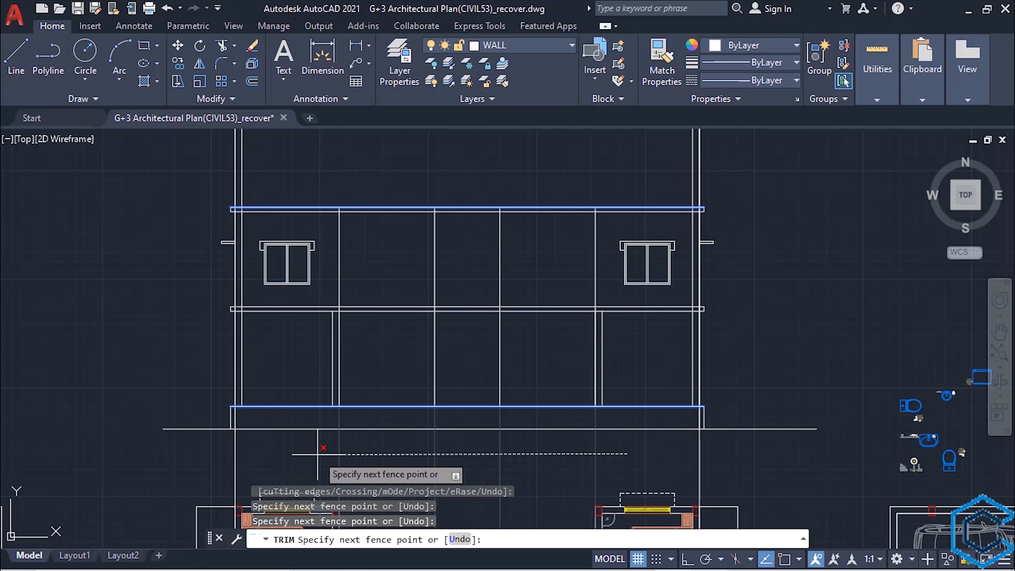
key(Return)
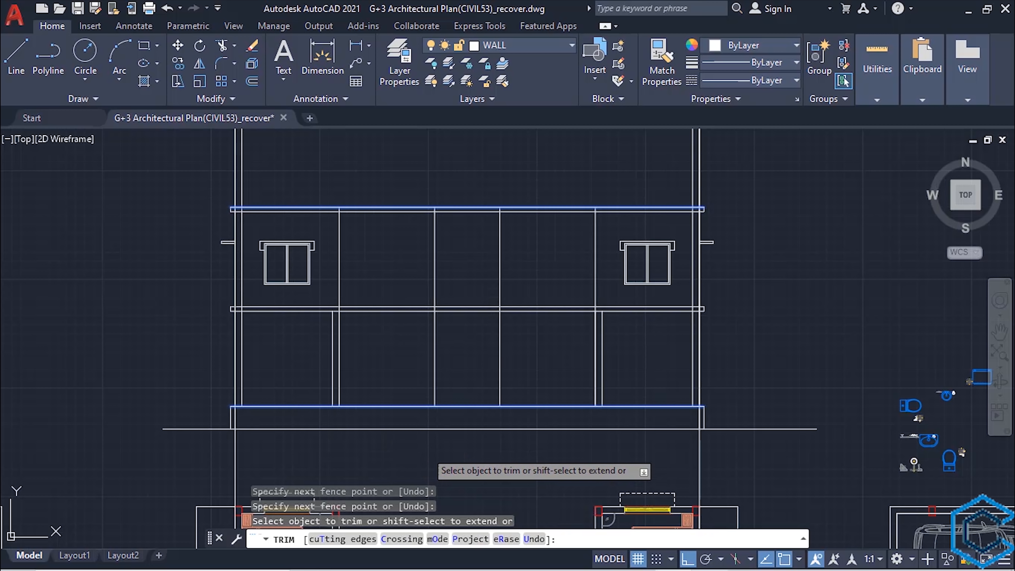
key(Escape)
- Delete the two outermost full-length vertical construction lines running through the elevation's outer edges
click(235, 465)
click(699, 468)
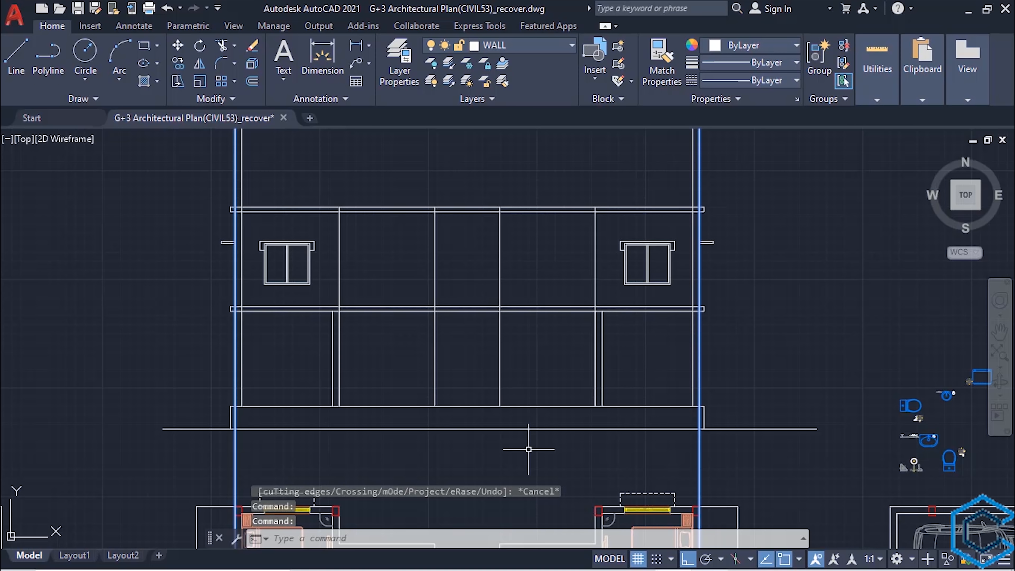
key(ctrl+z)
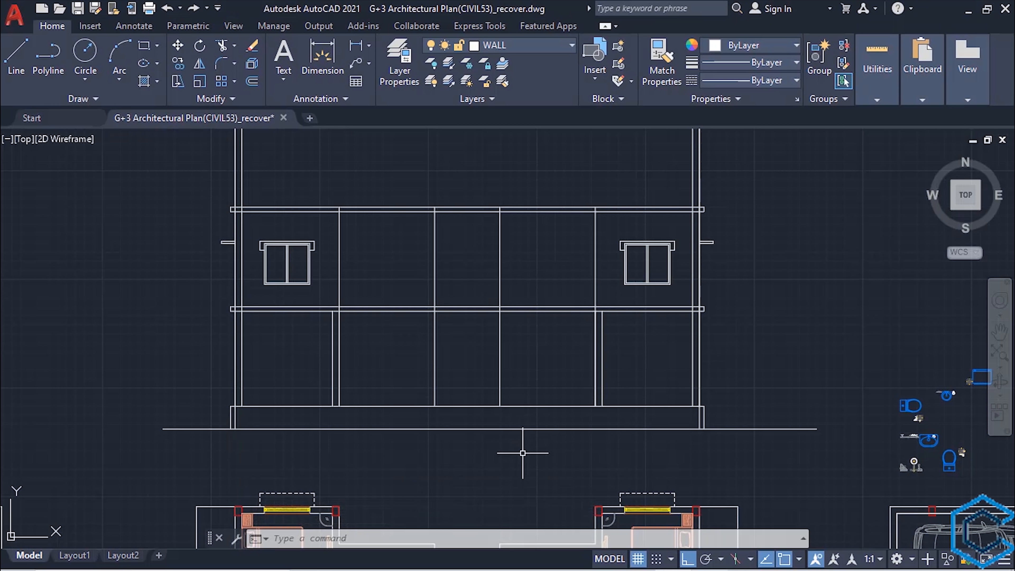
- Draw vertical construction lines through both edges of the narrow gap between the two stair flights in the floor plan
scroll(522, 453, down, 2)
middle_drag(523, 453, 521, 300)
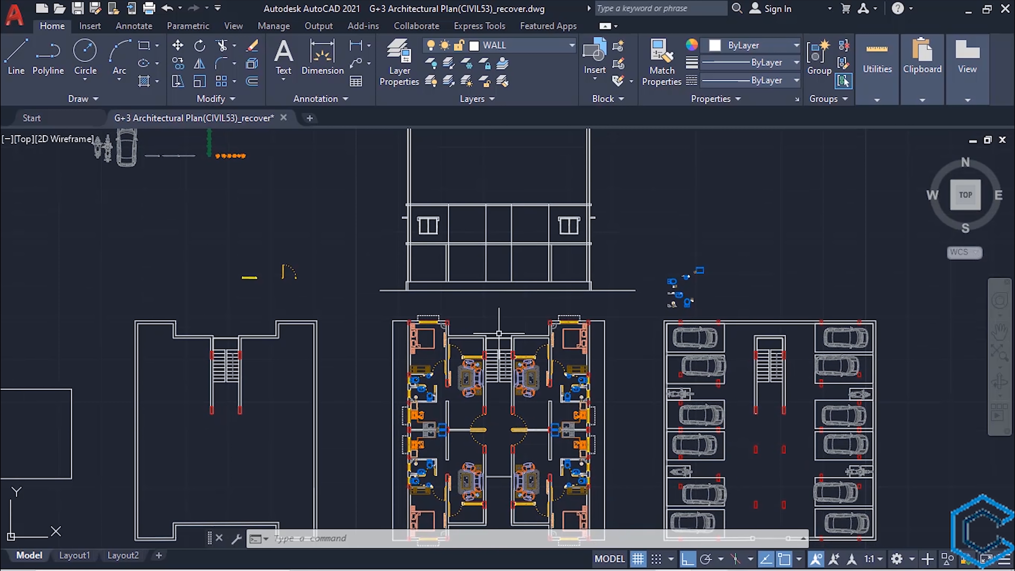
middle_drag(500, 373, 481, 238)
middle_drag(450, 332, 452, 363)
text(XL)
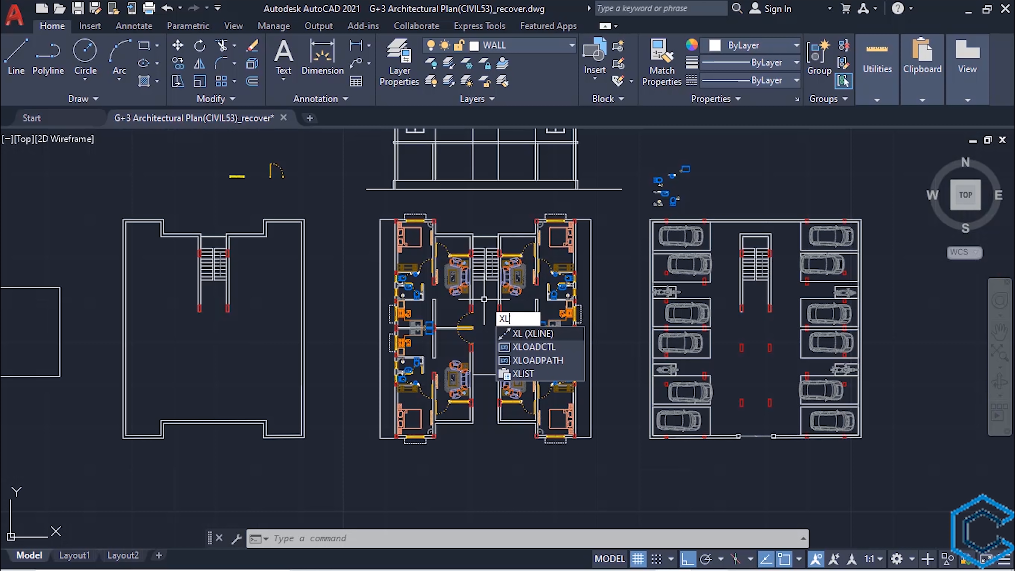
key(Return)
text(v)
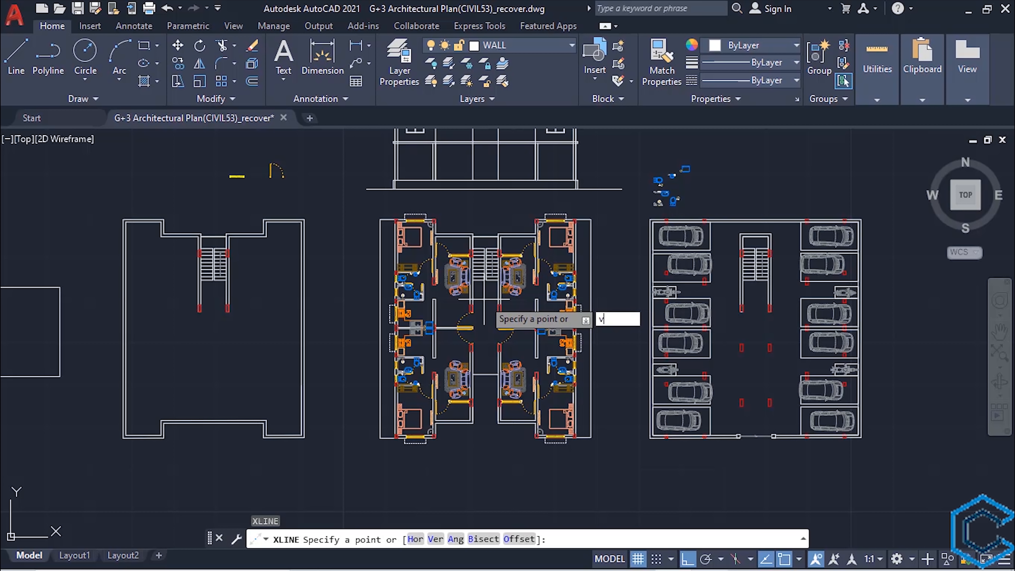
key(Return)
scroll(483, 299, up, 6)
middle_drag(484, 299, 455, 449)
scroll(450, 393, up, 3)
click(449, 343)
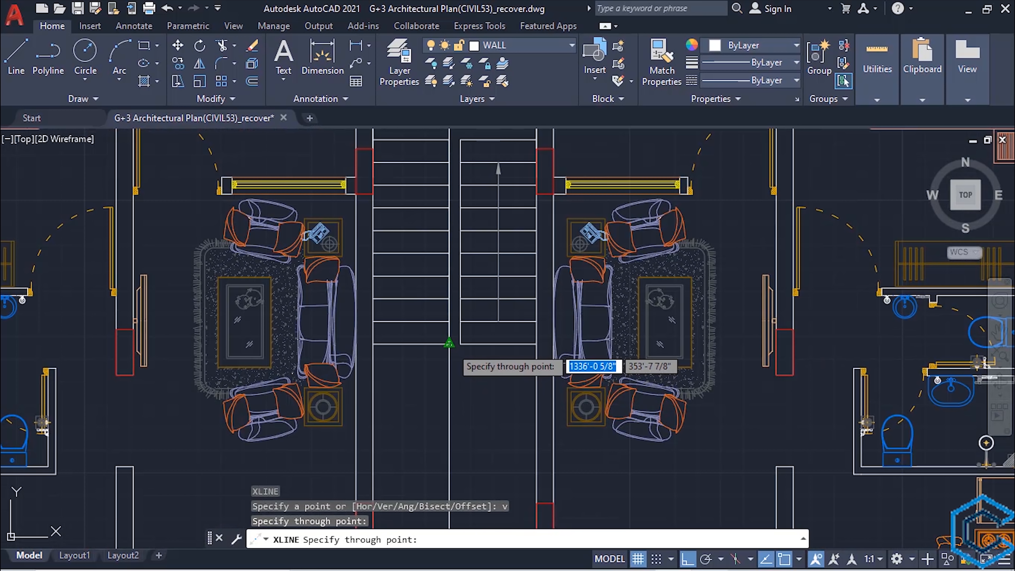
scroll(474, 365, down, 2)
scroll(473, 365, down, 2)
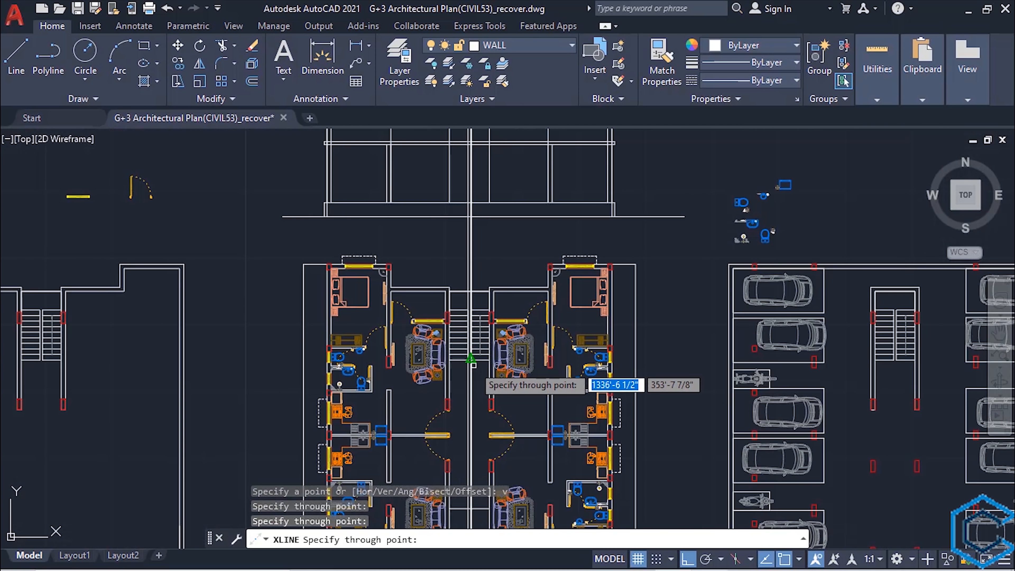
middle_drag(442, 363, 442, 480)
scroll(439, 328, up, 2)
key(Escape)
- Examine the treads of the left stair flight in the floor plan
middle_drag(439, 320, 401, 465)
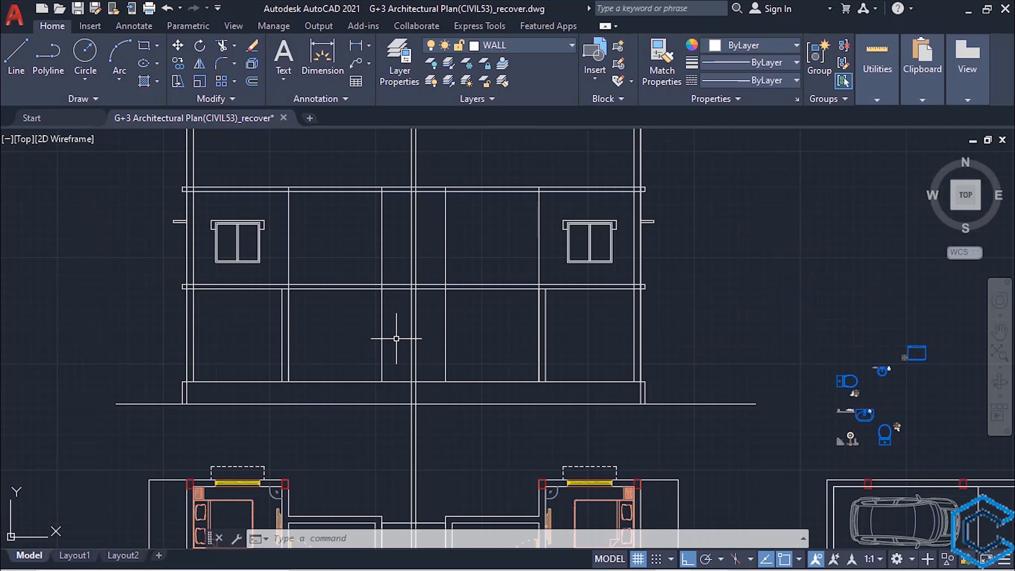
middle_drag(398, 422, 399, 442)
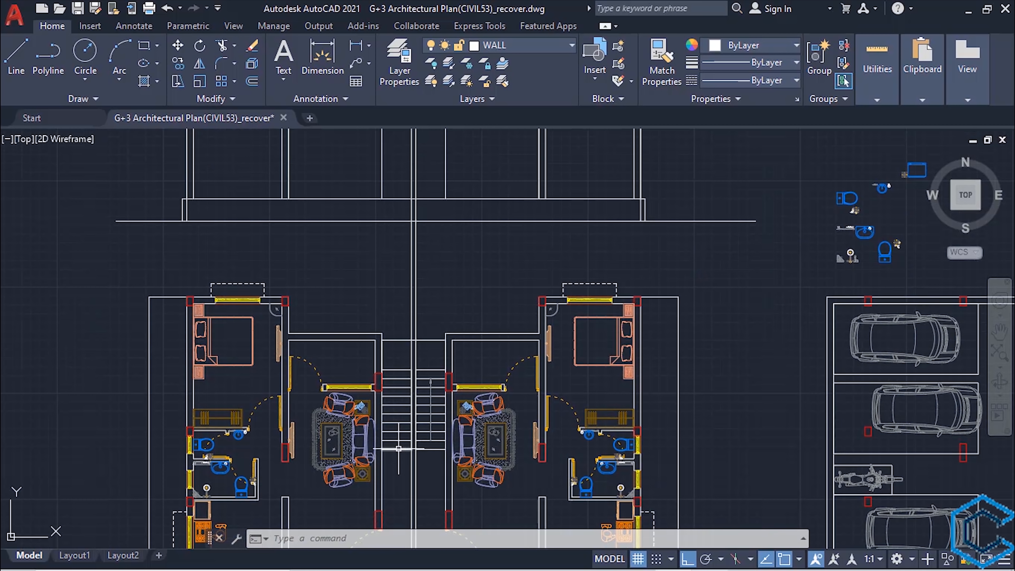
scroll(398, 449, up, 2)
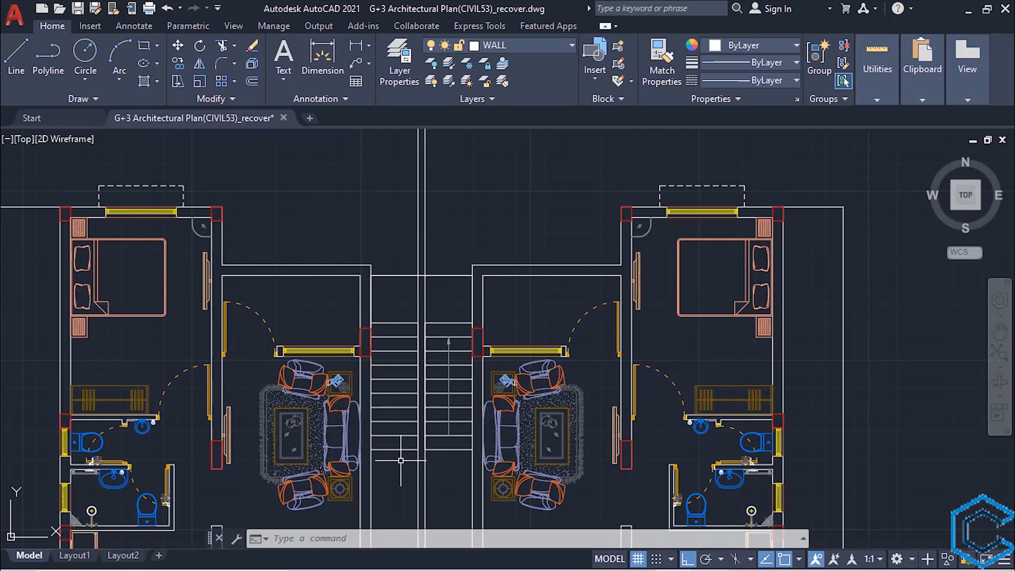
scroll(400, 472, up, 2)
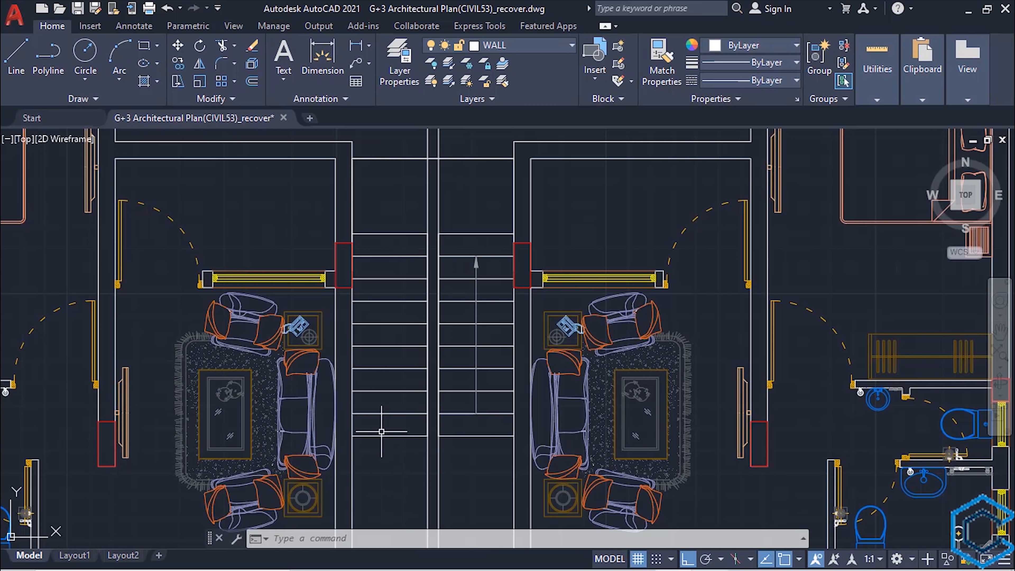
click(383, 409)
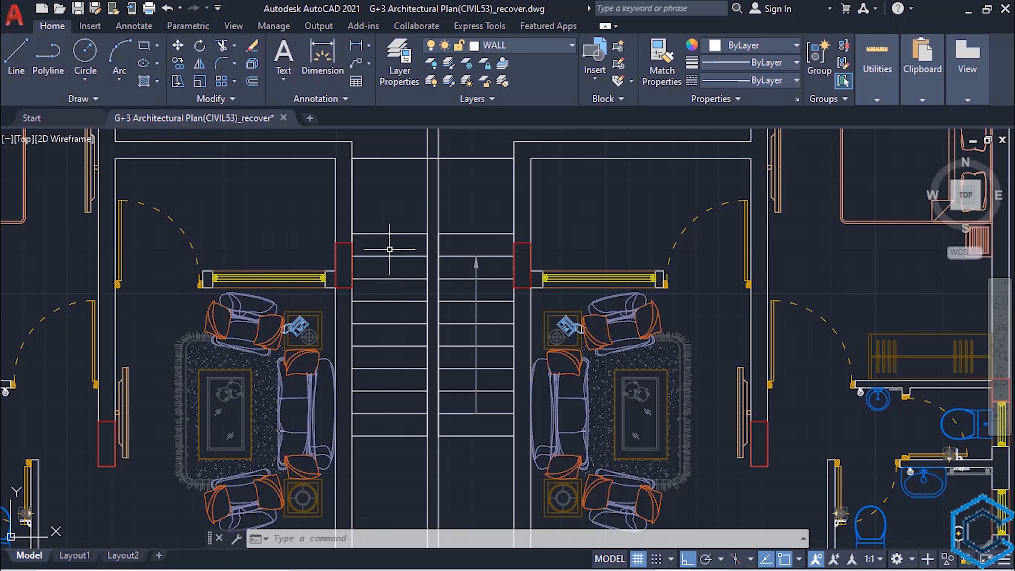
scroll(375, 251, down, 2)
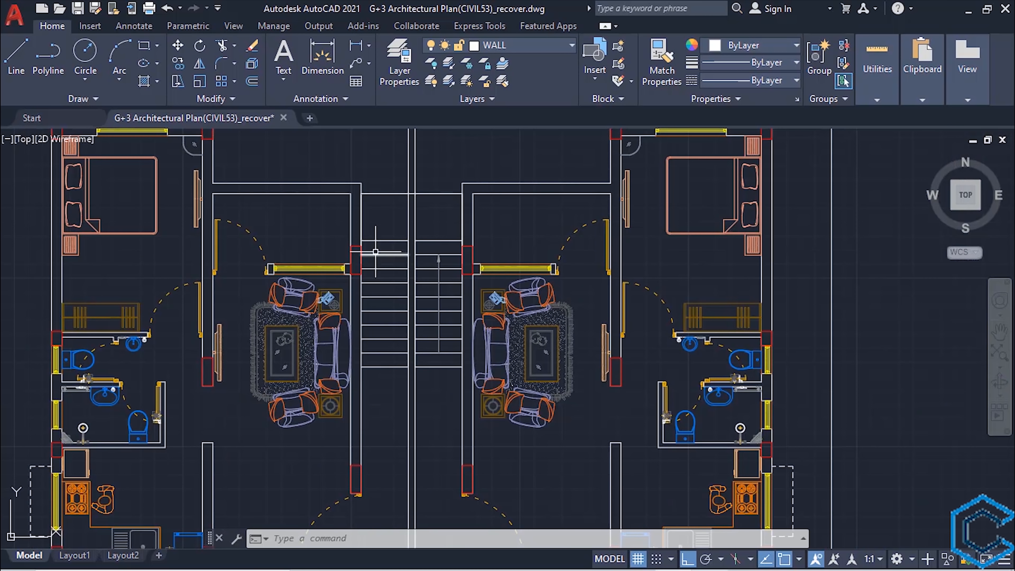
- Offset the plinth's top line 7" upward to form the first stair riser in the elevation
middle_drag(375, 250, 376, 471)
scroll(396, 383, down, 2)
middle_drag(396, 332, 385, 370)
scroll(372, 352, up, 2)
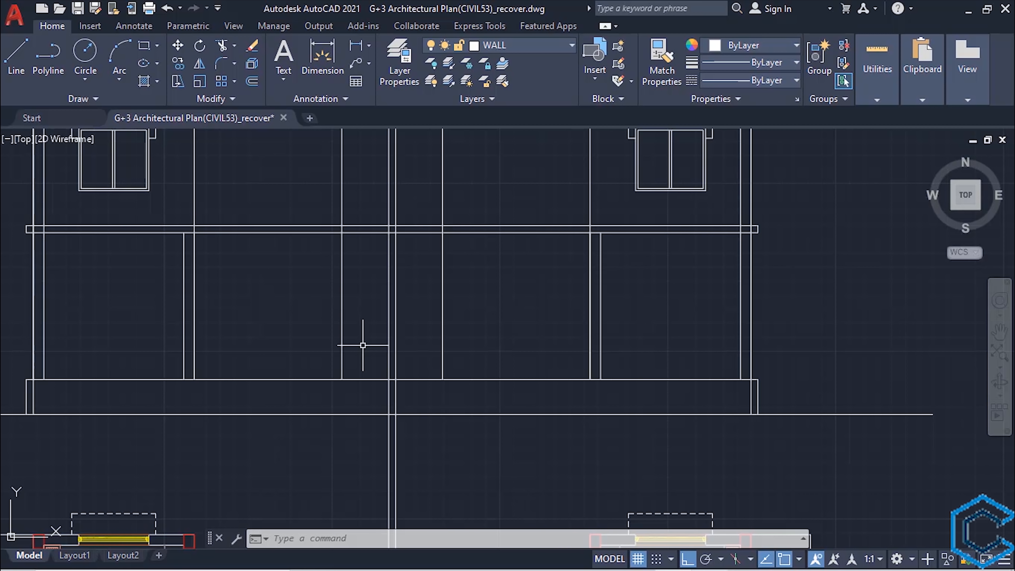
text(o)
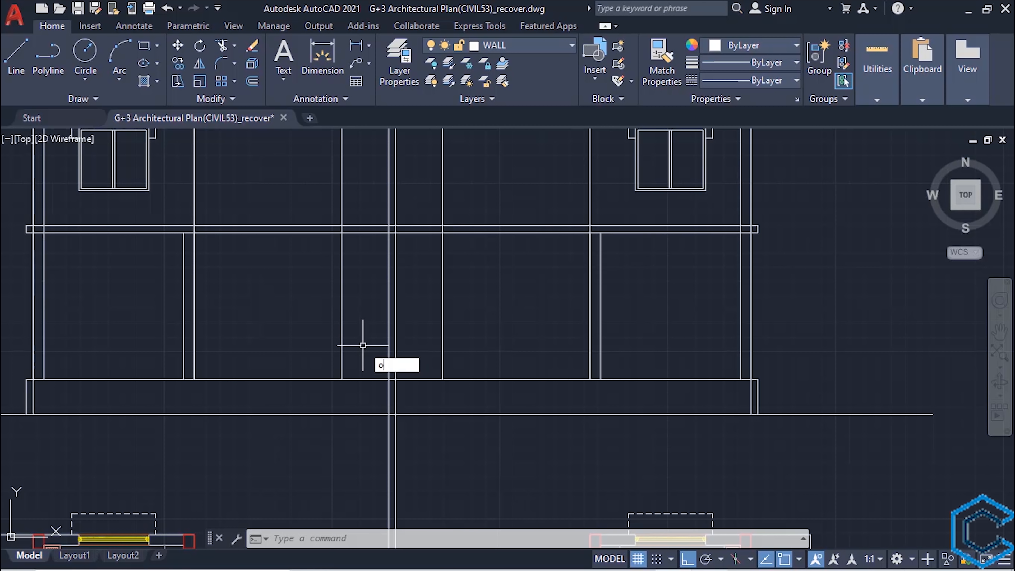
key(Return)
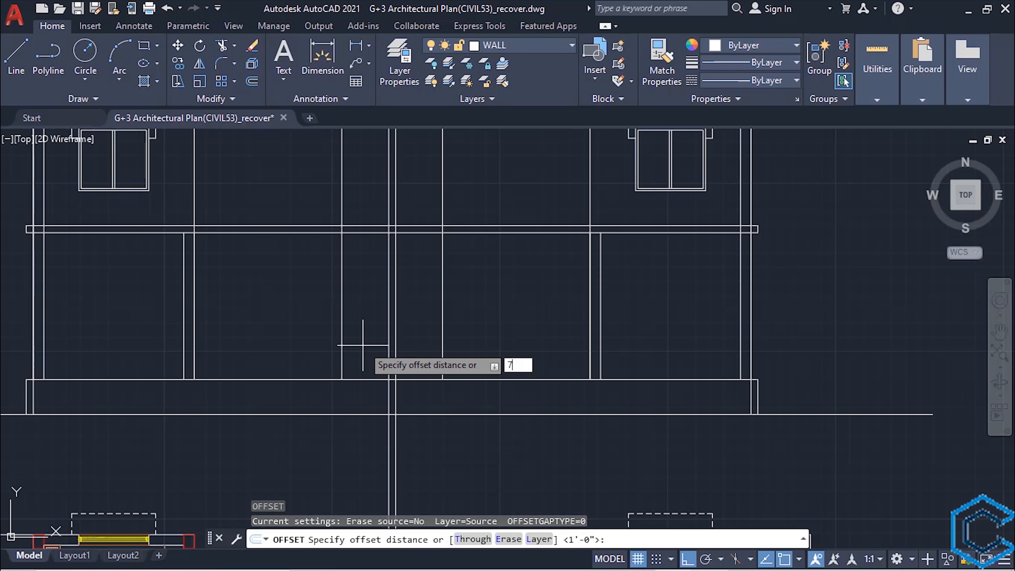
key(Return)
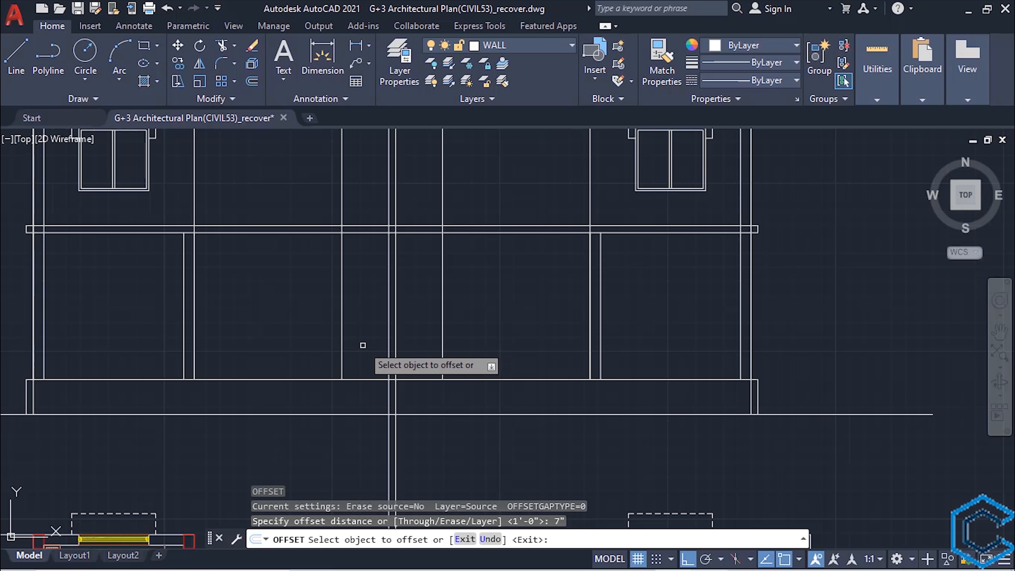
click(366, 379)
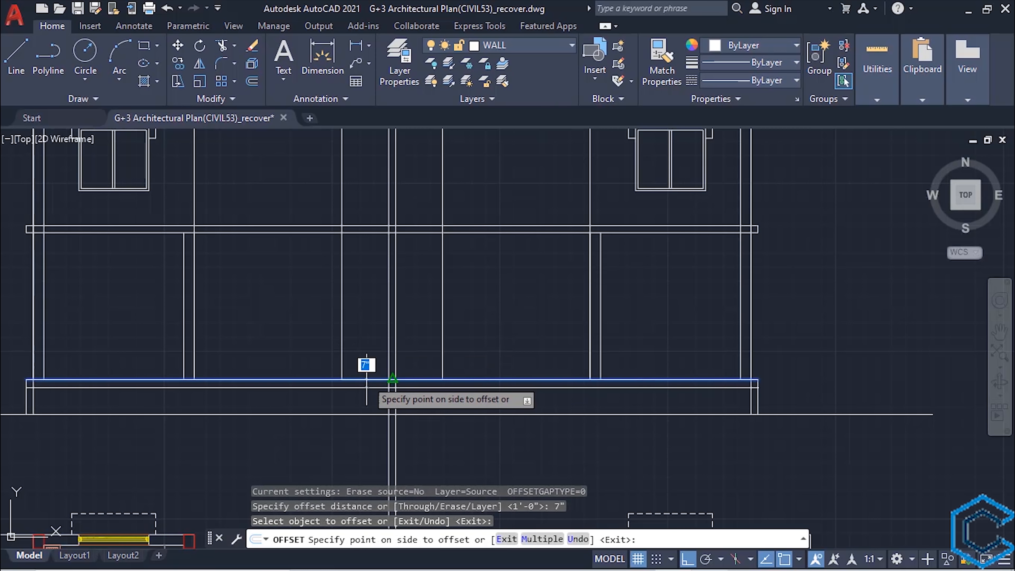
click(368, 338)
key(Escape)
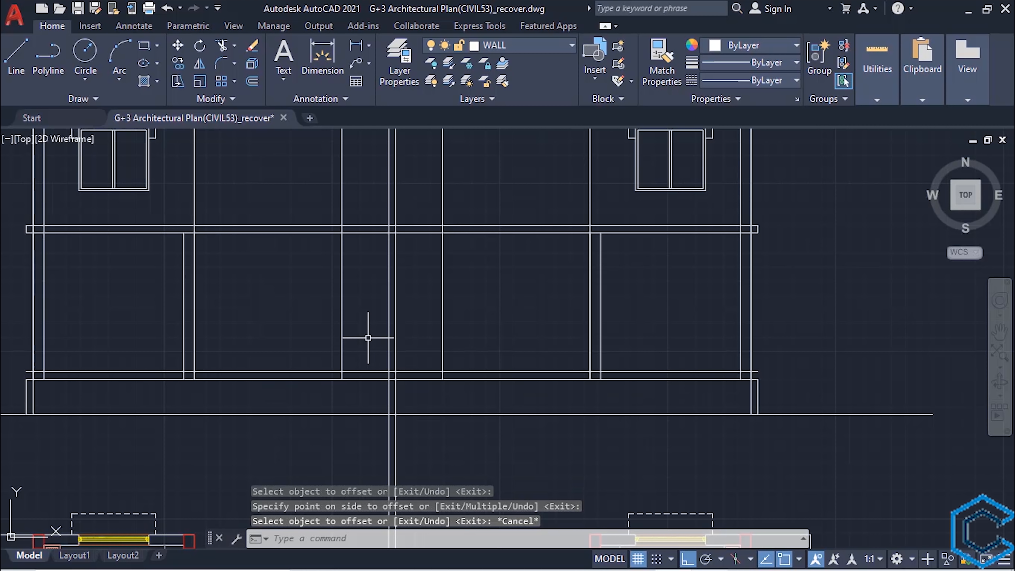
- Trim both ends of the riser line outside the staircase's side walls, using the two wall lines as cutting edges
text(TR)
key(Escape)
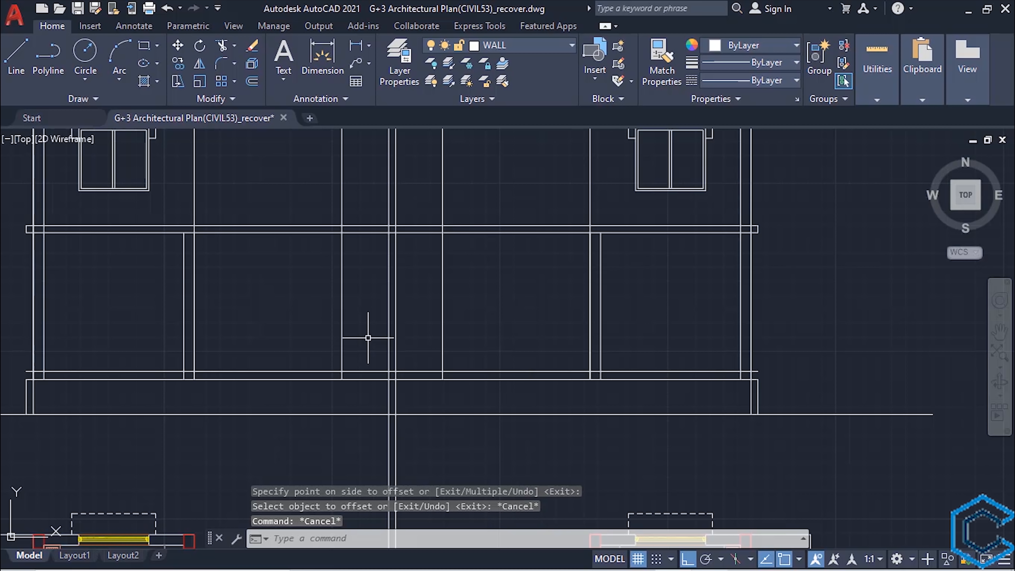
click(342, 324)
click(442, 327)
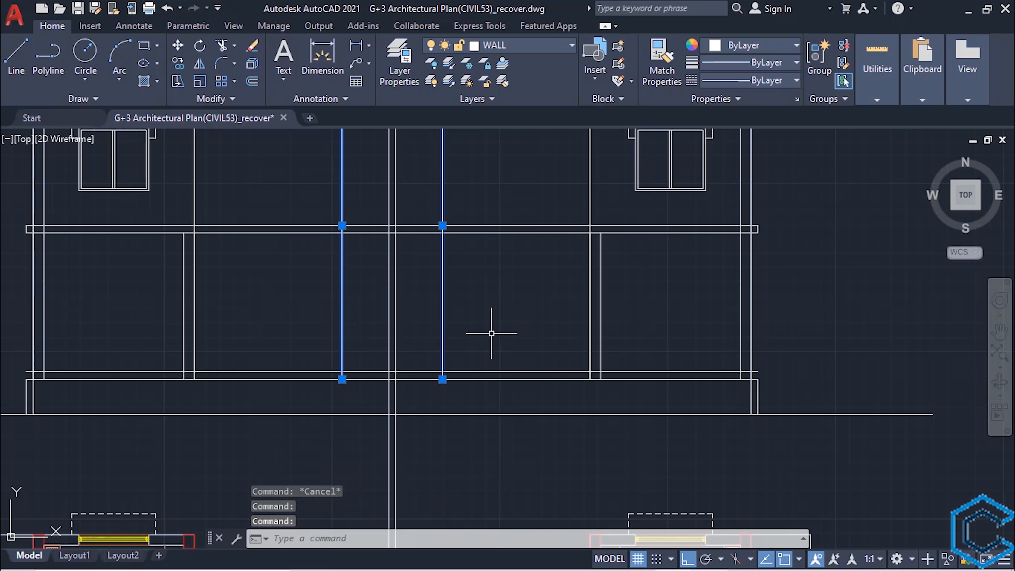
text(tr)
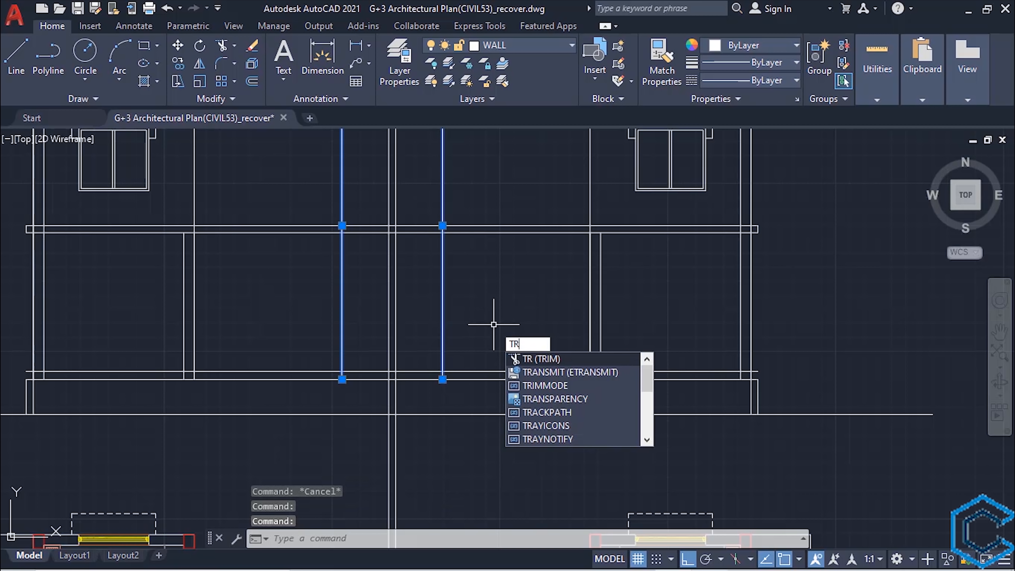
key(Return)
click(472, 369)
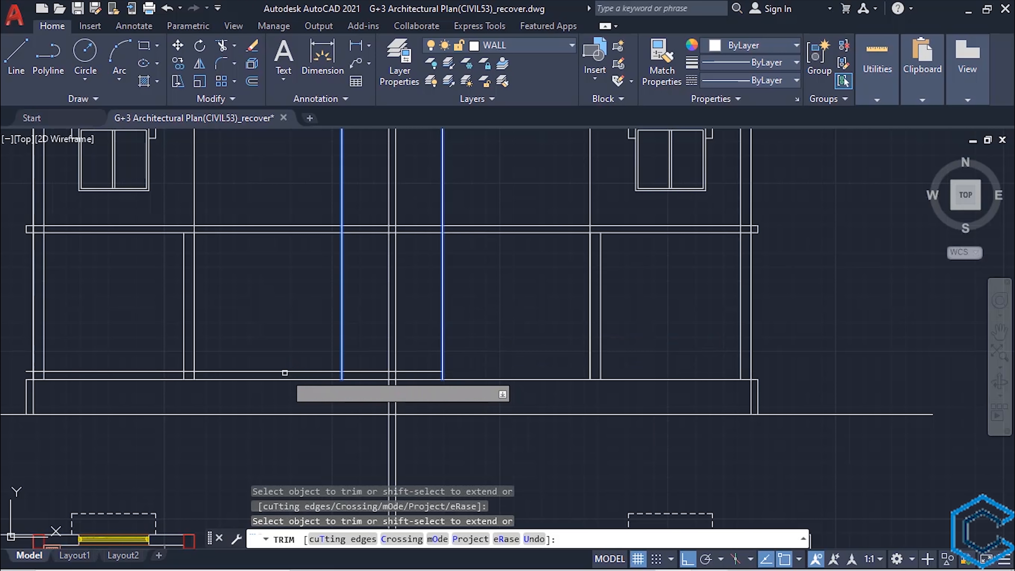
click(284, 371)
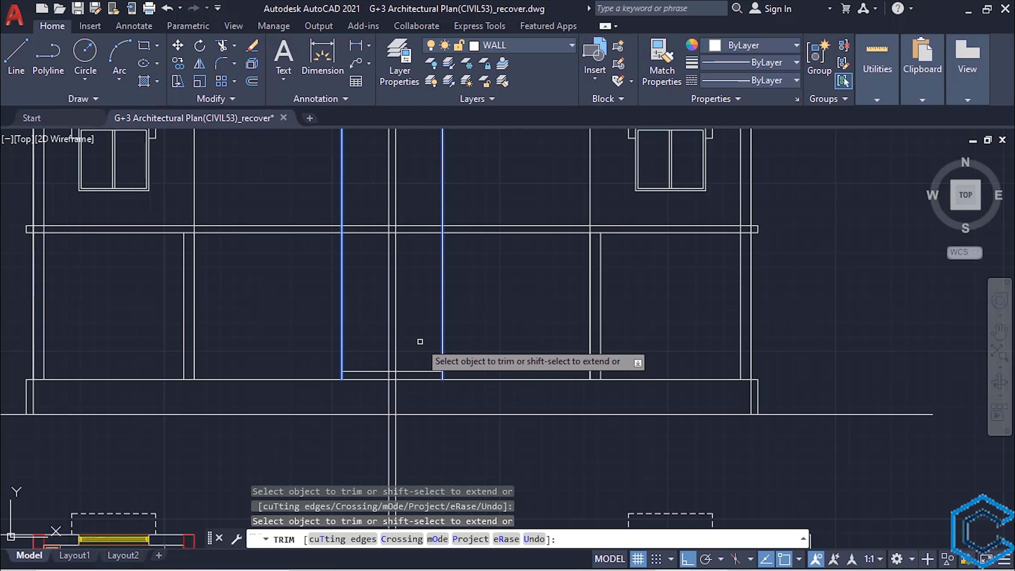
- Trim the first riser line so it ends at the near edge of the gap between the two stair flights
key(Escape)
scroll(418, 348, up, 2)
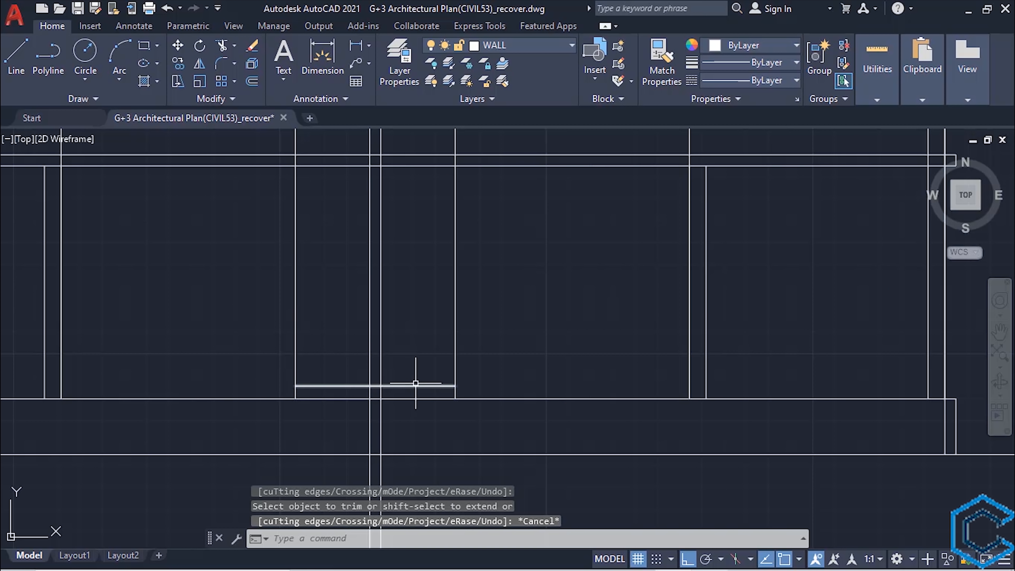
text(tr)
key(Return)
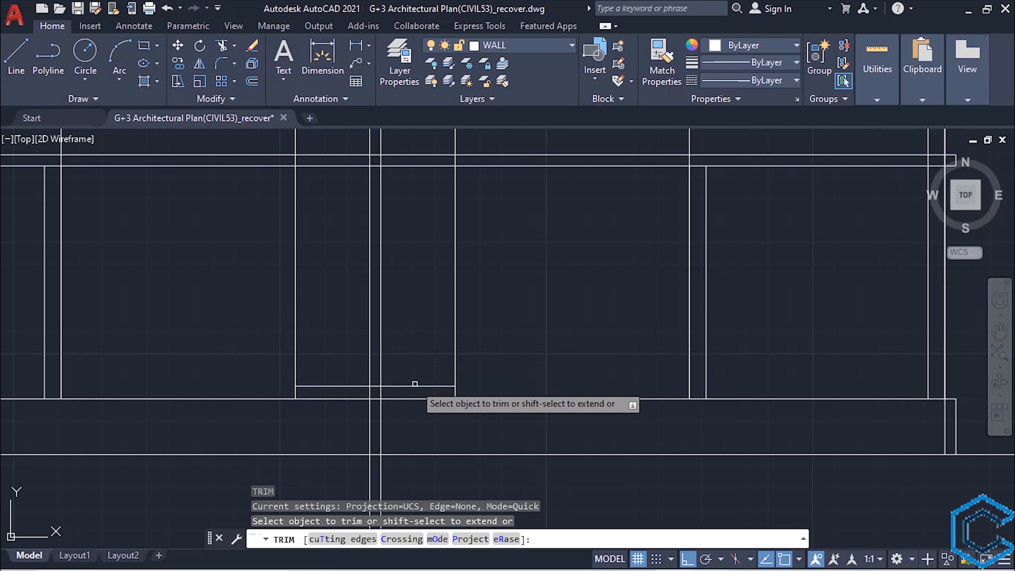
click(414, 386)
key(Escape)
middle_drag(349, 353, 384, 368)
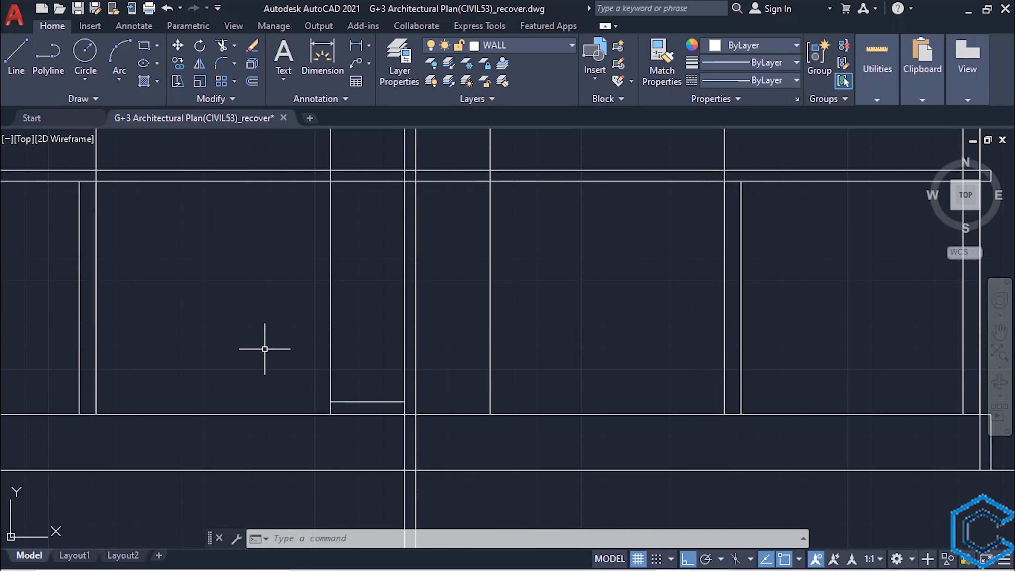
- Offset the riser line upward nine times at 7" spacing to build the left stair flight of ten risers
text(o)
key(Return)
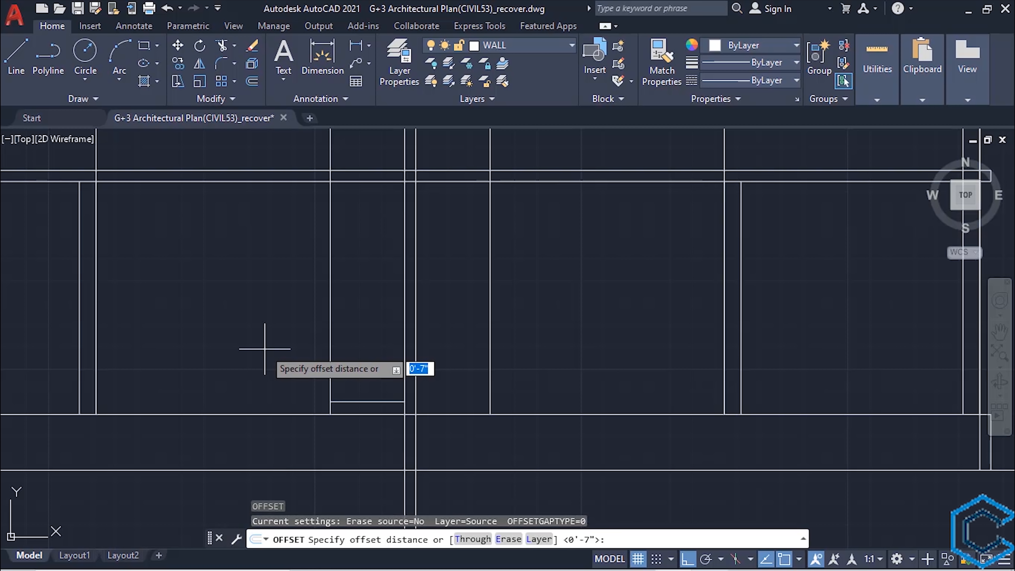
key(Return)
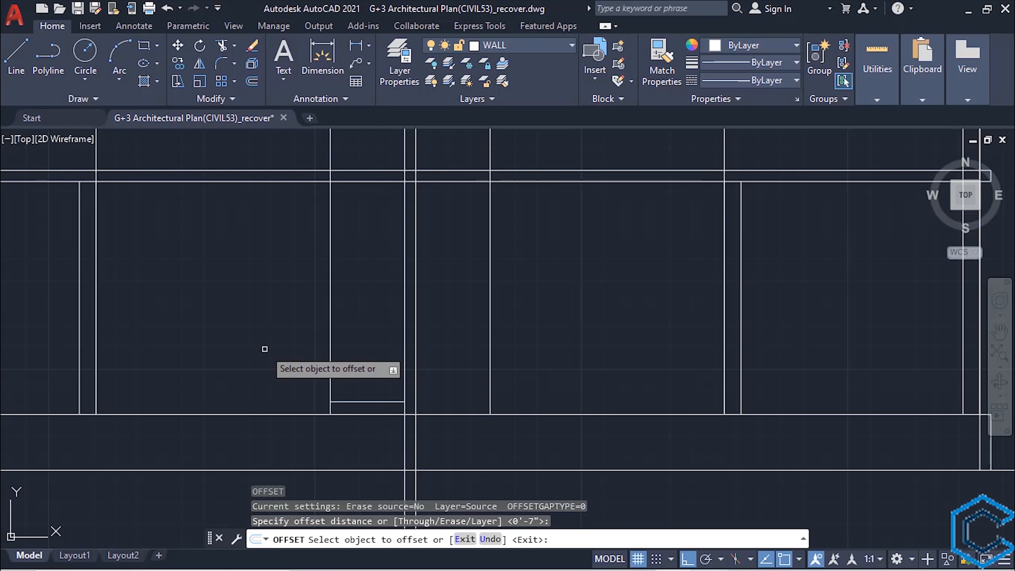
click(343, 402)
click(347, 363)
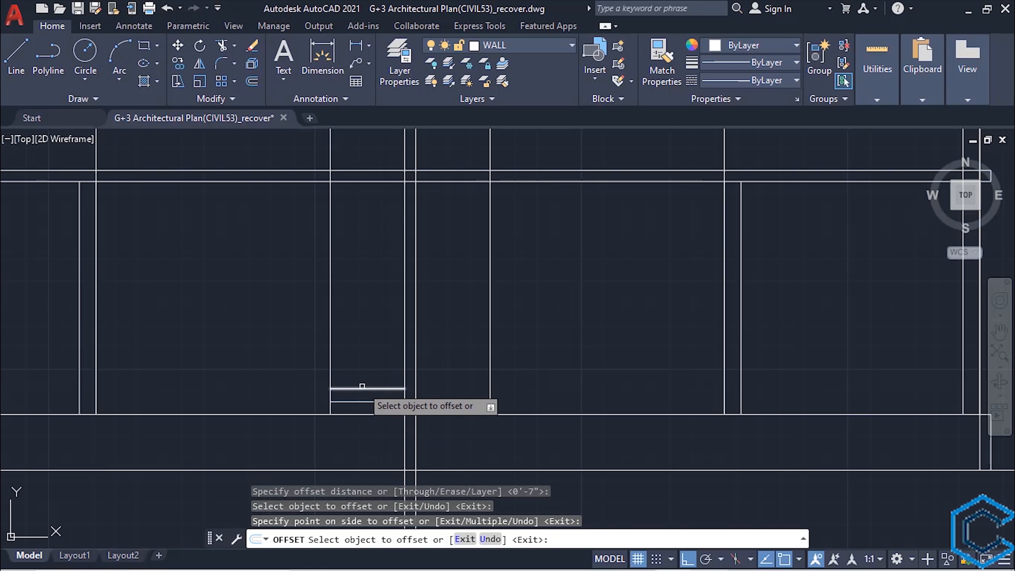
click(361, 388)
click(362, 333)
click(363, 374)
click(354, 324)
click(353, 363)
click(344, 326)
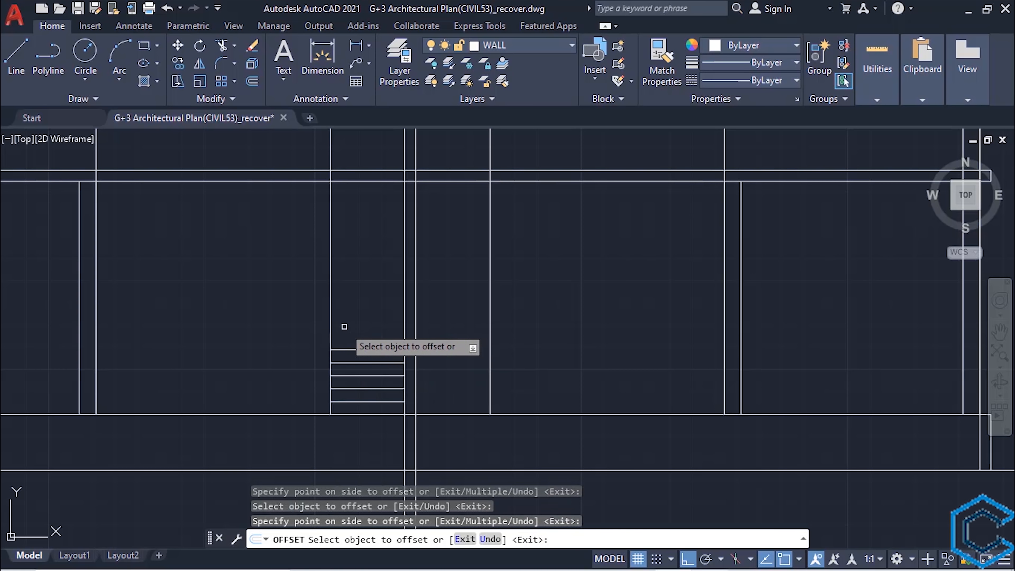
click(347, 351)
click(346, 341)
click(345, 337)
click(345, 326)
click(346, 324)
click(347, 314)
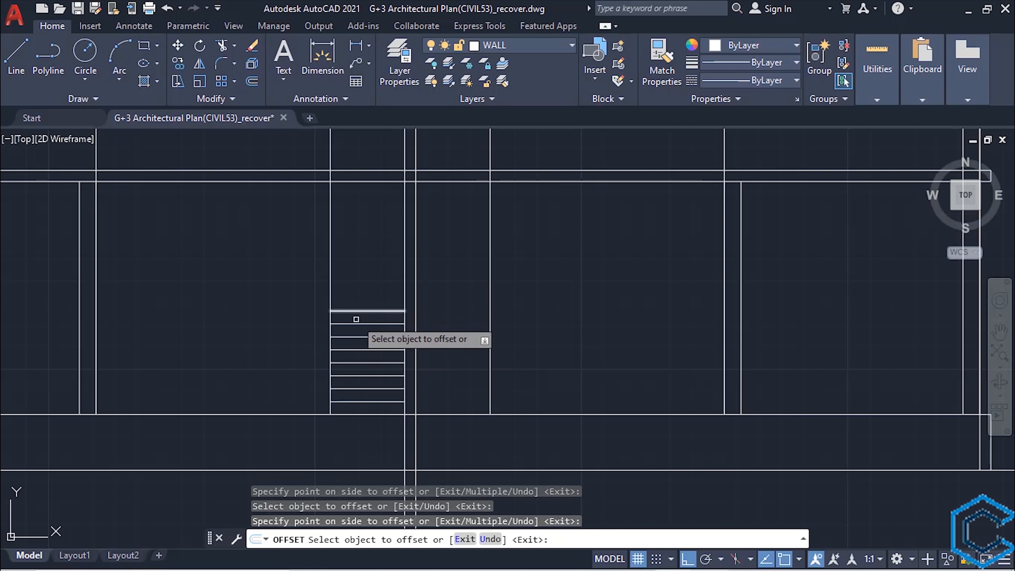
click(347, 310)
click(349, 293)
click(348, 298)
click(340, 273)
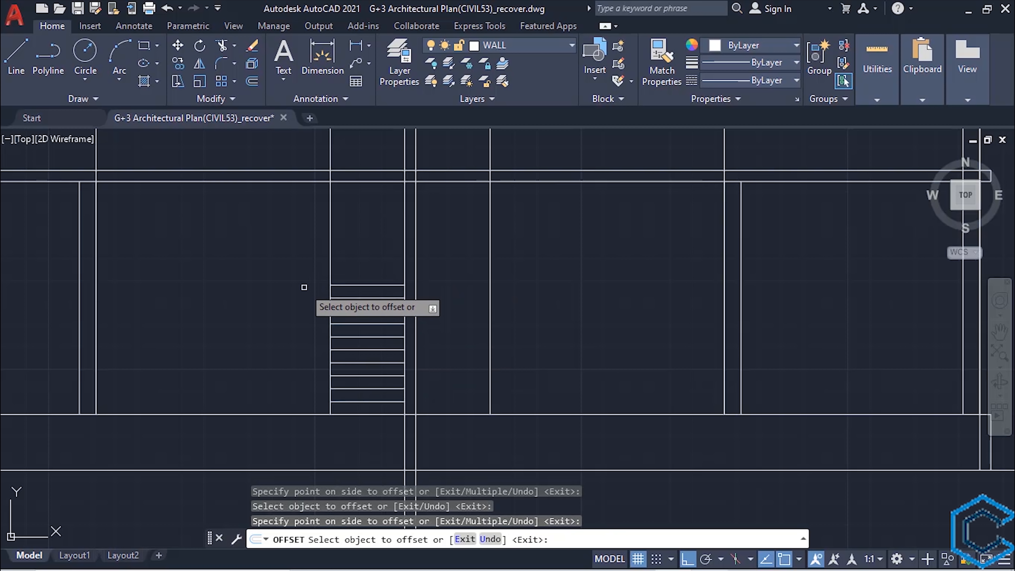
key(Escape)
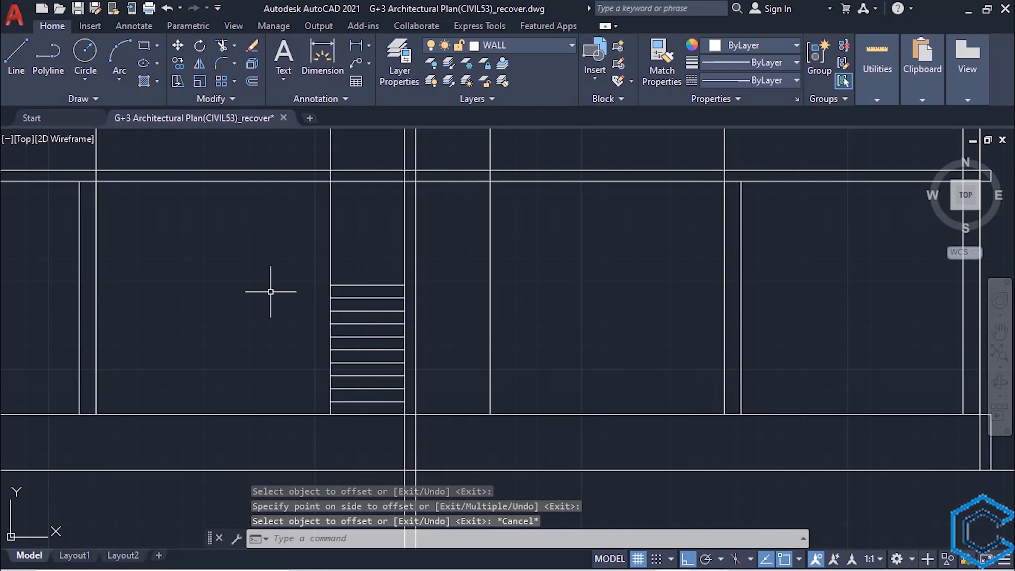
- Extend the topmost riser line to the staircase's right side wall to form the mid-landing edge
click(490, 256)
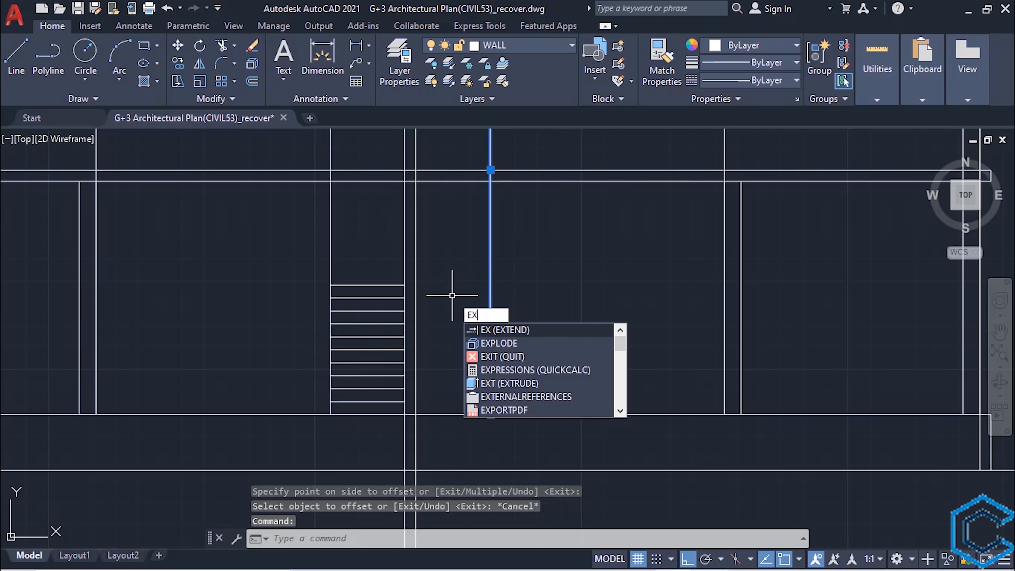
key(Return)
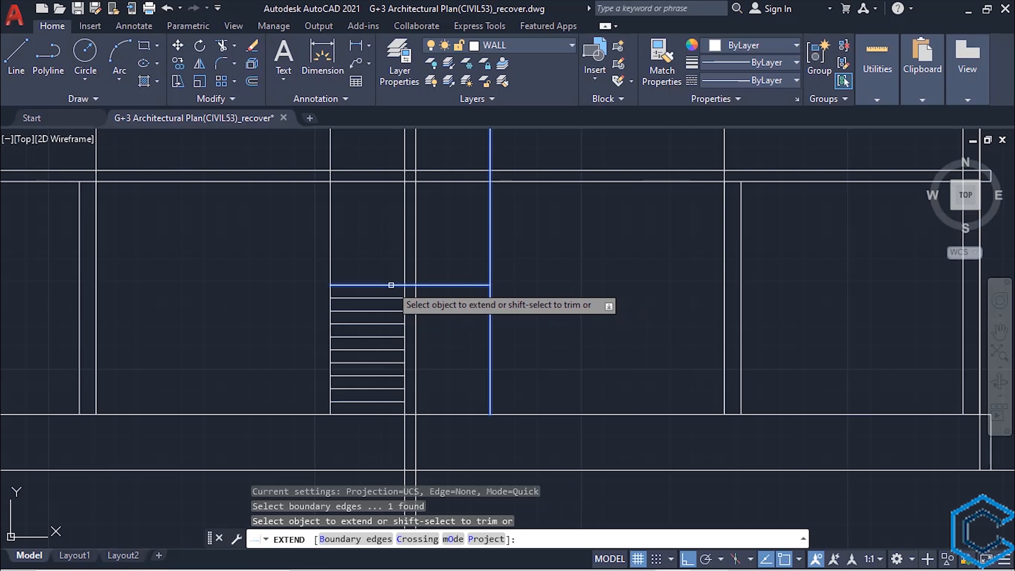
click(396, 285)
key(Escape)
- Trim the stair gap's right line below the landing, and both gap lines within the plinth and from the first-floor slab upward
text(t)
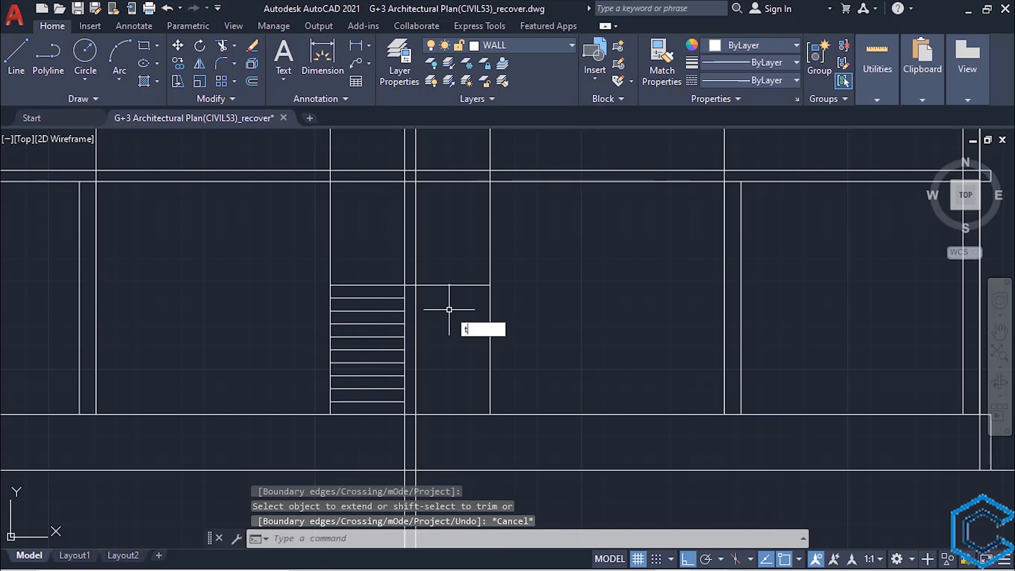
text(r)
key(Return)
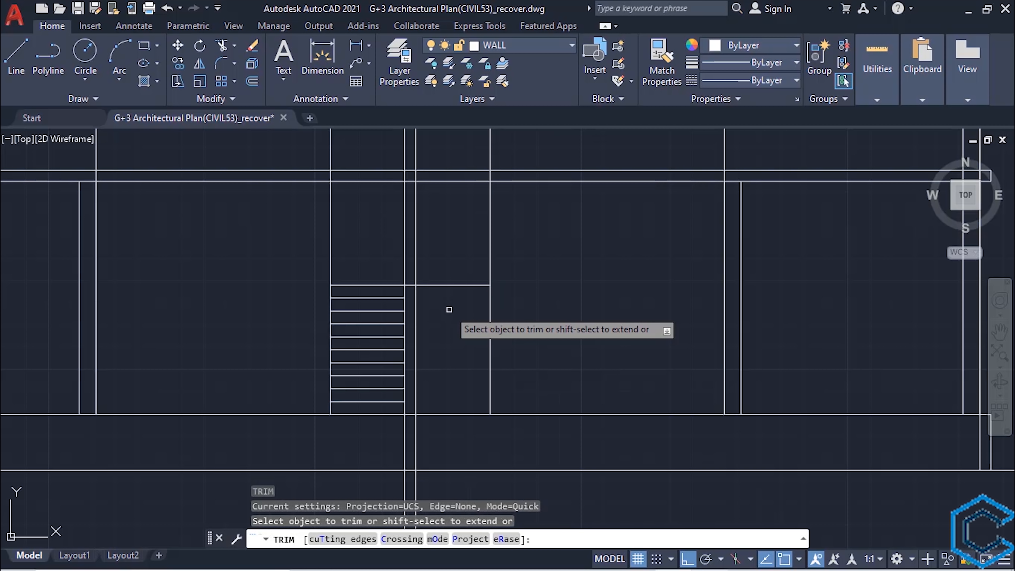
click(416, 330)
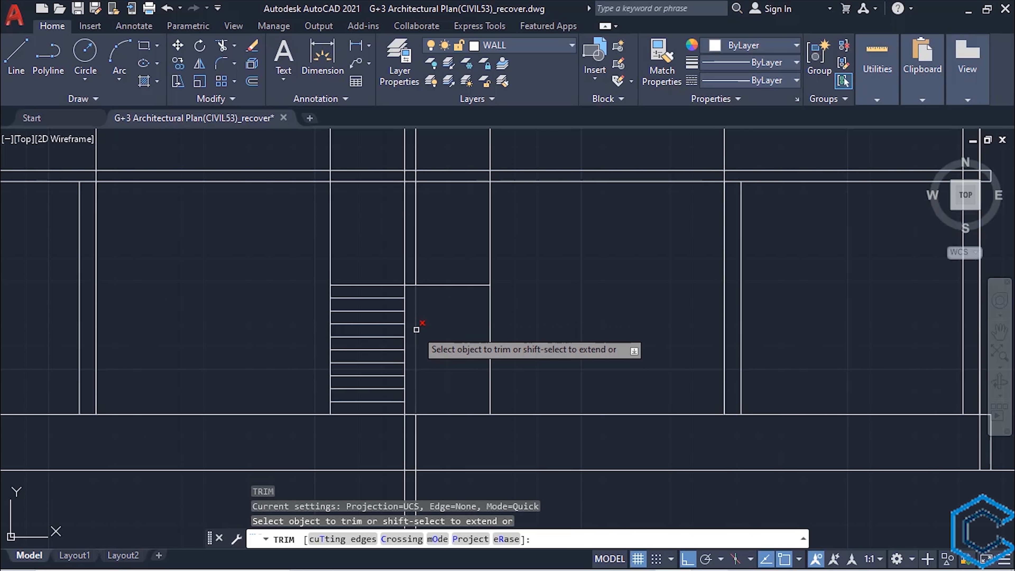
click(416, 424)
click(404, 435)
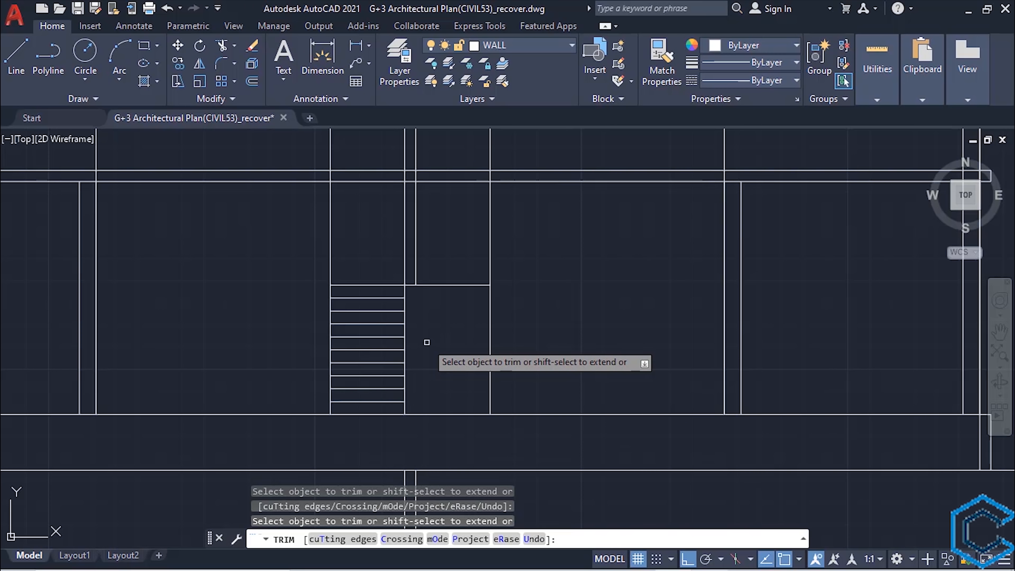
middle_drag(427, 342, 427, 441)
mouse_move(427, 273)
mouse_down()
mouse_move(394, 273)
mouse_move(424, 232)
mouse_up()
scroll(390, 268, down, 2)
middle_drag(406, 347, 408, 300)
middle_drag(413, 316, 409, 359)
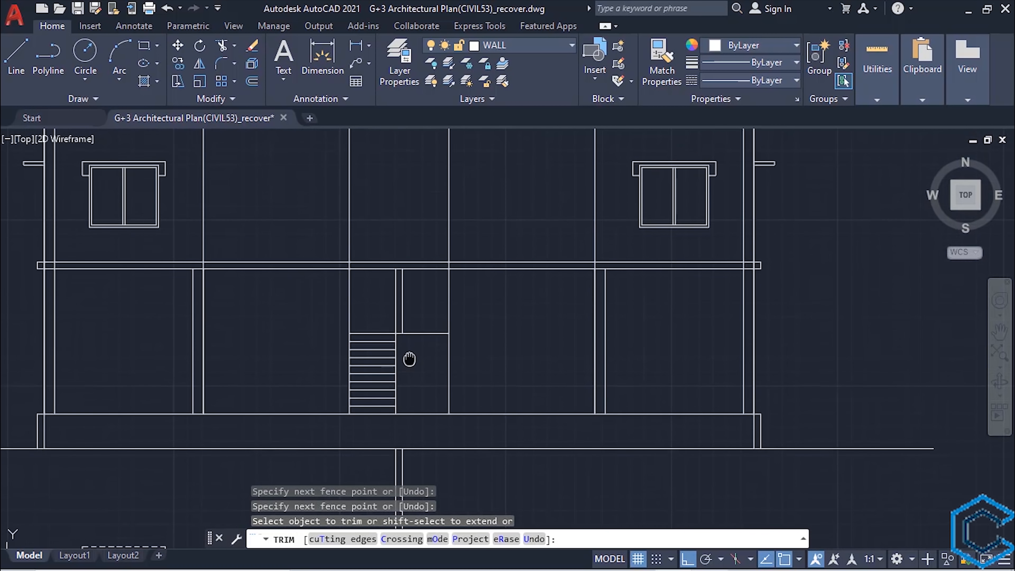
key(Escape)
- Erase the two leftover stair gap construction lines below the ground line
scroll(409, 374, up, 3)
scroll(410, 376, down, 3)
middle_drag(409, 420, 410, 347)
click(425, 438)
click(362, 410)
key(Delete)
middle_drag(370, 390, 371, 437)
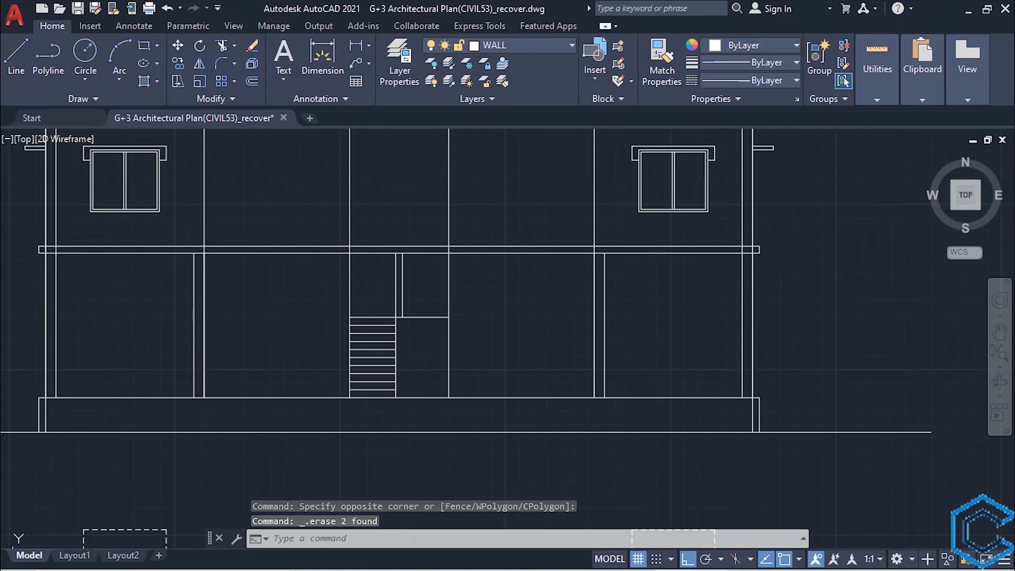
- Trim the stair gap's left line between the landing and the first-floor slab
scroll(417, 370, up, 2)
text(tr)
key(Return)
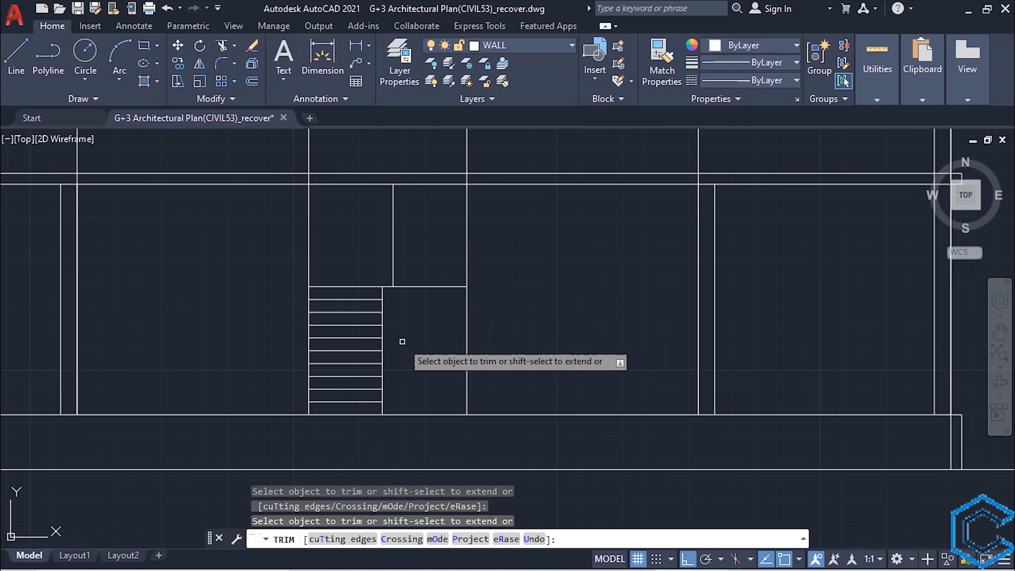
key(Escape)
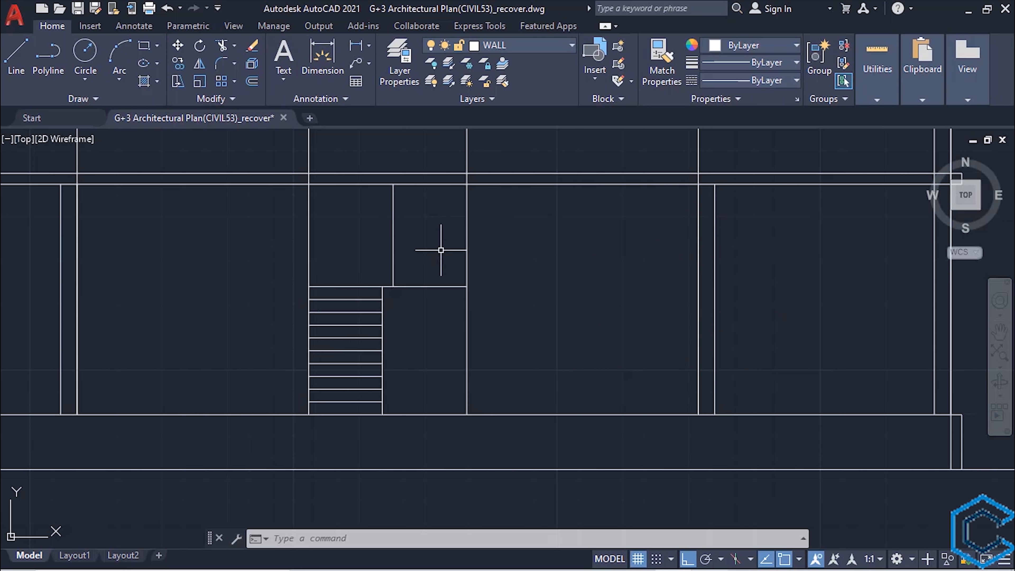
key(ctrl+z)
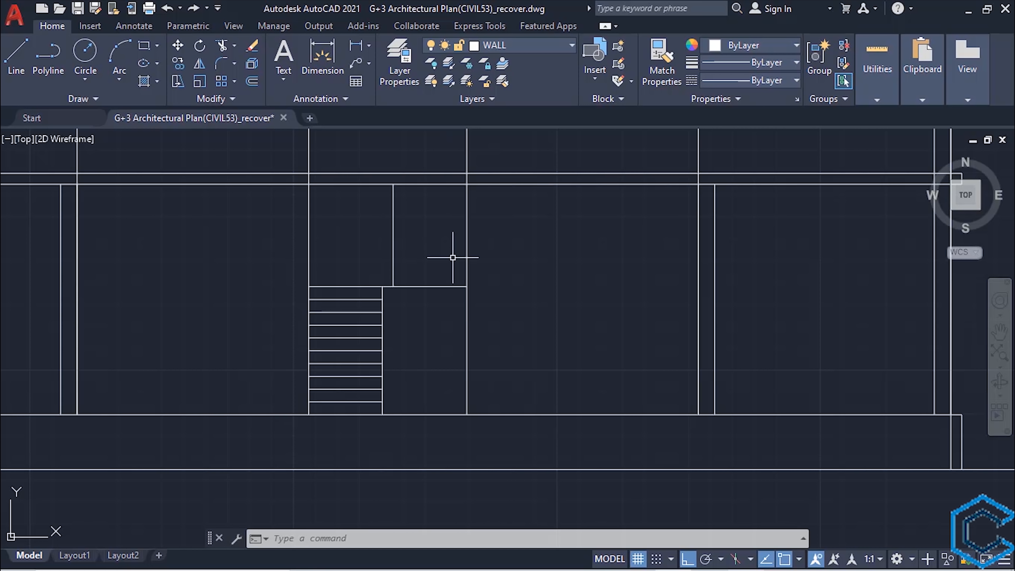
- Trim the inner lines of both outermost columns above the first-floor slab, using the slab's underside as the cutting edge
scroll(453, 258, down, 5)
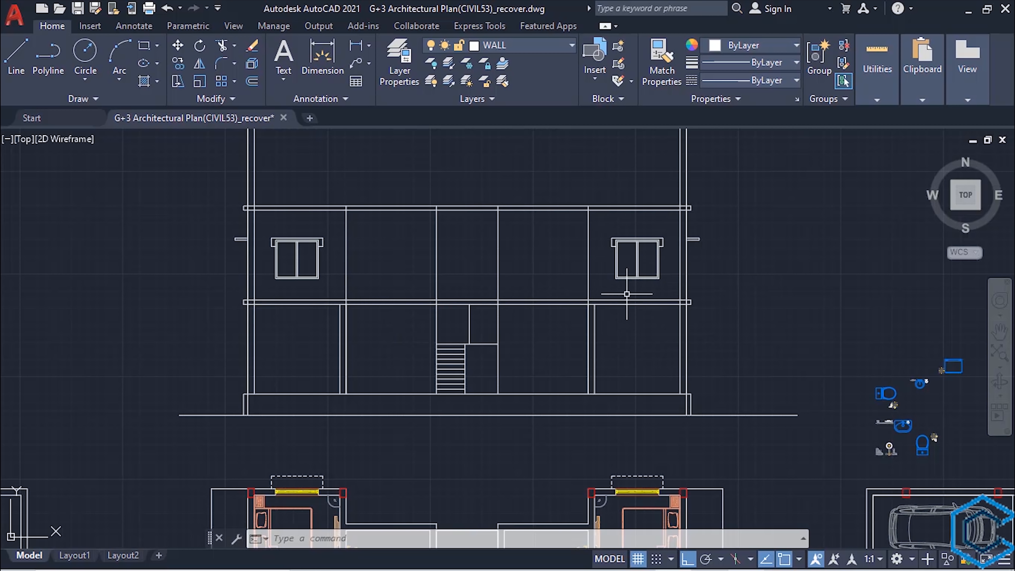
click(625, 303)
text(tr)
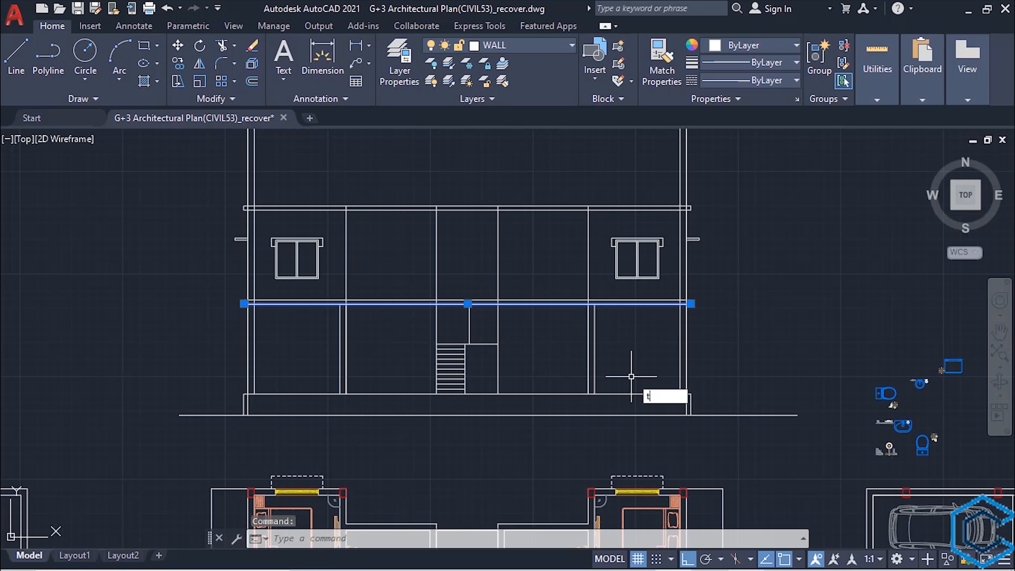
key(Return)
click(680, 249)
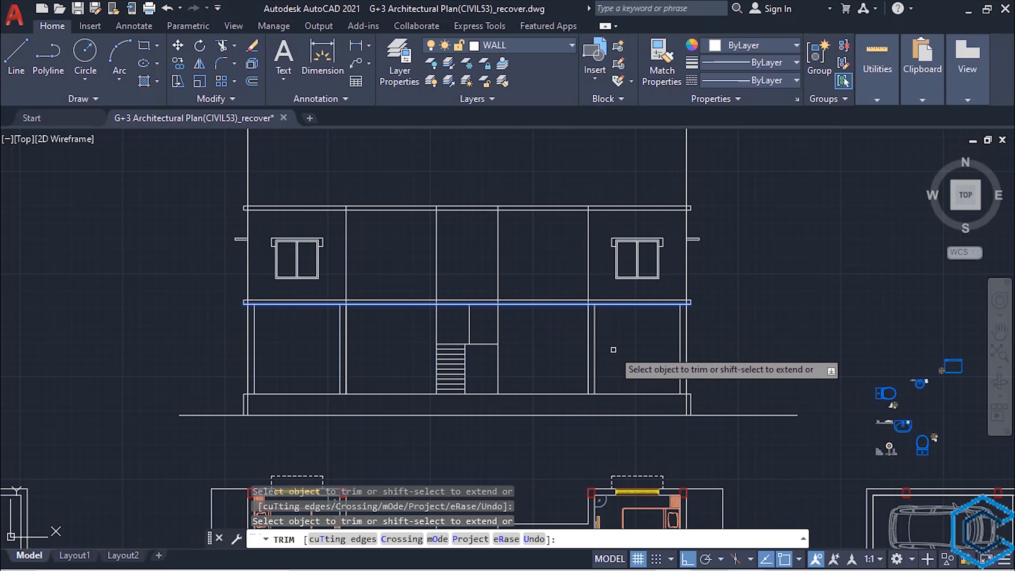
key(Escape)
- Trim the inner vertical wall and column lines crossing the first-floor slab's thickness, using both slab lines as cutting edges
middle_drag(408, 327, 453, 349)
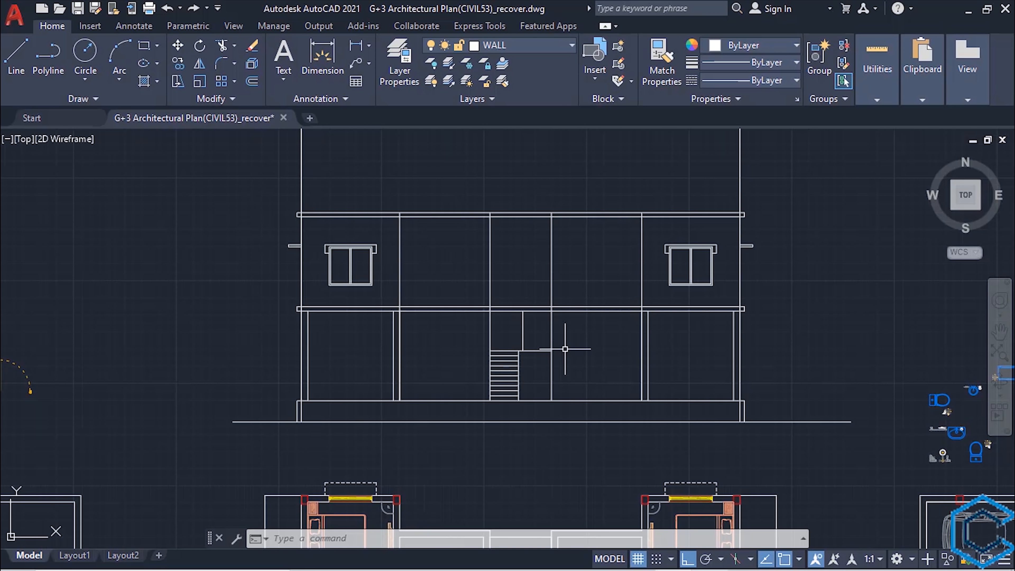
scroll(565, 349, up, 2)
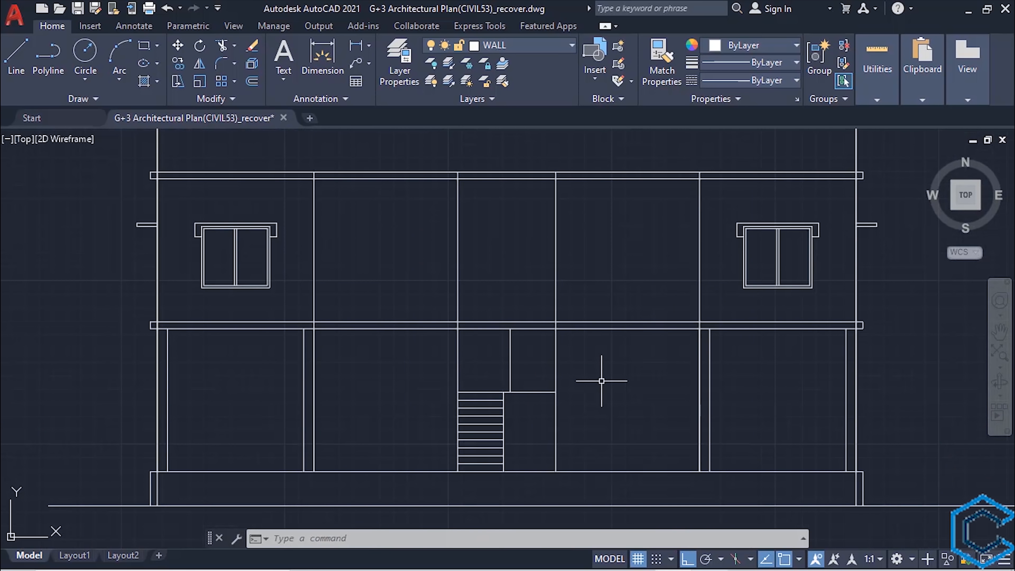
click(609, 328)
click(610, 322)
text(tr)
scroll(636, 403, up, 4)
click(813, 209)
scroll(328, 210, down, 2)
middle_drag(328, 210, 640, 225)
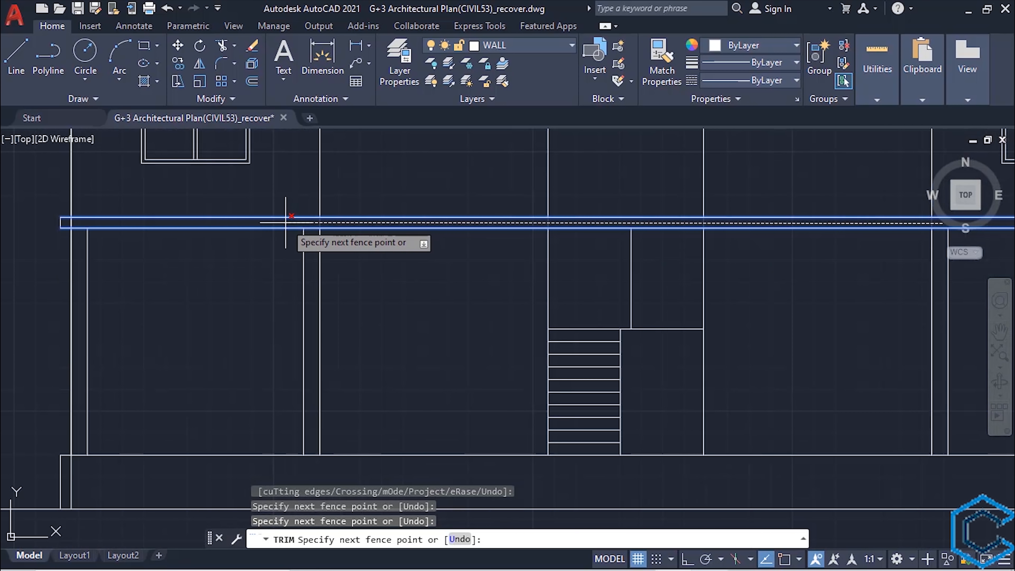
click(285, 222)
scroll(285, 222, down, 2)
middle_drag(575, 356, 550, 498)
key(Escape)
- Trim the inner vertical wall lines crossing the thickness of the slab above the first floor, using its edges as cutting edges
click(537, 291)
click(537, 284)
text(tr)
click(686, 310)
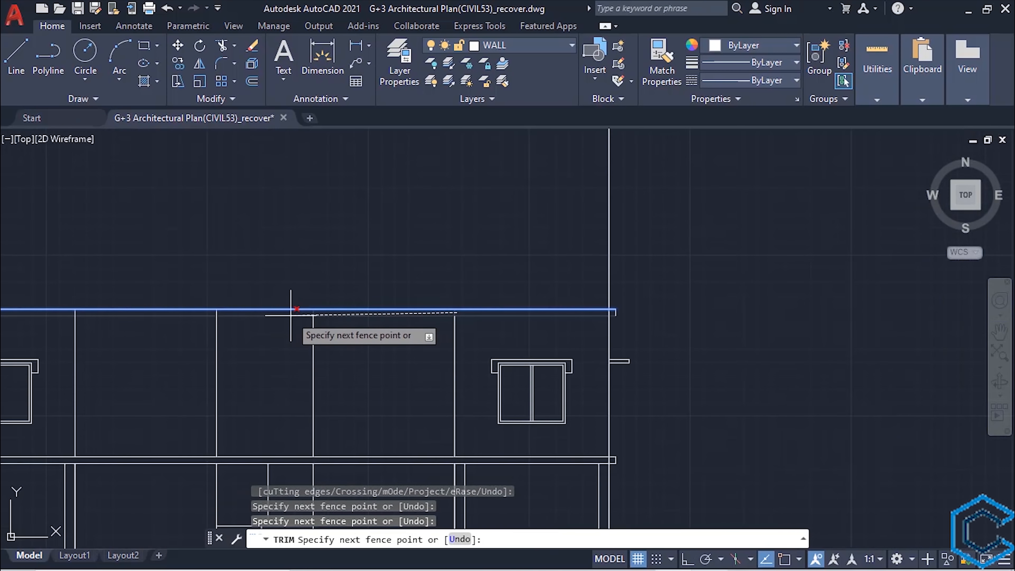
middle_drag(96, 314, 597, 288)
click(565, 287)
scroll(586, 288, down, 2)
middle_drag(710, 326, 501, 287)
key(Escape)
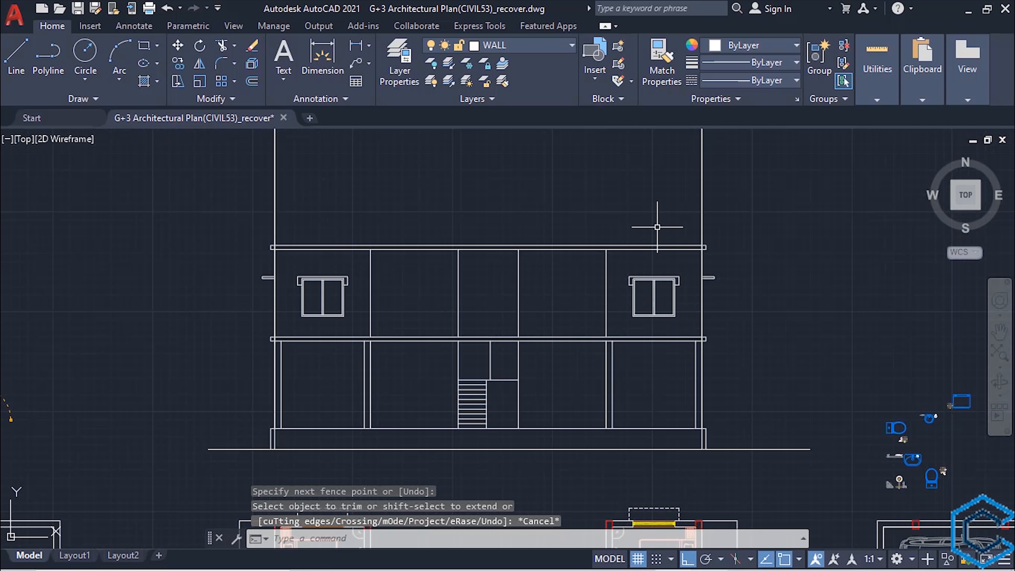
- Copy the first floor's windows, inner wall lines, overhead slab and side sunshades up one storey, from the lower slab's top edge to the upper slab's top edge
click(679, 232)
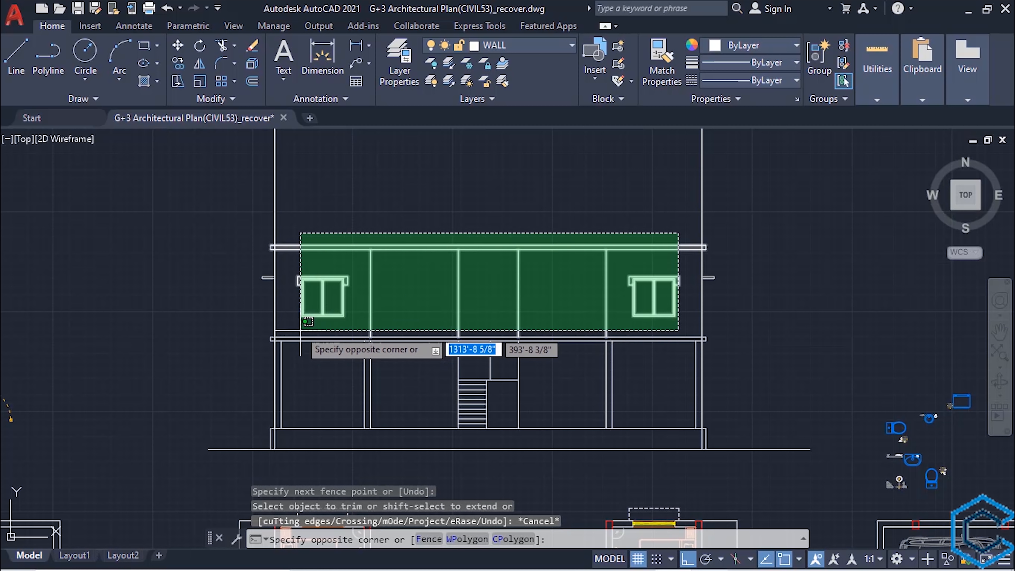
click(295, 332)
click(717, 234)
scroll(709, 248, up, 4)
click(680, 261)
scroll(683, 265, down, 2)
middle_drag(426, 340, 827, 265)
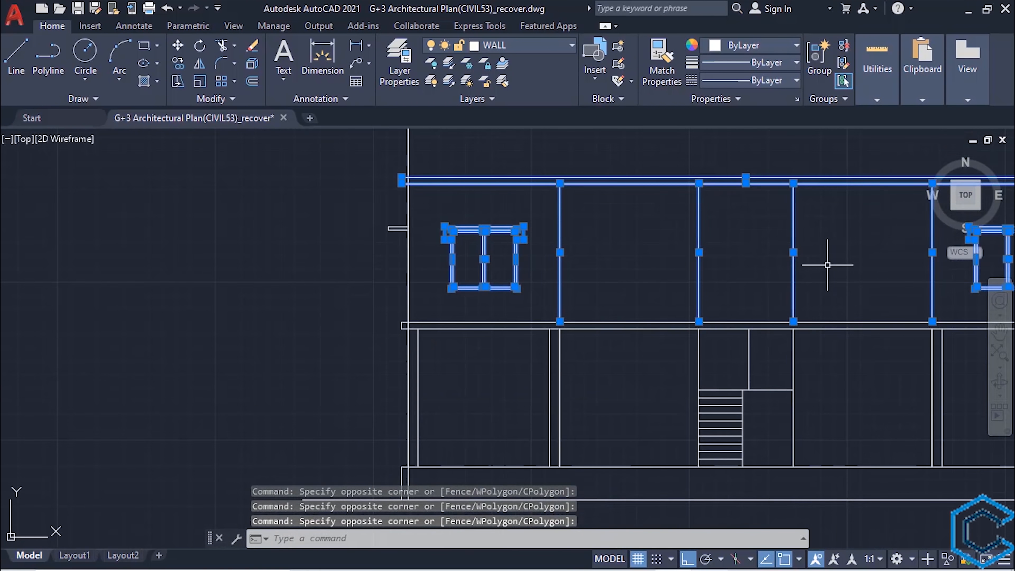
scroll(467, 231, up, 1)
click(475, 177)
click(431, 308)
scroll(656, 292, down, 2)
mouse_move(728, 297)
middle_down()
mouse_move(453, 293)
mouse_move(448, 320)
middle_up()
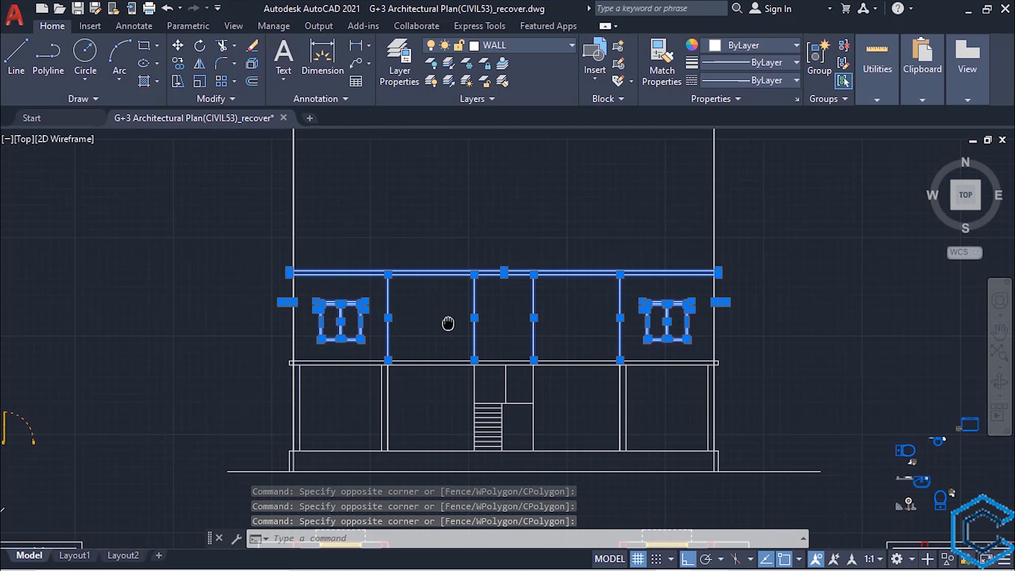
text(CO)
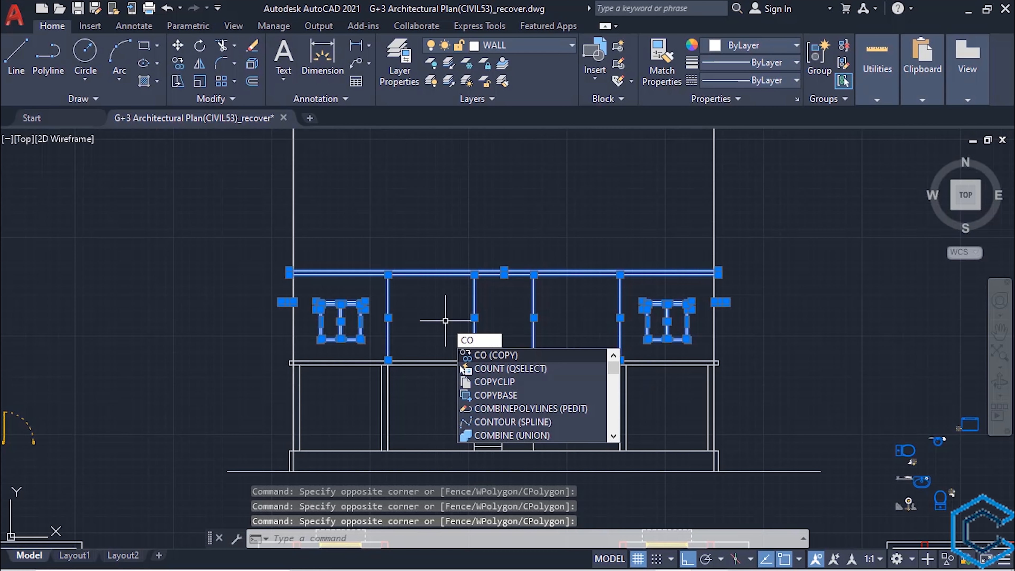
key(Return)
scroll(316, 352, up, 5)
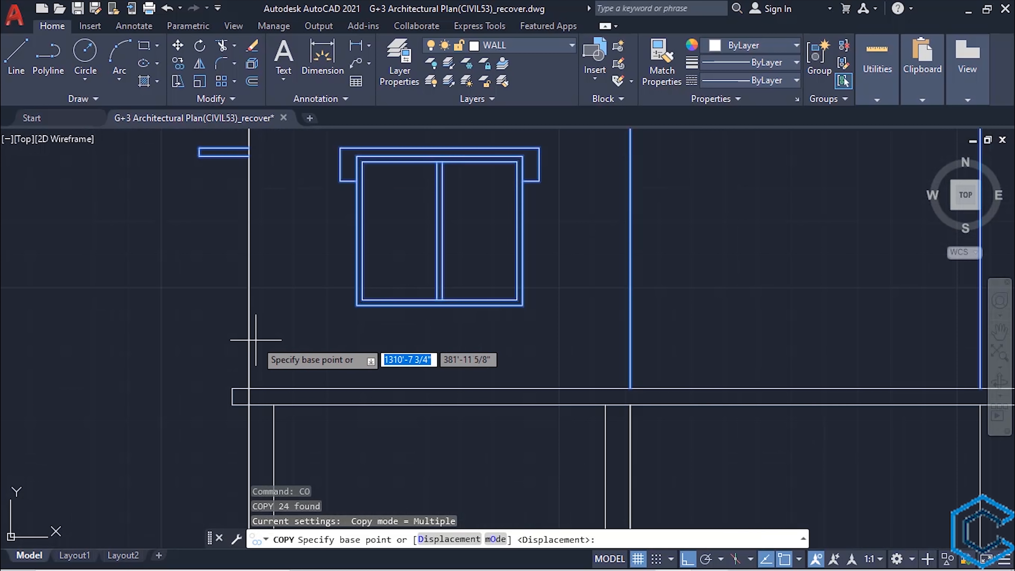
click(248, 389)
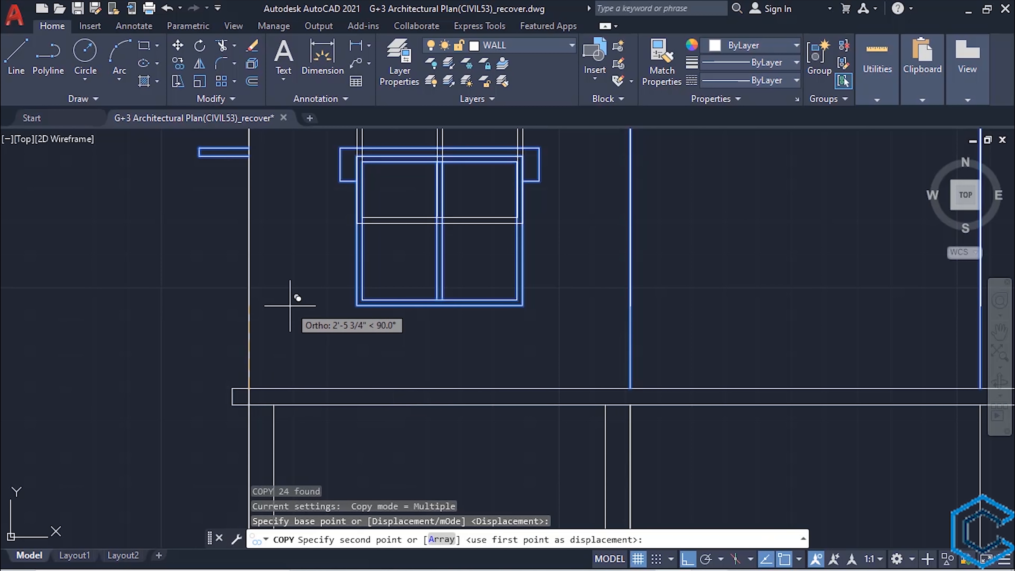
scroll(290, 305, down, 2)
middle_drag(291, 305, 326, 429)
middle_drag(318, 295, 345, 363)
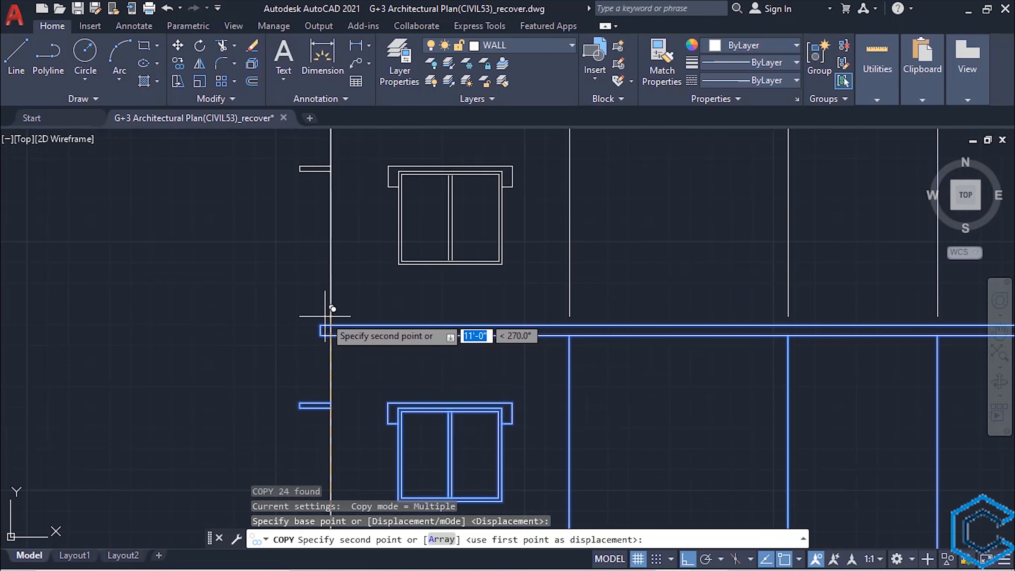
scroll(324, 316, up, 2)
click(333, 329)
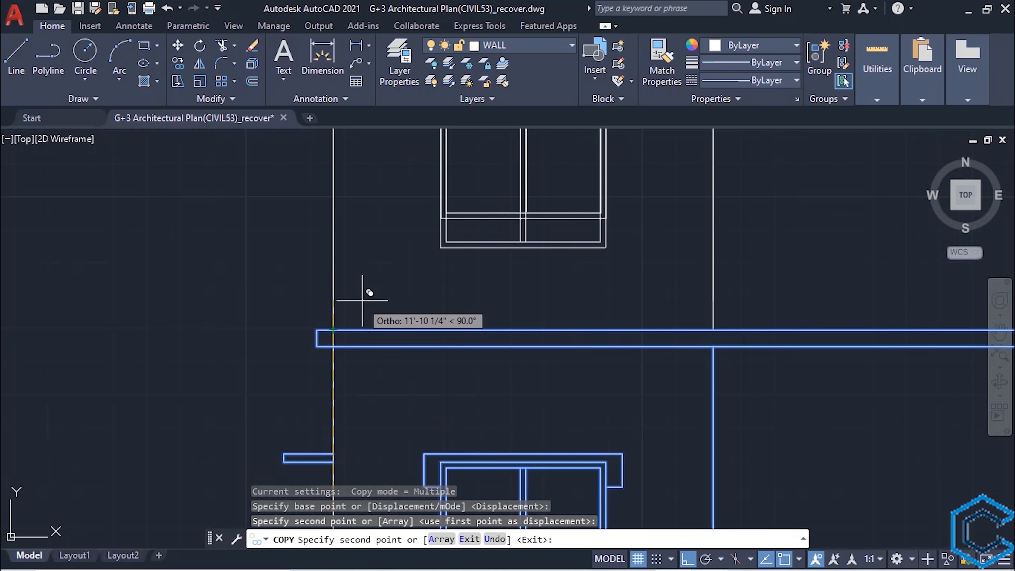
- Place another copy of the storey on the second floor's top slab to form the third floor, and finish copying
scroll(362, 302, down, 2)
scroll(365, 266, up, 2)
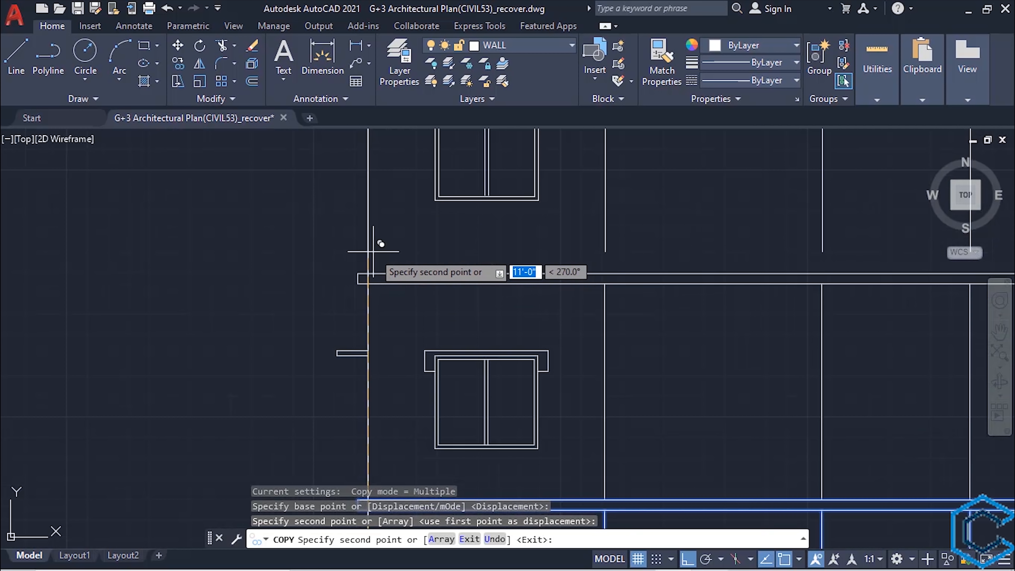
click(367, 273)
scroll(384, 278, down, 3)
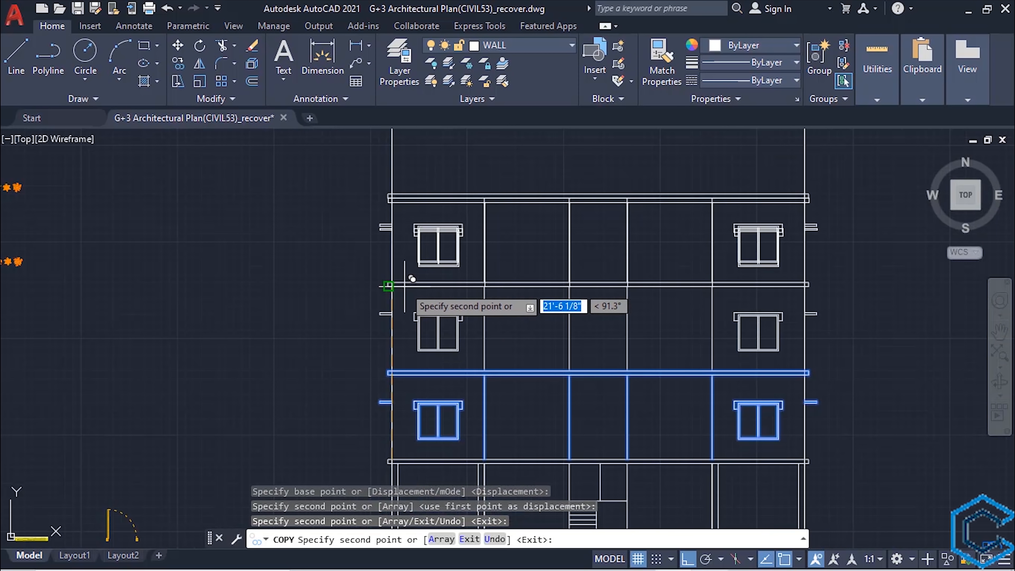
key(Escape)
scroll(566, 324, down, 2)
mouse_move(566, 325)
middle_down()
mouse_move(542, 317)
mouse_move(485, 258)
middle_up()
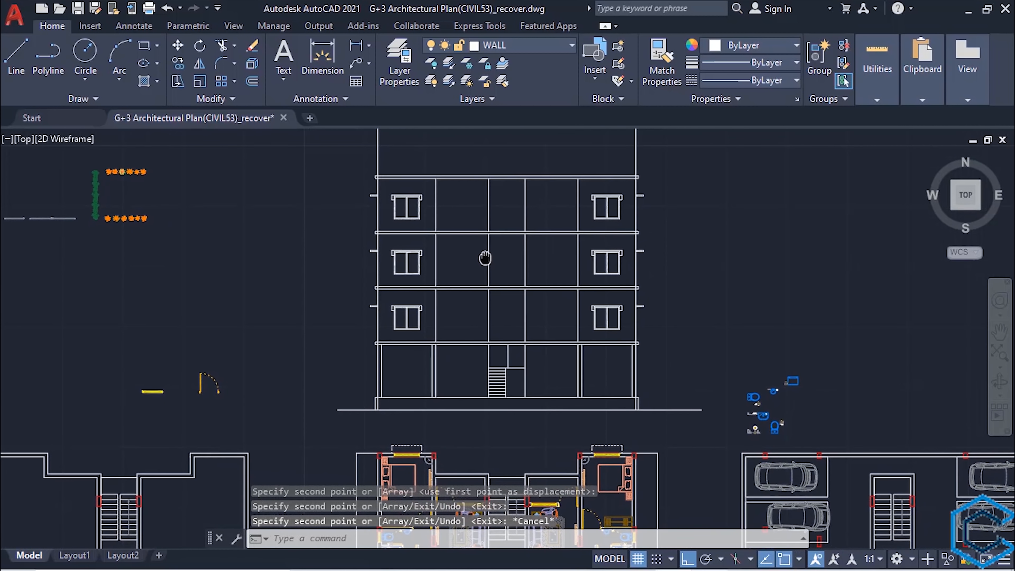
mouse_move(544, 290)
middle_down()
mouse_move(535, 304)
mouse_move(493, 289)
middle_up()
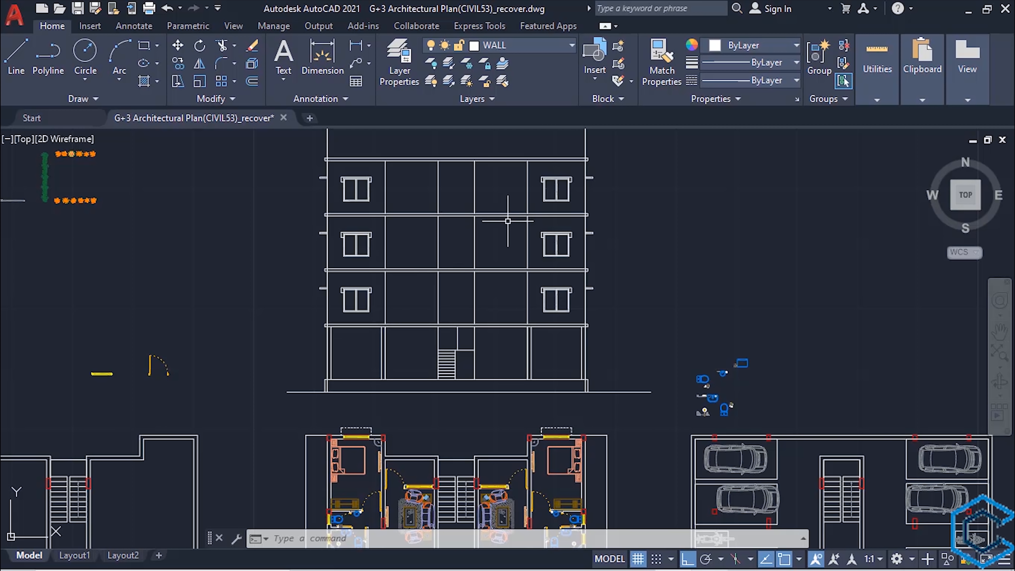
mouse_move(444, 224)
middle_down()
mouse_move(424, 320)
mouse_move(422, 296)
middle_up()
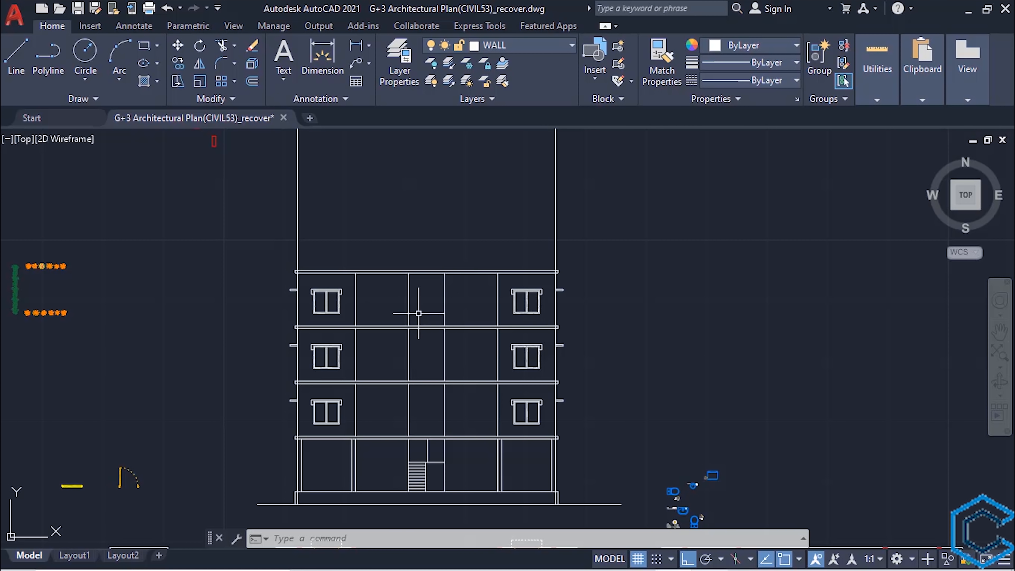
key(ctrl+z)
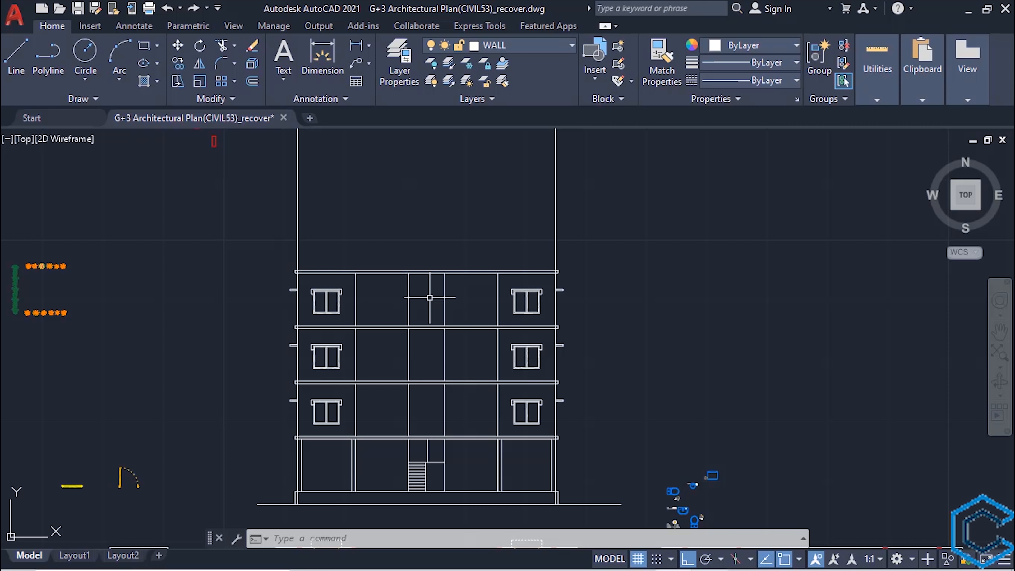
- Offset the top edge of the third floor's roof slab 8' upward
scroll(430, 297, up, 3)
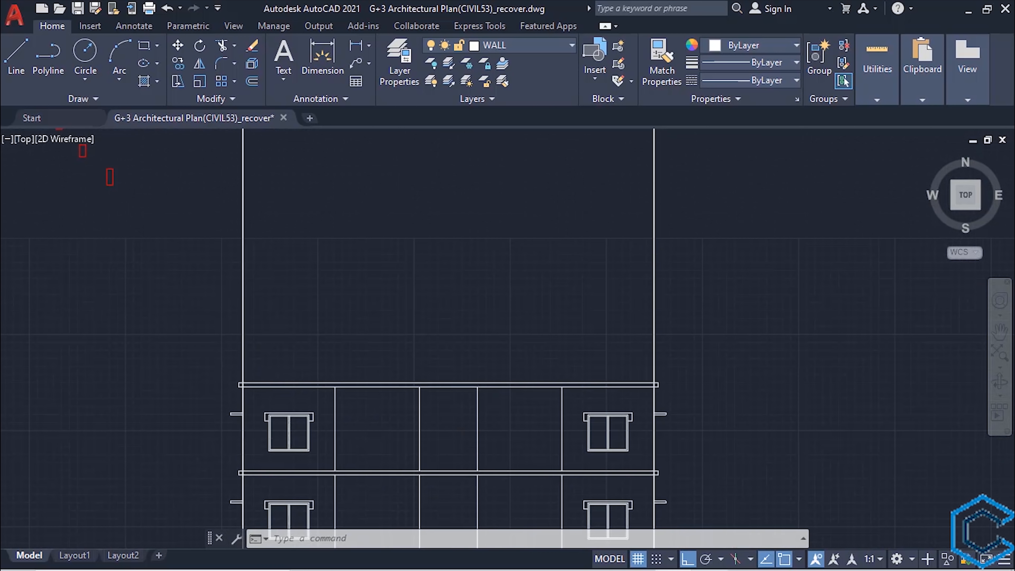
text(o)
key(Return)
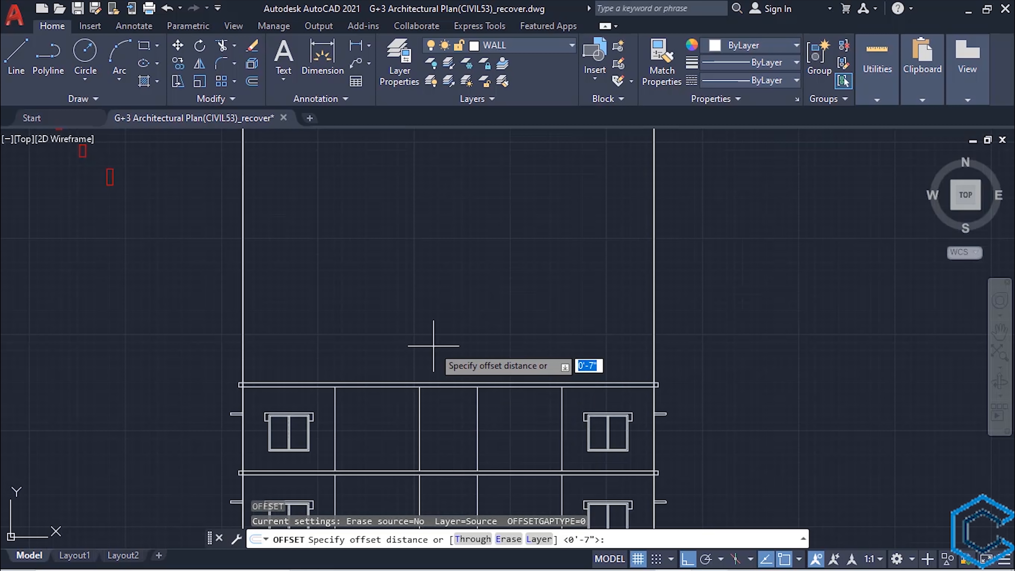
text(8')
key(Return)
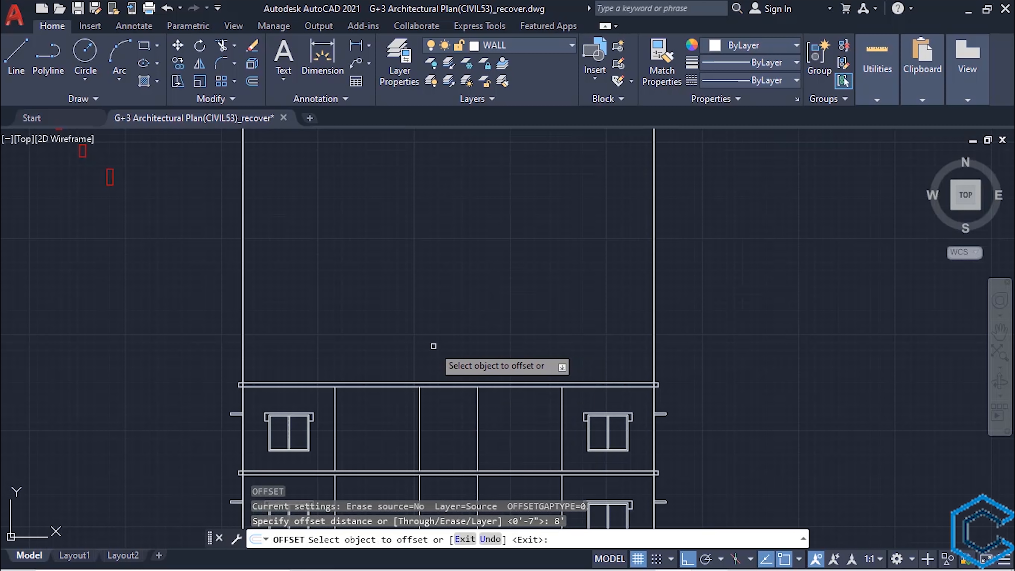
click(448, 384)
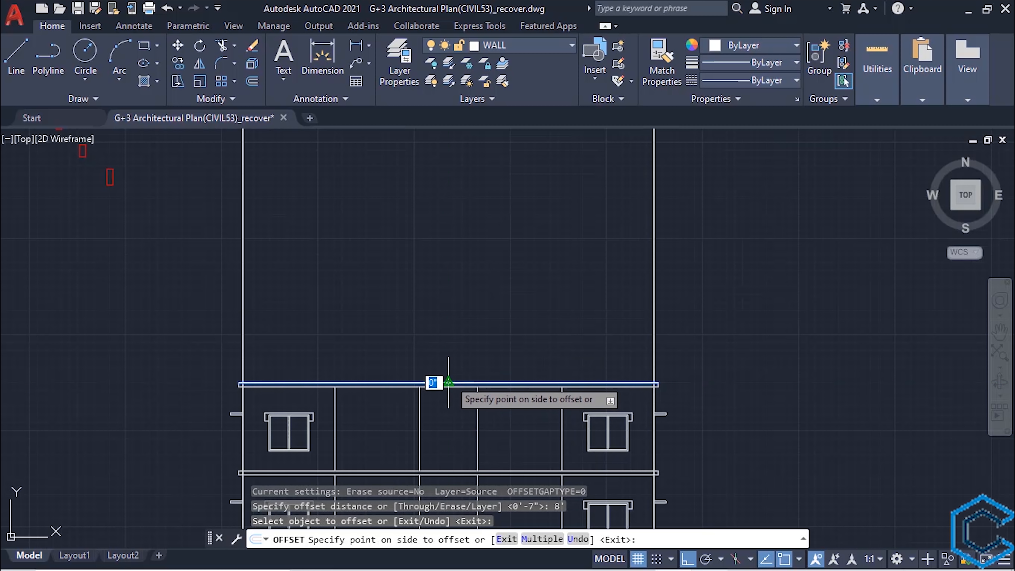
click(439, 245)
key(Escape)
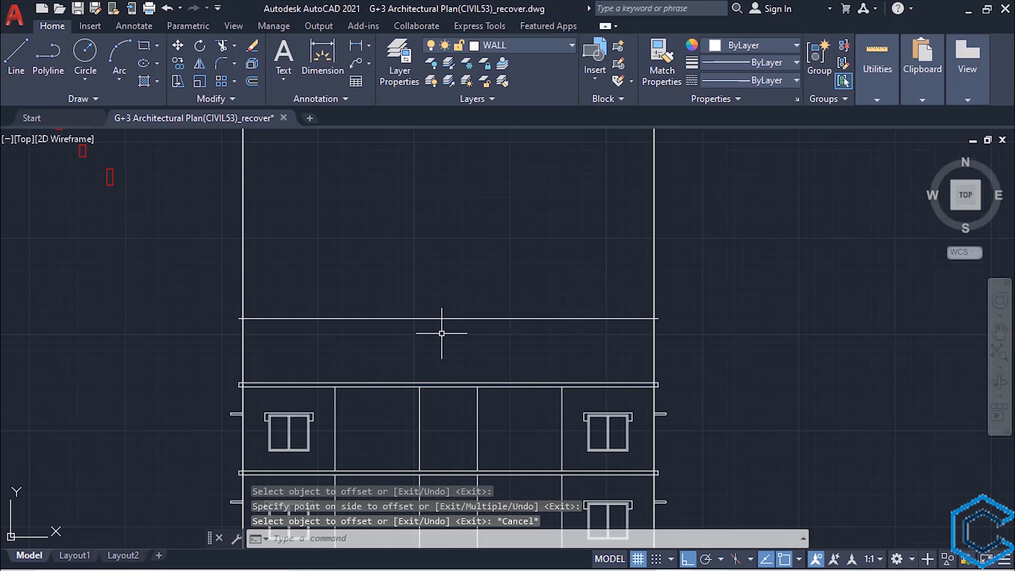
- Offset the uppermost horizontal line 6" downward to give the upper roof slab its thickness
key(Return)
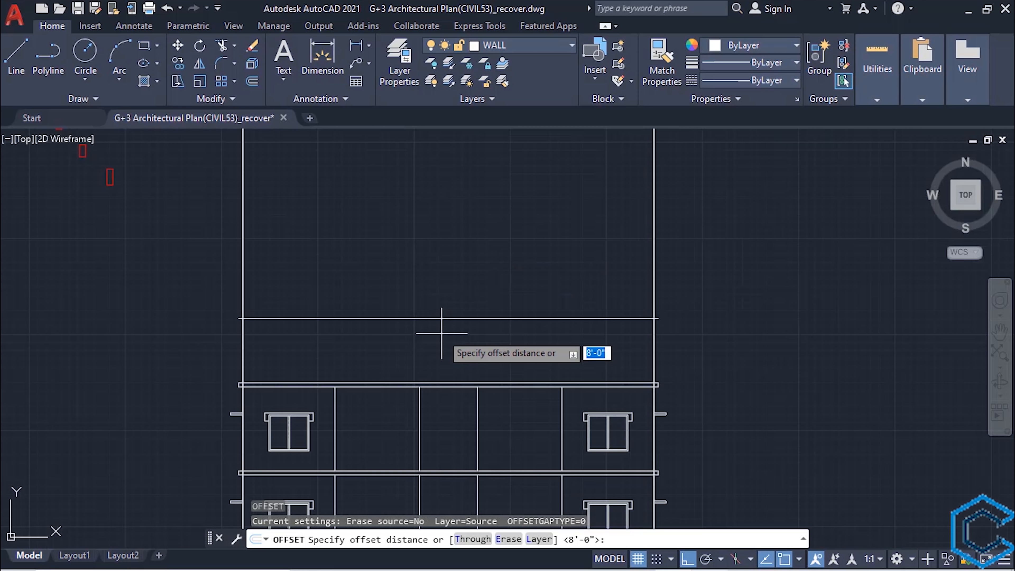
text(6")
key(Return)
scroll(568, 388, up, 2)
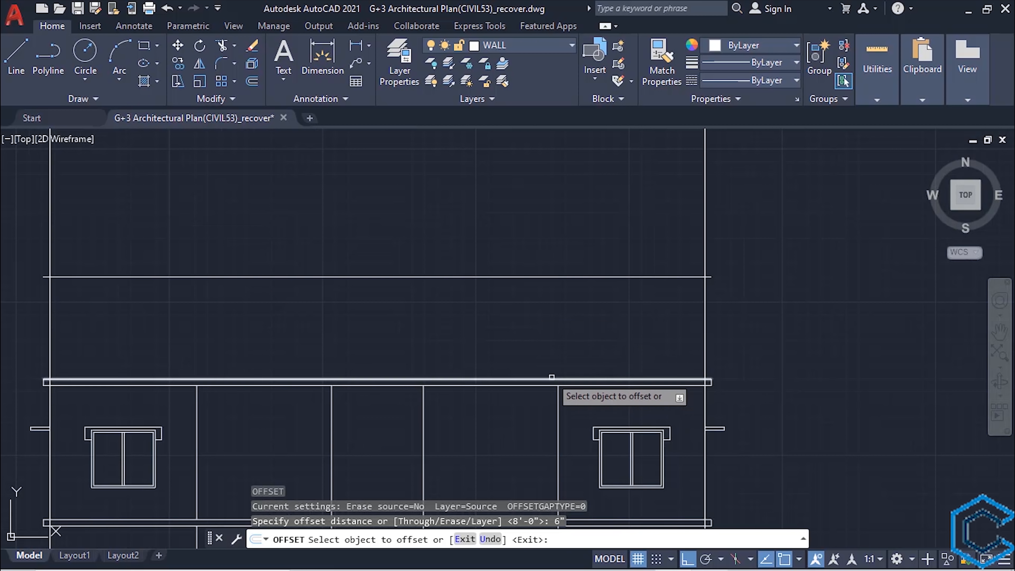
click(471, 276)
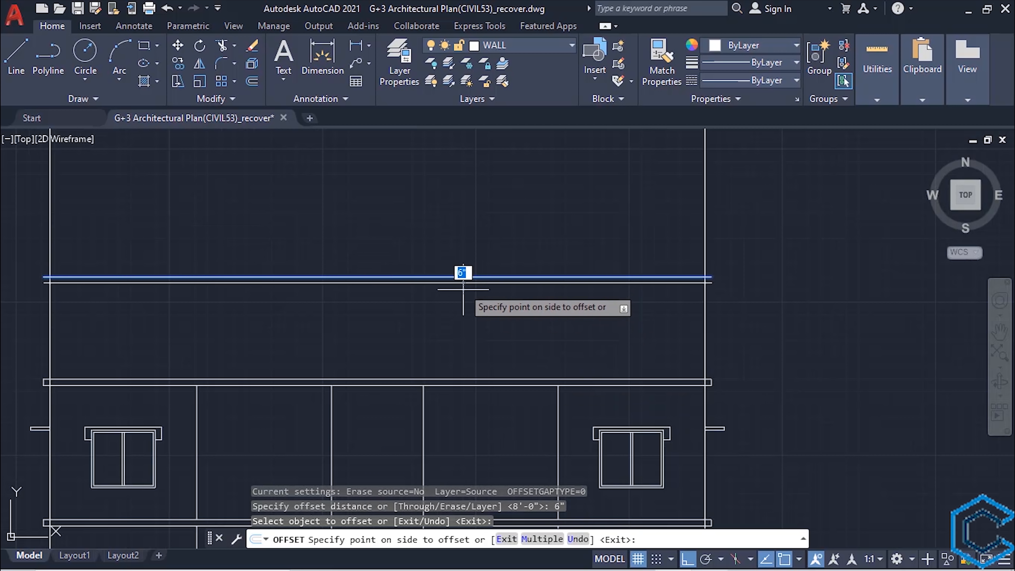
click(476, 325)
scroll(477, 326, down, 2)
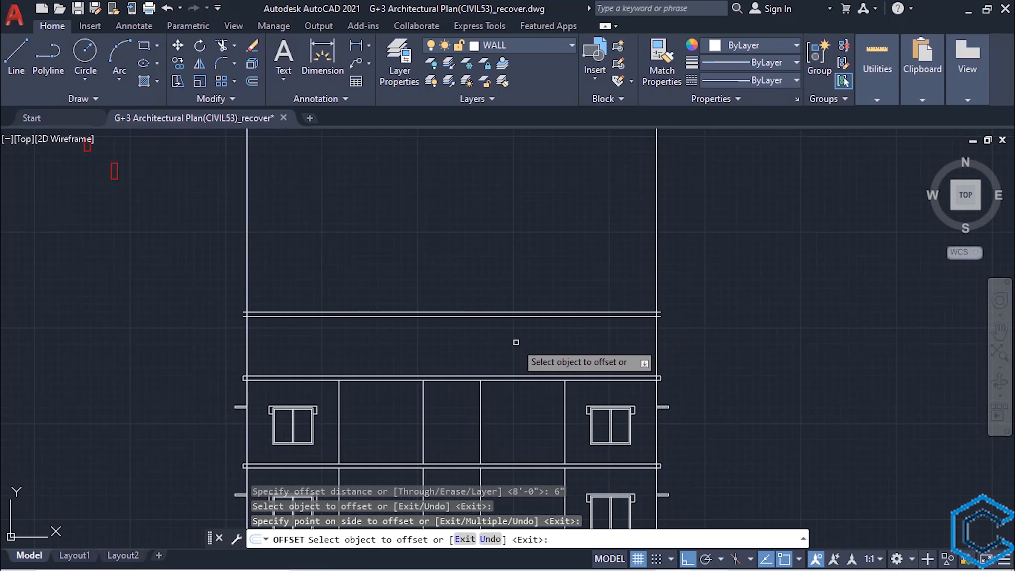
key(Escape)
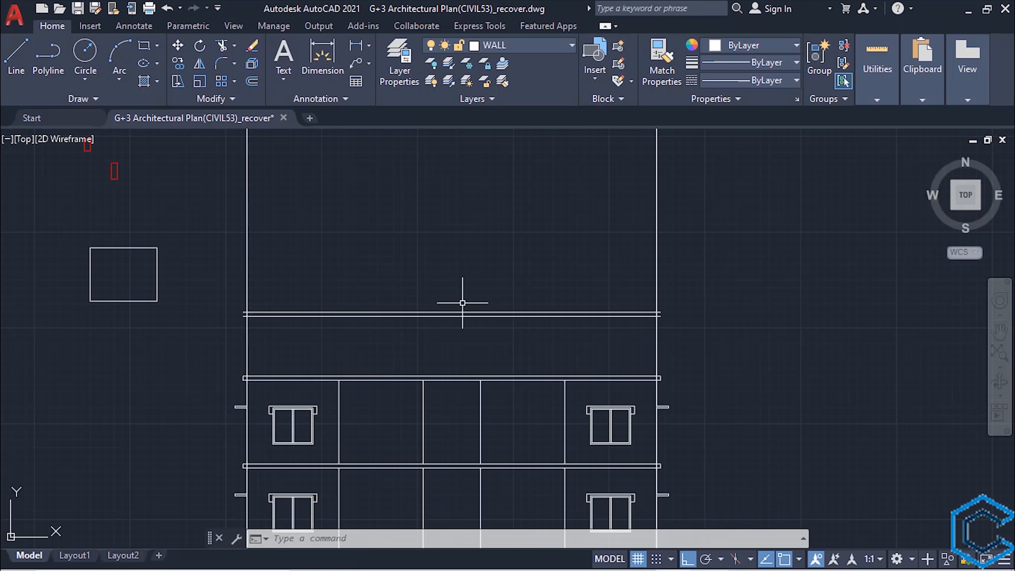
- Offset the top edge of the third floor's roof slab 2'6" upward
mouse_move(452, 310)
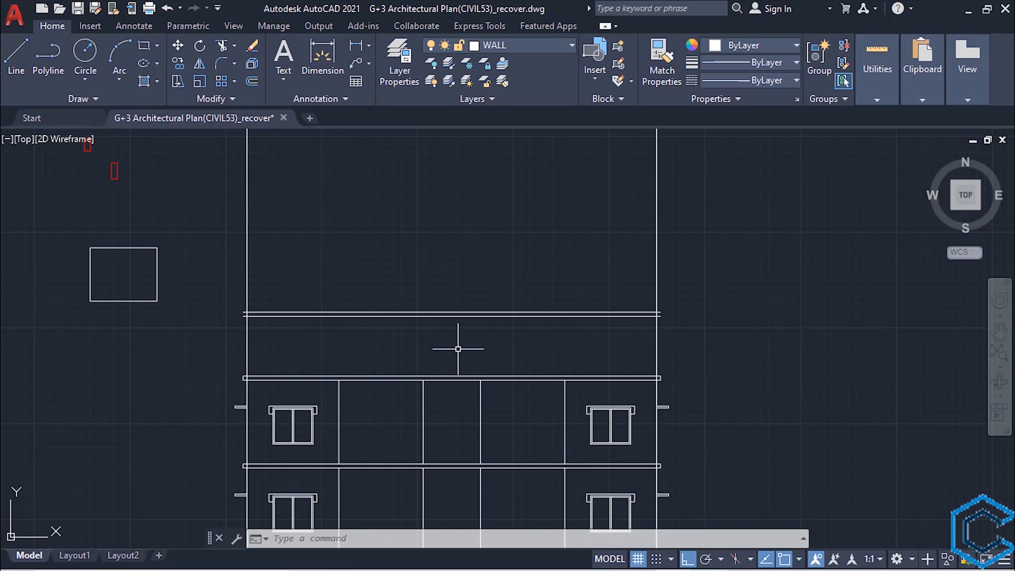
text(o)
key(Return)
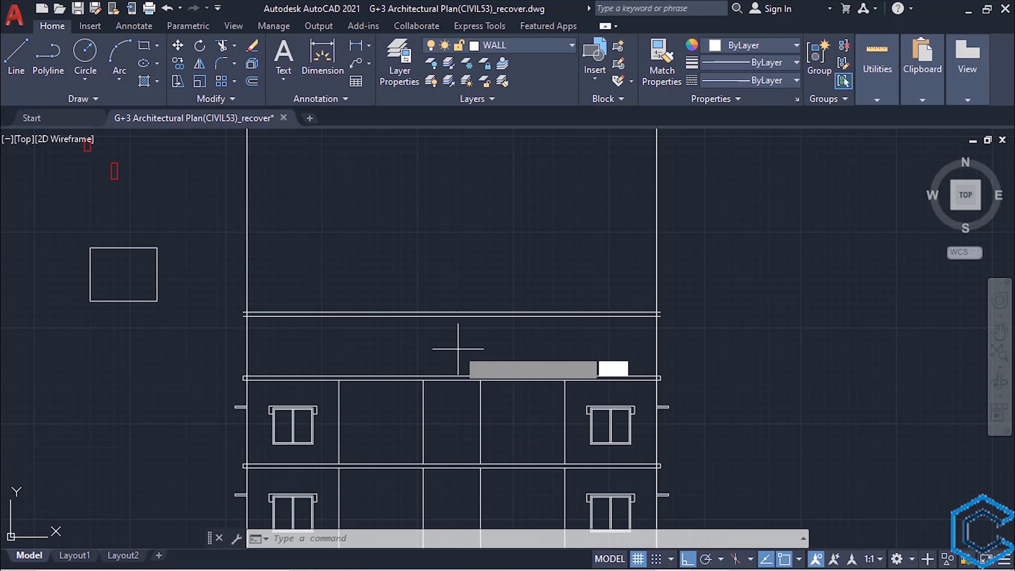
text(2)
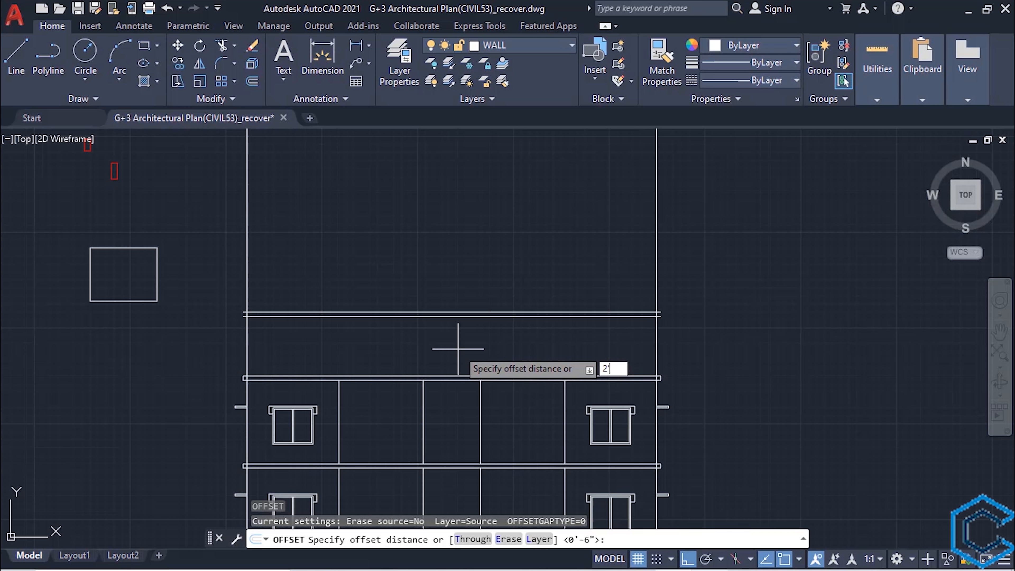
text('6")
key(Return)
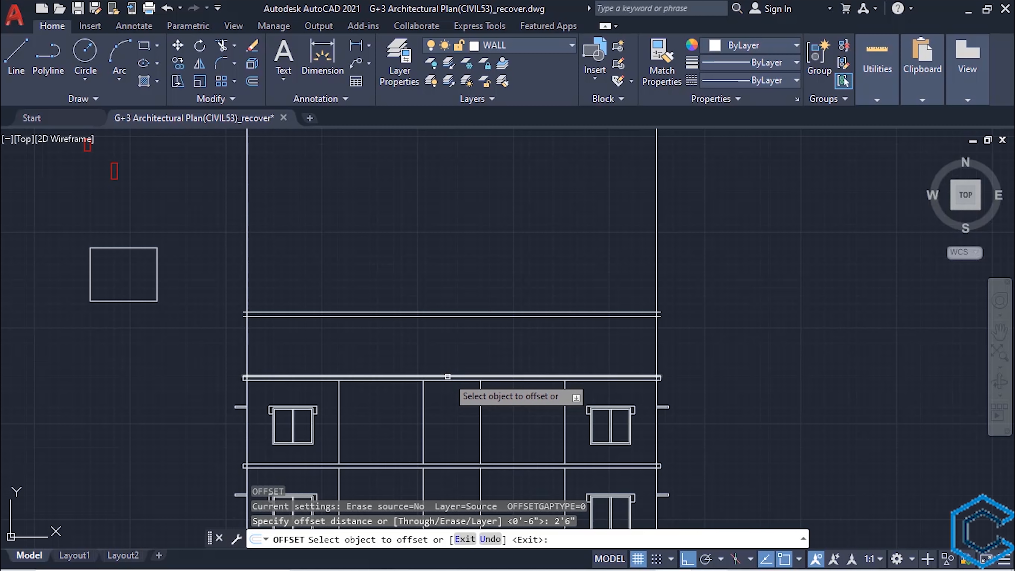
click(446, 376)
click(435, 353)
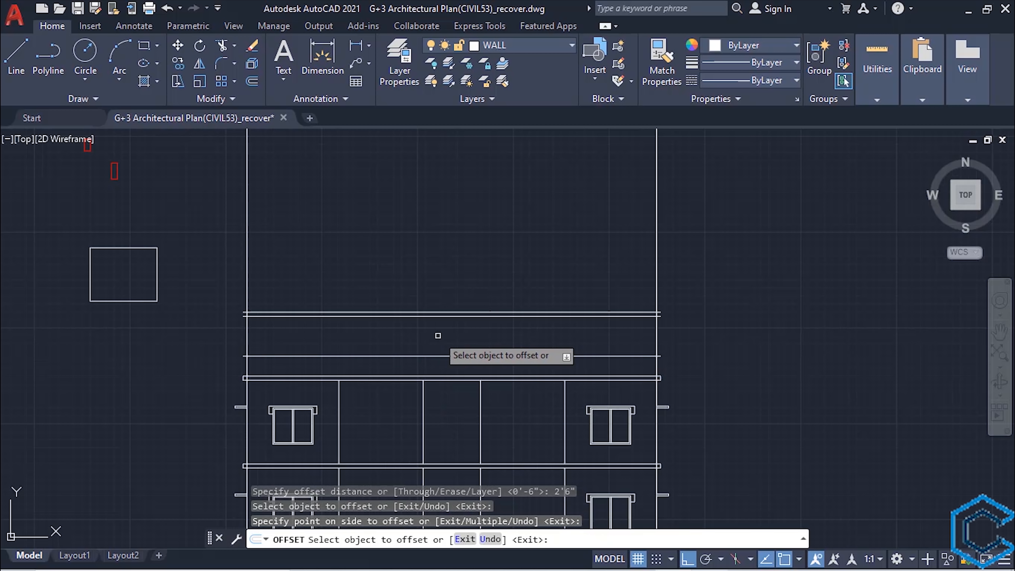
key(Escape)
- Offset the horizontal line 2'6" above the third floor's roof slab another 3" upward
scroll(438, 336, up, 5)
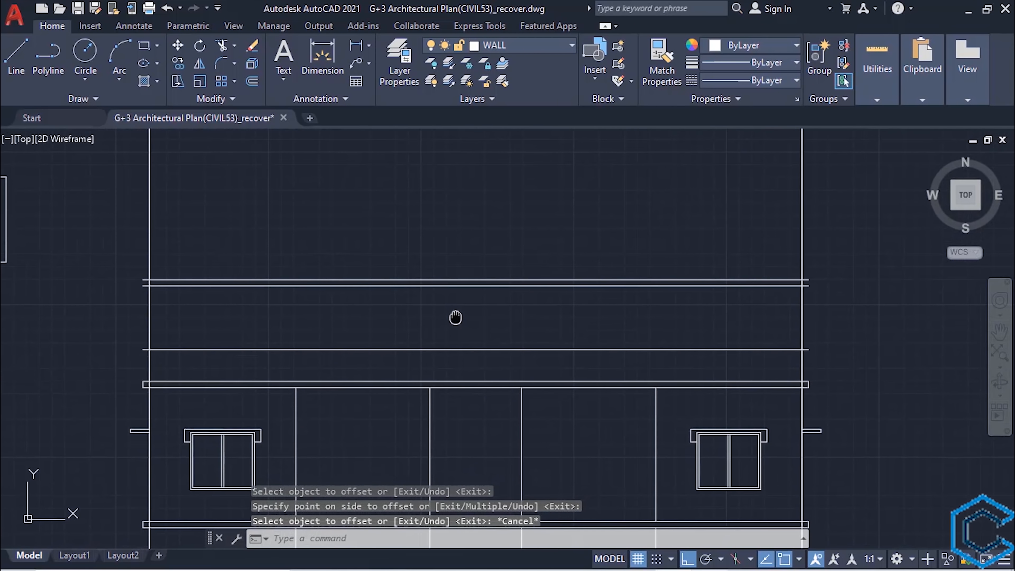
text(O)
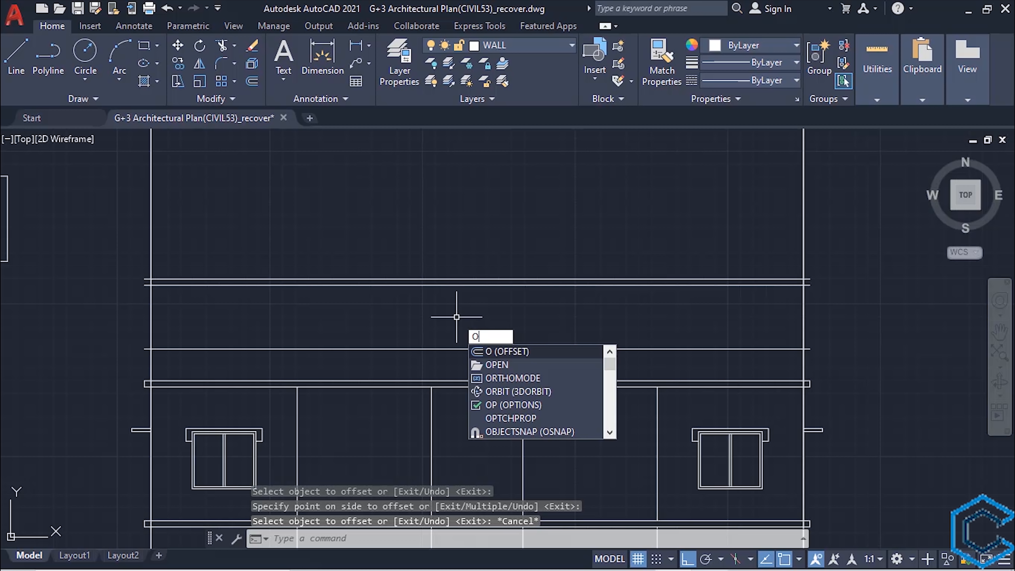
key(Return)
text(3)
key(Return)
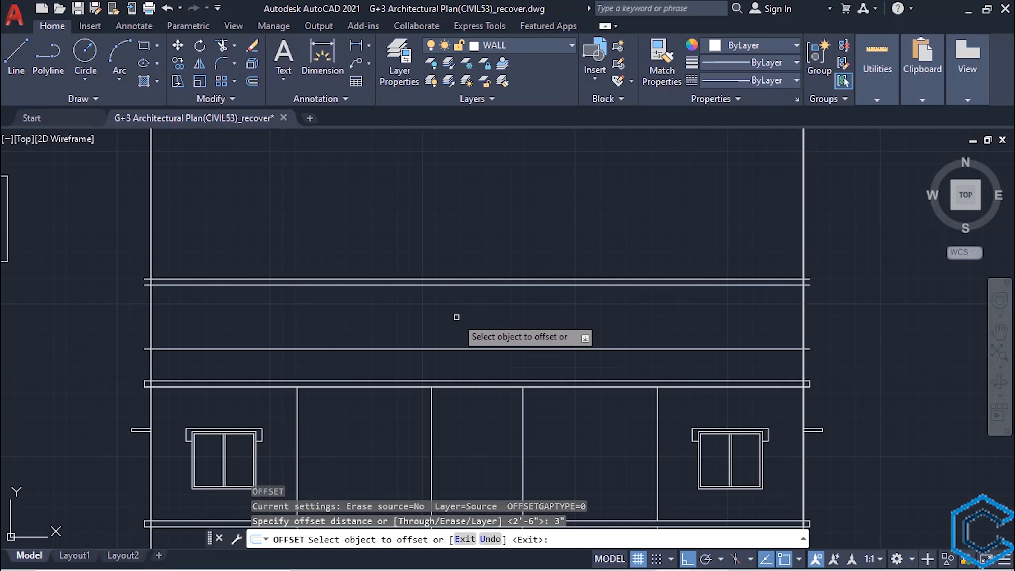
click(426, 343)
click(426, 347)
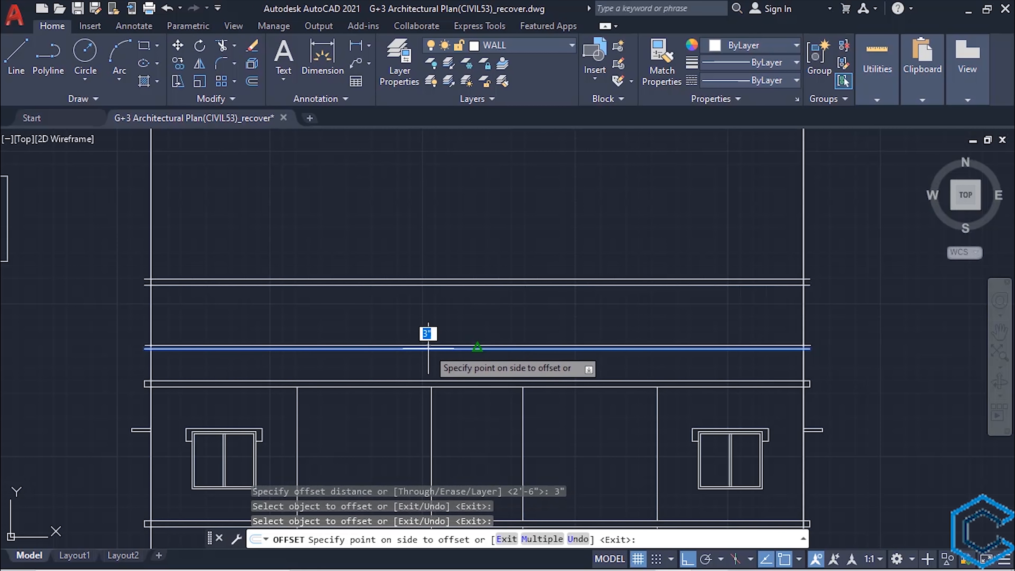
click(423, 313)
key(Escape)
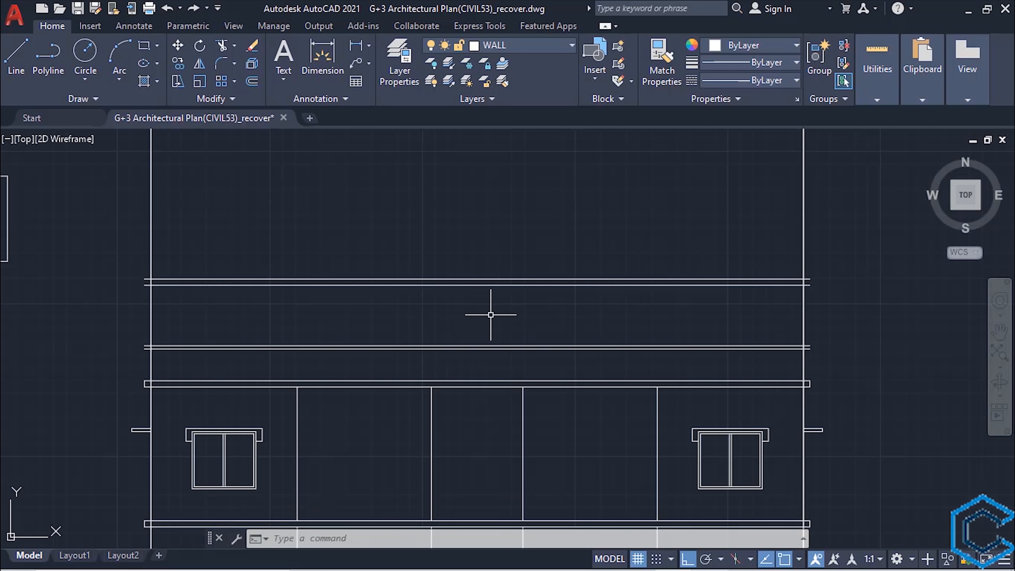
- Extend the two central vertical wall lines of the third floor up to the uppermost horizontal roof line
click(477, 278)
text(ex)
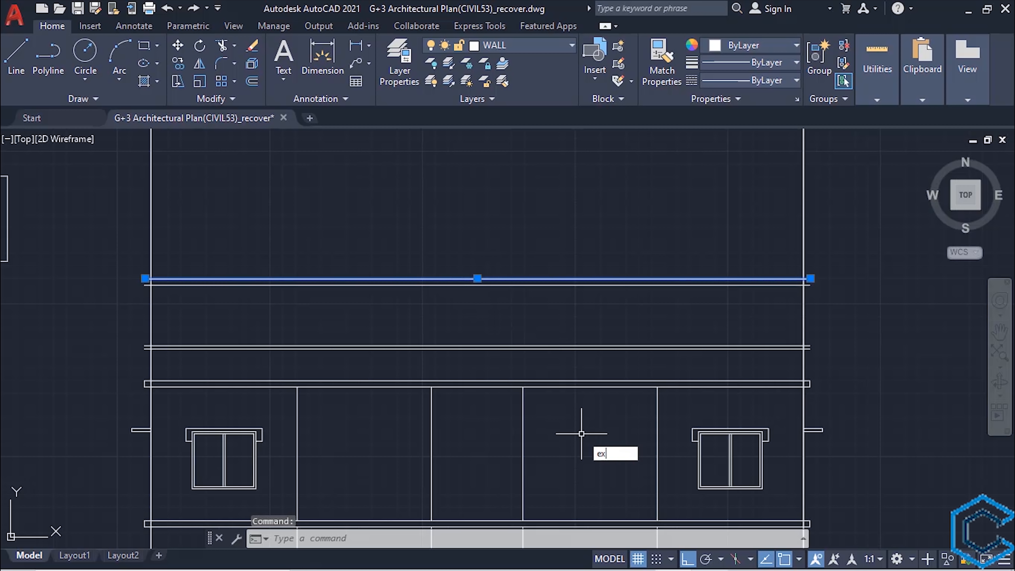
key(Return)
scroll(582, 434, down, 6)
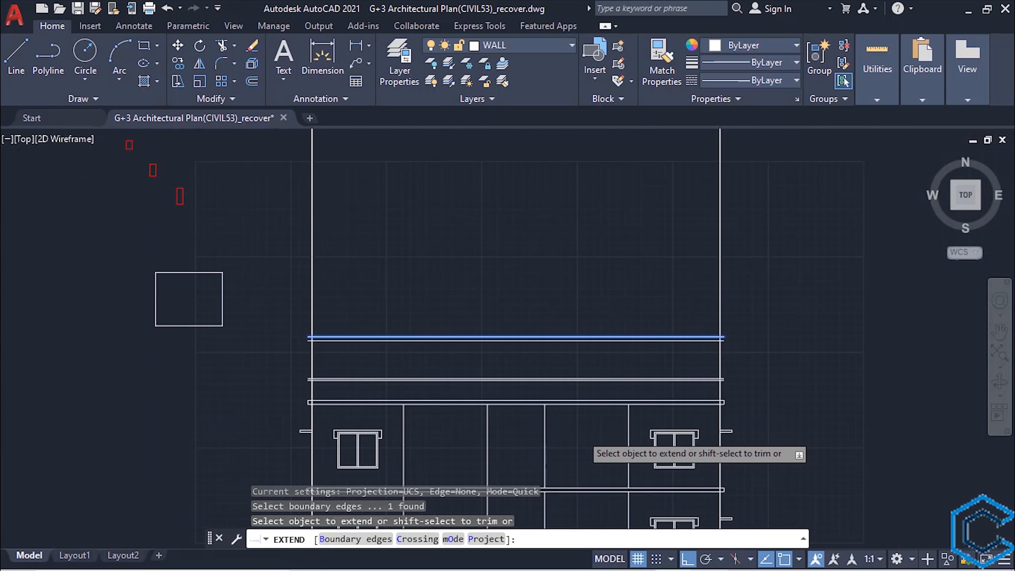
scroll(552, 411, up, 2)
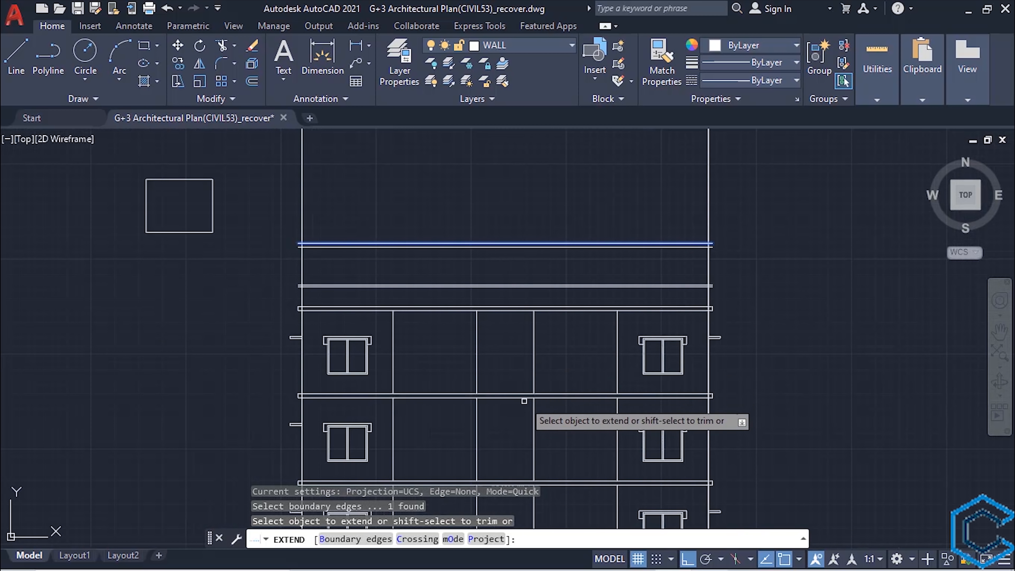
click(553, 337)
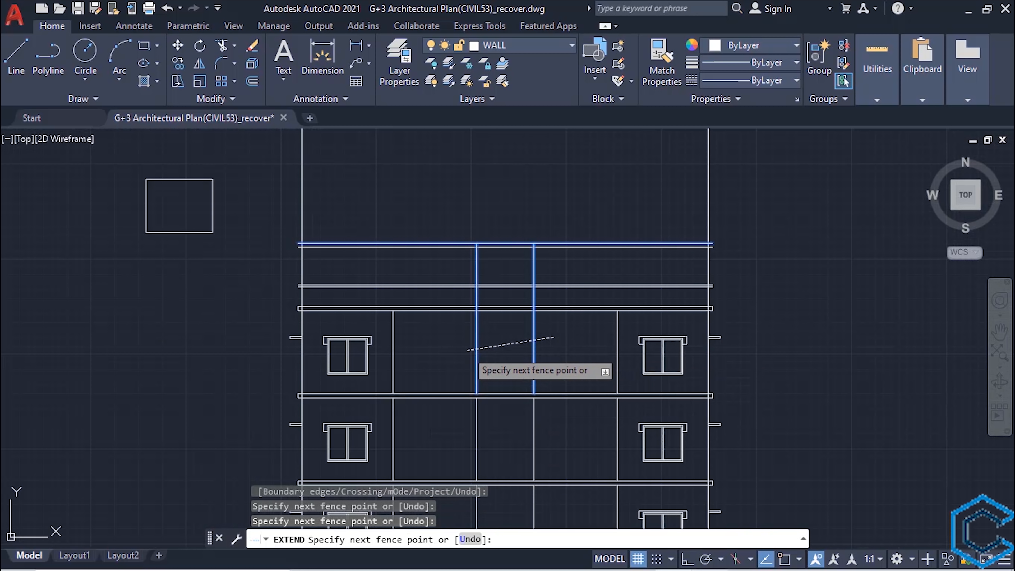
key(Return)
middle_drag(484, 340, 440, 404)
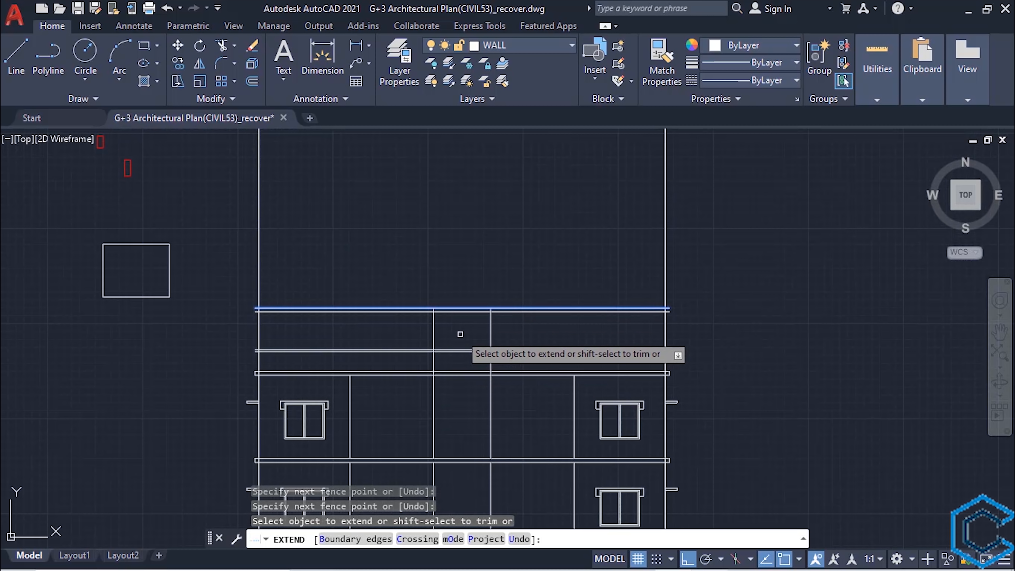
key(Escape)
- Trim the two upper roof slab lines on both sides of the central walls
scroll(464, 407, up, 2)
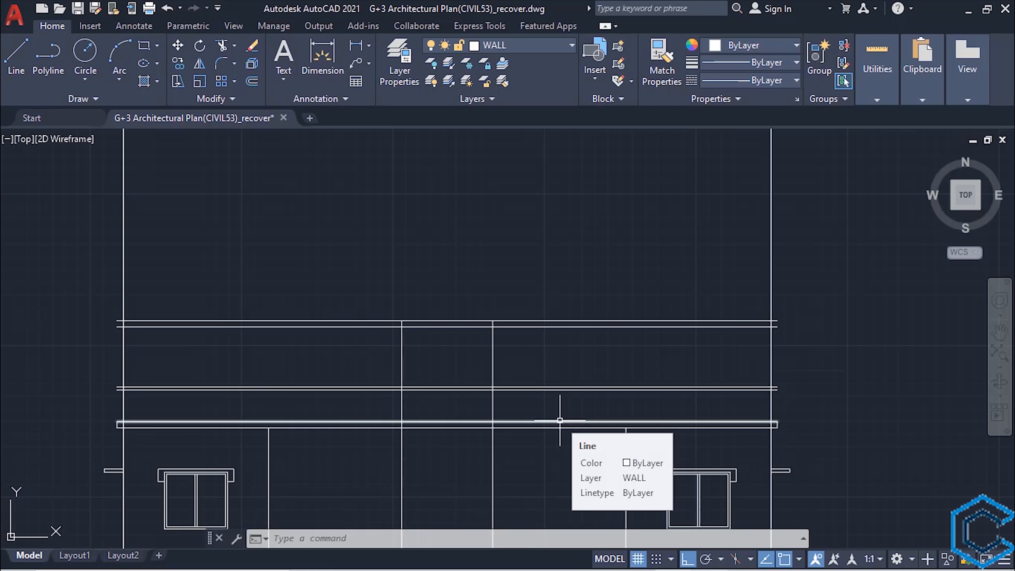
text(tr)
key(space)
drag(543, 343, 533, 276)
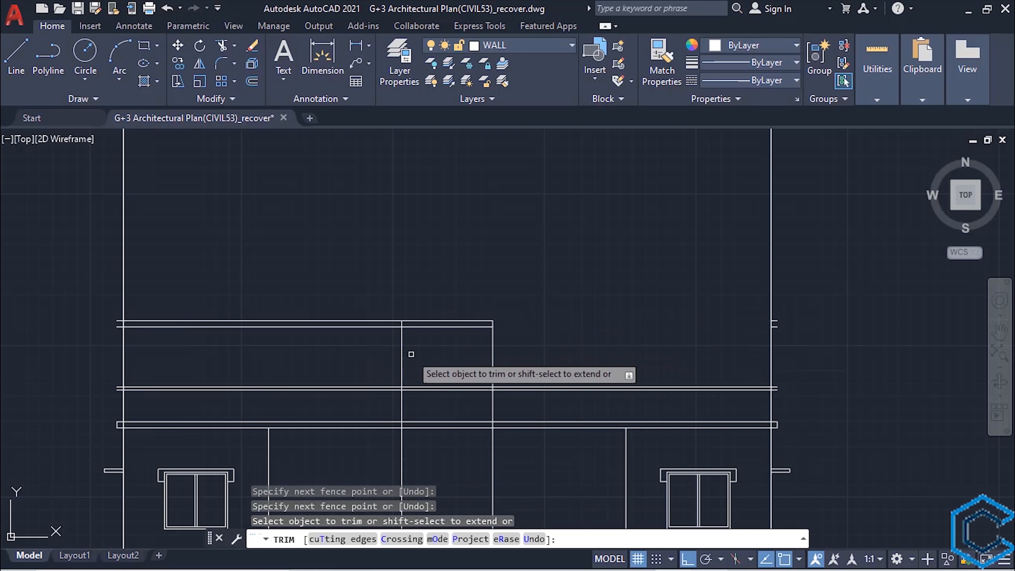
drag(372, 347, 260, 294)
drag(245, 262, 61, 326)
- Trim the outer wall lines above the parapet and the leftover slab line stubs at both building edges
click(83, 337)
click(122, 338)
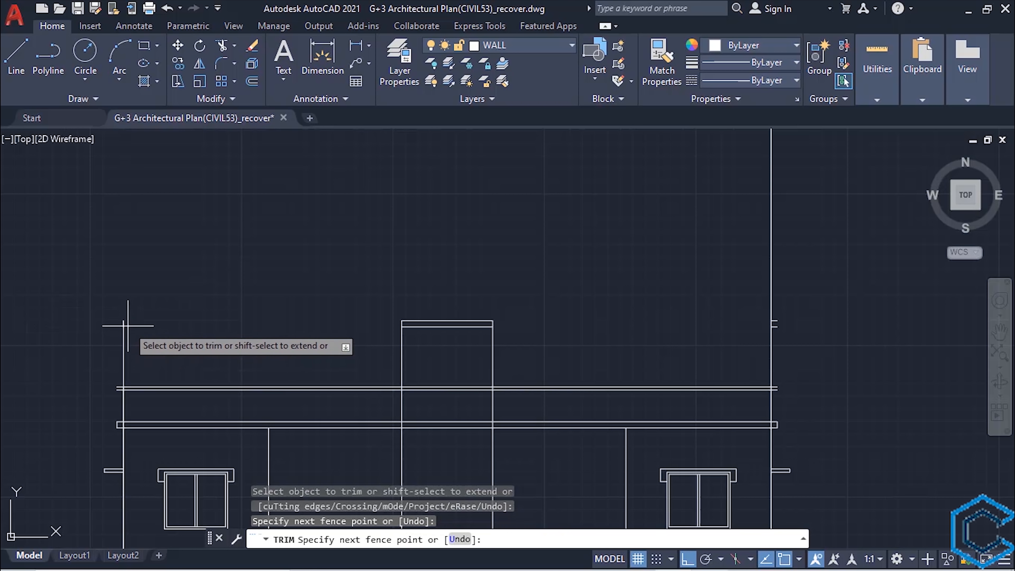
click(120, 325)
click(127, 324)
click(774, 327)
click(774, 320)
click(781, 334)
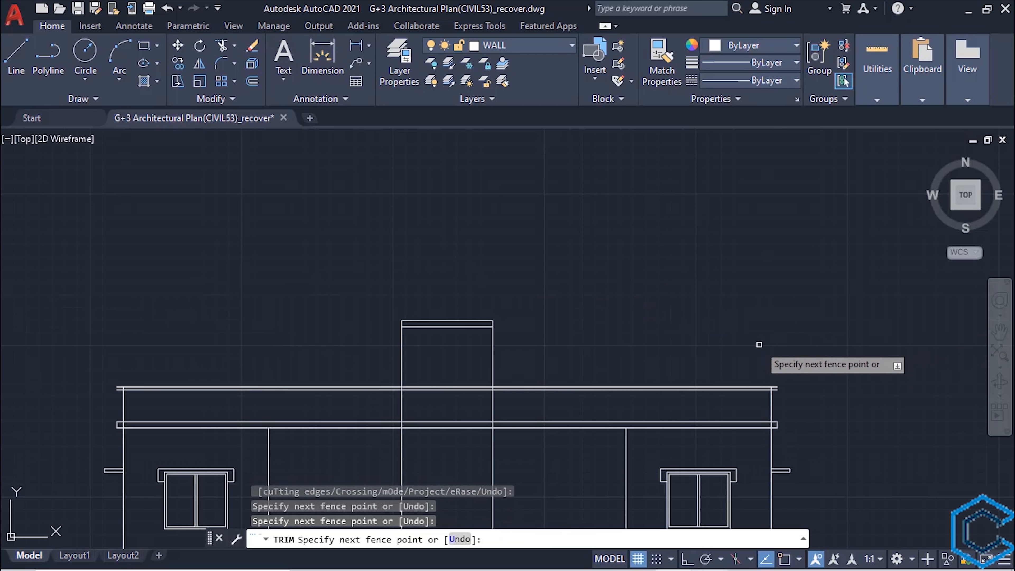
click(758, 345)
- Trim the two parapet lines between the central rooftop walls
middle_drag(561, 436, 584, 394)
drag(480, 339, 460, 366)
key(Escape)
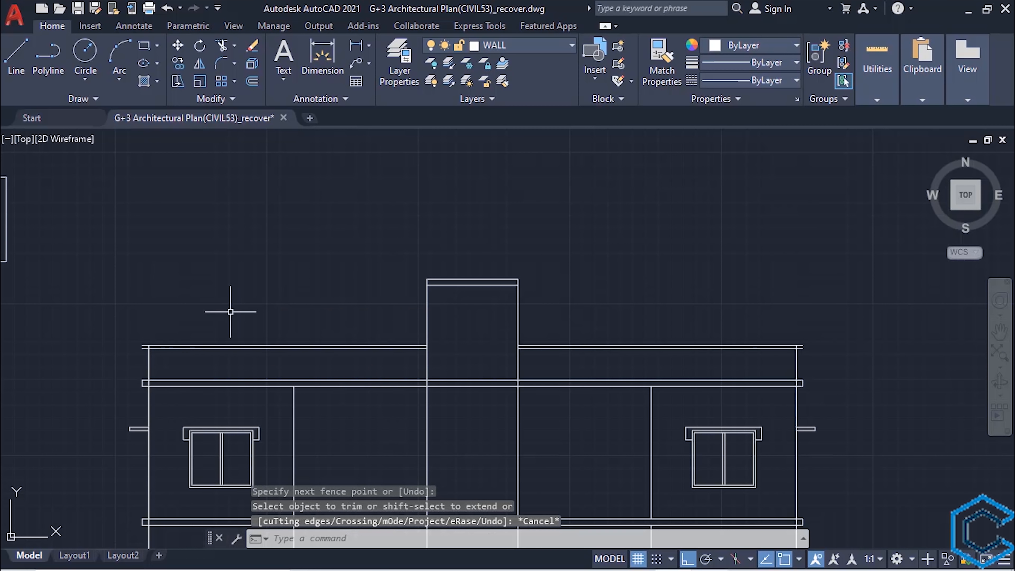
- Draw a short vertical line closing the left end of the parapet's 3" top band
scroll(164, 352, up, 2)
middle_drag(164, 352, 210, 373)
text(L)
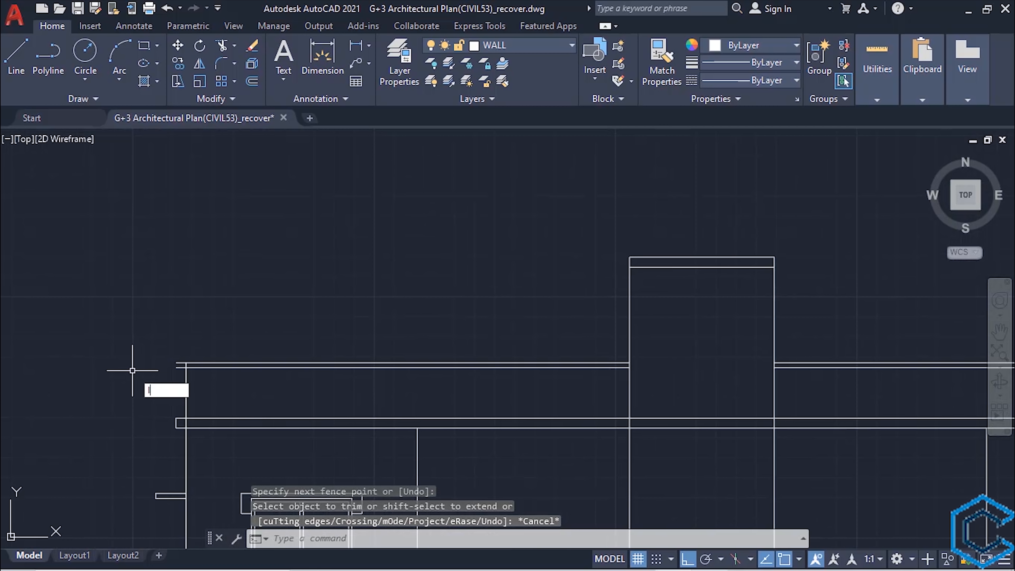
key(Return)
scroll(159, 378, up, 5)
click(227, 335)
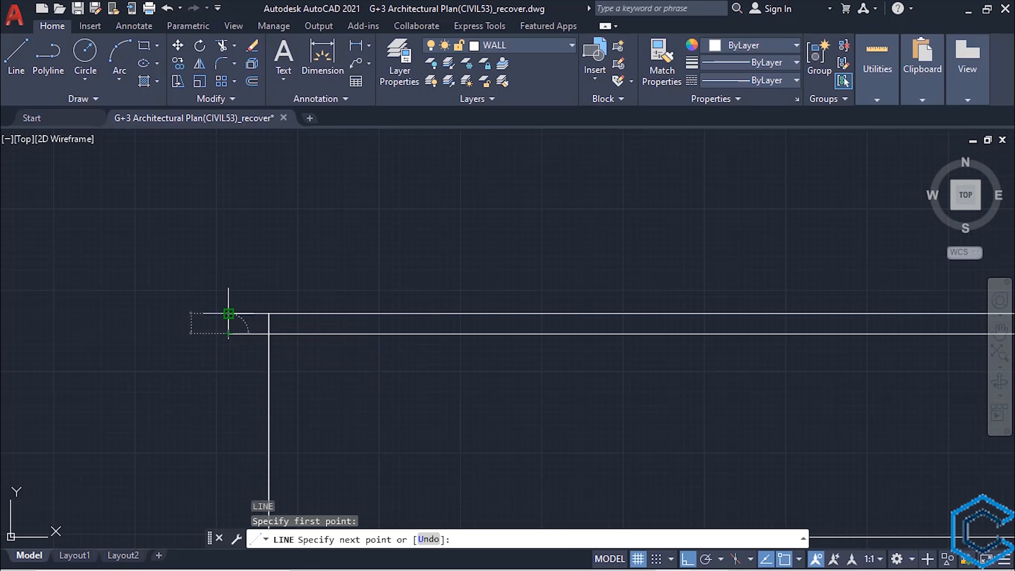
click(228, 314)
key(Escape)
- Draw a short vertical line closing the right end of the parapet's 3" top band
scroll(363, 367, down, 5)
scroll(495, 375, down, 2)
middle_drag(494, 375, 119, 344)
scroll(687, 319, up, 4)
key(Return)
click(629, 357)
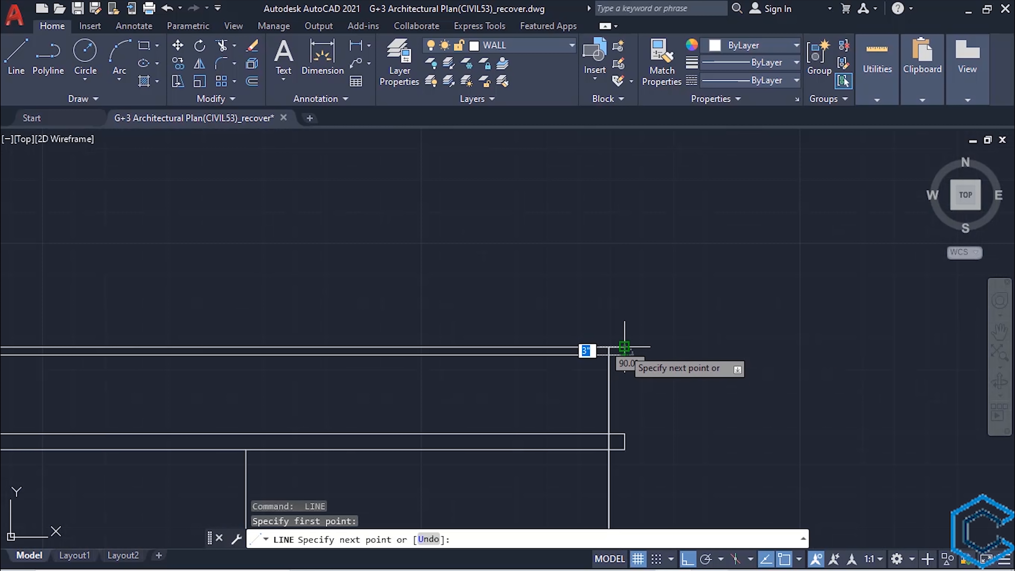
click(623, 347)
key(Escape)
- Trim the outer wall lines where they cross the parapet's top band at both ends
scroll(507, 390, down, 4)
middle_drag(414, 386, 781, 315)
text(tr)
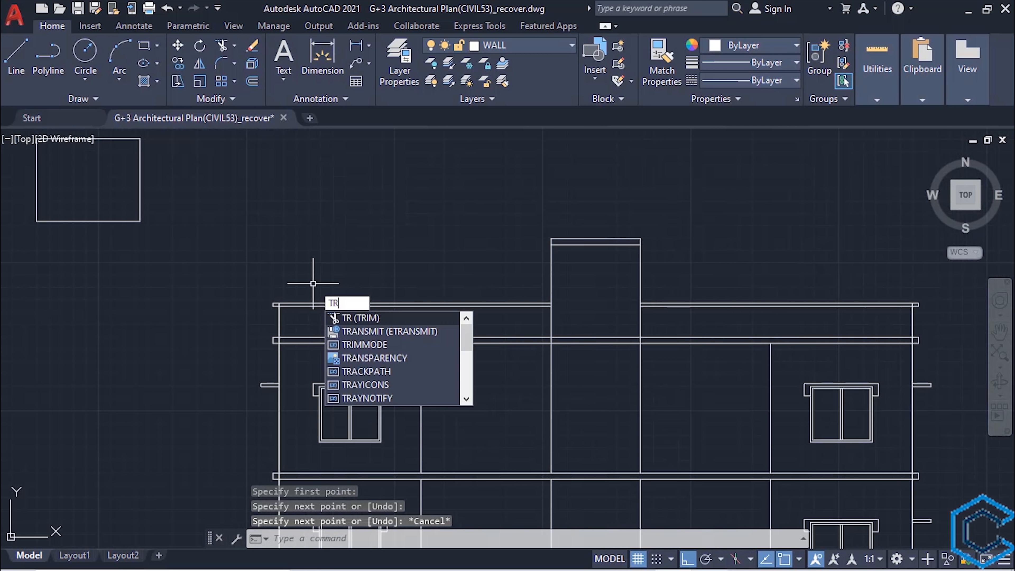
key(Return)
scroll(316, 313, up, 5)
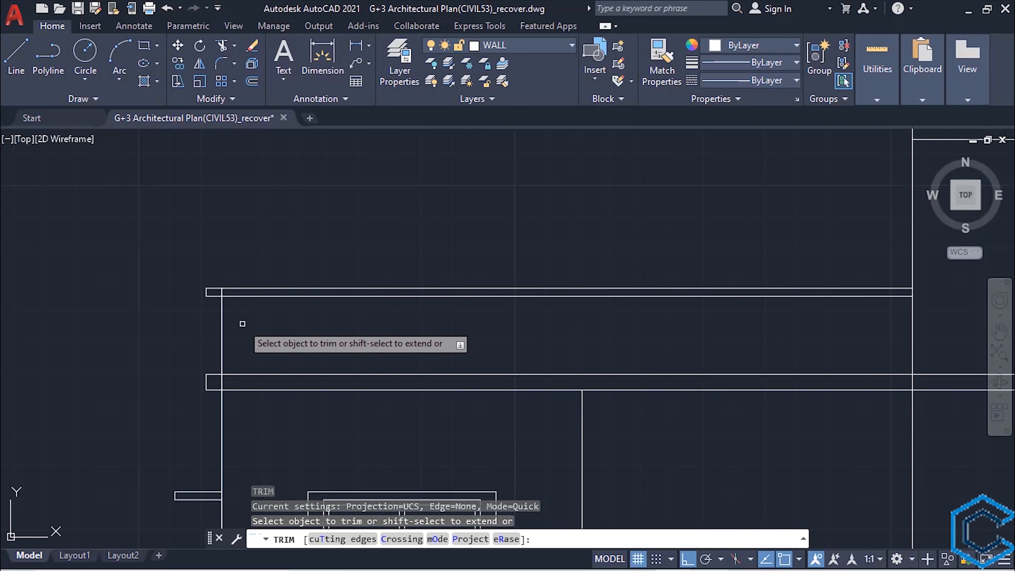
click(223, 290)
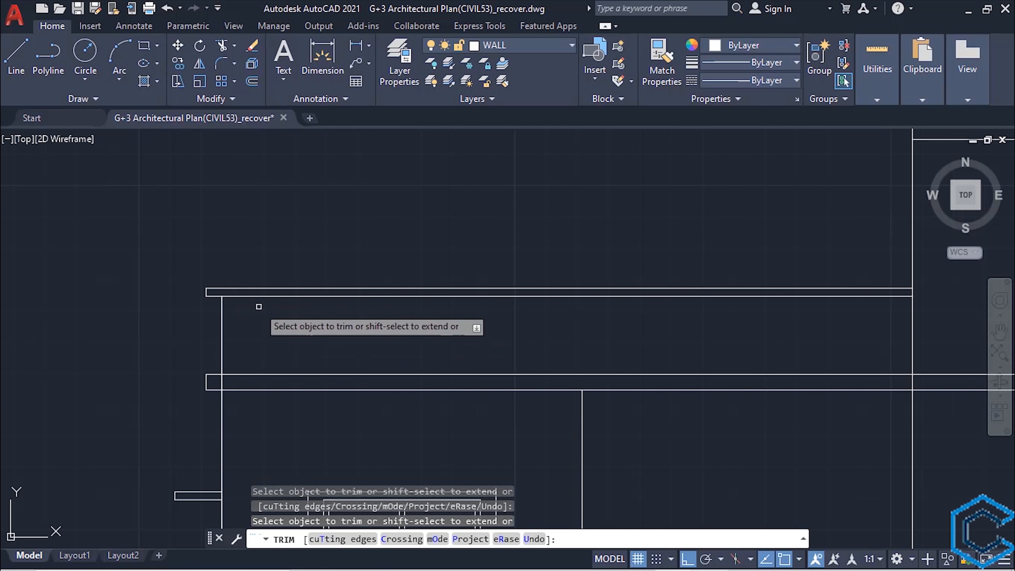
scroll(394, 340, down, 5)
scroll(693, 307, up, 8)
click(687, 363)
- Trim the two central wall lines where they cross the third floor's roof slab
scroll(690, 364, down, 8)
middle_drag(520, 427, 663, 353)
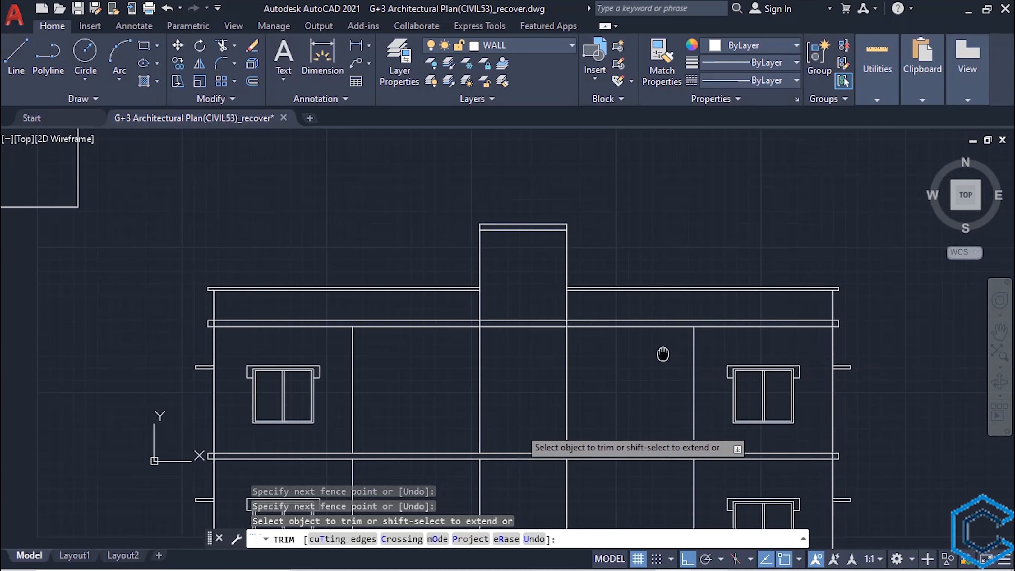
middle_drag(512, 345, 526, 352)
scroll(500, 317, up, 6)
click(860, 367)
click(463, 373)
scroll(511, 397, down, 4)
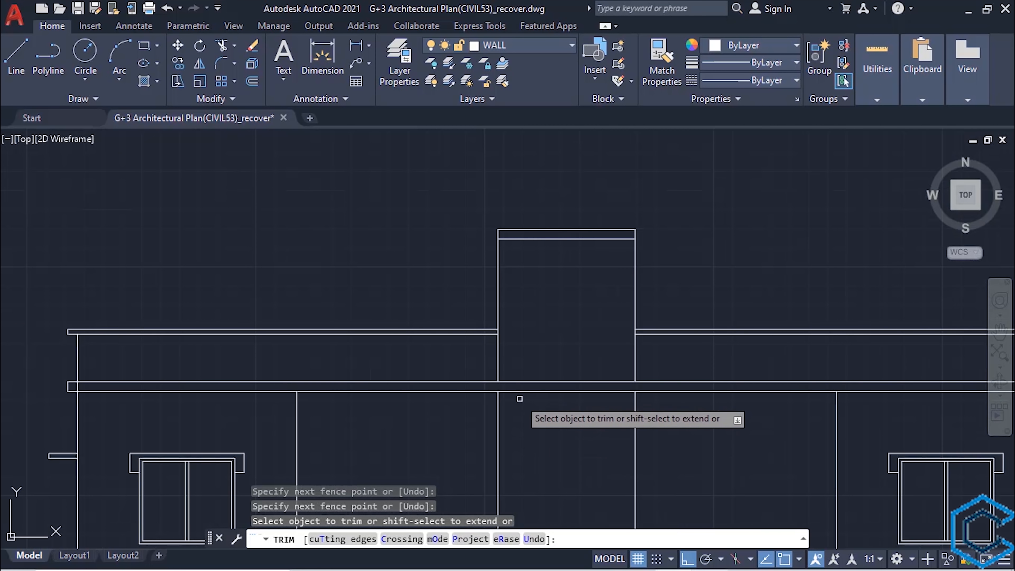
middle_drag(541, 434, 531, 340)
scroll(530, 339, down, 5)
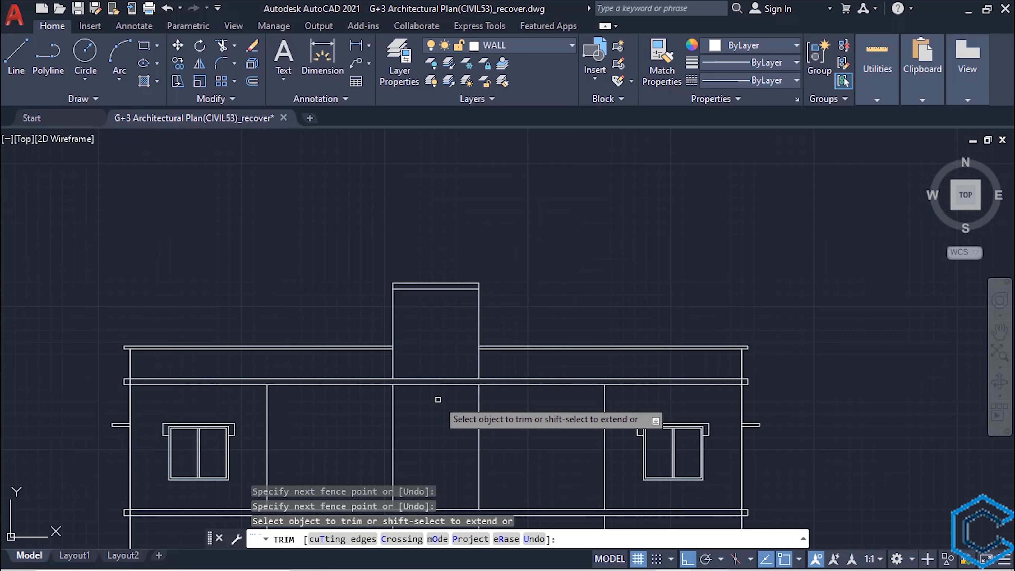
key(Escape)
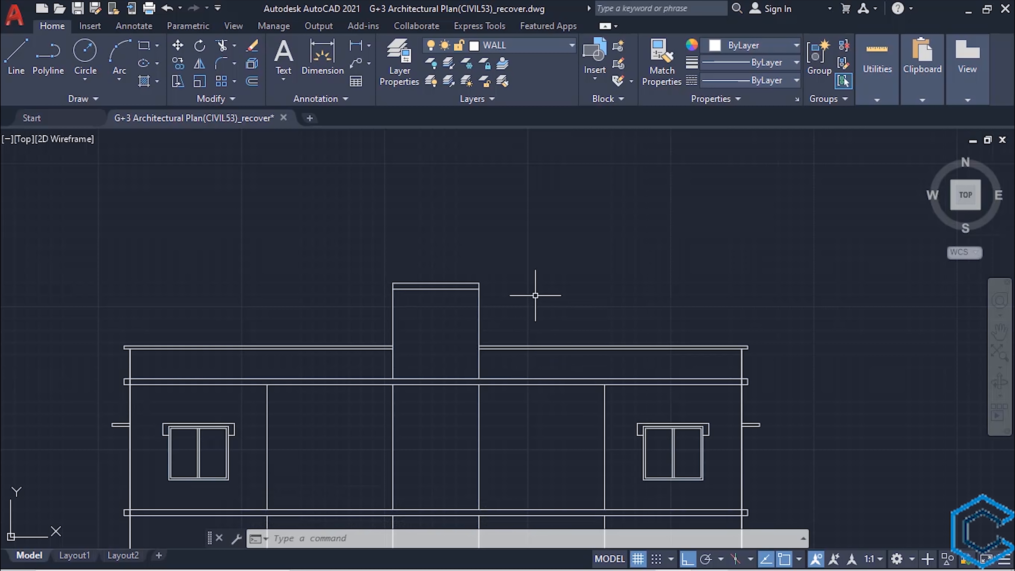
- Measure the width and height of the central rooftop room with the quick measuring tool
text(MEA)
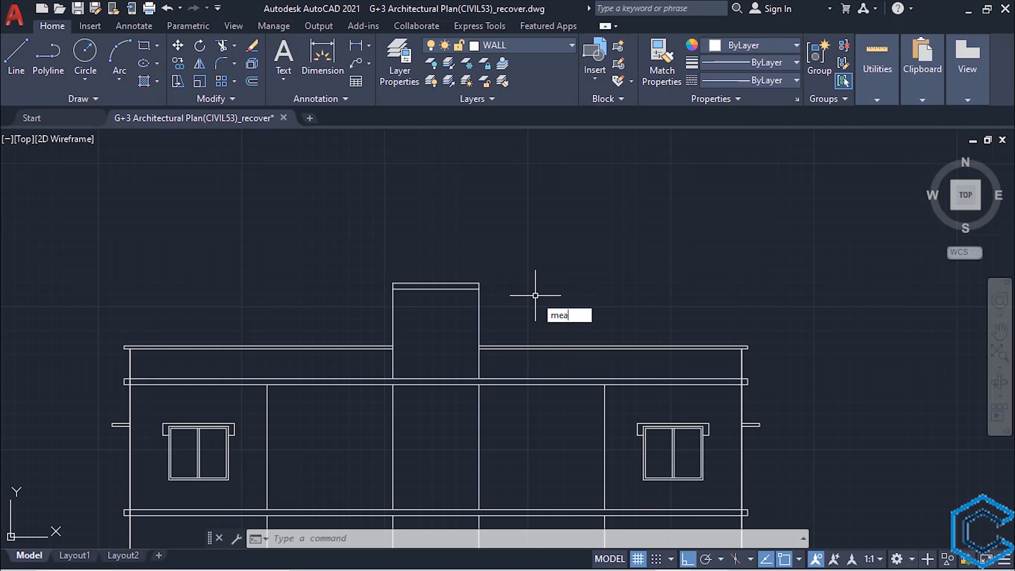
key(Return)
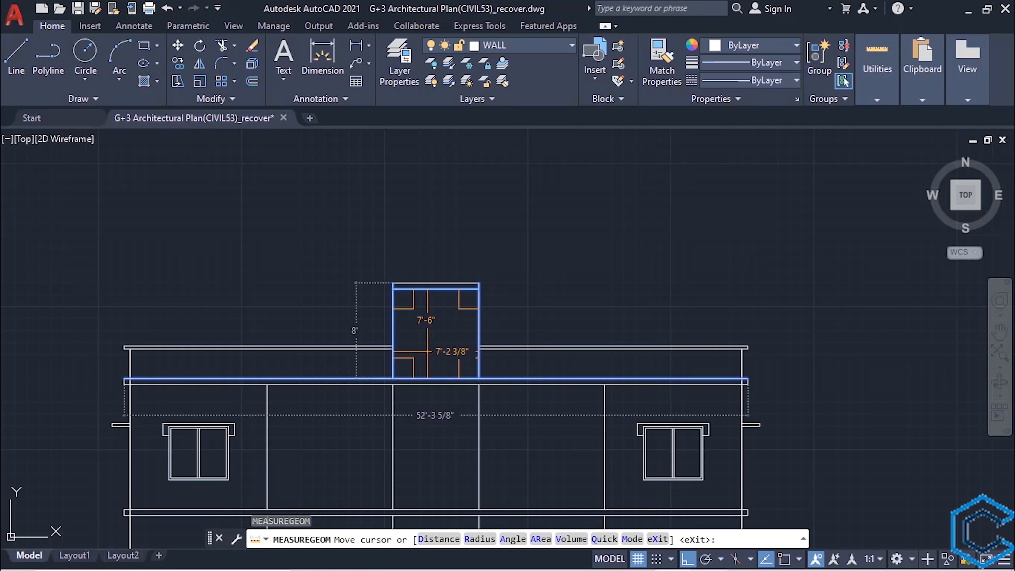
key(Escape)
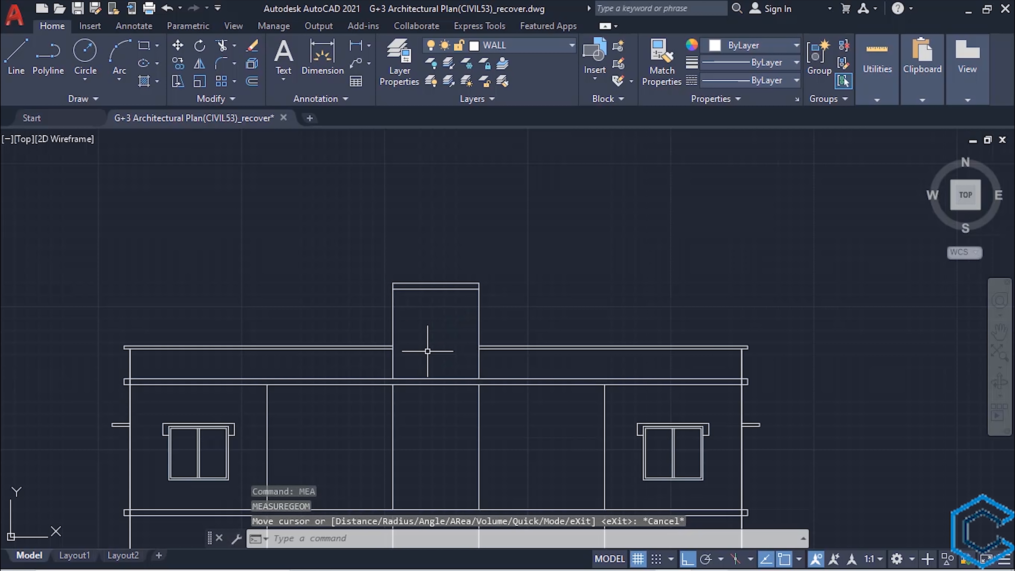
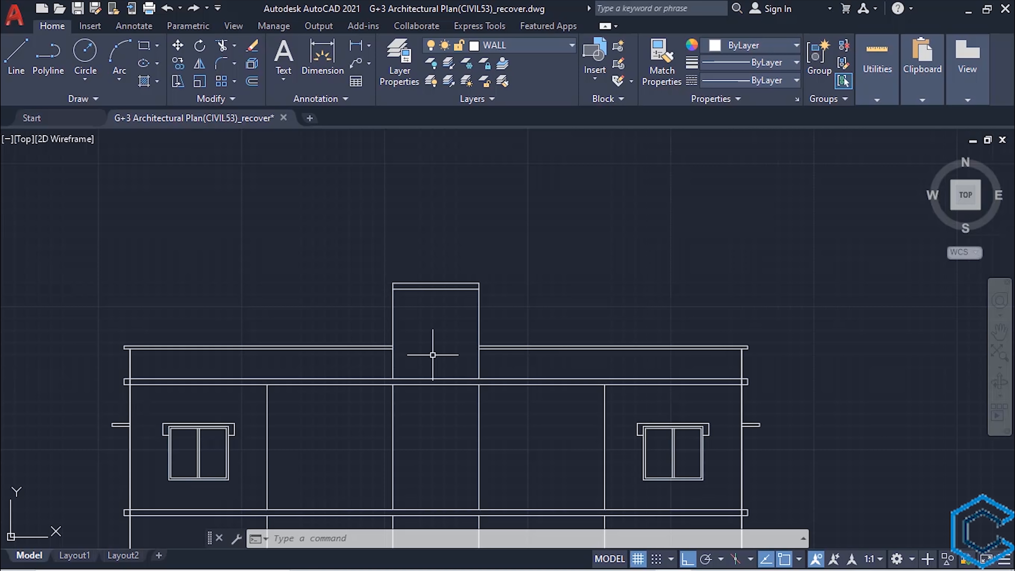
- Draw vertical construction lines through both side edges of the two gate posts on the parking floor plan
scroll(432, 355, down, 4)
middle_drag(451, 520, 412, 358)
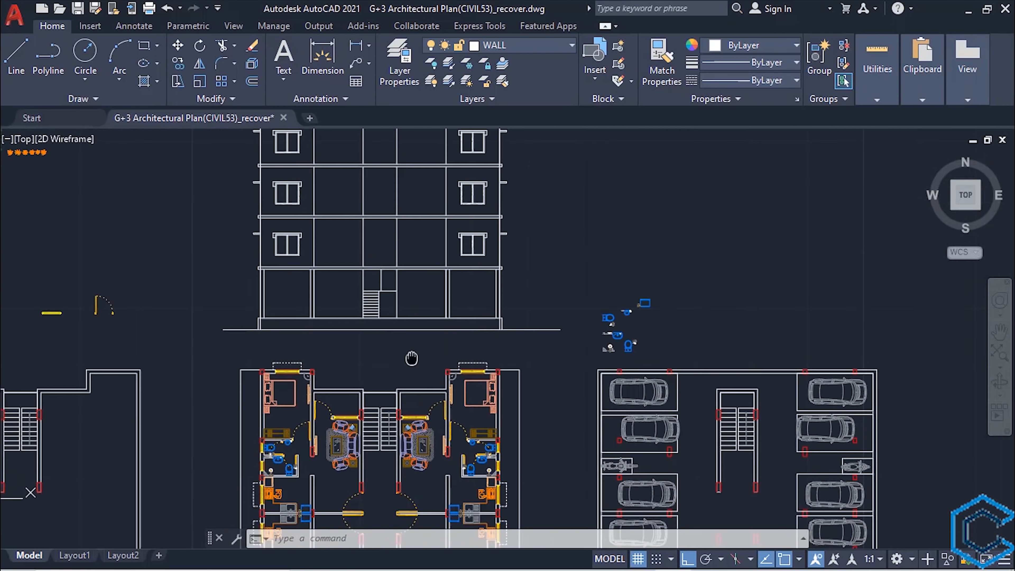
scroll(412, 358, down, 2)
mouse_move(432, 444)
middle_down()
mouse_move(422, 376)
mouse_move(363, 365)
middle_up()
scroll(563, 482, up, 4)
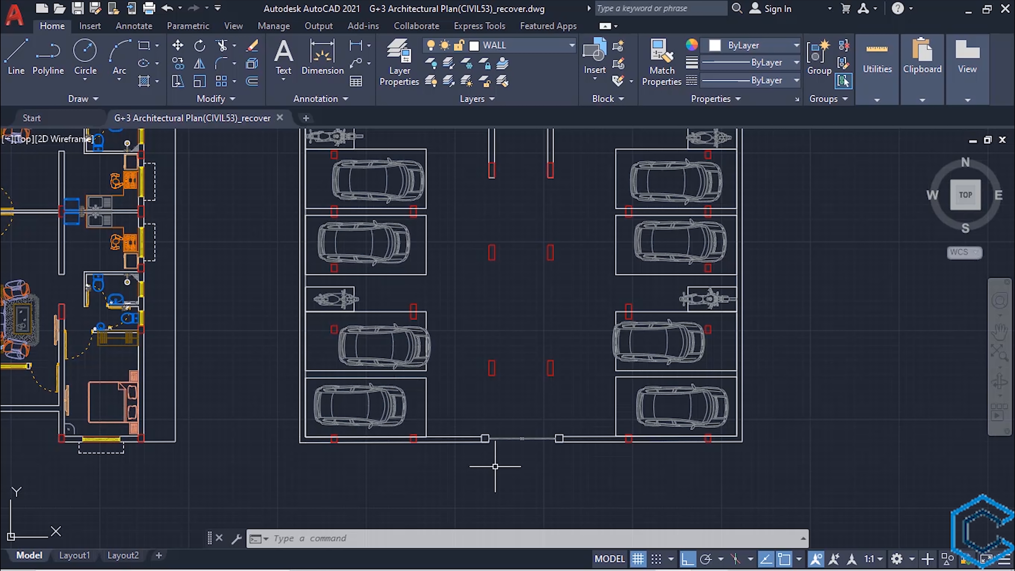
text(xl)
key(Return)
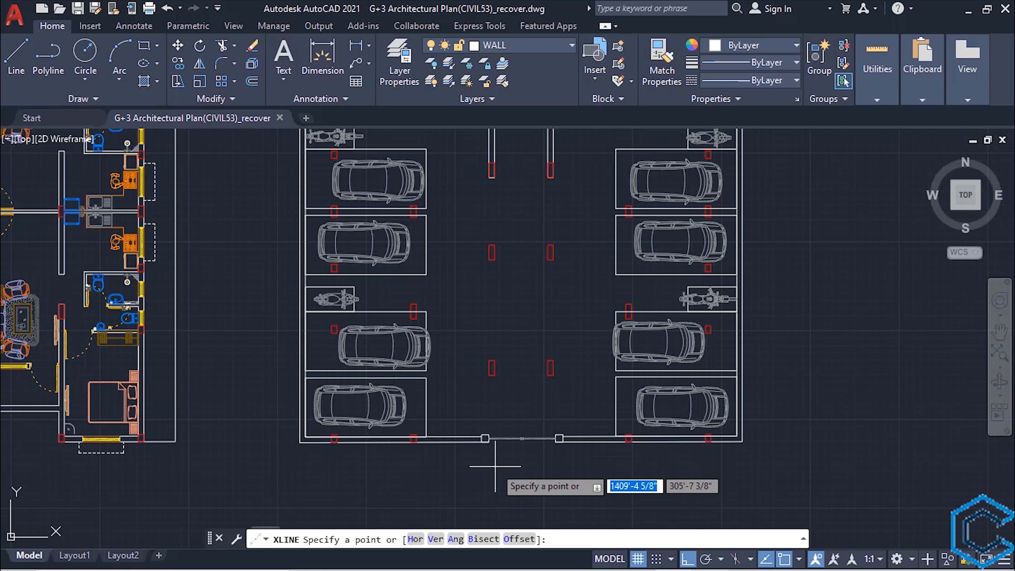
text(v)
key(Return)
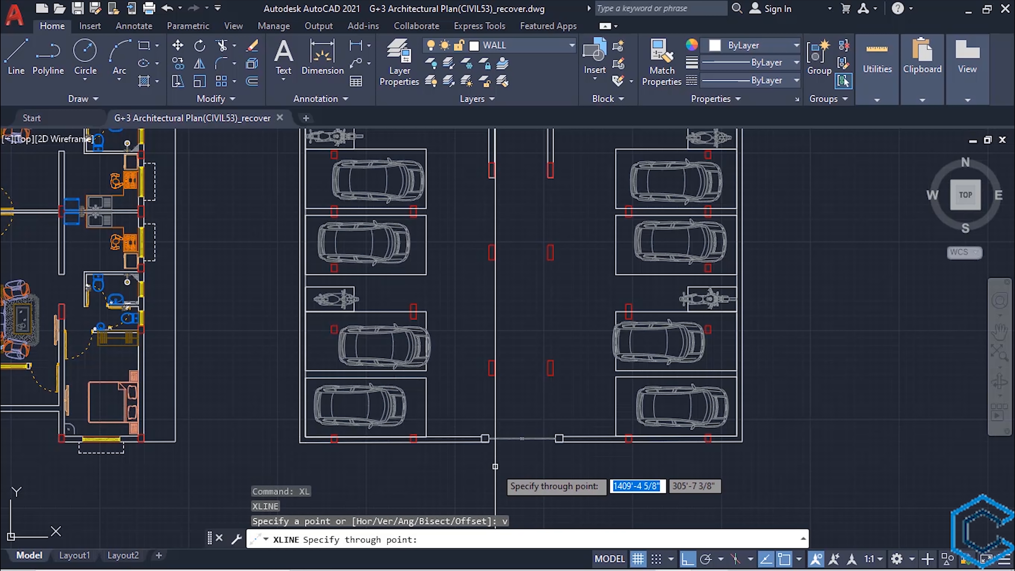
scroll(495, 466, up, 2)
click(477, 422)
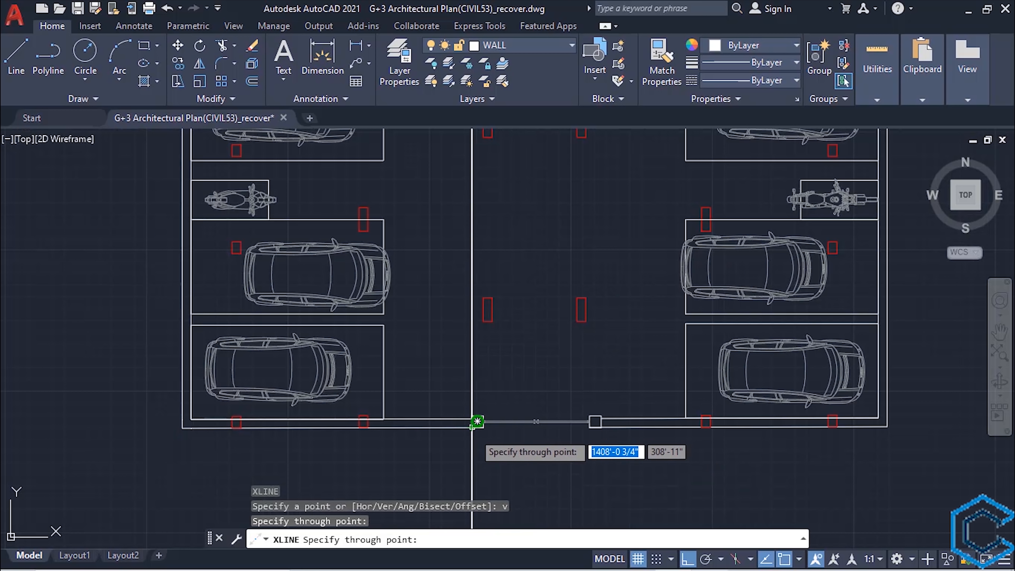
click(481, 423)
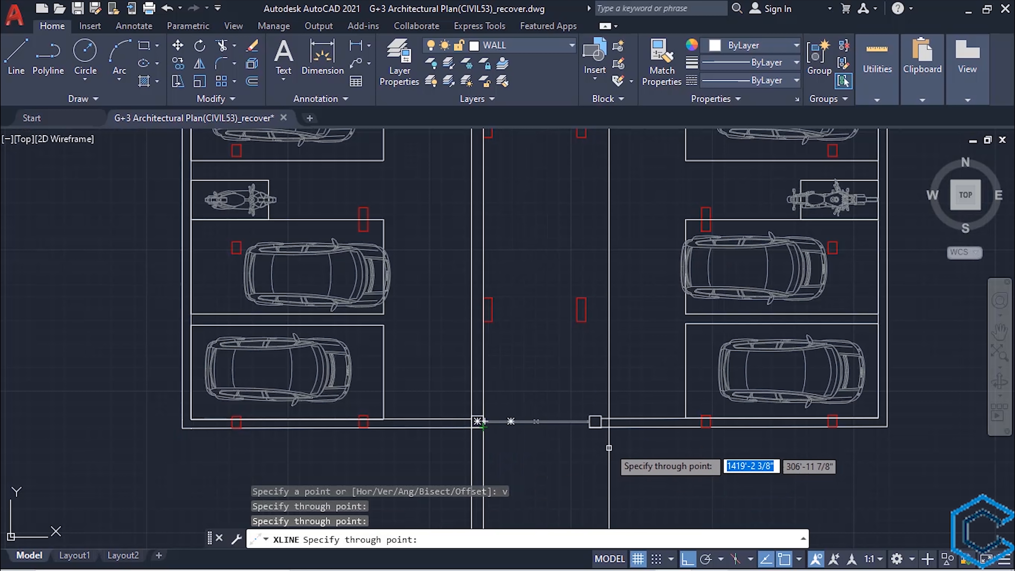
click(590, 422)
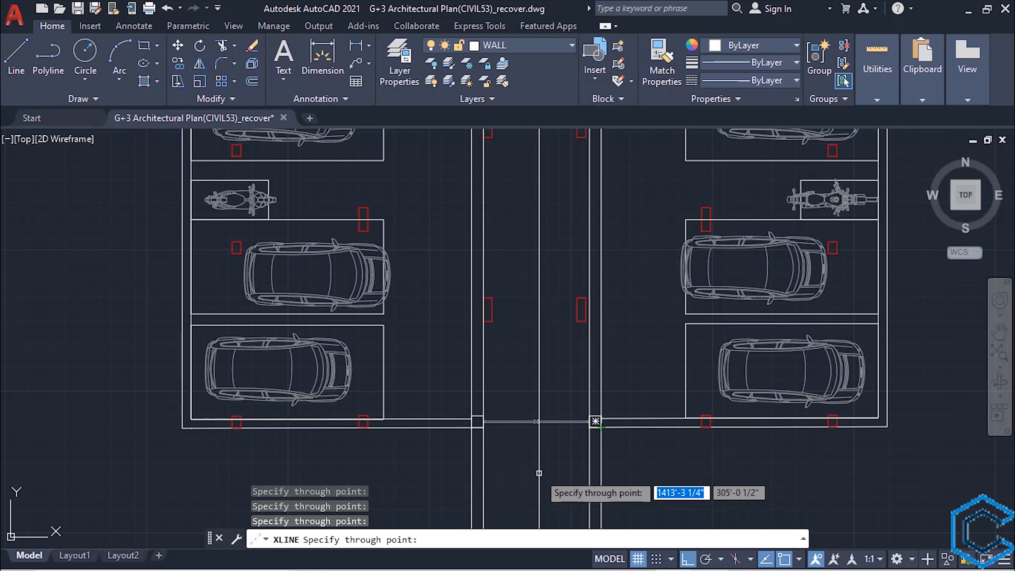
key(Escape)
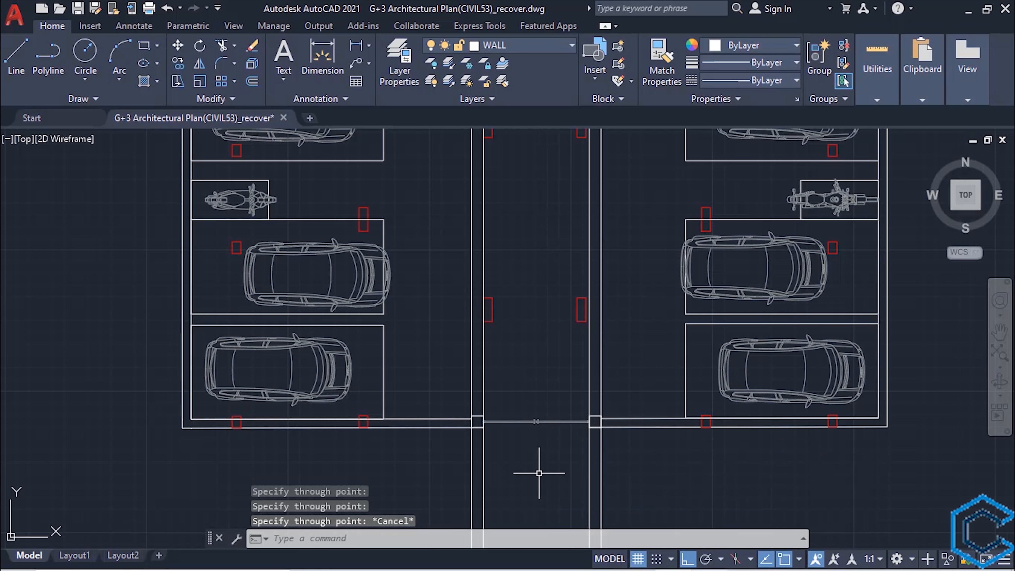
- Copy the four gate post construction lines to the residential floor plan, using the same corner of the stair column as reference
click(648, 467)
click(454, 467)
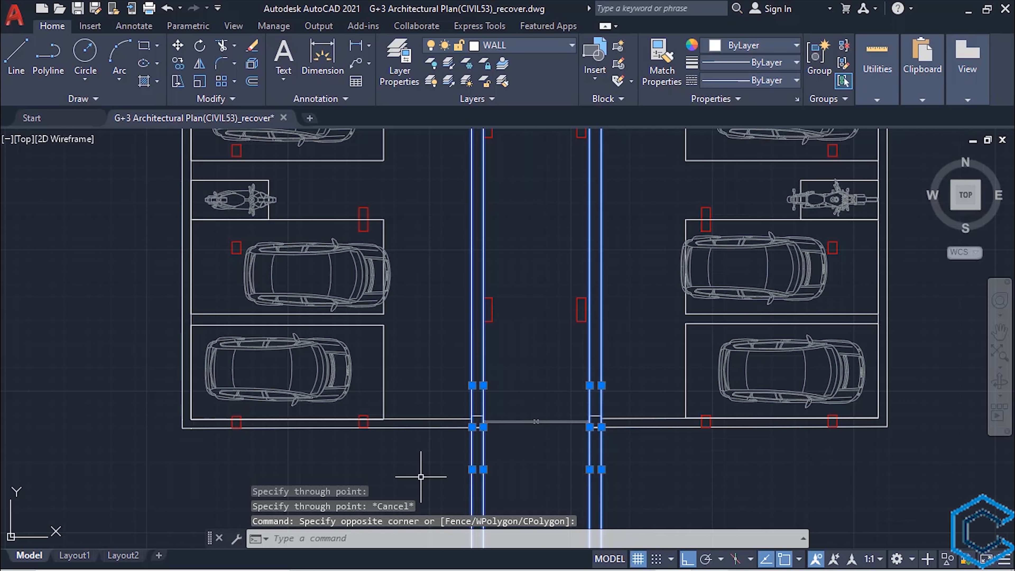
text(co)
key(Return)
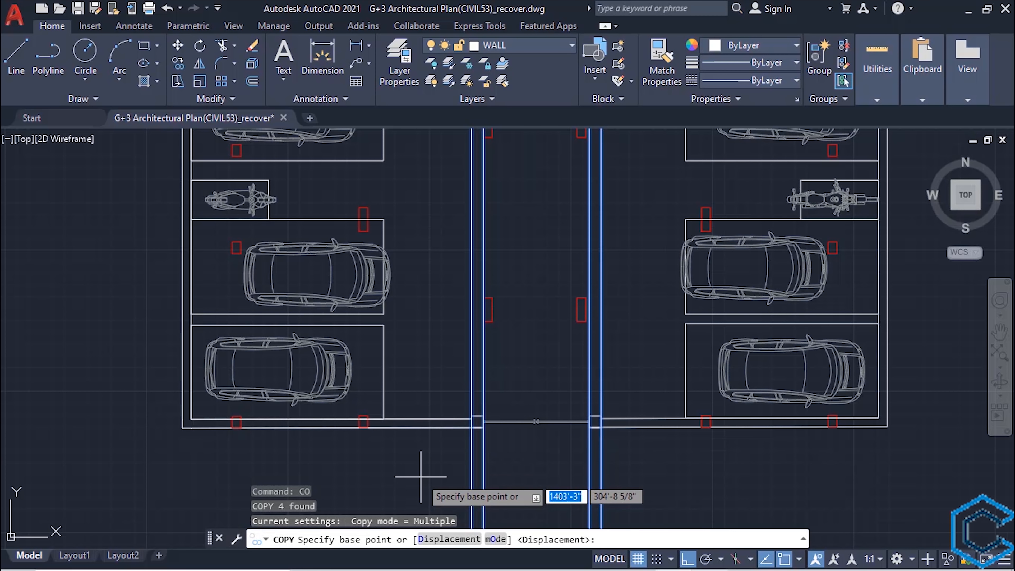
scroll(487, 328, down, 4)
scroll(446, 391, up, 6)
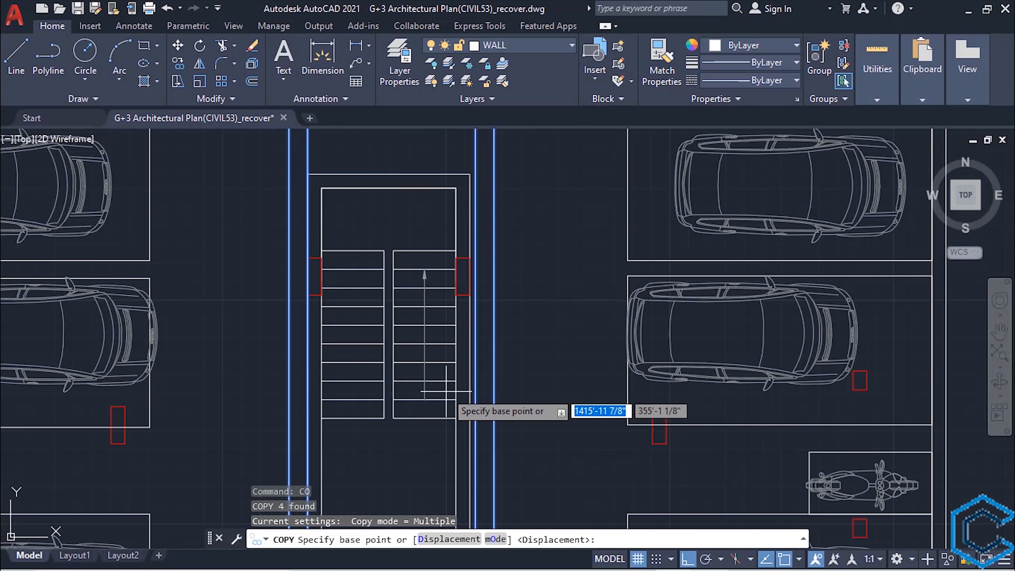
click(470, 258)
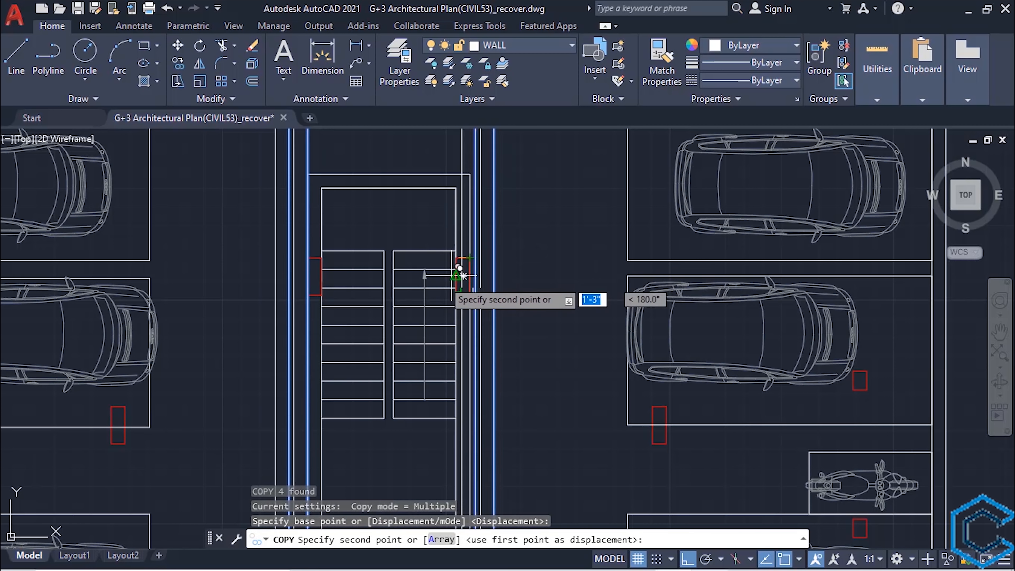
scroll(459, 343, down, 6)
middle_drag(457, 343, 617, 323)
scroll(362, 323, up, 10)
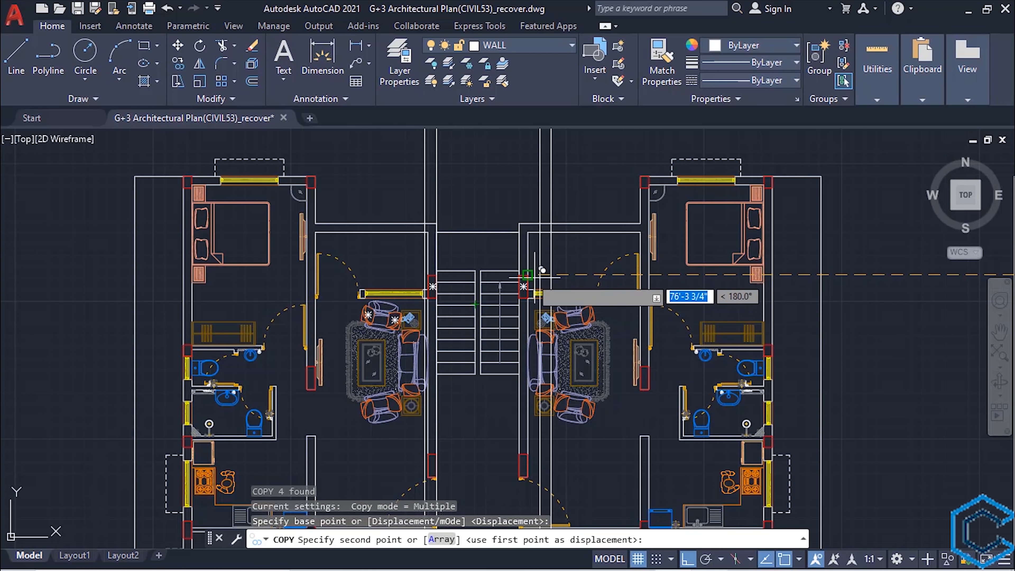
scroll(531, 277, up, 4)
click(523, 272)
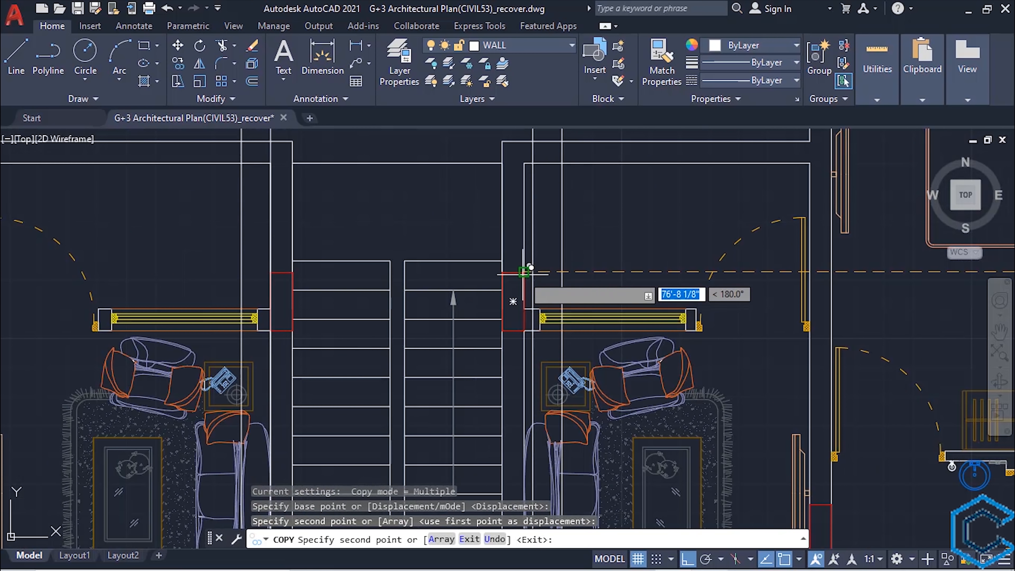
scroll(493, 322, down, 4)
key(Escape)
- Offset the plinth's top line 6' upward across the ground floor of the elevation
scroll(467, 383, down, 2)
middle_drag(464, 395, 447, 174)
scroll(447, 174, down, 3)
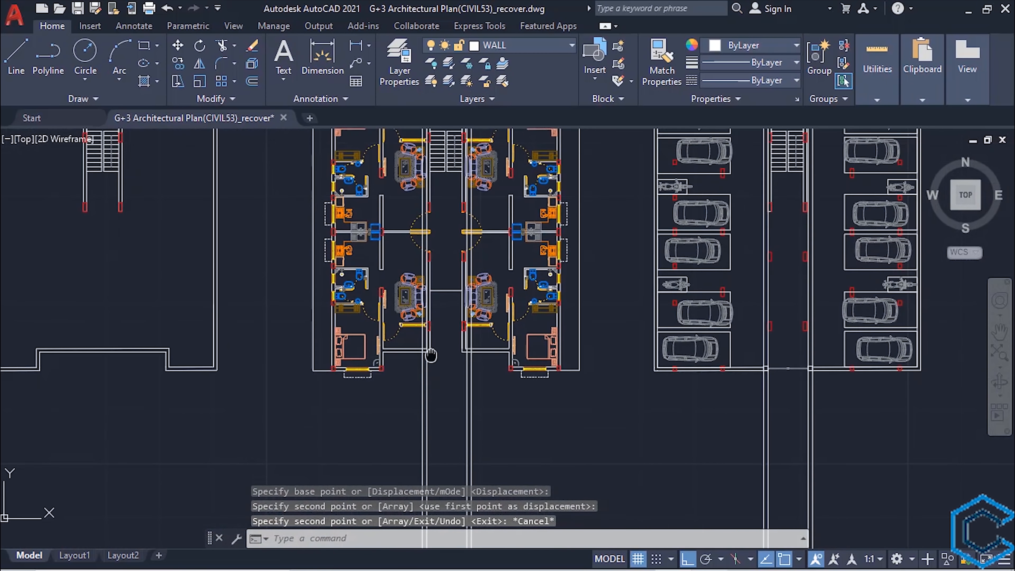
mouse_move(436, 134)
middle_down()
mouse_move(409, 347)
mouse_move(407, 462)
middle_up()
scroll(409, 348, up, 3)
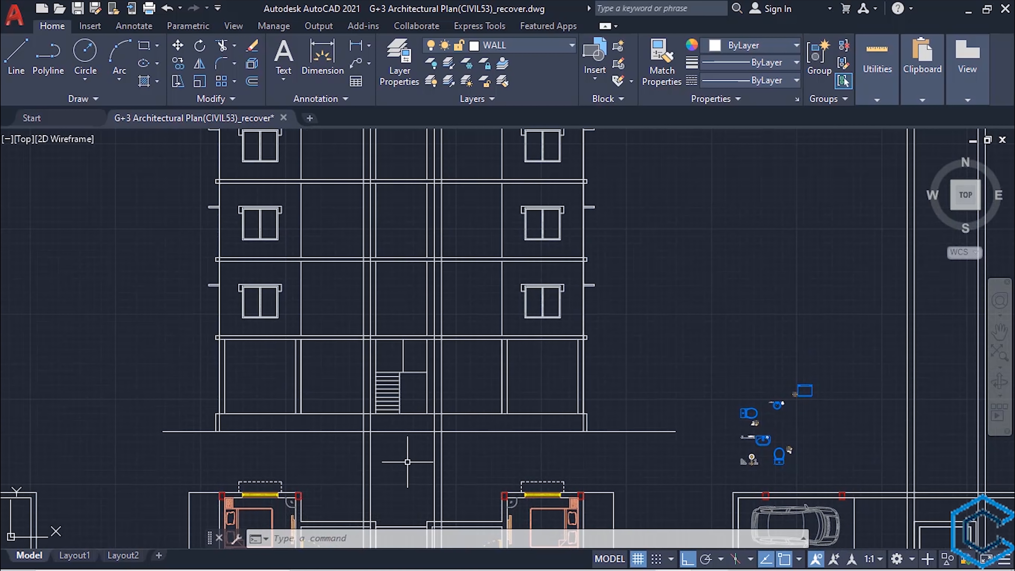
scroll(396, 427, up, 2)
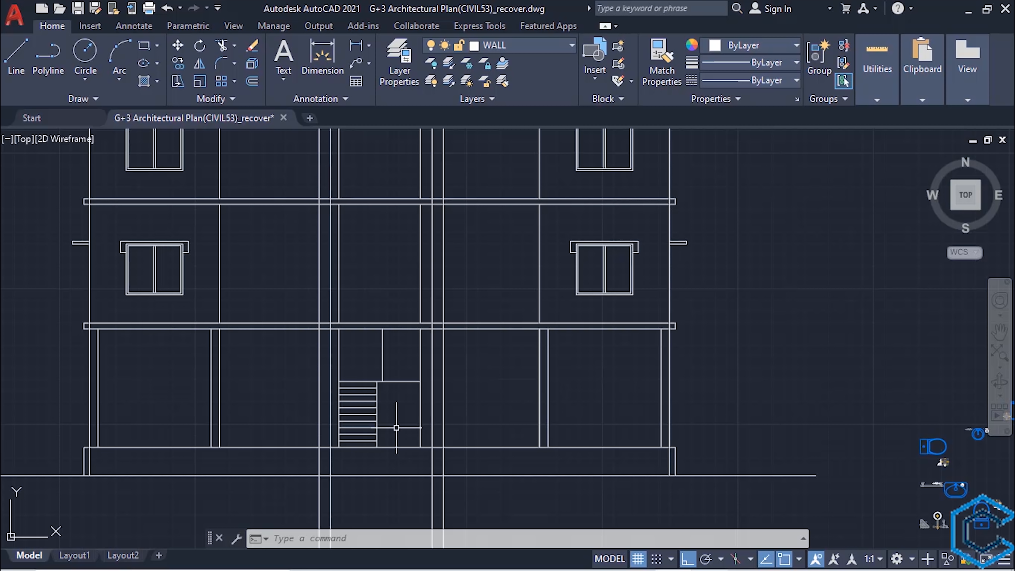
text(o)
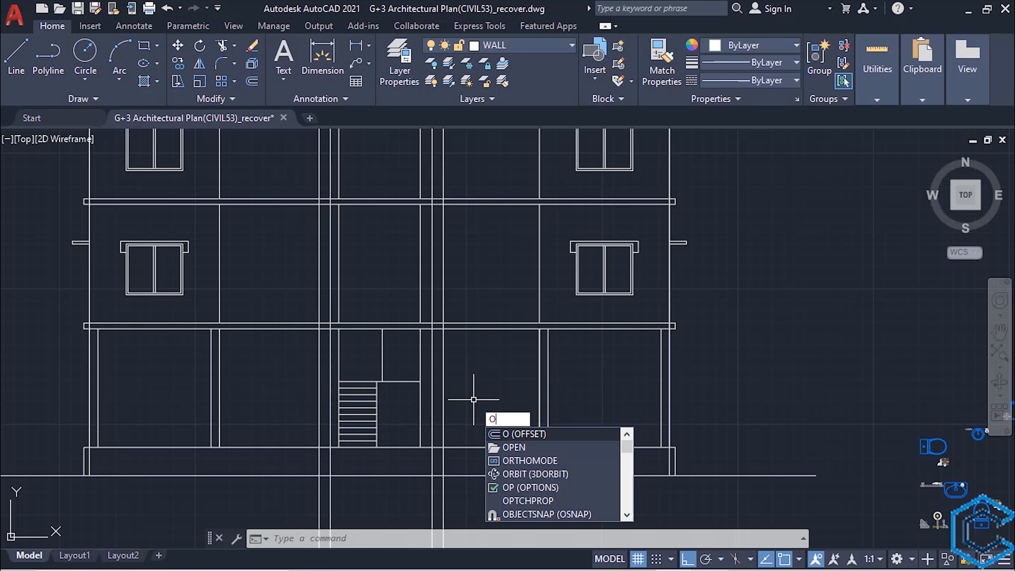
key(Return)
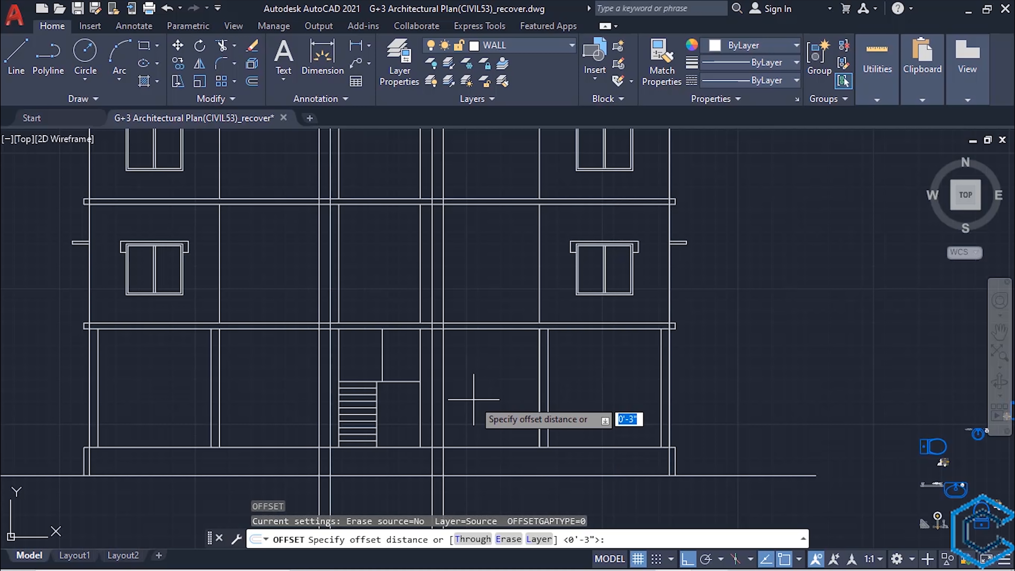
text(6)
key(Return)
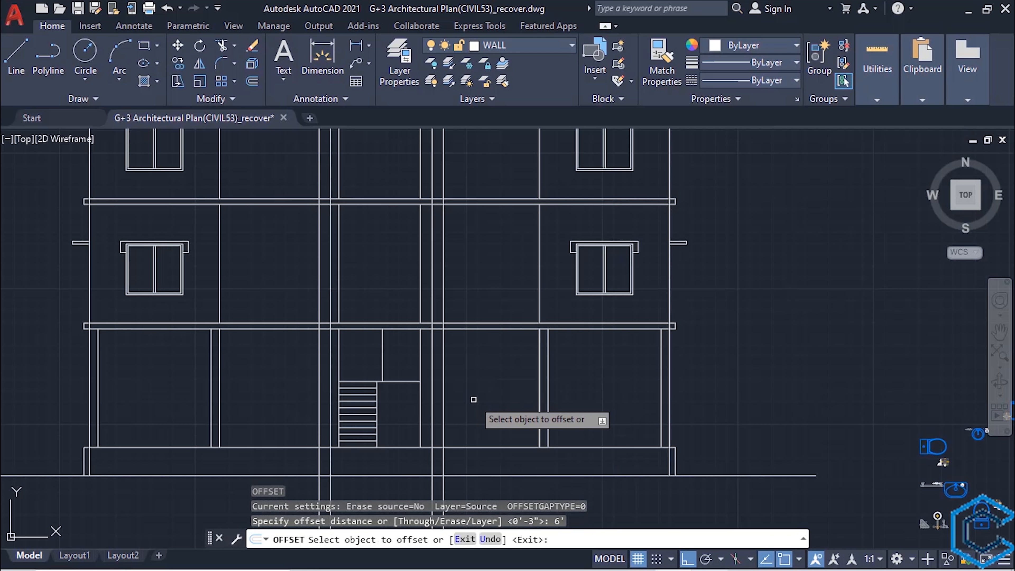
click(491, 446)
click(489, 365)
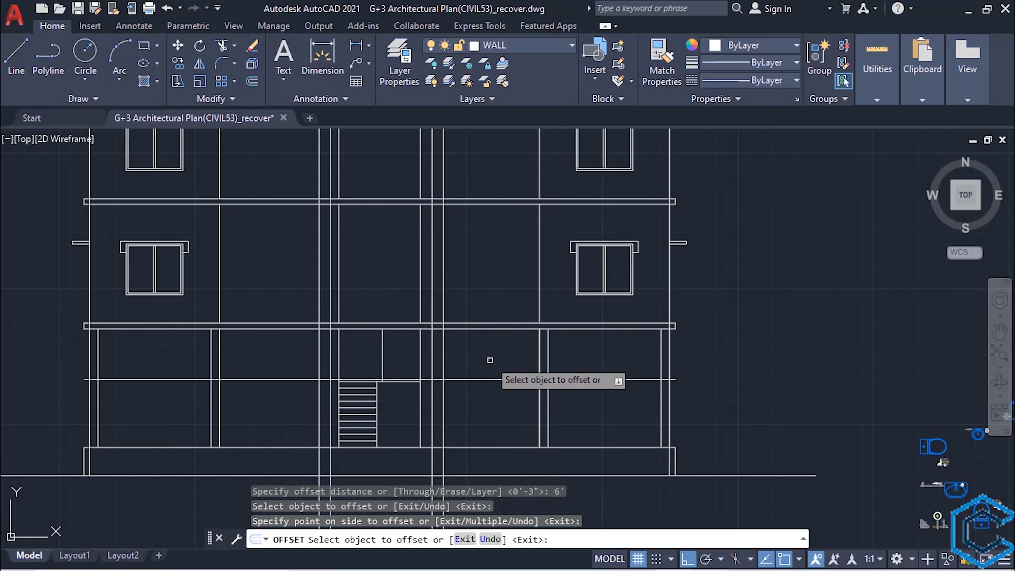
key(Escape)
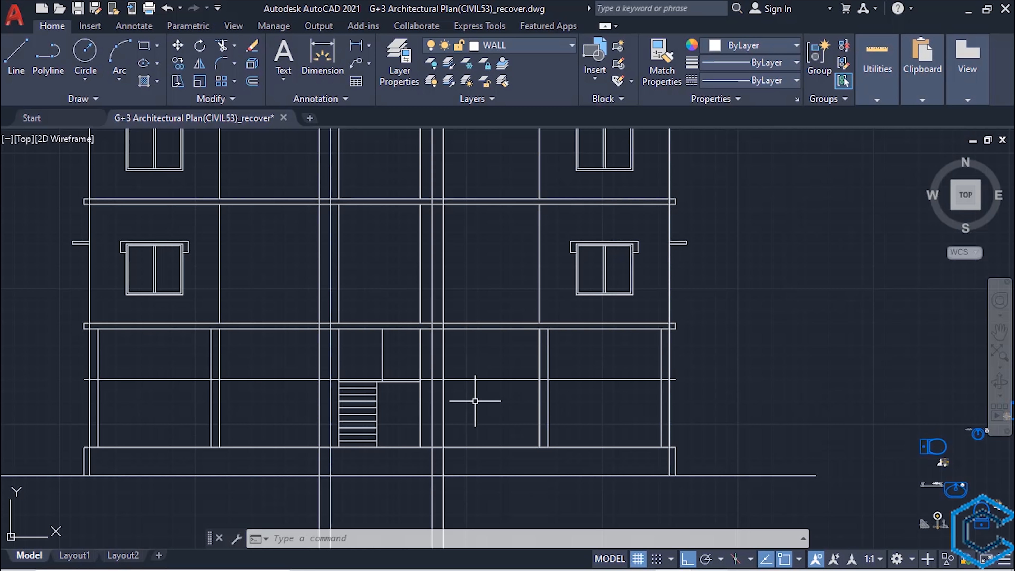
- Offset the line at 6' above the plinth downward by 1'6"
text(o)
key(Return)
text(1')
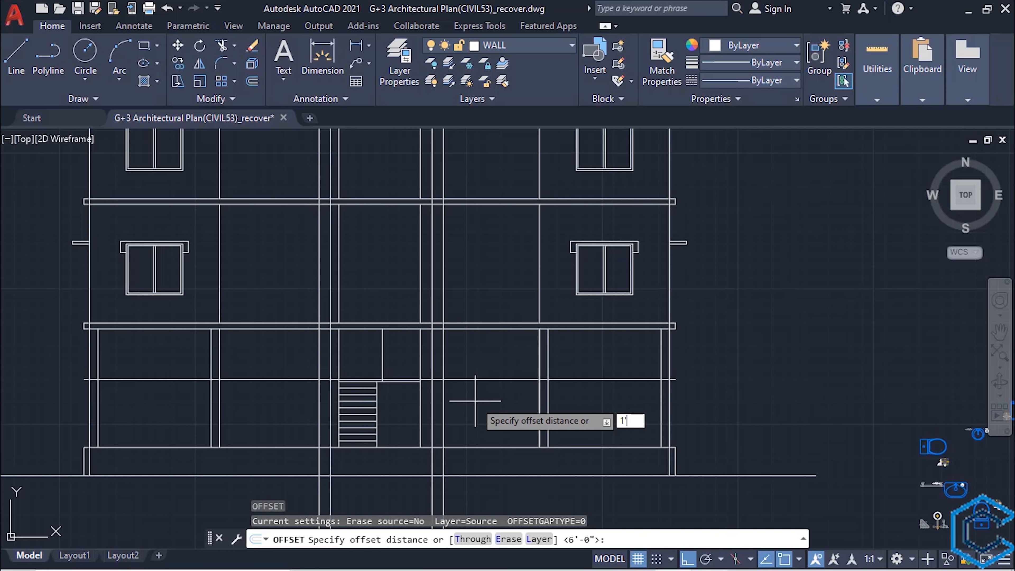
text(6)
key(Return)
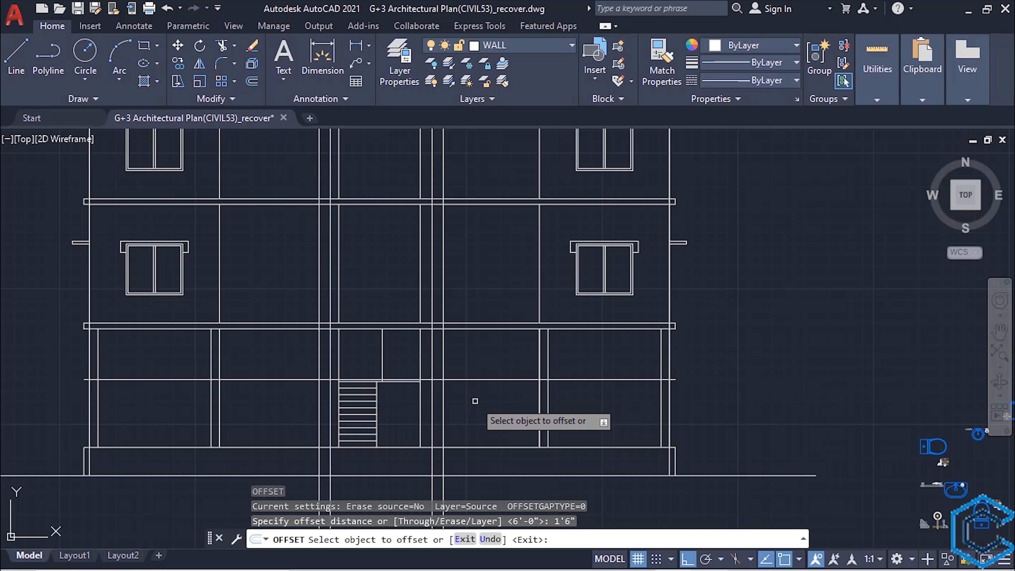
click(475, 379)
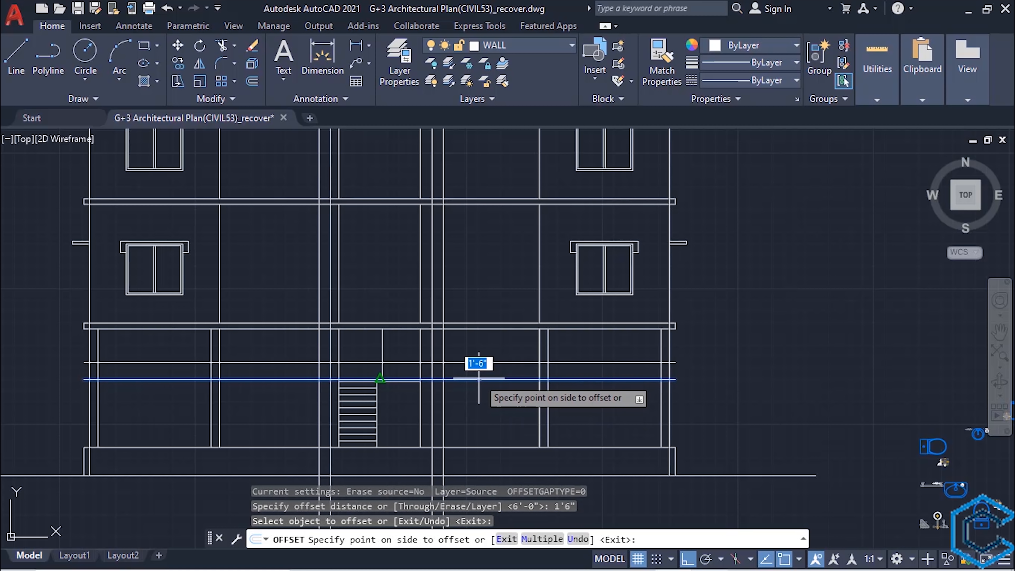
click(477, 420)
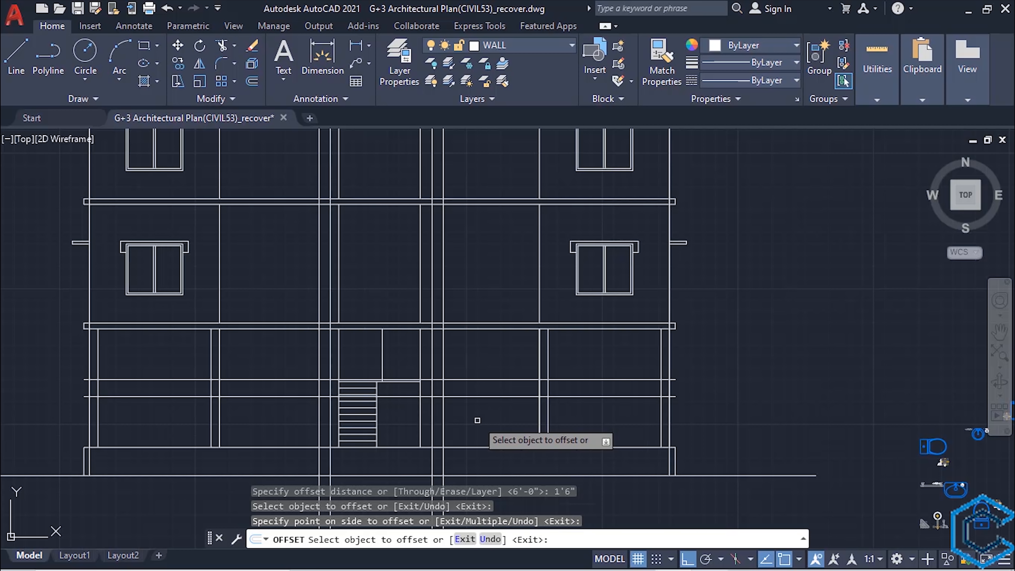
key(Escape)
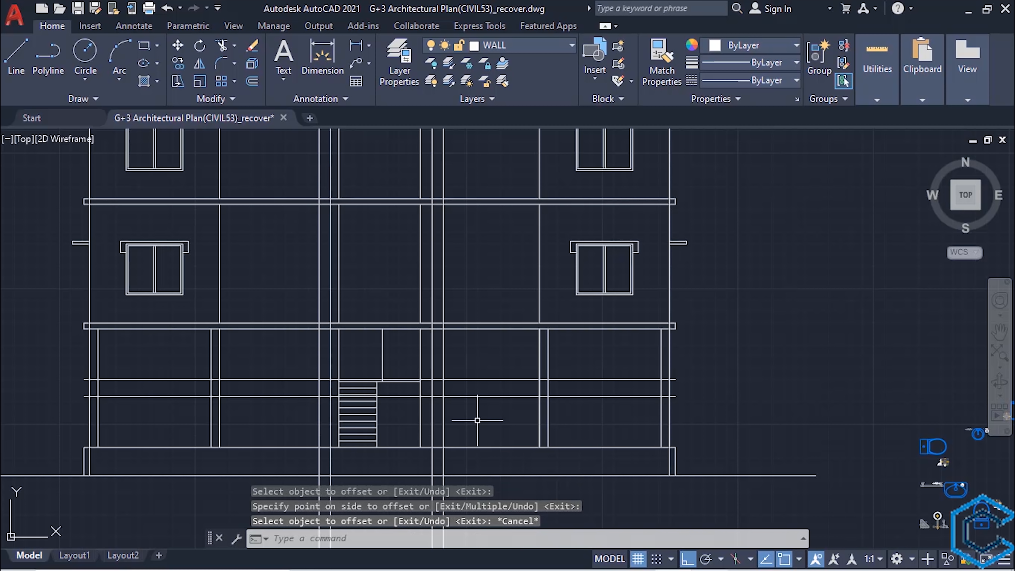
- Trim away the right inner column's lines between slab and plinth, with the plinth line and both offset lines as cutting edges
click(481, 447)
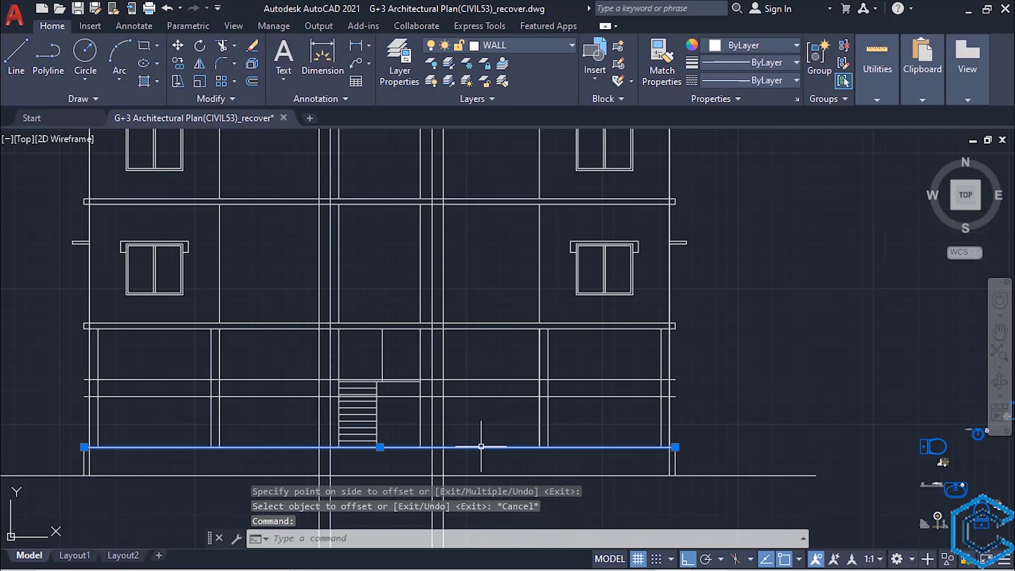
click(476, 379)
click(481, 397)
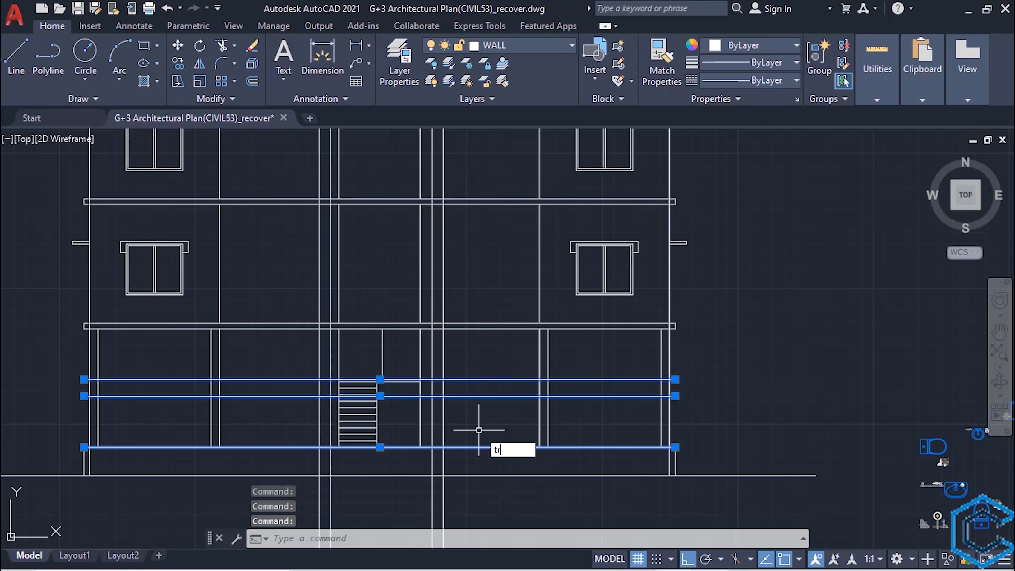
key(Return)
click(588, 428)
click(522, 428)
click(565, 387)
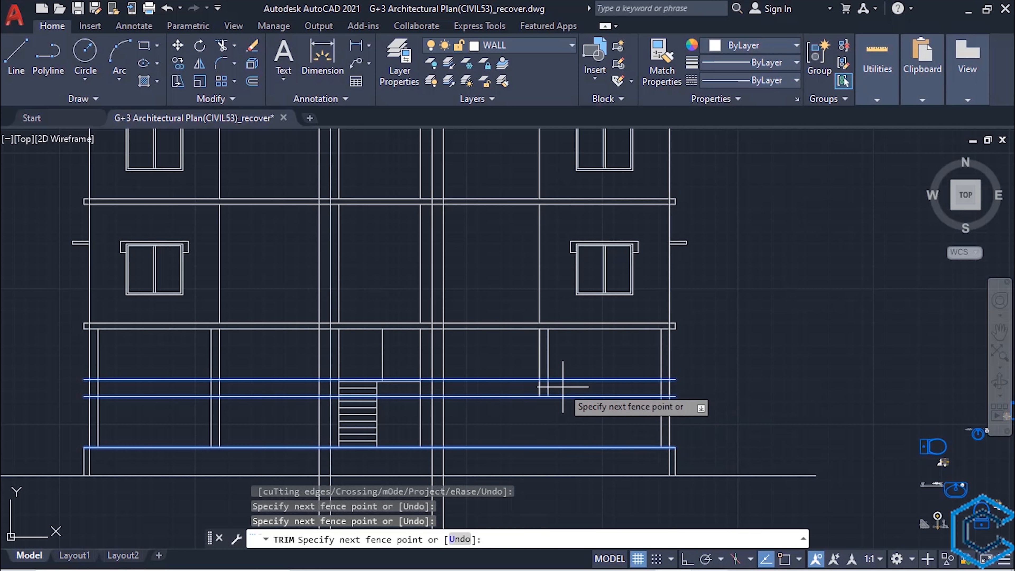
click(525, 387)
click(577, 355)
click(494, 355)
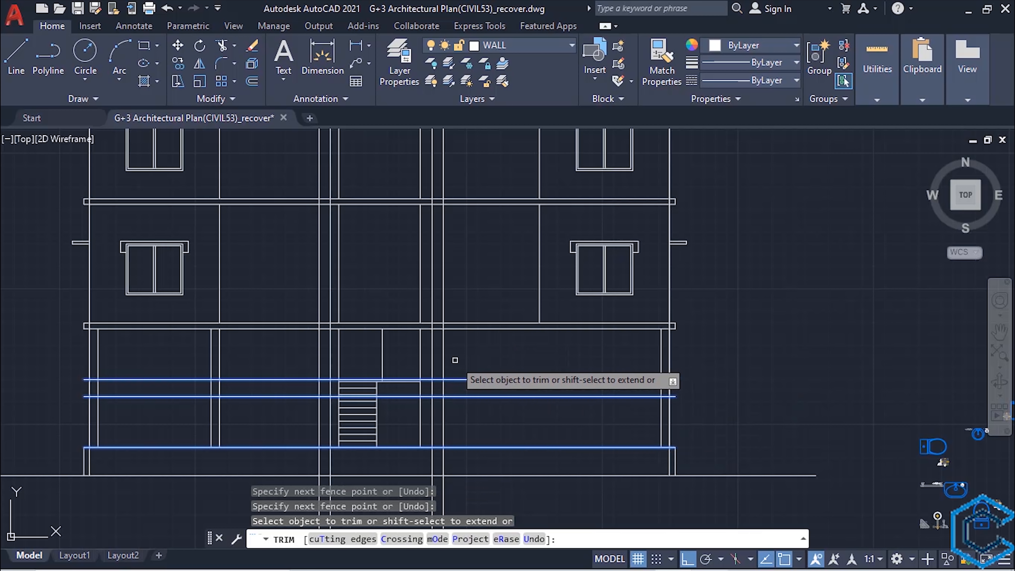
- Trim the right gate post's lines above the lower offset line and the left gate post's lines above the upper one
click(440, 350)
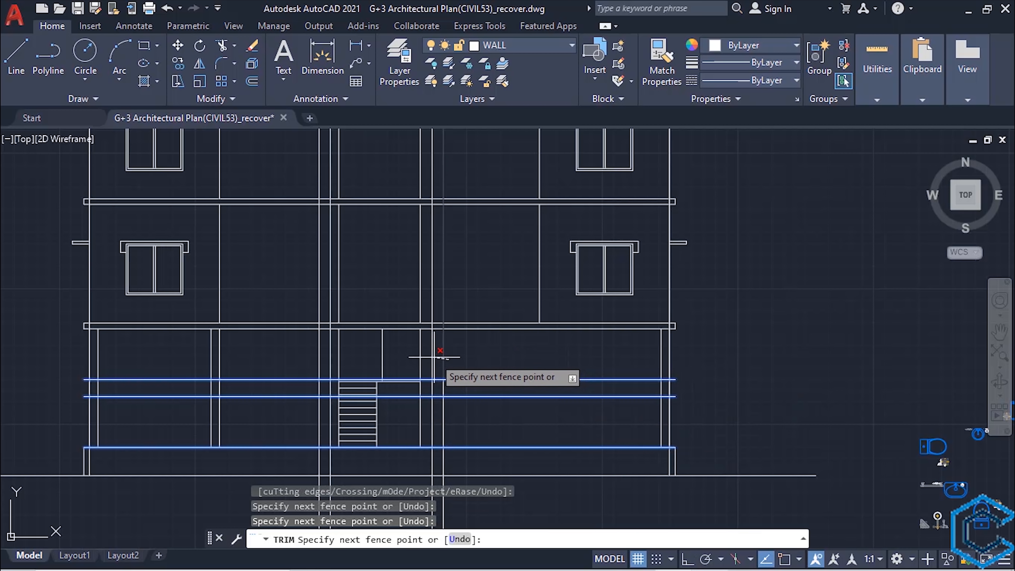
click(429, 356)
click(448, 387)
click(427, 389)
click(330, 355)
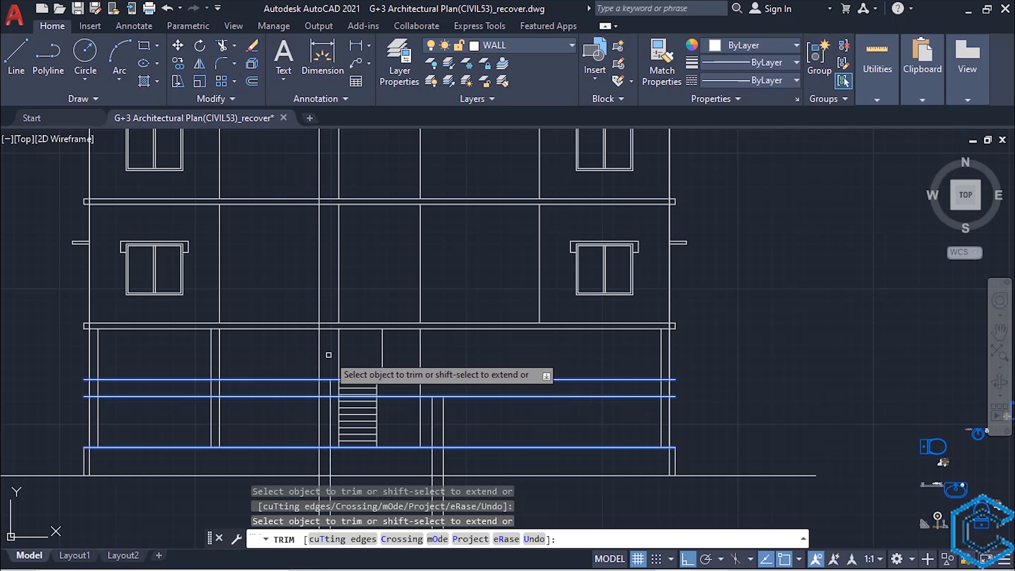
click(319, 354)
- Trim off the parts of both gate posts' vertical lines that run below the plinth's top line
middle_drag(408, 490, 400, 444)
click(441, 414)
click(304, 413)
scroll(322, 367, up, 2)
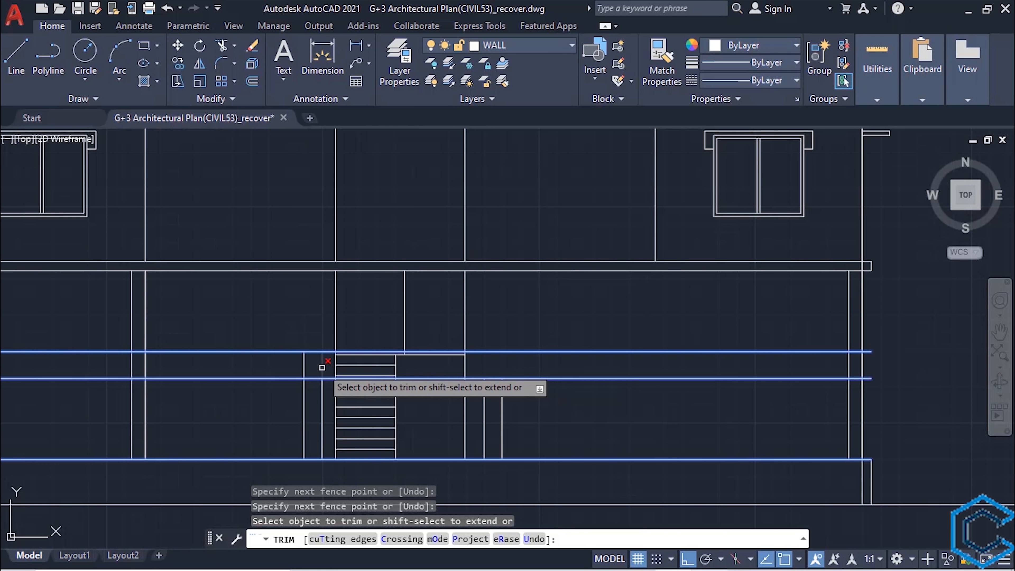
click(313, 379)
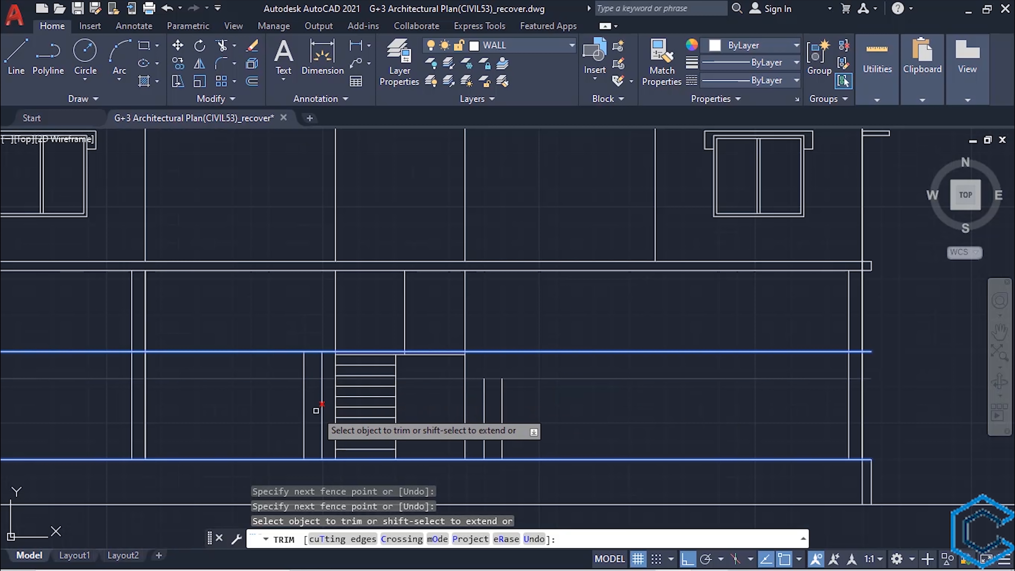
key(Escape)
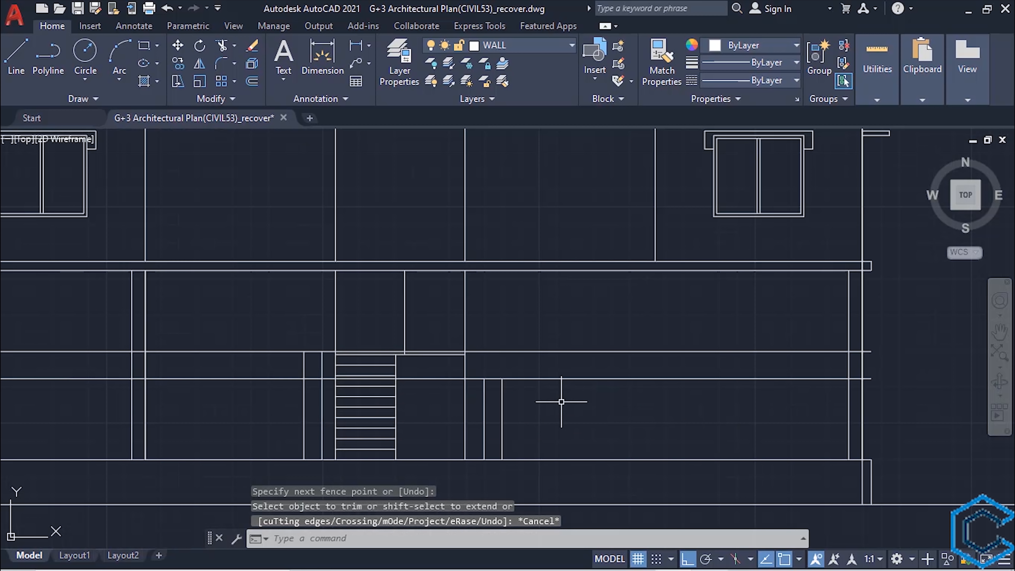
- Extend the right gate post's two vertical lines up to the upper offset line
click(542, 351)
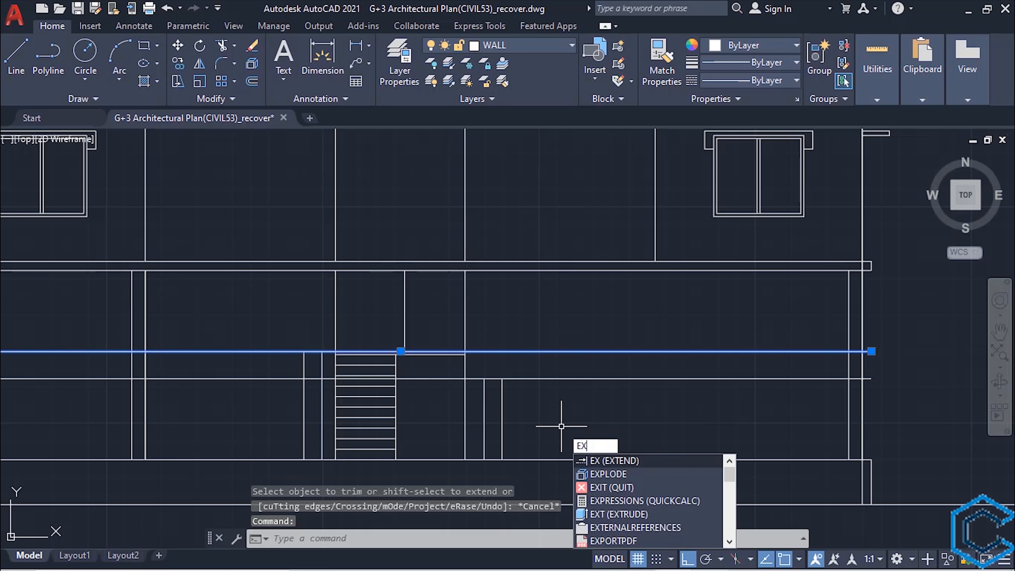
key(Return)
click(556, 424)
click(472, 415)
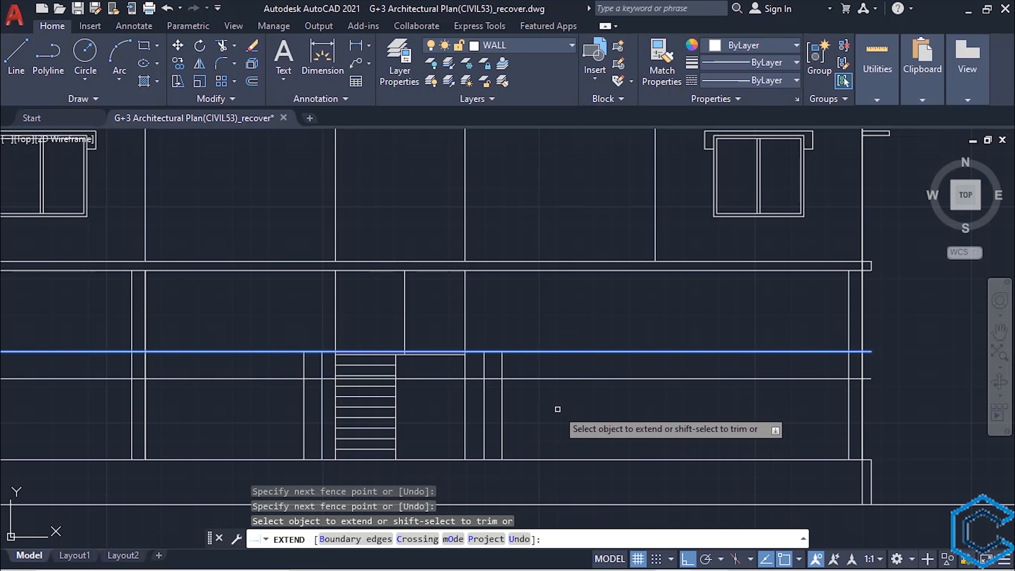
key(Escape)
- Trim the lower offset line inside both gate posts and the upper offset line between and beside the posts, keeping the post tops
text(t)
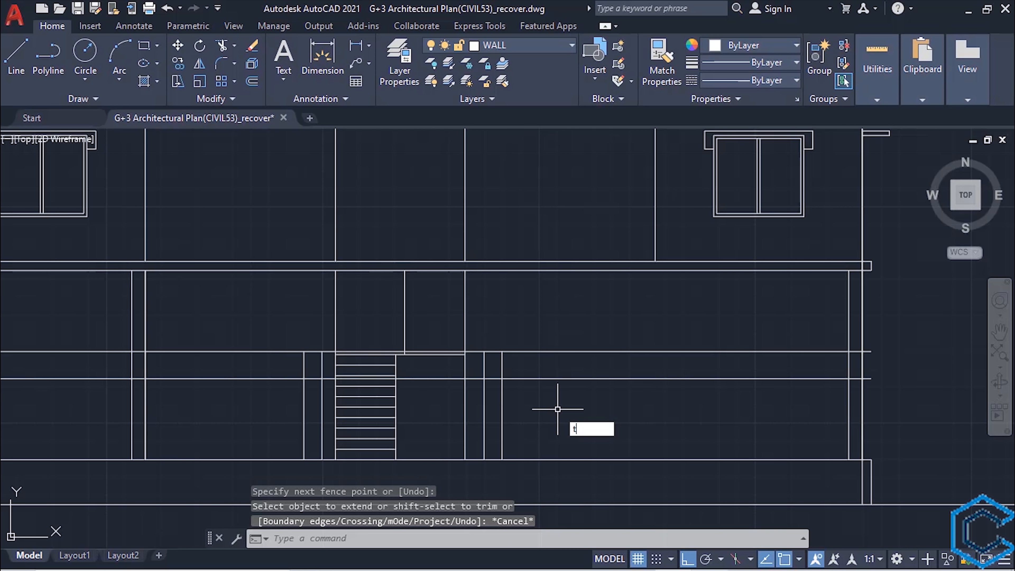
text(r)
key(Return)
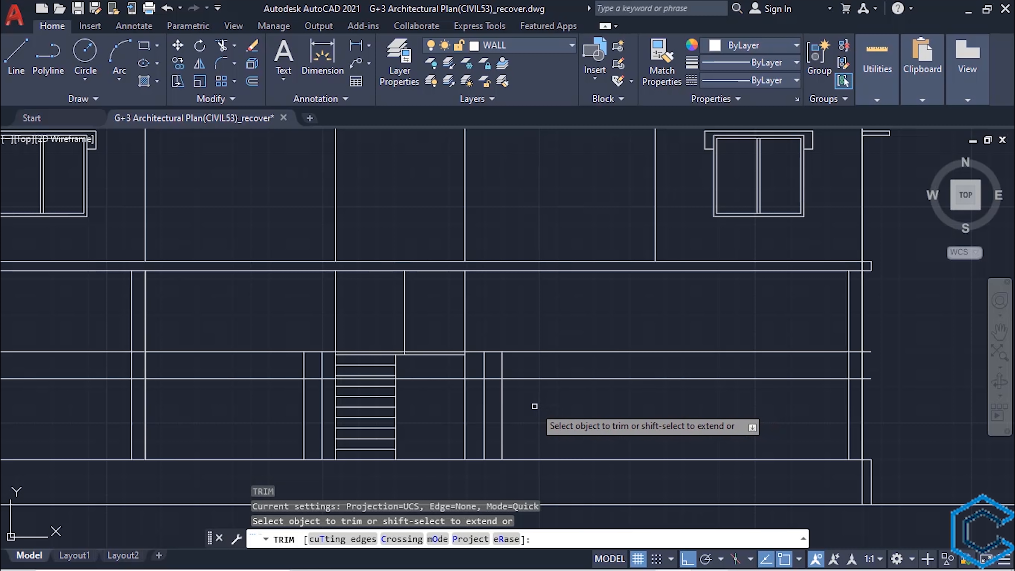
click(497, 378)
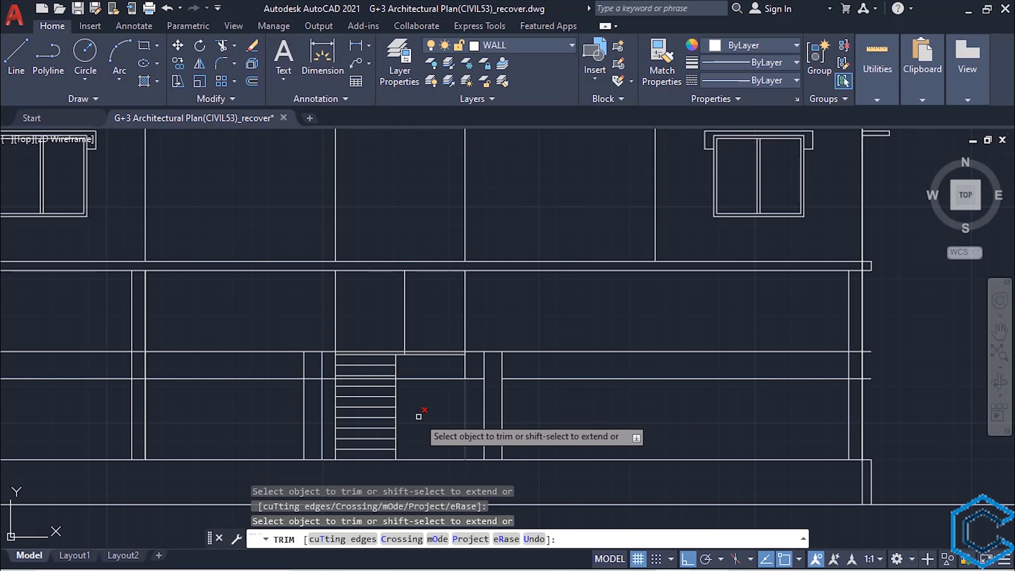
click(313, 378)
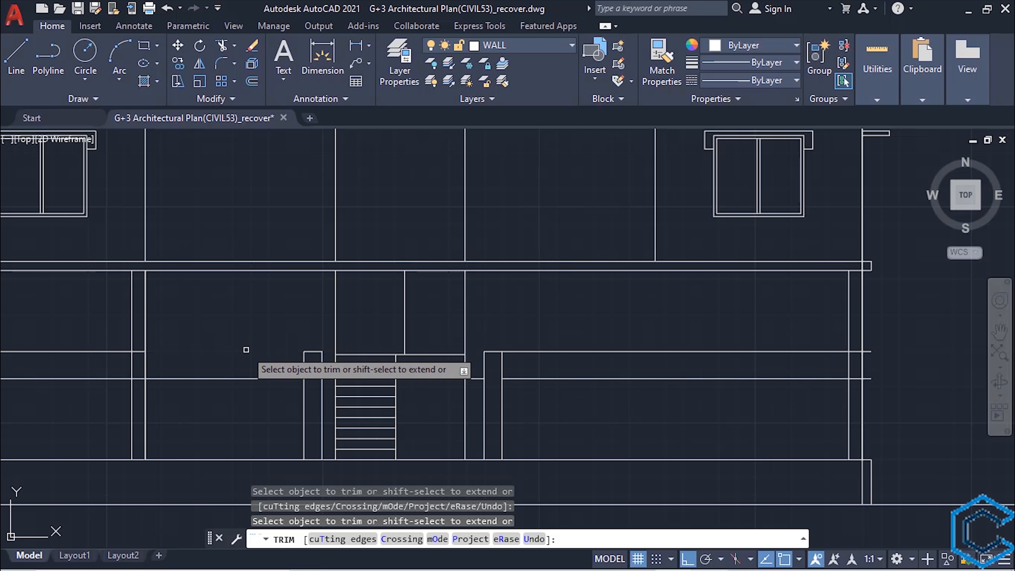
scroll(224, 432, down, 3)
scroll(276, 396, up, 3)
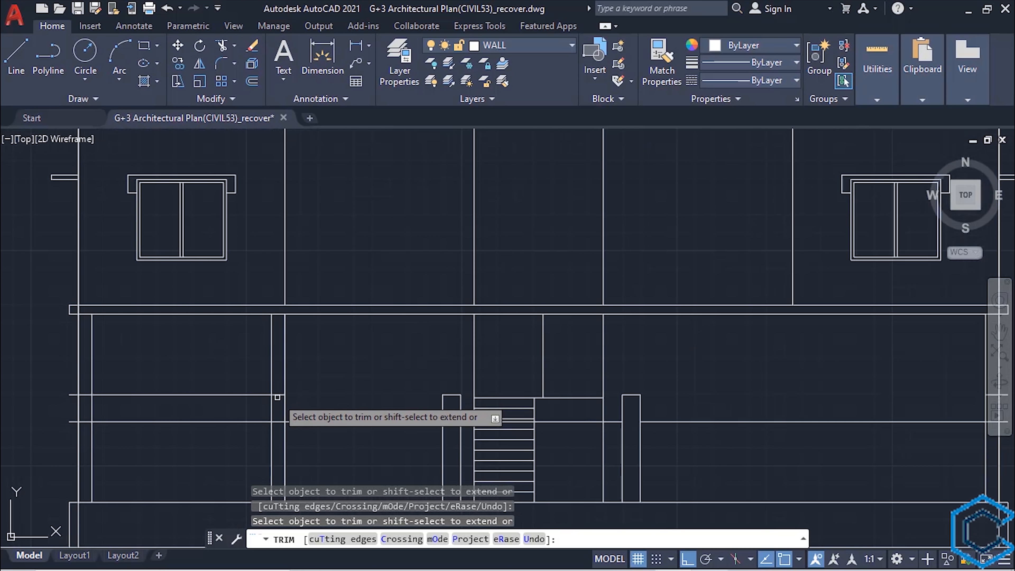
- Erase the leftover pieces of the upper offset line near the ground floor's left and right columns
key(Escape)
click(277, 394)
key(Delete)
scroll(544, 412, down, 3)
scroll(823, 387, up, 3)
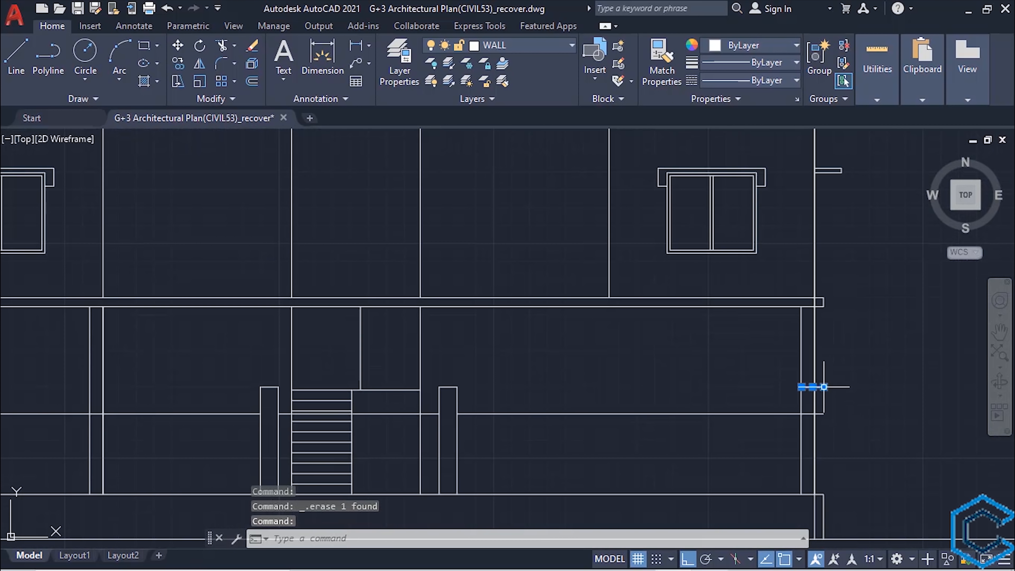
key(Delete)
- Examine the gate posts and wall line of the elevation against the floor plans below it
mouse_move(591, 447)
middle_down()
mouse_move(679, 413)
mouse_move(661, 417)
mouse_move(691, 420)
middle_up()
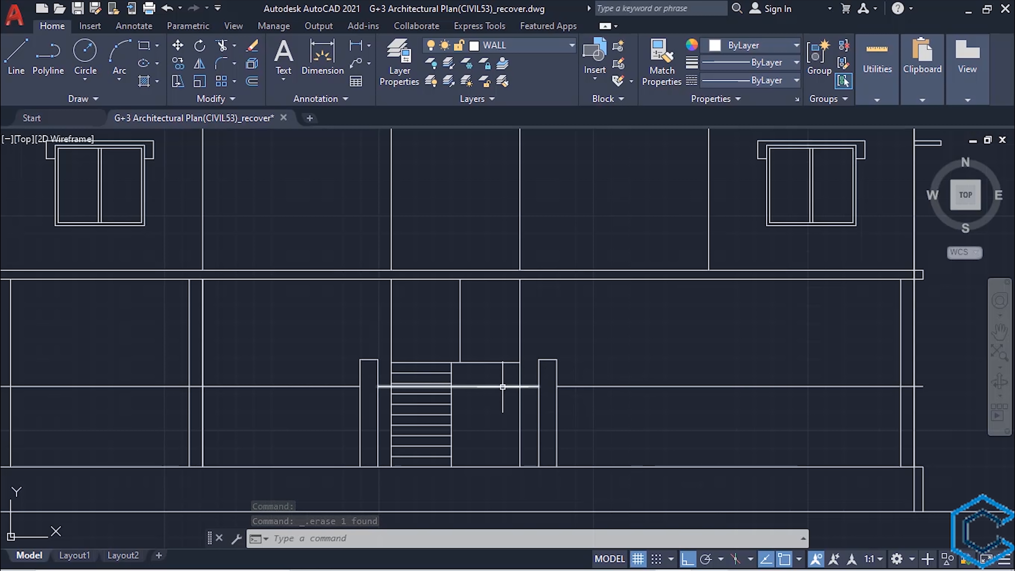
scroll(324, 392, down, 4)
middle_drag(322, 406, 377, 462)
scroll(337, 419, up, 4)
scroll(338, 418, down, 4)
scroll(339, 419, up, 4)
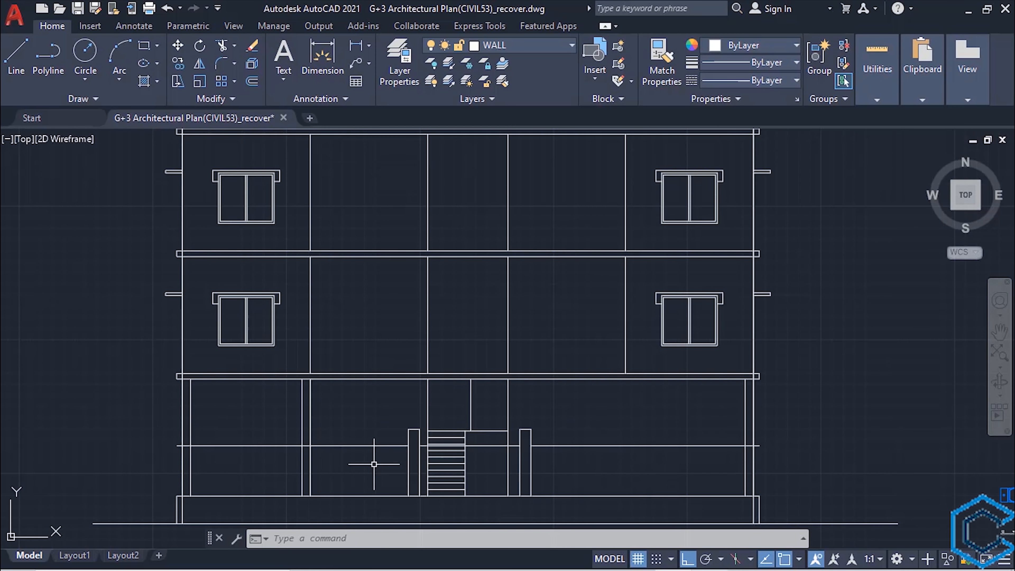
scroll(374, 464, down, 1)
middle_drag(374, 465, 381, 273)
scroll(364, 371, down, 1)
middle_drag(376, 402, 423, 372)
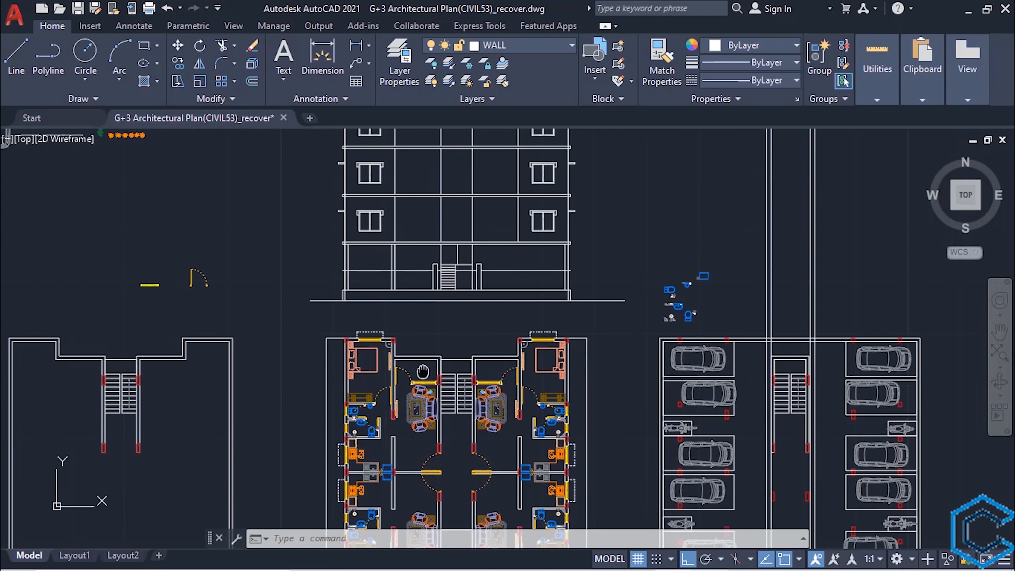
scroll(422, 372, down, 4)
- Draw vertical construction lines through the left and right outer boundary corners of the floor plan below the elevation
scroll(384, 405, up, 6)
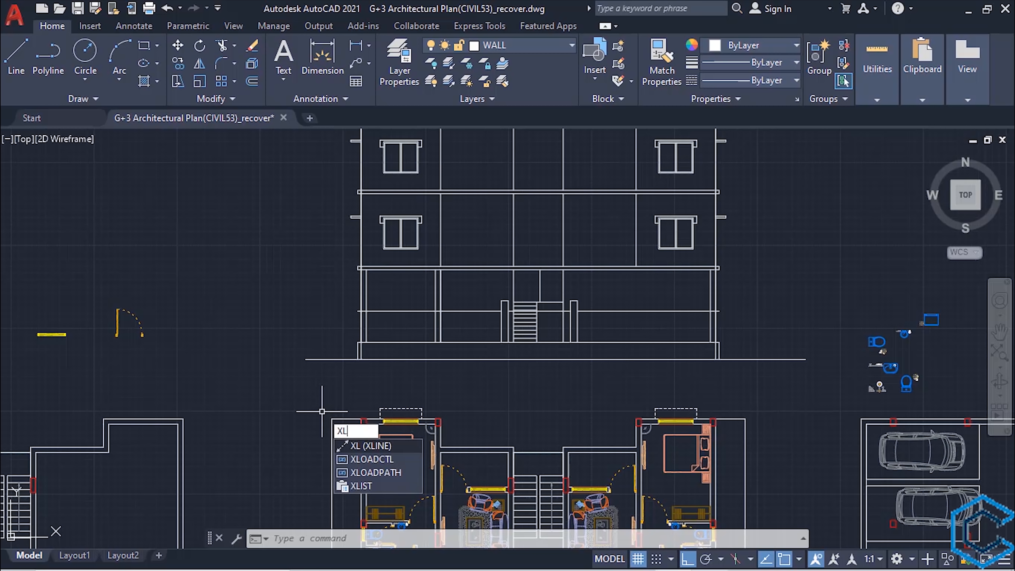
key(Return)
scroll(322, 410, up, 2)
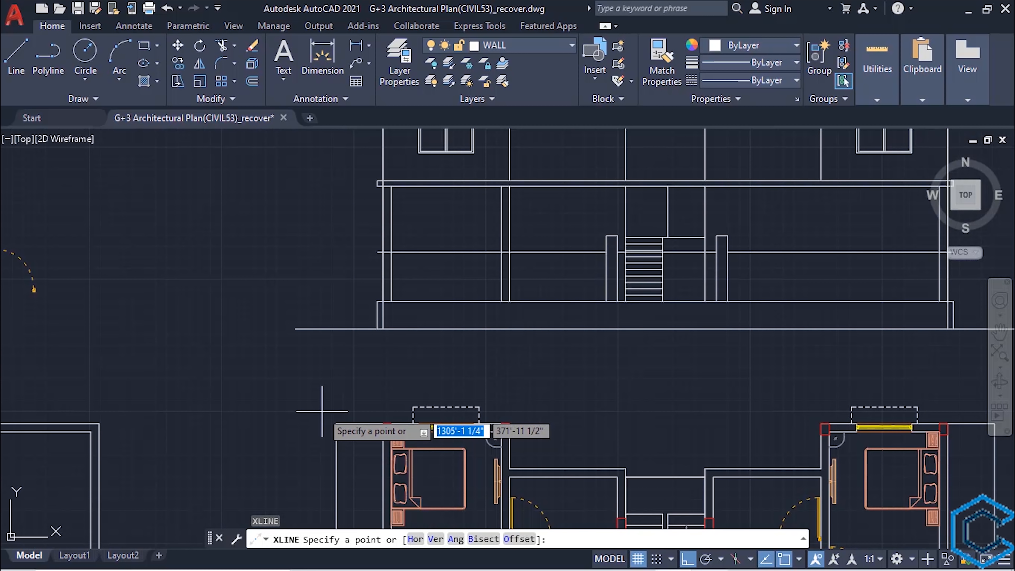
key(Return)
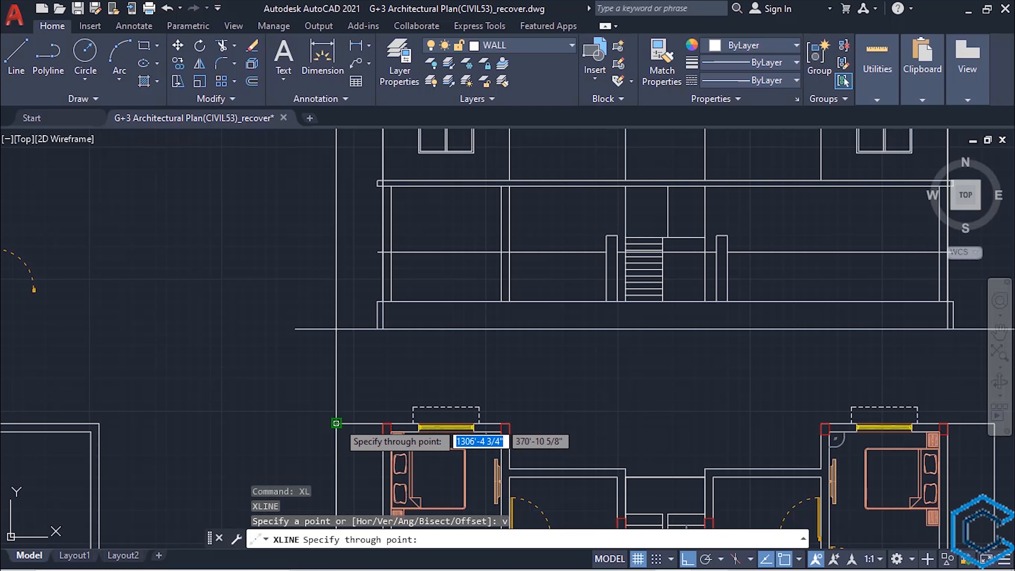
scroll(339, 419, down, 4)
scroll(488, 445, up, 2)
scroll(488, 446, up, 2)
click(570, 416)
scroll(562, 418, down, 2)
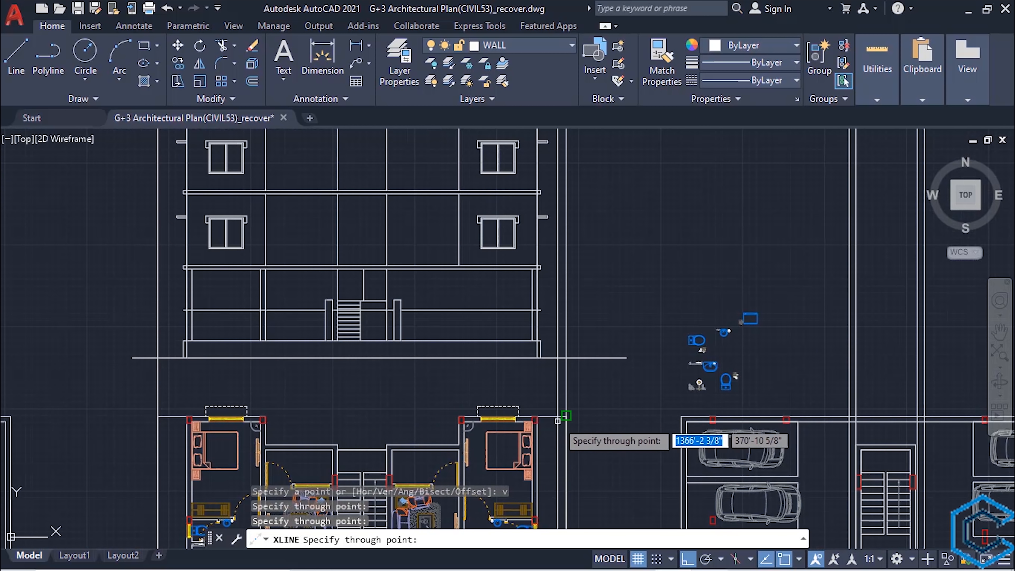
key(Escape)
- Extend the boundary wall's top line at both ends to the two vertical construction lines
scroll(349, 391, down, 2)
scroll(268, 347, up, 3)
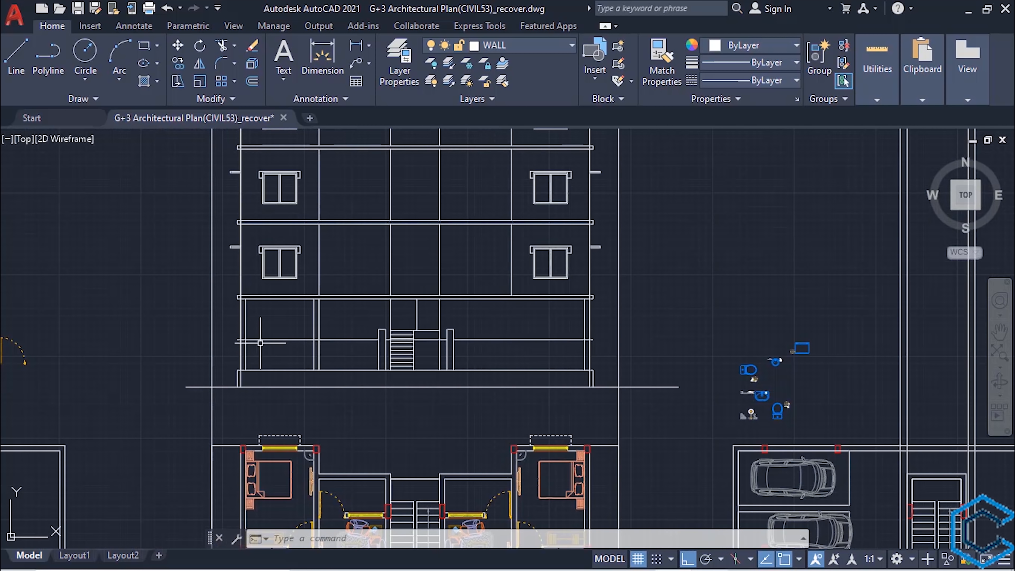
middle_drag(267, 347, 263, 409)
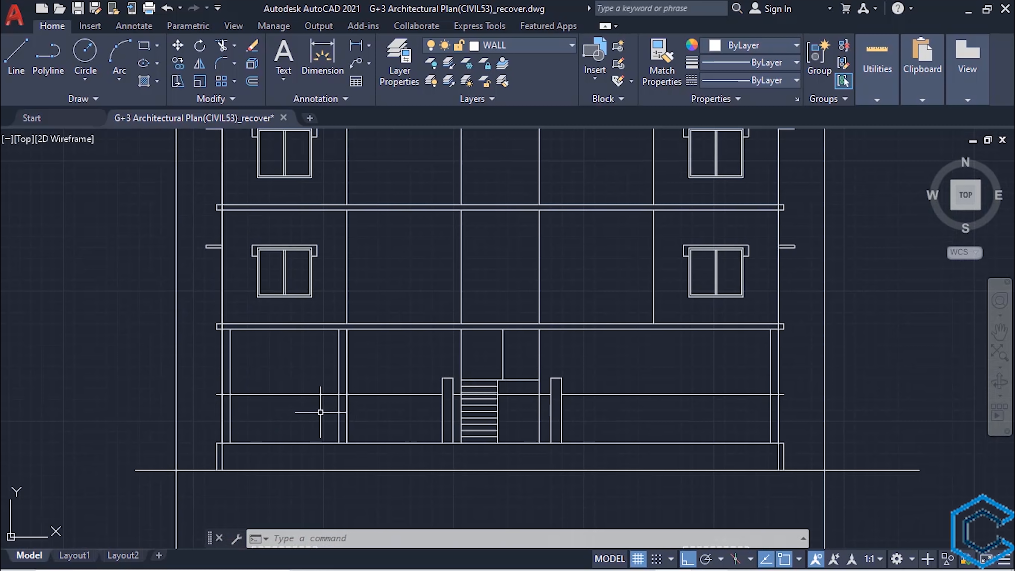
click(176, 359)
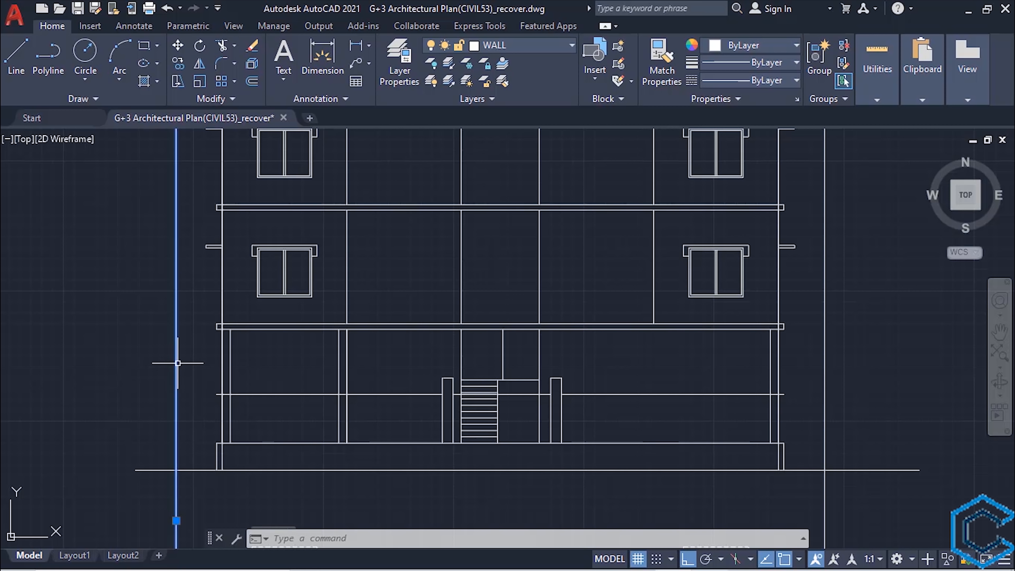
click(824, 374)
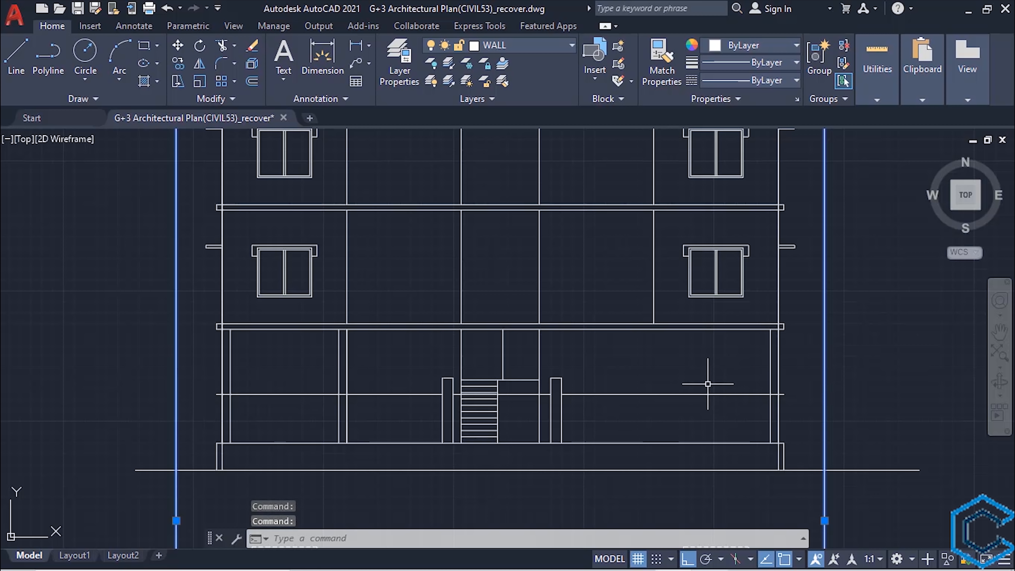
key(Return)
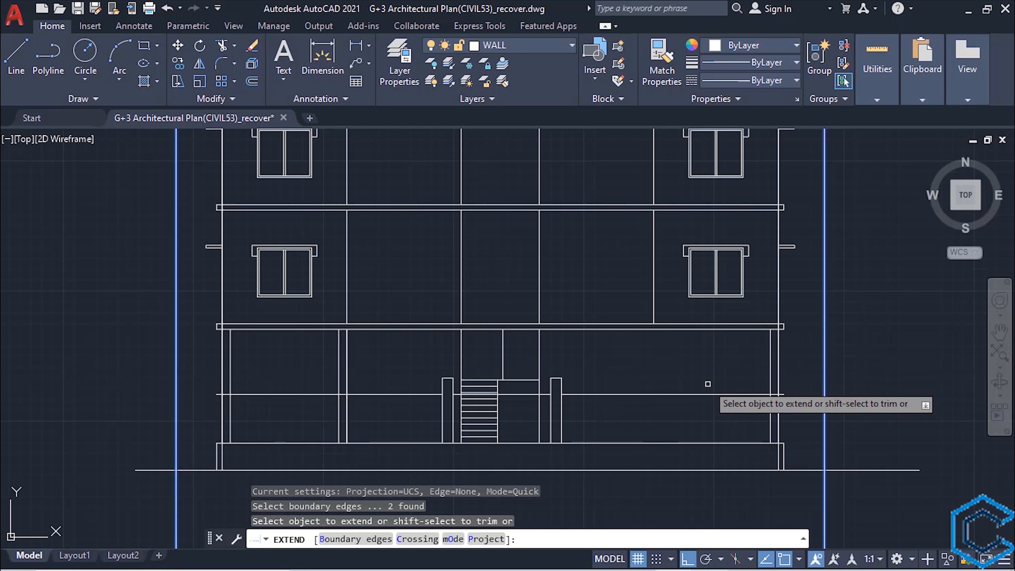
click(711, 394)
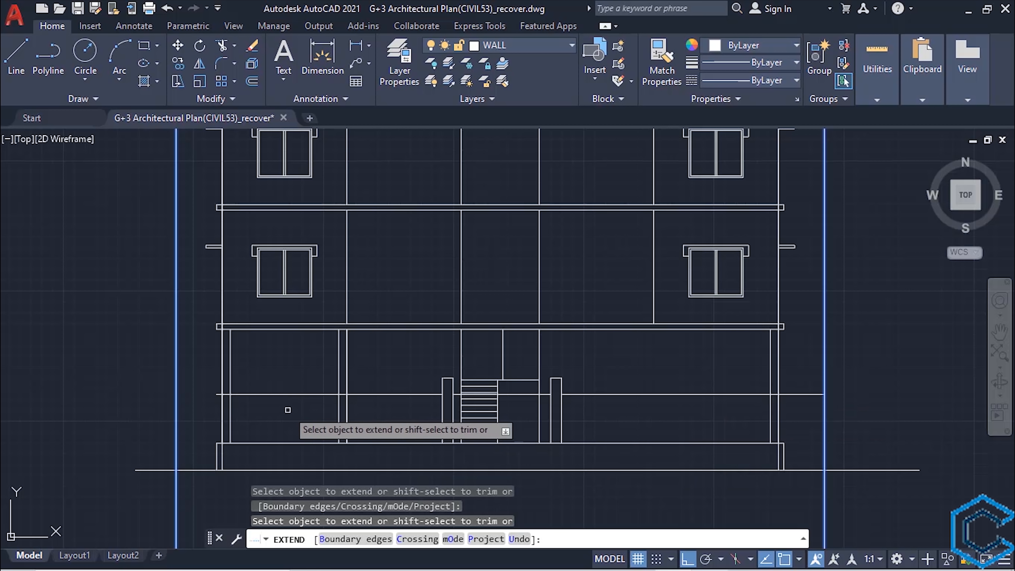
click(260, 394)
key(Escape)
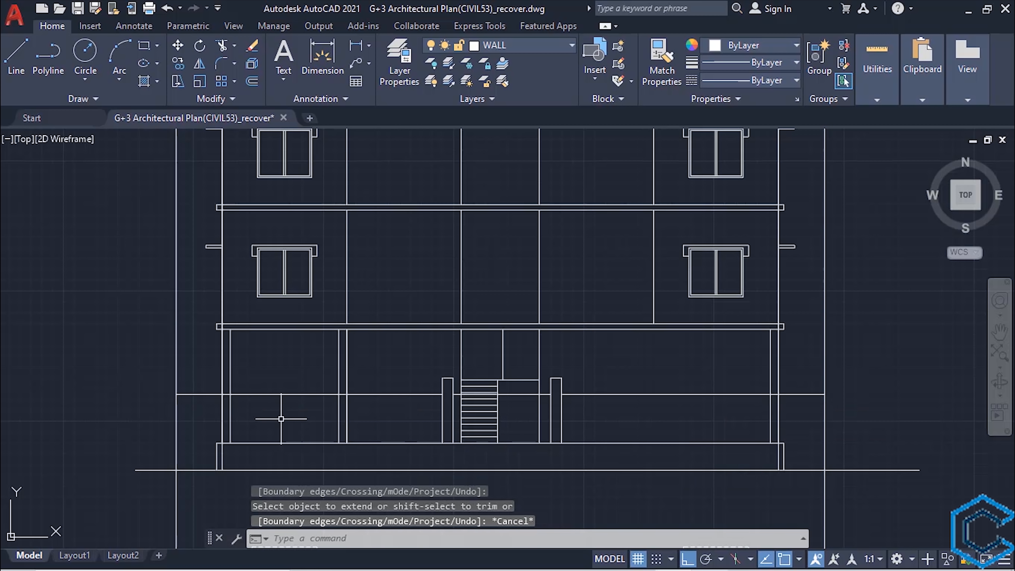
- Trim both construction lines below the ground line and above the boundary wall's top line to form the wall's ends
text(tr)
key(Return)
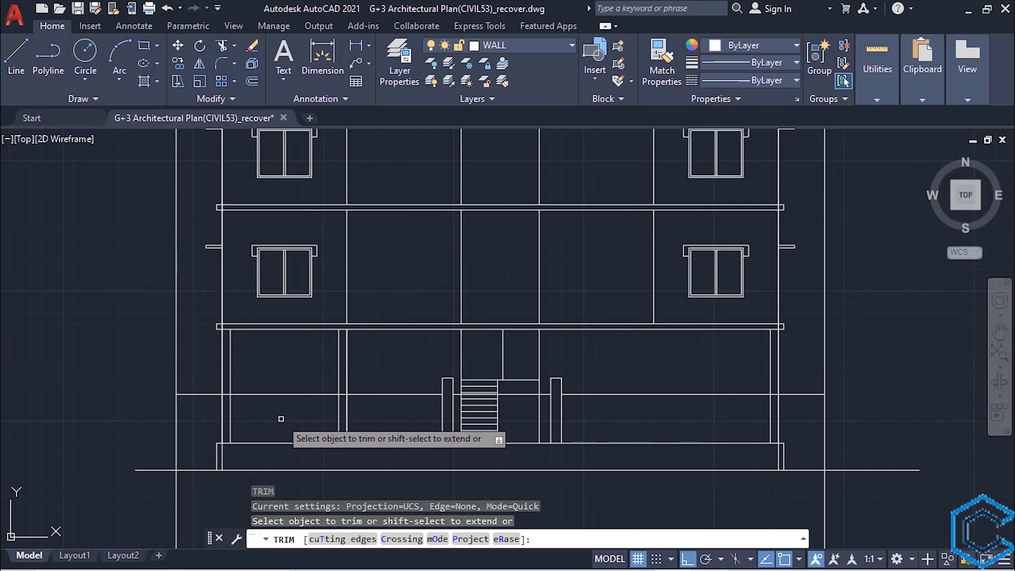
click(177, 503)
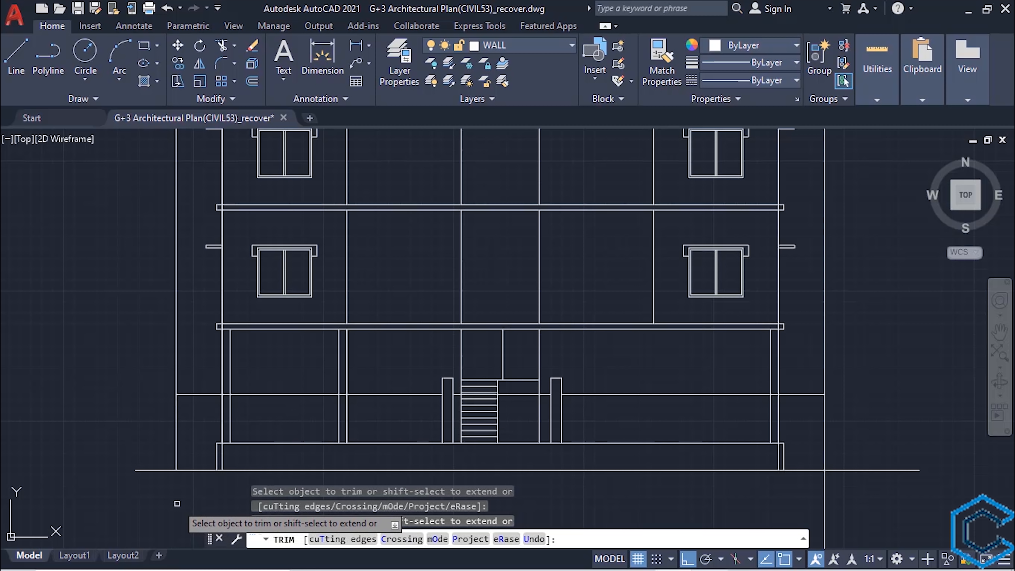
drag(821, 504, 850, 504)
click(824, 358)
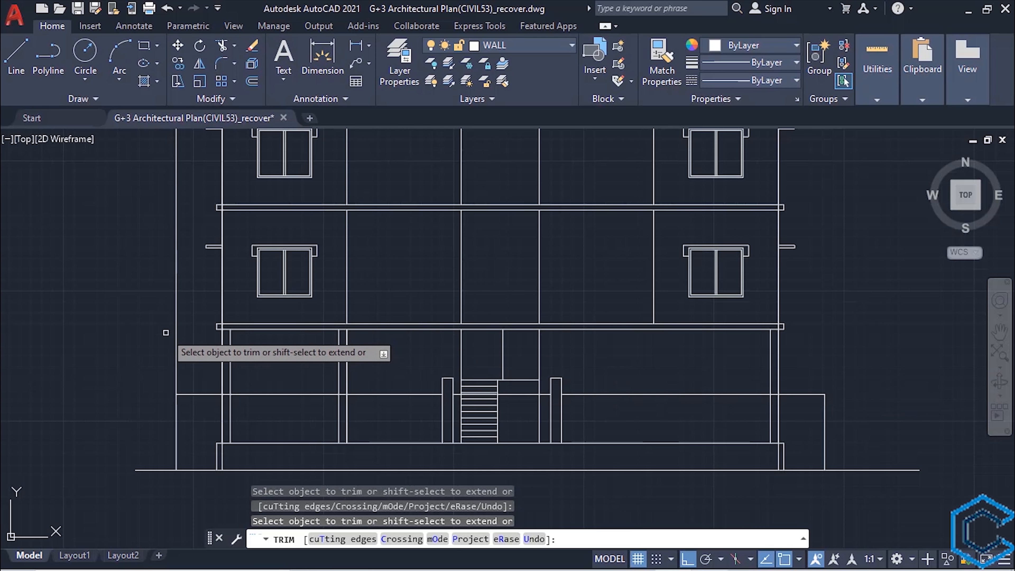
click(176, 334)
scroll(208, 354, down, 2)
middle_drag(370, 464, 418, 486)
key(Escape)
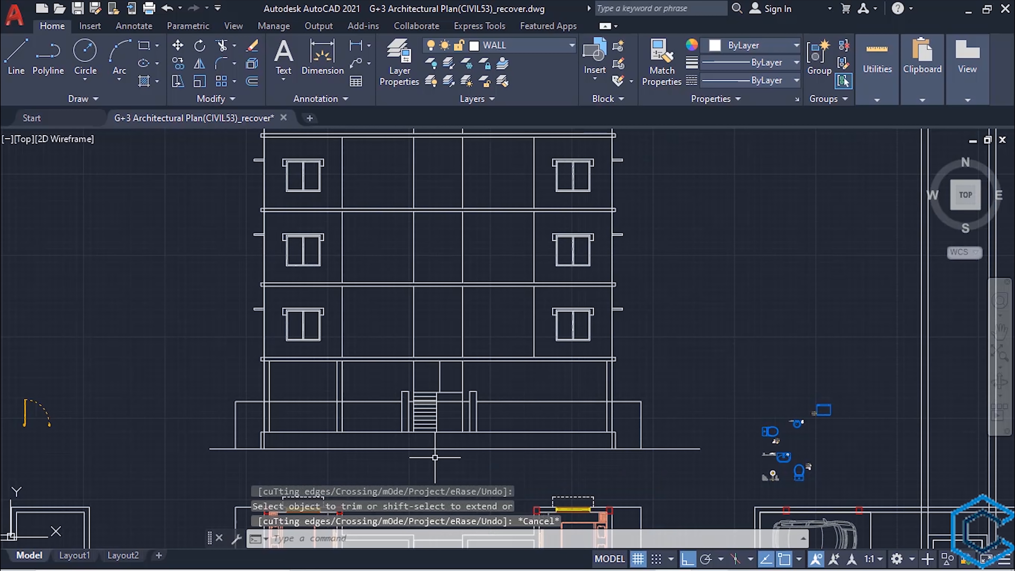
scroll(435, 457, up, 2)
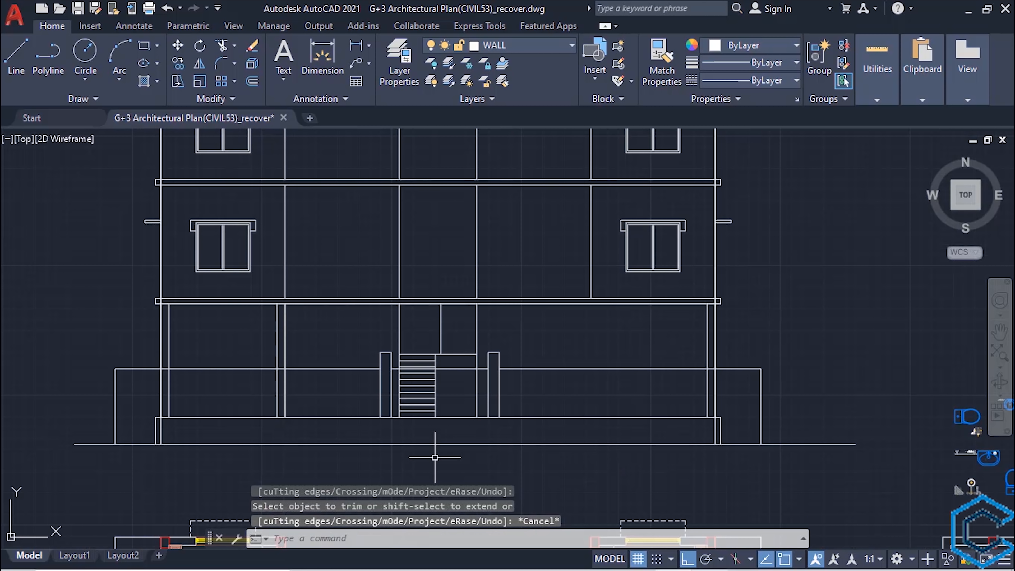
middle_drag(434, 457, 468, 470)
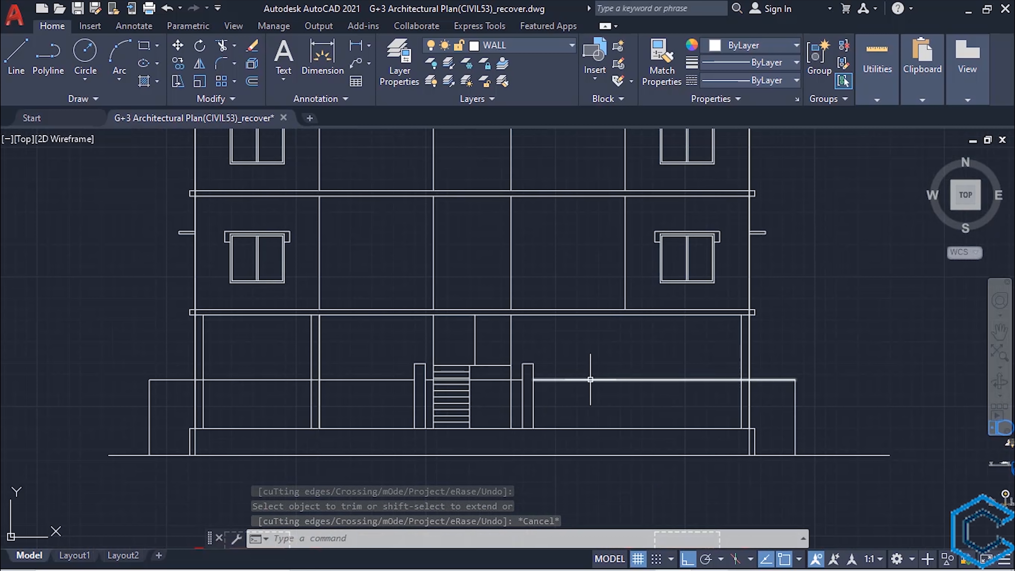
text(L)
key(Return)
key(Escape)
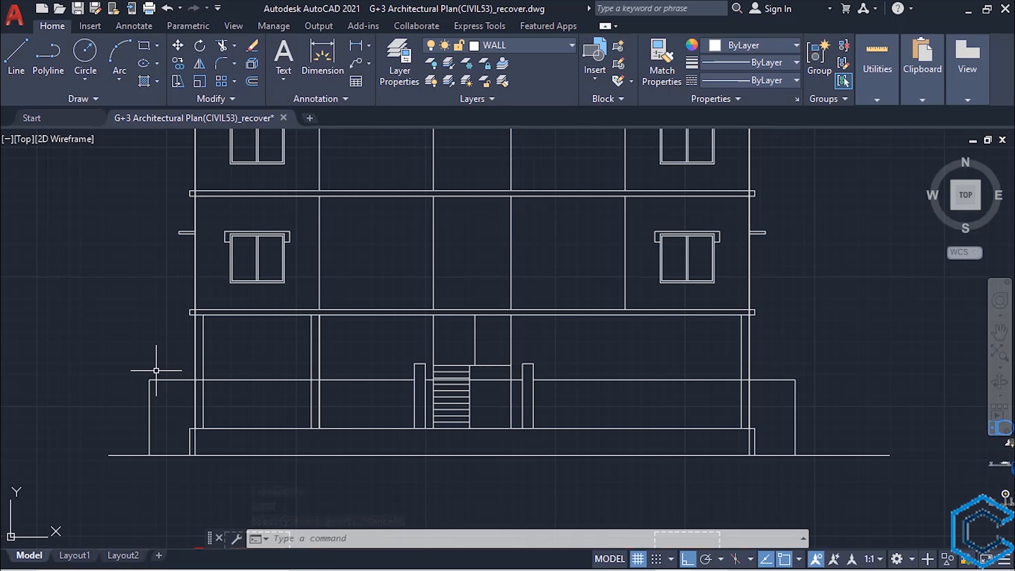
- Draw a 1' wide post top on the boundary wall's left end, level with the gate posts, and trim the wall line beneath it
key(Return)
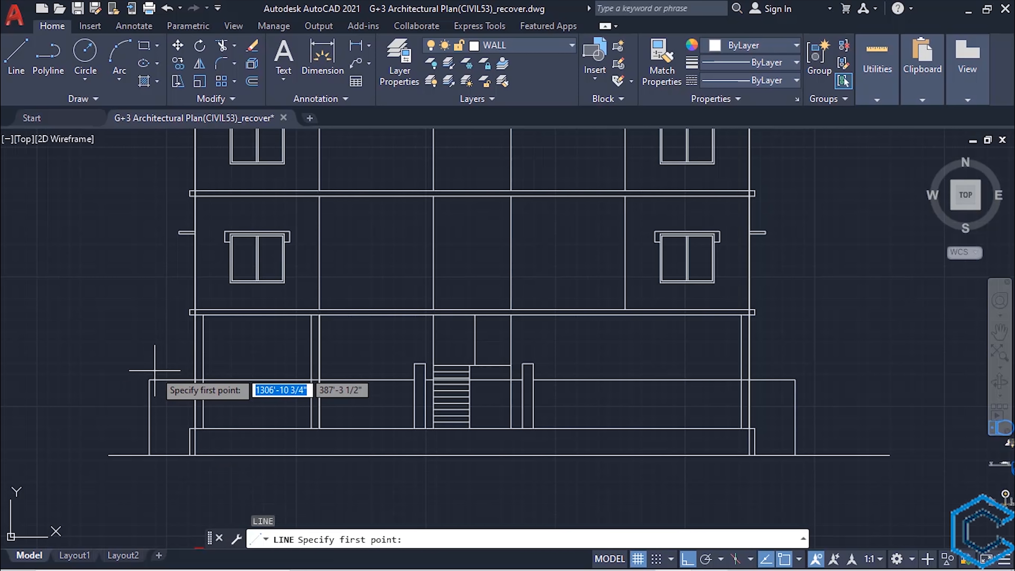
click(179, 362)
scroll(156, 364, up, 4)
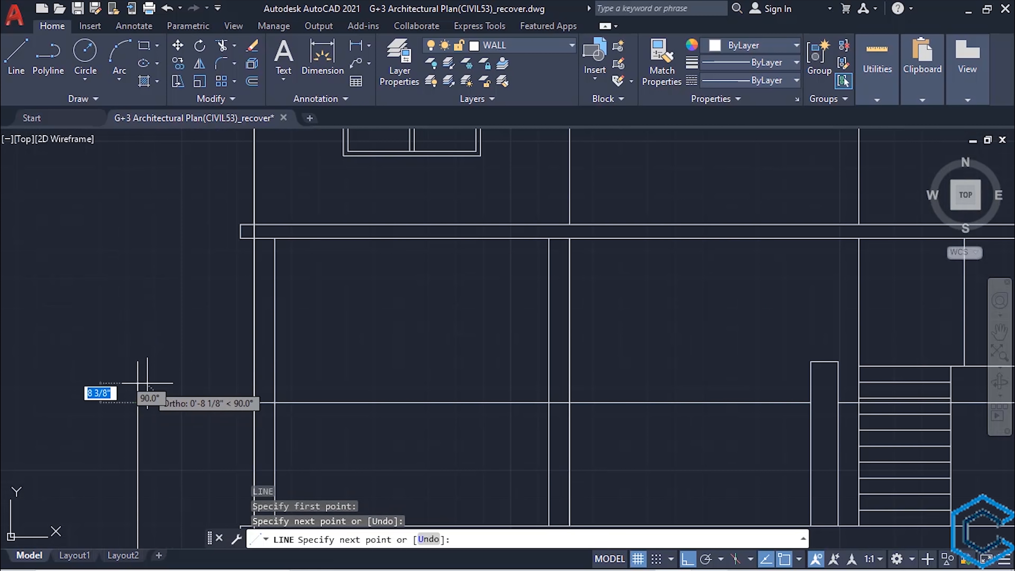
text(1')
key(Return)
click(165, 403)
key(Escape)
text(tr)
key(Return)
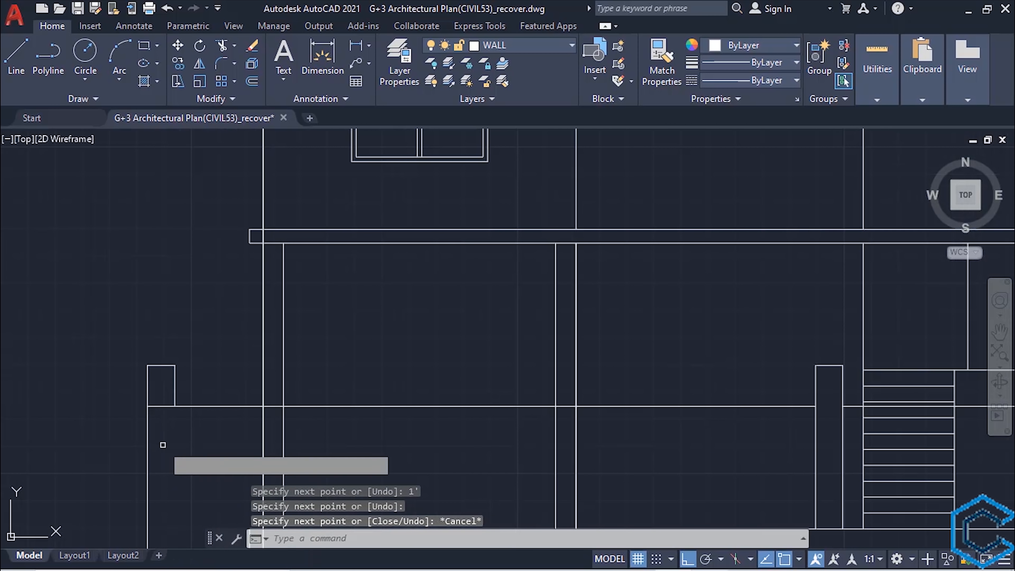
click(161, 407)
key(Escape)
- Copy the left post top to the boundary wall's right end and trim the wall line beneath the copy
scroll(175, 441, down, 4)
drag(155, 435, 178, 392)
text(co)
key(Return)
click(176, 429)
scroll(175, 429, down, 4)
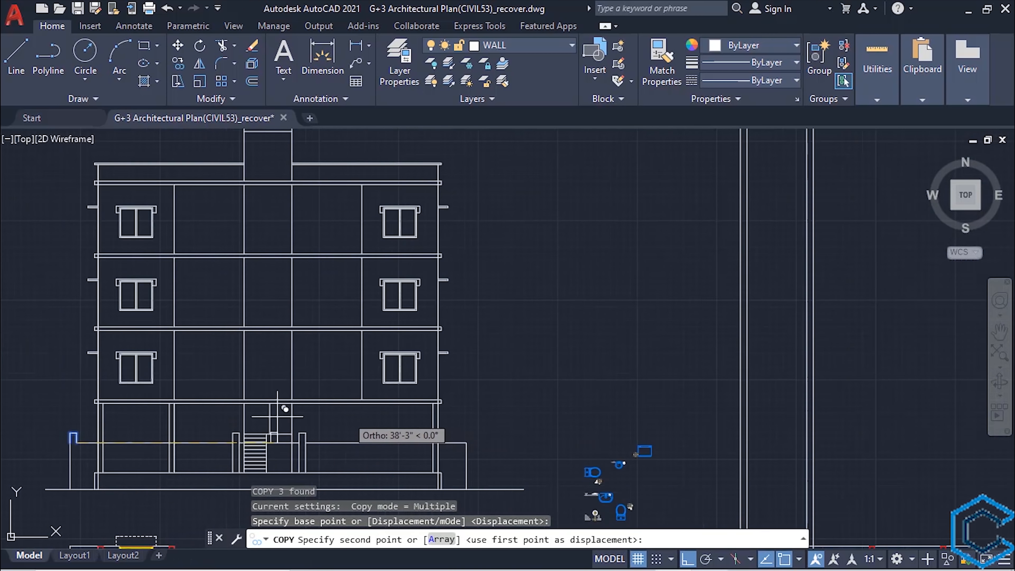
scroll(468, 460, up, 5)
click(465, 361)
key(Escape)
text(tr)
key(Escape)
- Copy the left post top to the middle of the left wall section and trim the wall line beneath the copy
scroll(451, 359, down, 4)
drag(132, 370, 181, 460)
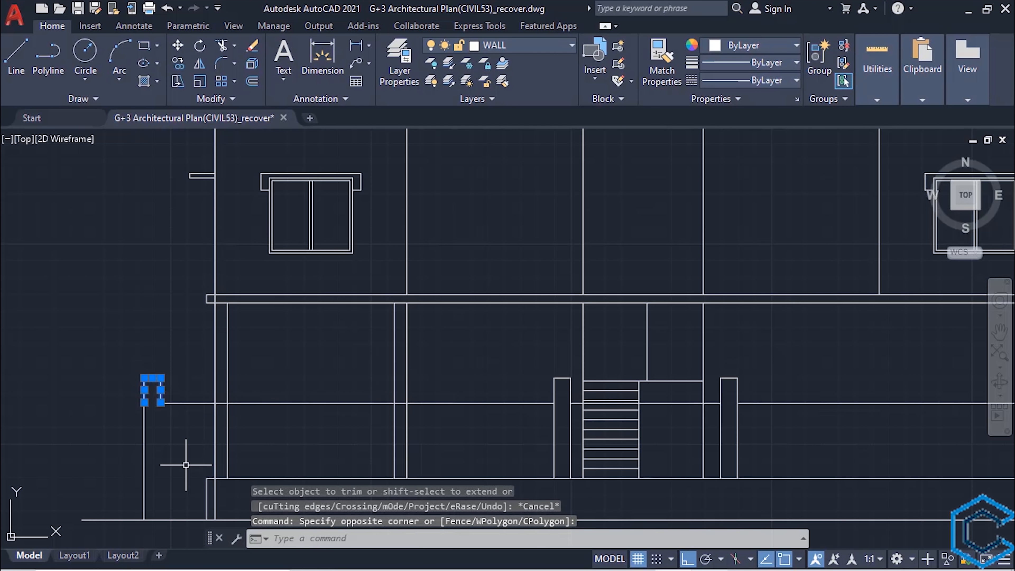
text(co)
key(Return)
click(144, 402)
click(358, 403)
key(Escape)
text(tr)
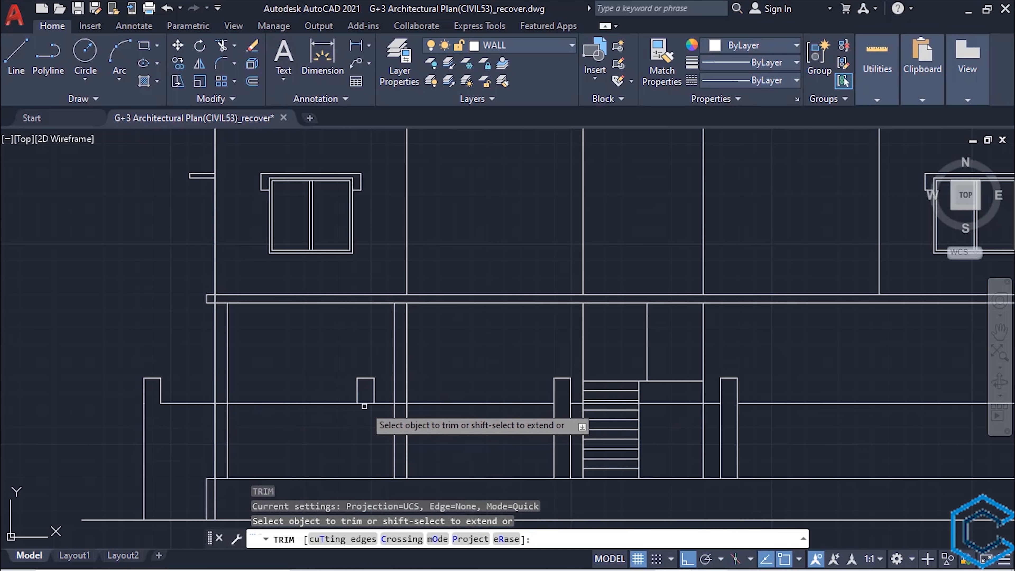
click(364, 404)
scroll(378, 420, down, 5)
scroll(509, 408, up, 5)
key(Escape)
- Copy the right post top to the middle of the right wall section and trim the wall line beneath the copy
drag(734, 412, 885, 366)
text(co)
click(775, 402)
click(564, 403)
key(Escape)
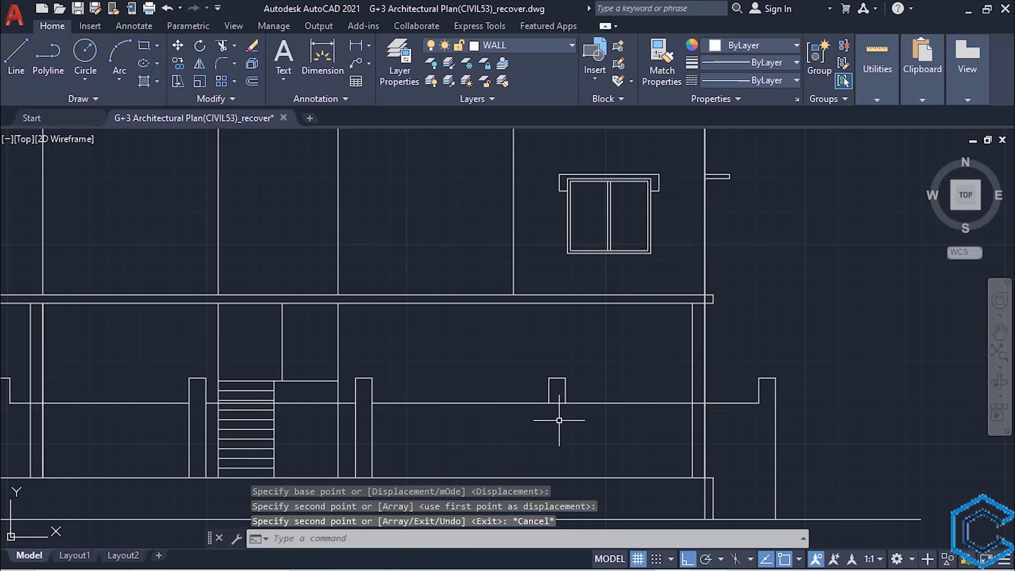
text(tr)
click(557, 404)
scroll(545, 416, down, 7)
scroll(421, 423, up, 5)
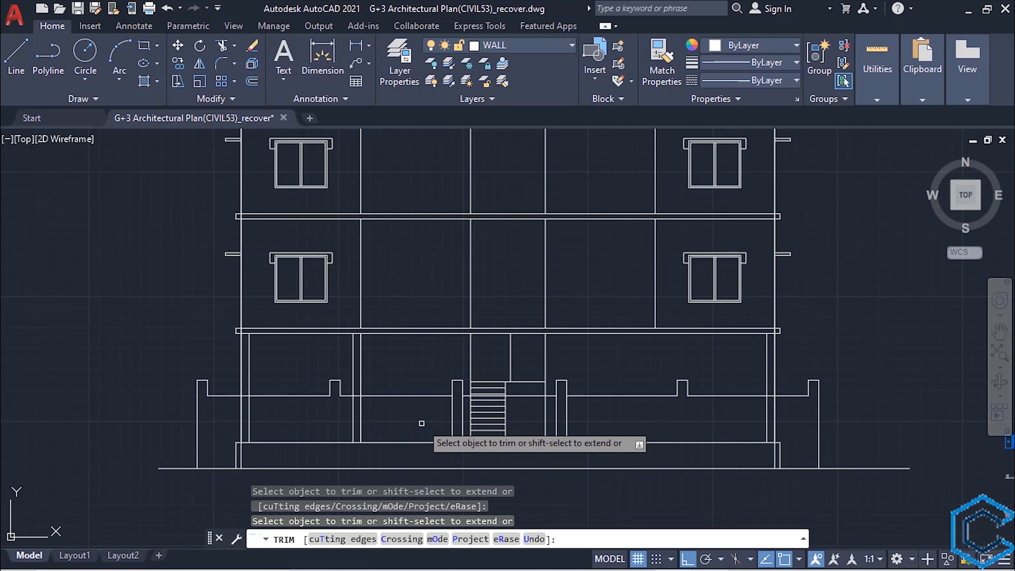
key(Escape)
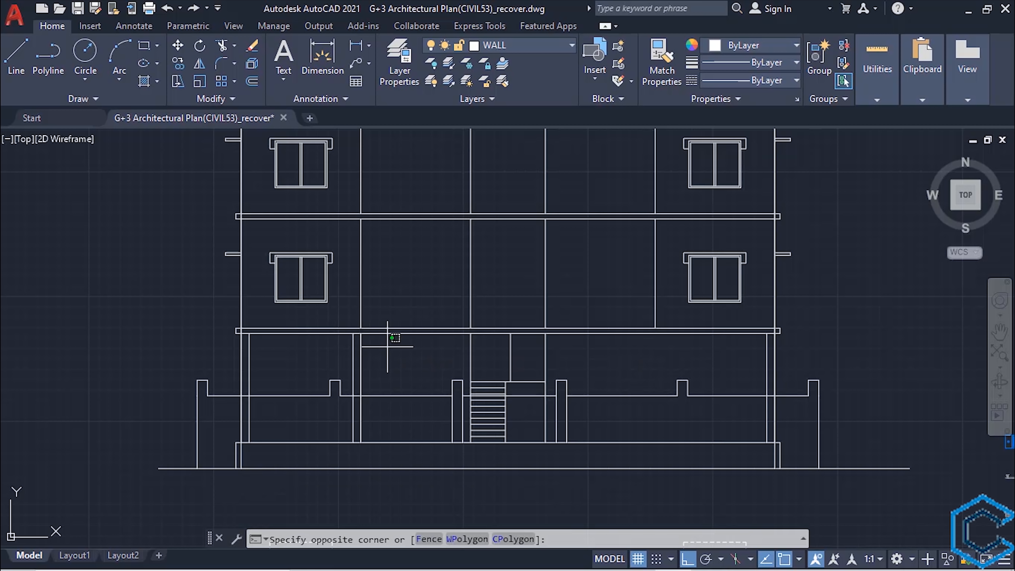
- Copy the ground floor's inner left column to the slab underside below the upper floors' right inner wall line
click(340, 357)
text(c)
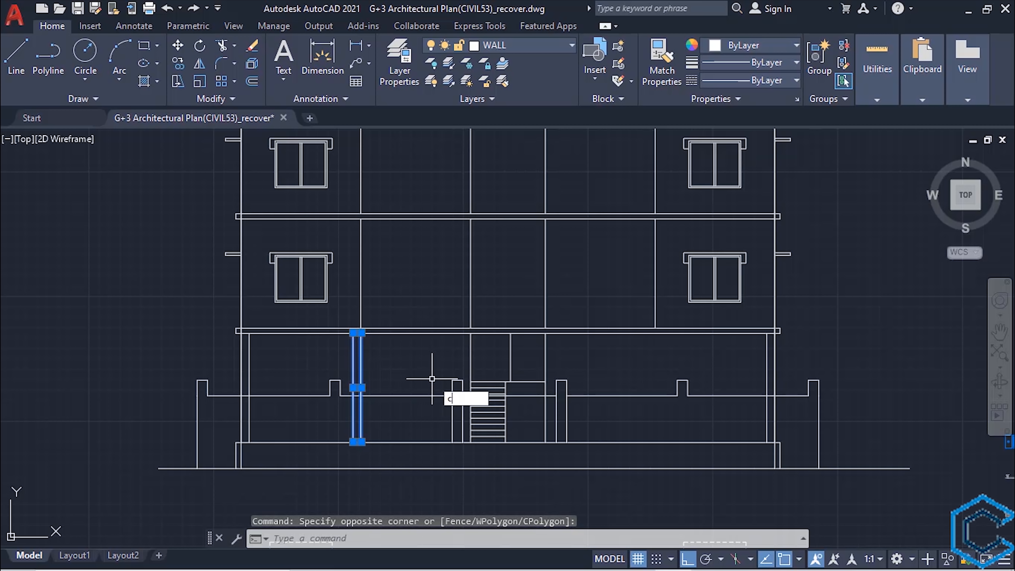
text(o)
key(Return)
click(360, 332)
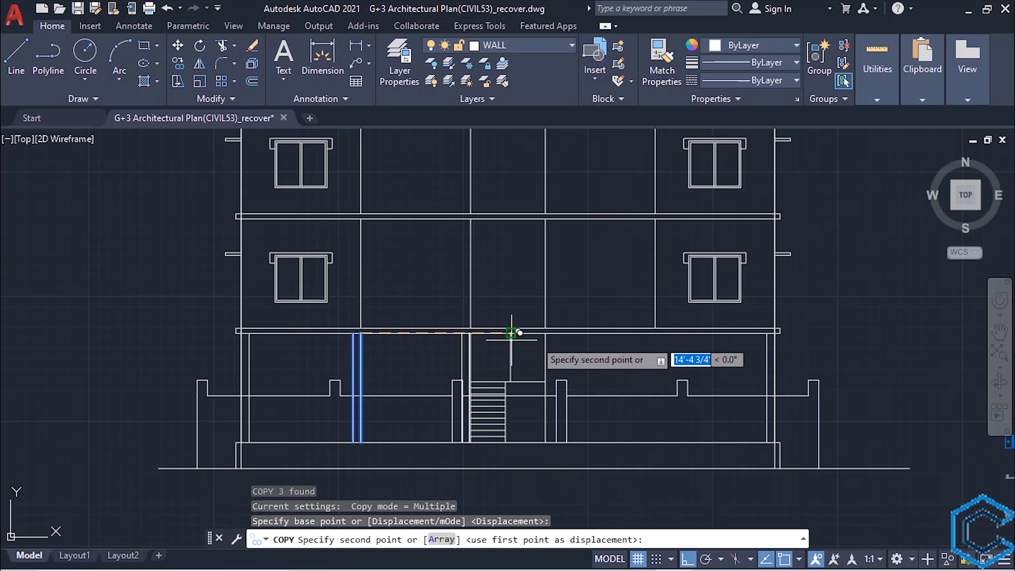
click(655, 333)
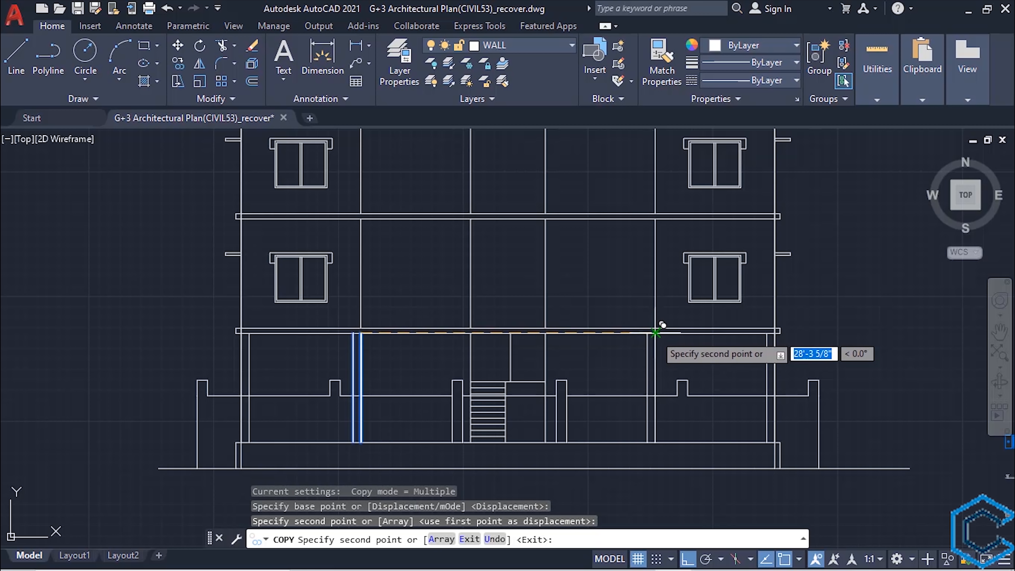
key(Escape)
- Draw vertical construction lines through both edges of the right bedroom's inner corner column in the floor plan, up through the elevation
scroll(522, 319, down, 3)
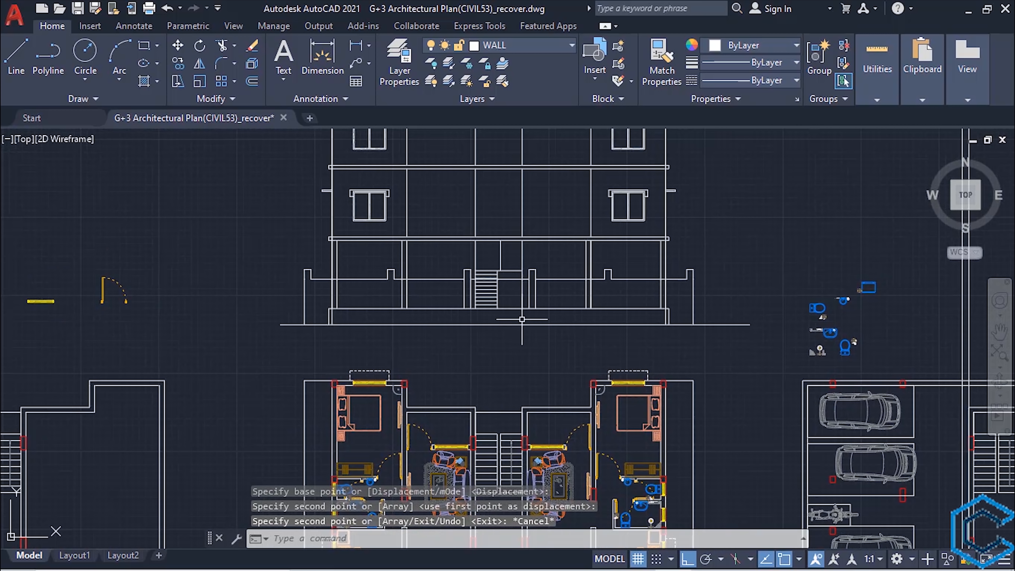
text(xl)
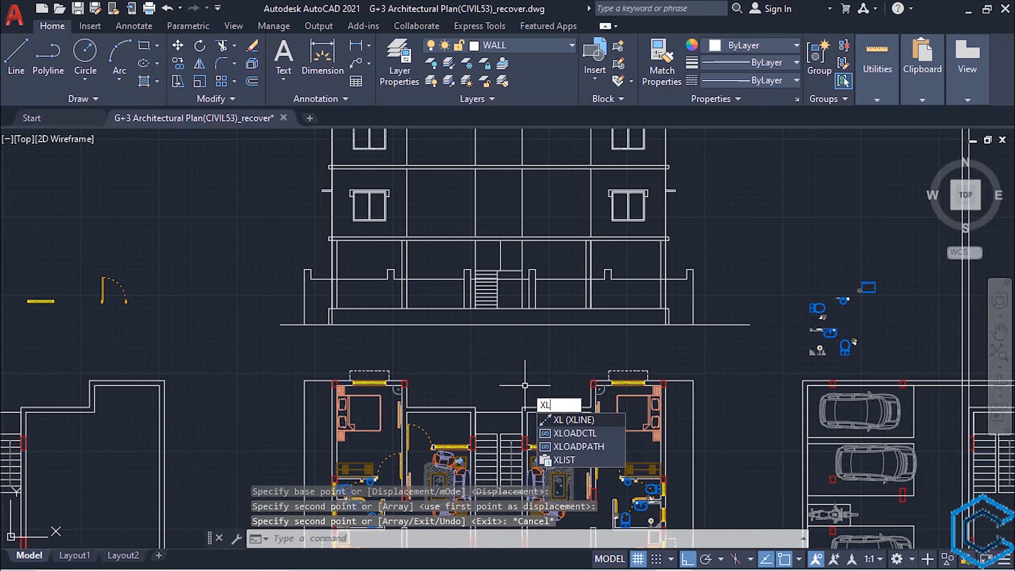
key(Return)
key(Return)
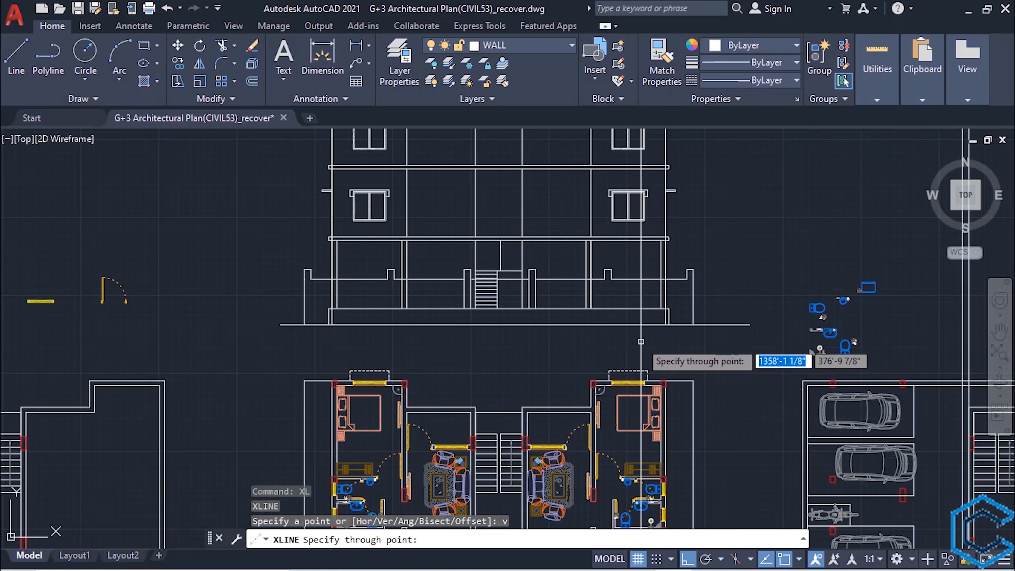
scroll(562, 304, up, 4)
click(623, 314)
click(635, 314)
scroll(632, 314, down, 4)
middle_drag(635, 475, 567, 191)
middle_drag(575, 492, 571, 284)
scroll(574, 282, up, 4)
click(538, 282)
scroll(538, 282, down, 6)
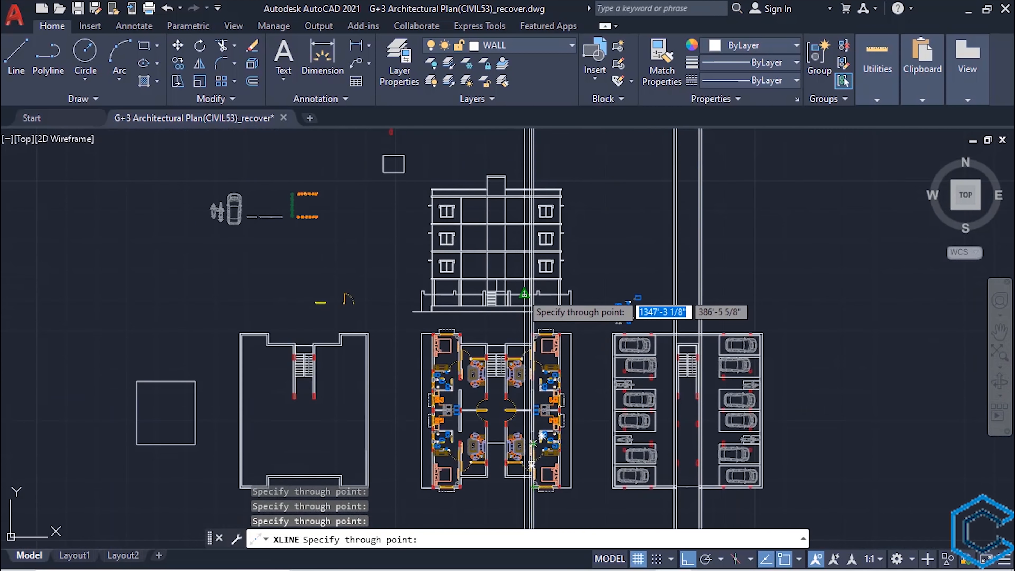
scroll(523, 297, up, 6)
key(Escape)
- Delete the left edge line of the copied column on the right half of the ground floor
click(512, 289)
key(Delete)
scroll(511, 290, down, 2)
text(t)
key(Escape)
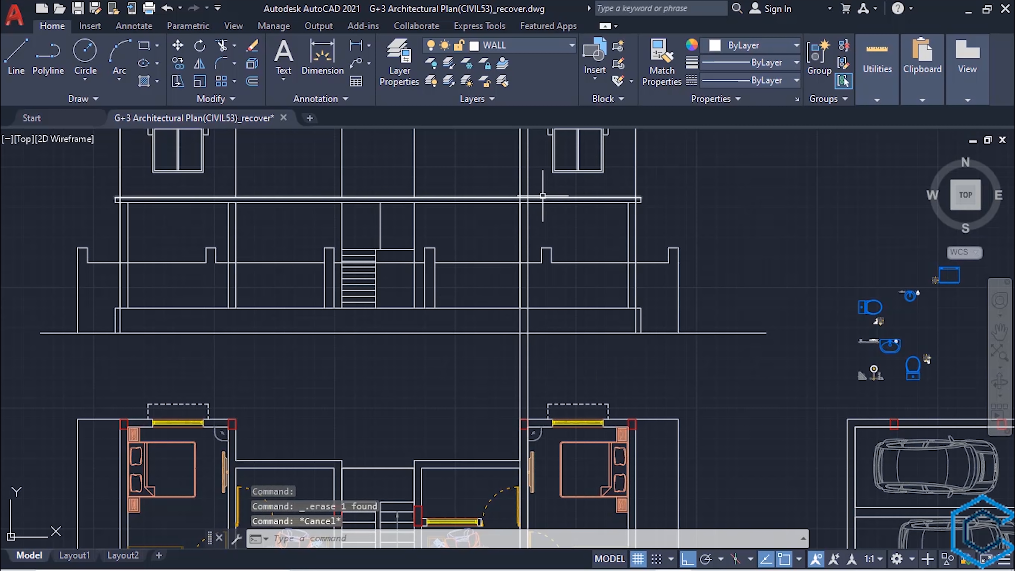
- Trim the two construction lines to the ground floor slab and the plinth's top line, leaving only the column between them
click(542, 197)
click(551, 308)
text(tr)
key(Return)
click(528, 174)
click(519, 173)
click(519, 173)
scroll(524, 198, up, 4)
click(522, 200)
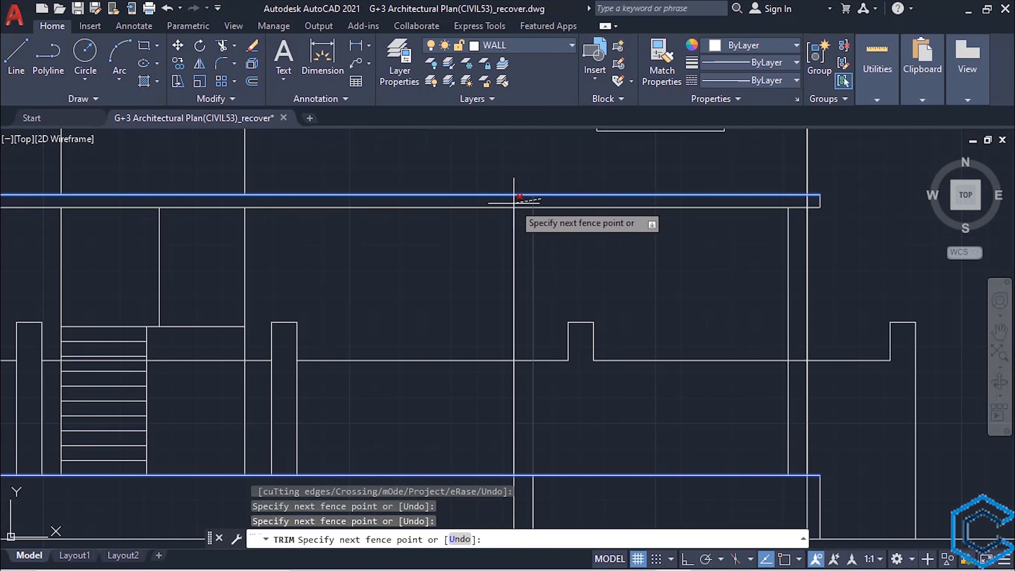
click(560, 195)
scroll(569, 339, down, 2)
scroll(546, 243, up, 2)
key(Escape)
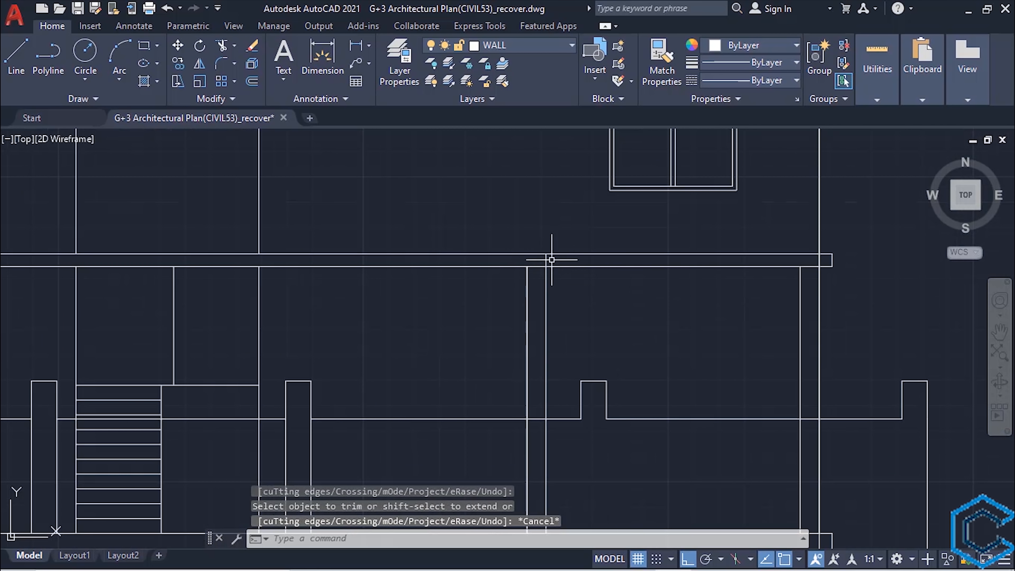
- Trim the building's outer wall lines below the plinth's top line on both sides
scroll(583, 295, down, 3)
mouse_move(620, 344)
middle_down()
mouse_move(643, 317)
mouse_move(635, 355)
mouse_move(658, 363)
middle_up()
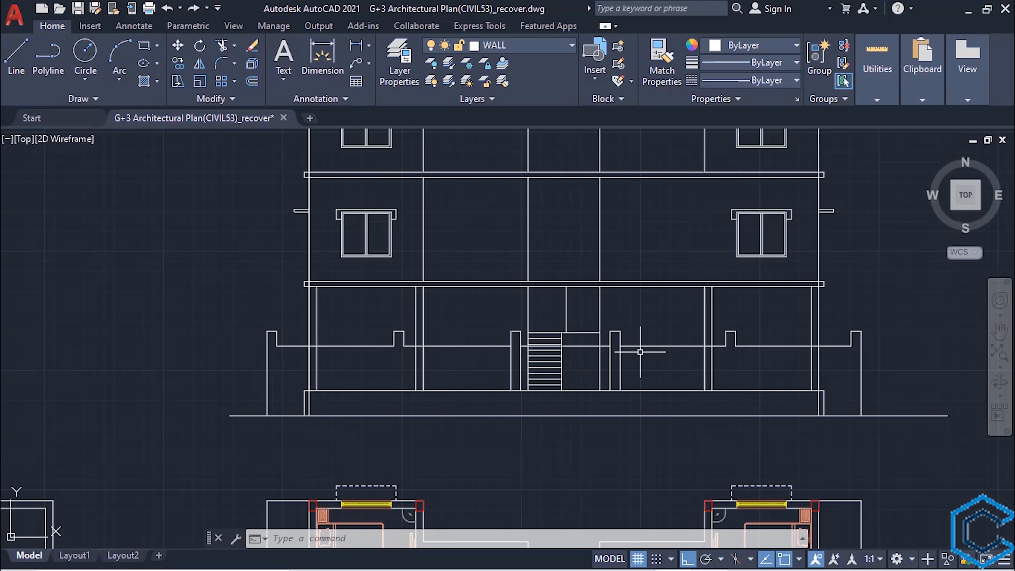
key(Return)
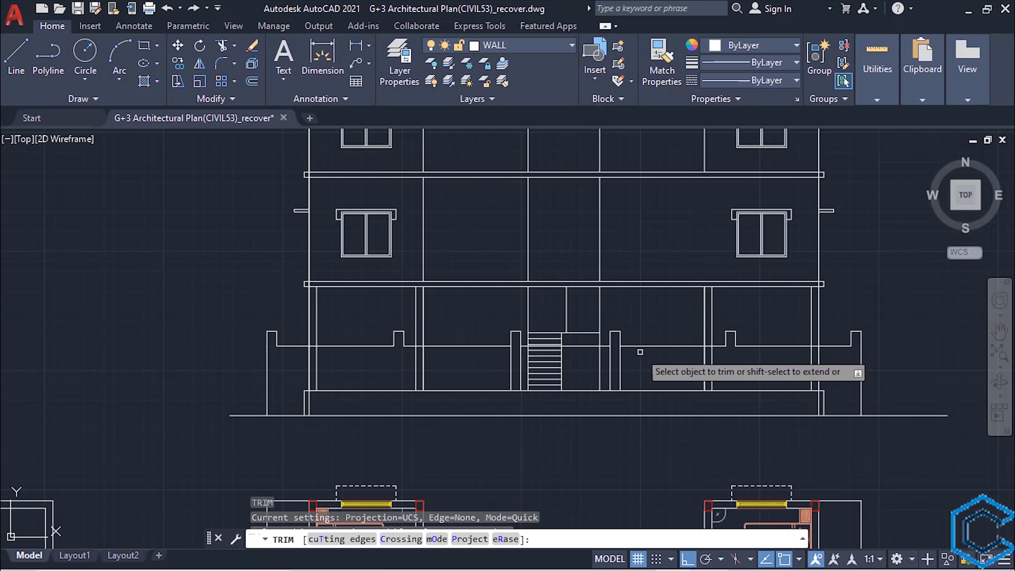
click(818, 404)
key(Escape)
- Extend the plinth's top line at both ends to the boundary wall's end lines and trim those end lines below it
text(ex)
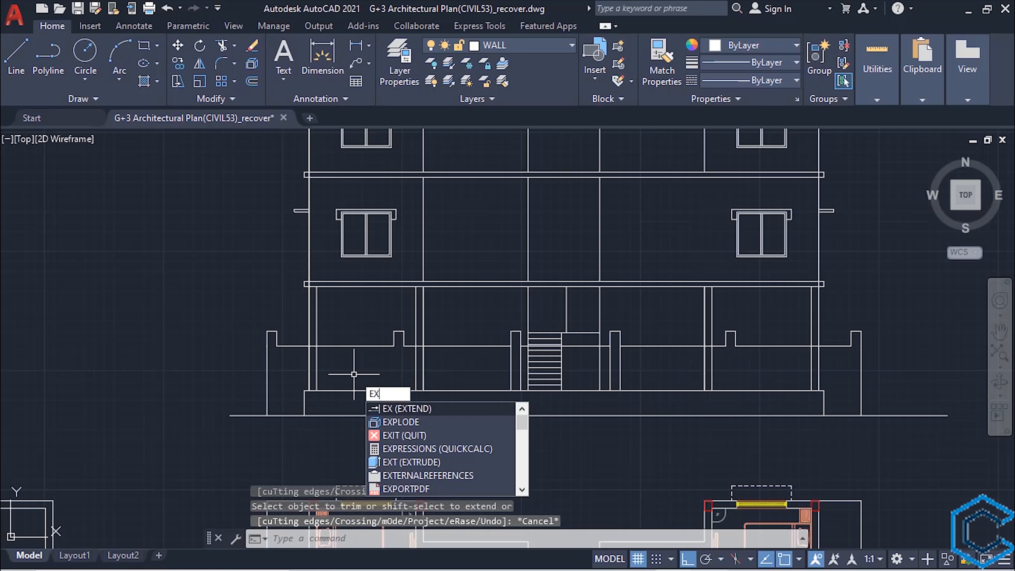
key(Return)
key(Escape)
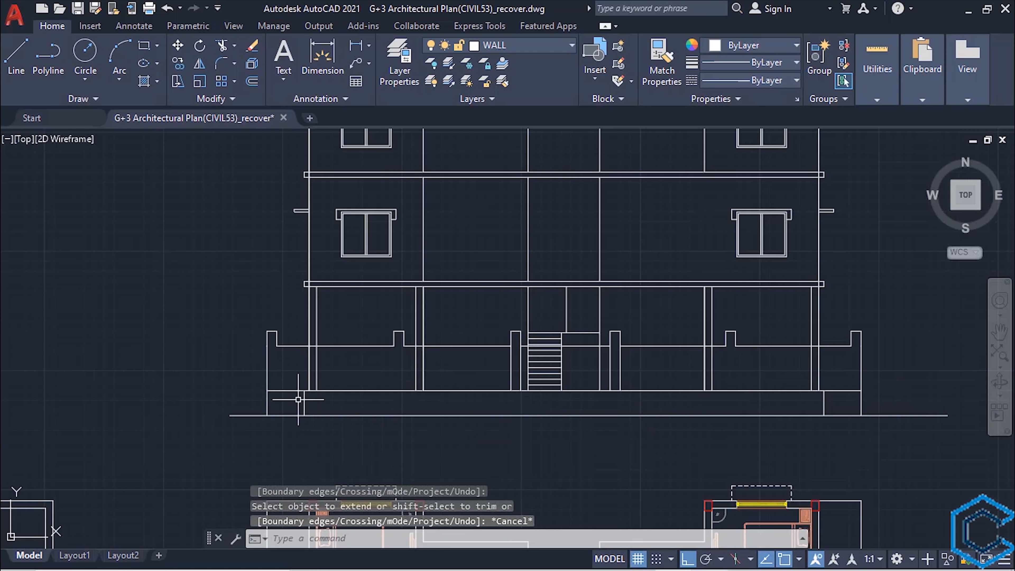
text(tr)
key(Return)
click(268, 400)
click(861, 403)
key(Escape)
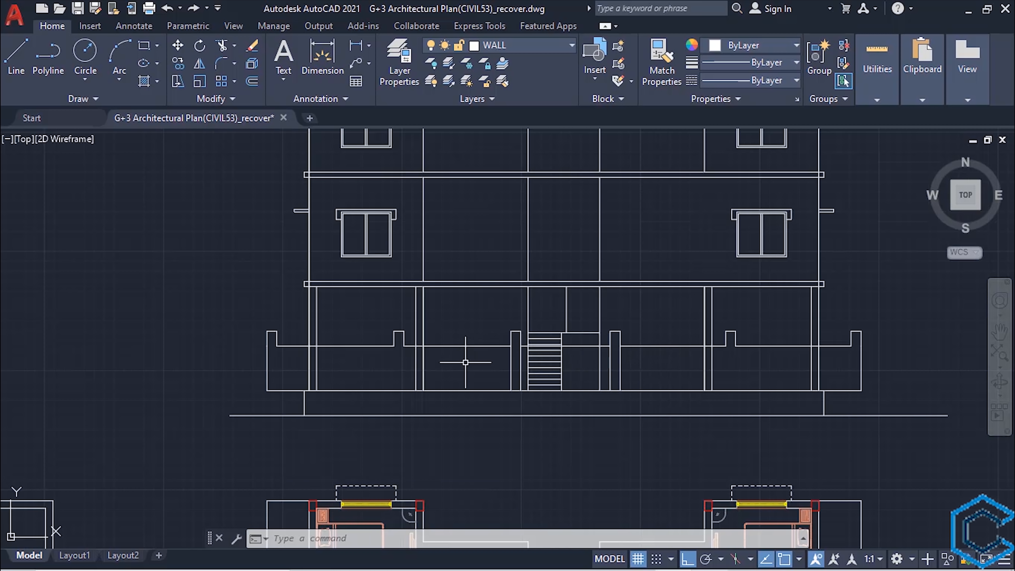
- Draw a horizontal line across the left wall section to the inner column, starting 2'3" below the wall top at the end post
scroll(279, 349, up, 2)
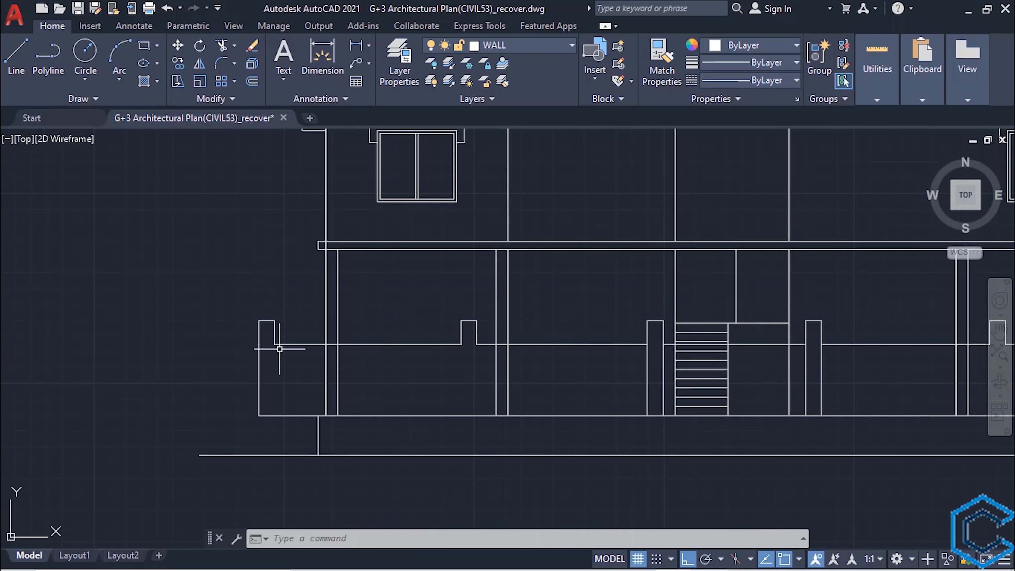
scroll(279, 349, up, 2)
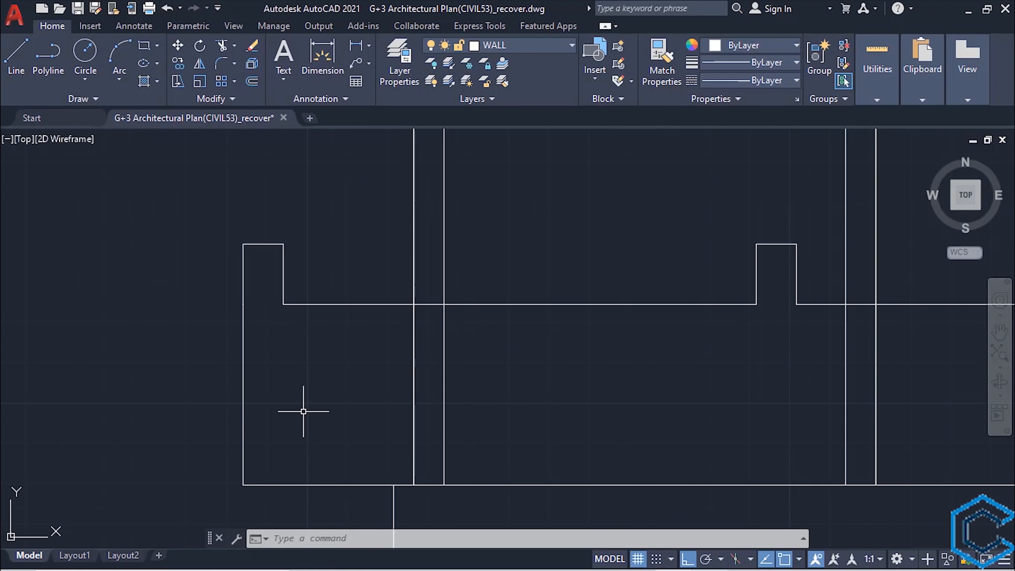
scroll(320, 418, up, 2)
key(Return)
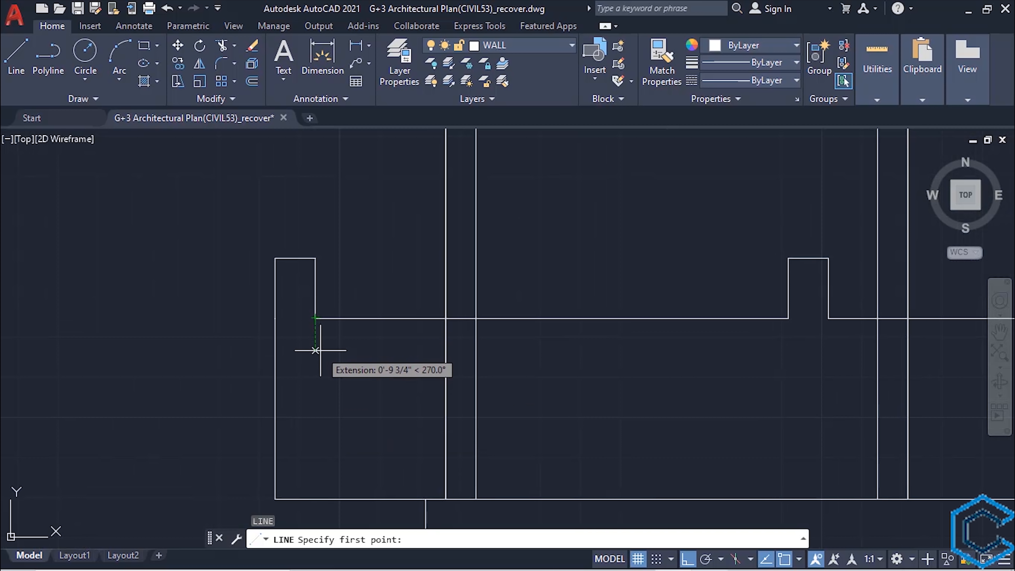
text(2')
key(Return)
click(878, 408)
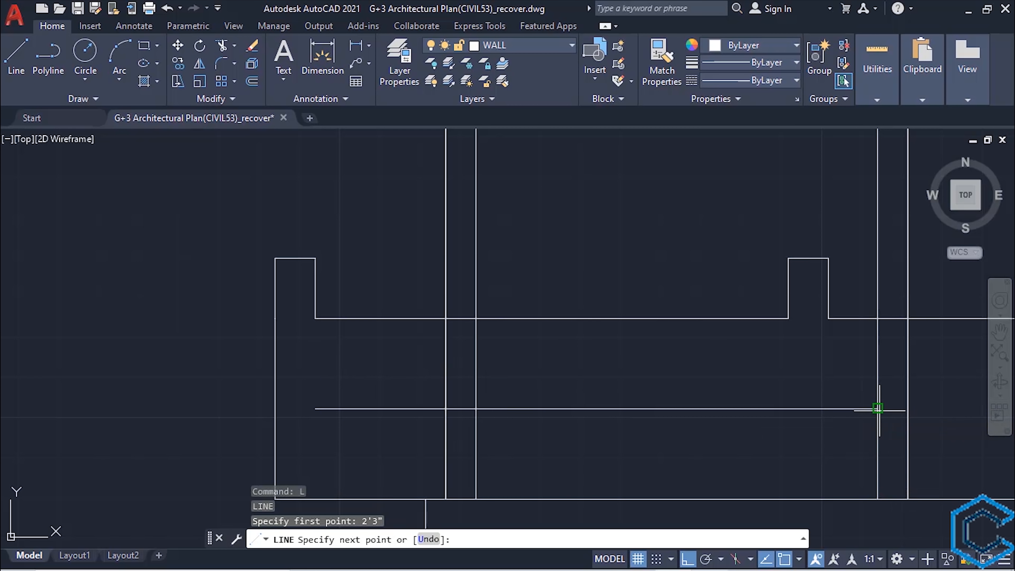
key(Return)
- Stretch the horizontal line's left end to the boundary wall's outer left edge
click(321, 410)
click(315, 408)
click(275, 408)
key(Escape)
- Offset the horizontal line 3" upward and 3" downward
text(o)
key(Return)
text(3")
key(Return)
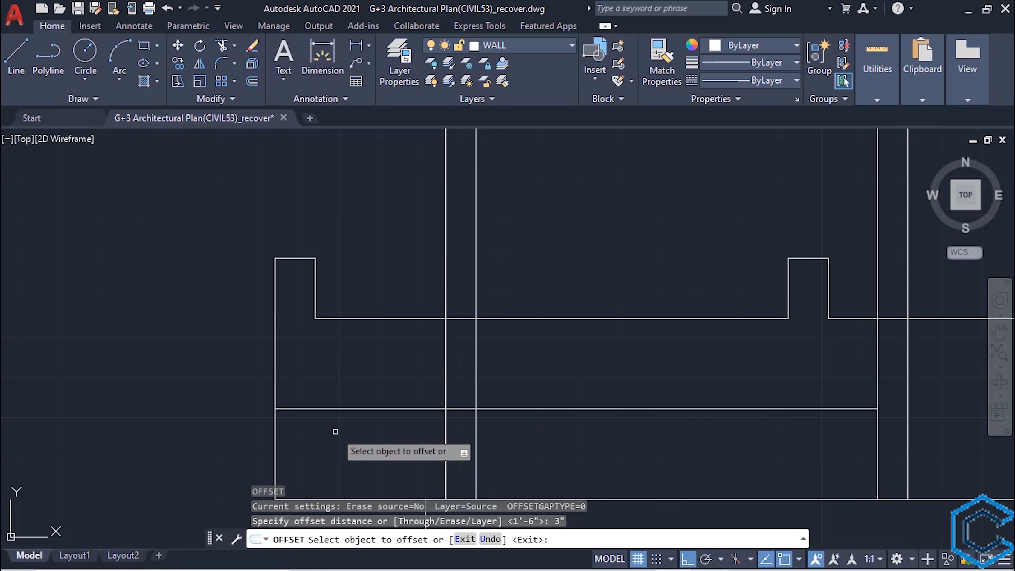
click(500, 409)
click(517, 409)
click(511, 439)
key(Escape)
- Offset the upper and lower lines 5" outward and delete the original centre line
key(Return)
text(5")
key(Return)
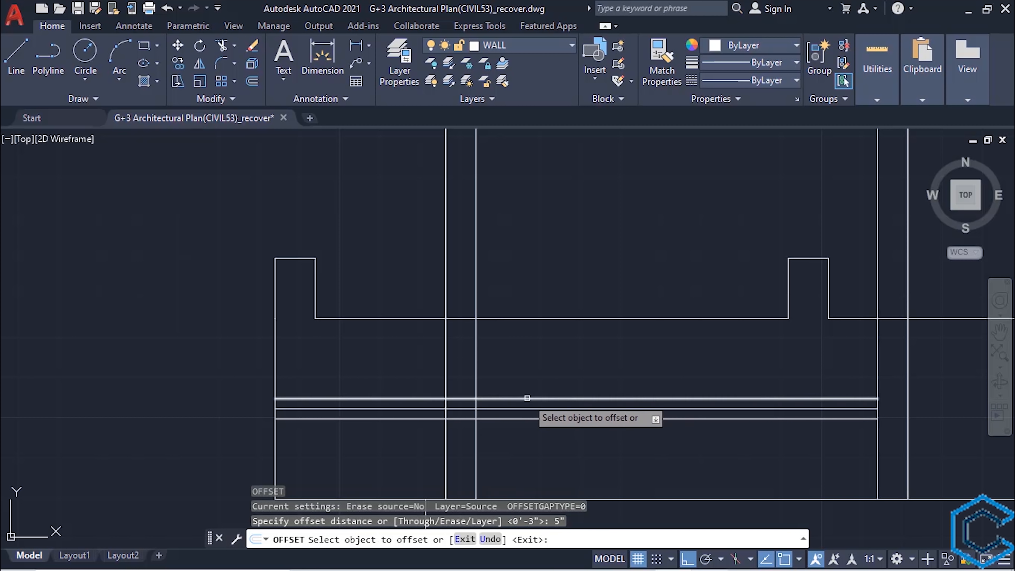
click(527, 399)
click(530, 383)
key(Escape)
click(538, 408)
key(Delete)
- Close the four horizontal bands with a vertical line below the middle post's right edge and trim their ends beyond it
middle_drag(548, 466, 487, 463)
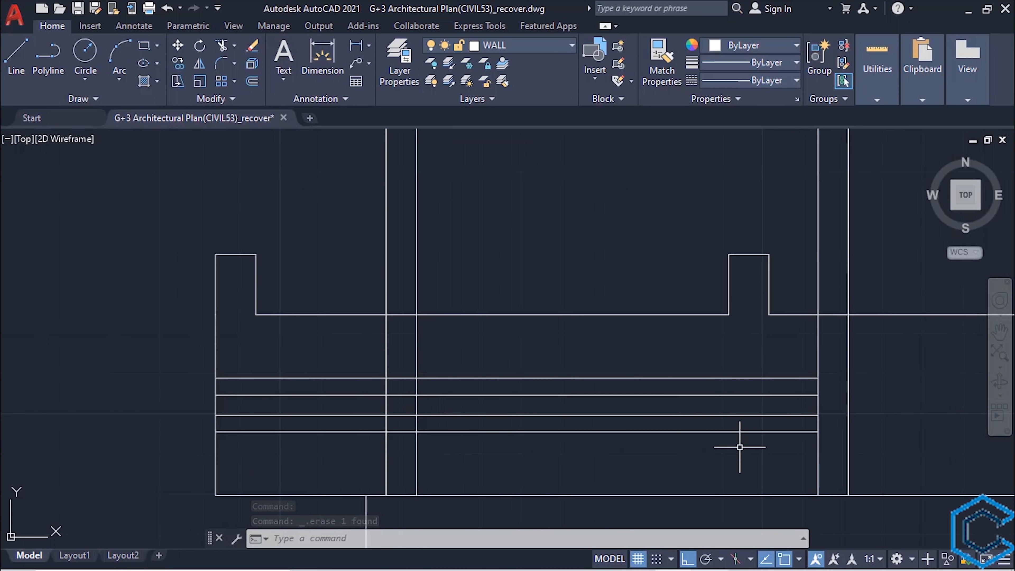
text(l)
key(Return)
click(769, 377)
click(769, 432)
key(Escape)
text(tr)
key(Return)
drag(777, 407, 762, 410)
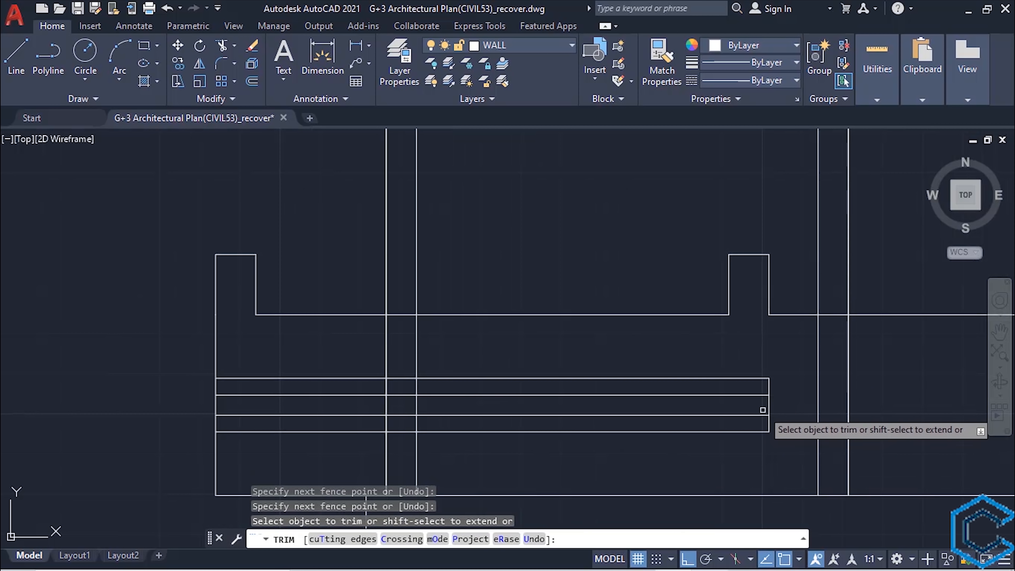
- Trim the left outer column's lines below the boundary wall's top edge, including where they cross the decorative bands
scroll(465, 413, down, 2)
middle_drag(466, 413, 500, 417)
scroll(514, 407, up, 1)
drag(484, 384, 432, 377)
scroll(465, 402, up, 2)
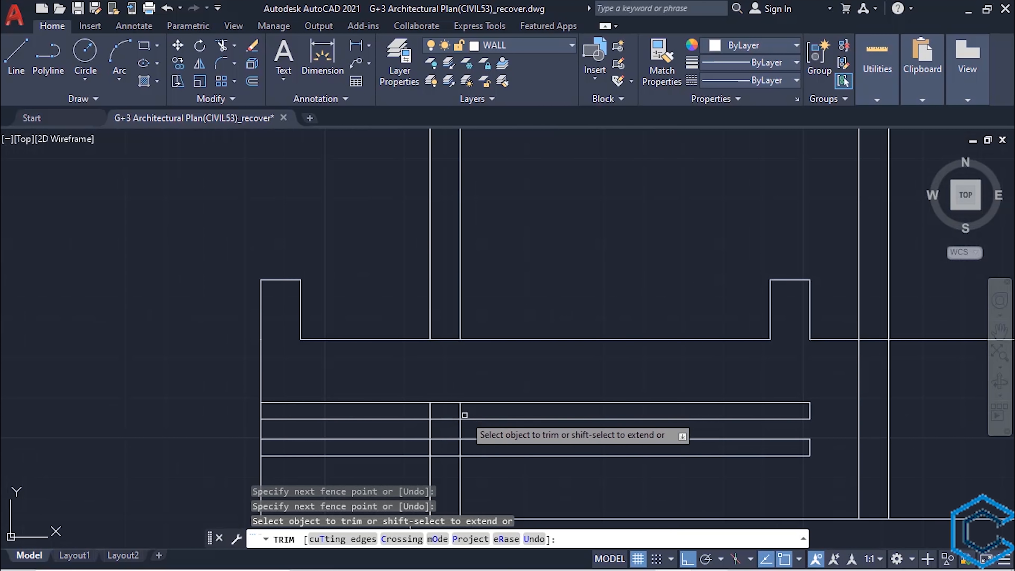
drag(466, 414, 425, 413)
drag(480, 446, 425, 446)
scroll(452, 452, down, 2)
middle_drag(456, 451, 489, 382)
drag(503, 403, 460, 404)
middle_drag(600, 347, 414, 411)
scroll(414, 411, down, 2)
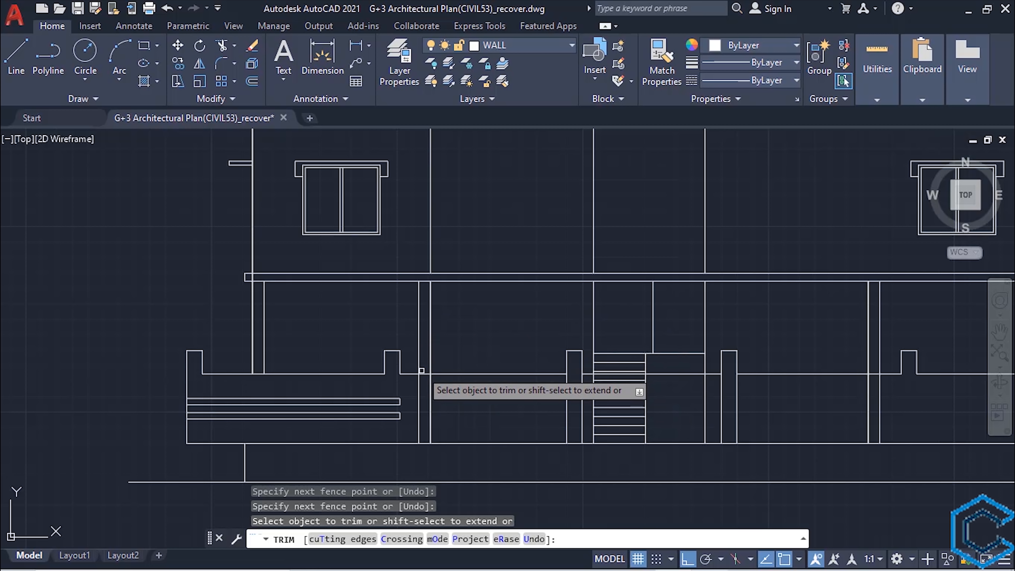
- Trim the two inner ground floor columns' lines below the boundary wall's top edge, on both sides of the stairs
click(451, 403)
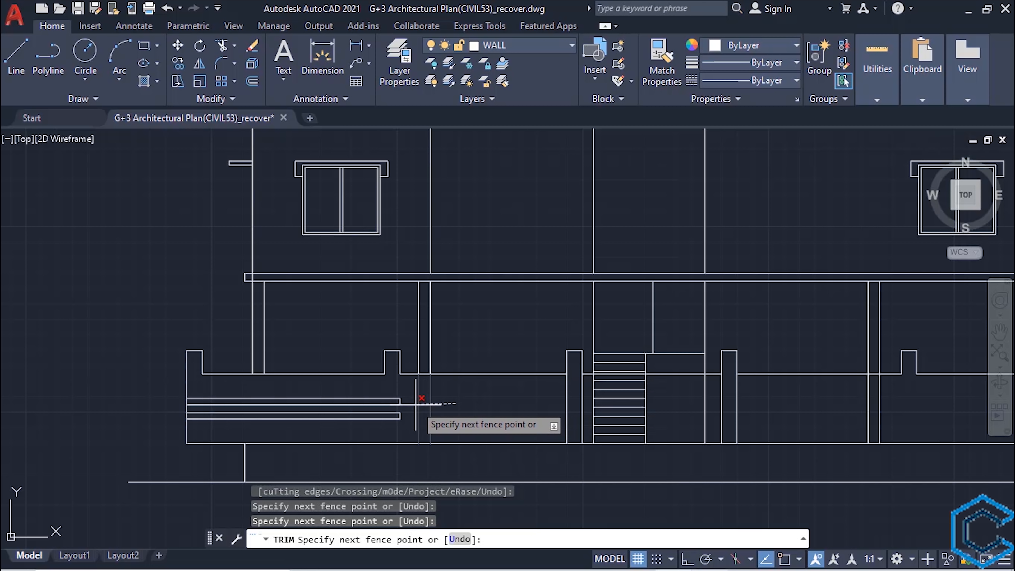
key(Return)
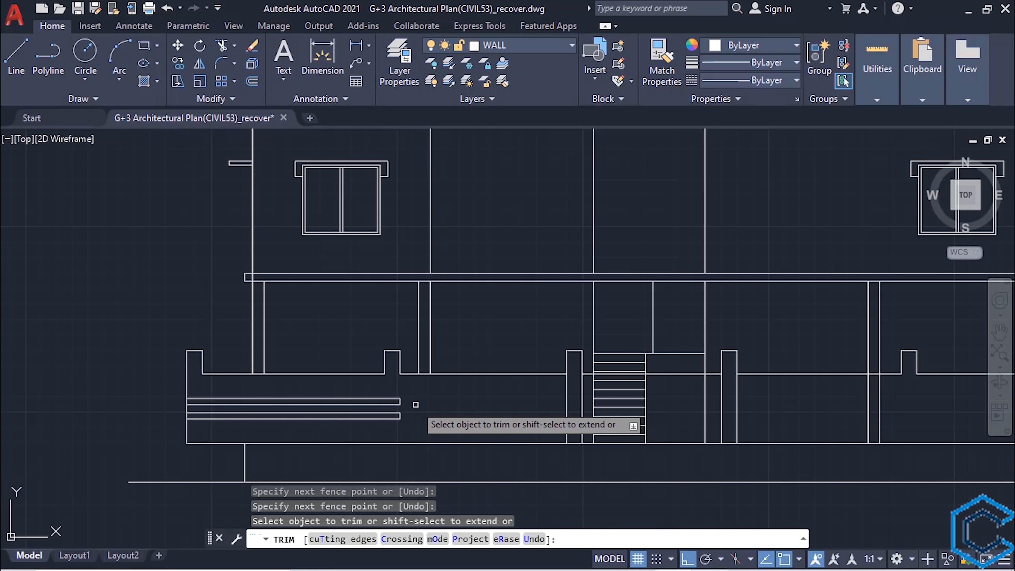
scroll(476, 396, down, 4)
scroll(596, 398, up, 4)
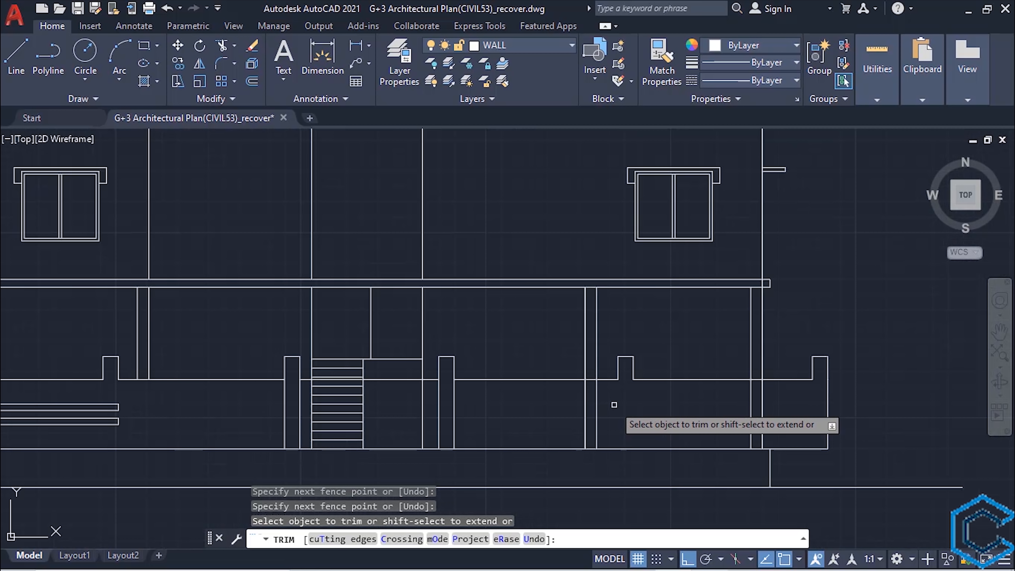
click(614, 405)
click(571, 412)
scroll(548, 423, down, 3)
middle_drag(548, 424, 631, 388)
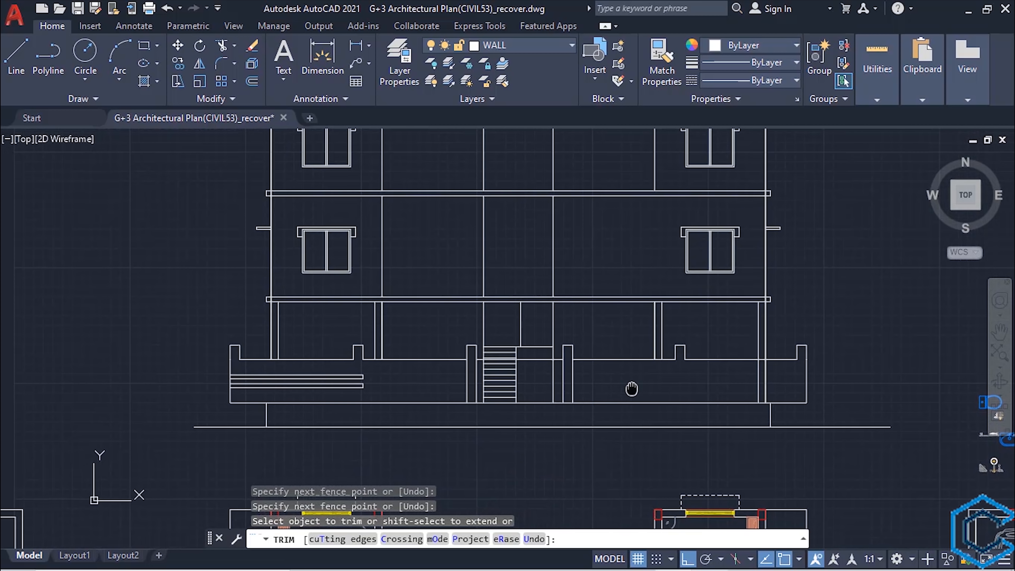
key(Escape)
- Copy the decorative bands from the wall's left end to its right end, aligned with the outer right edge
click(227, 366)
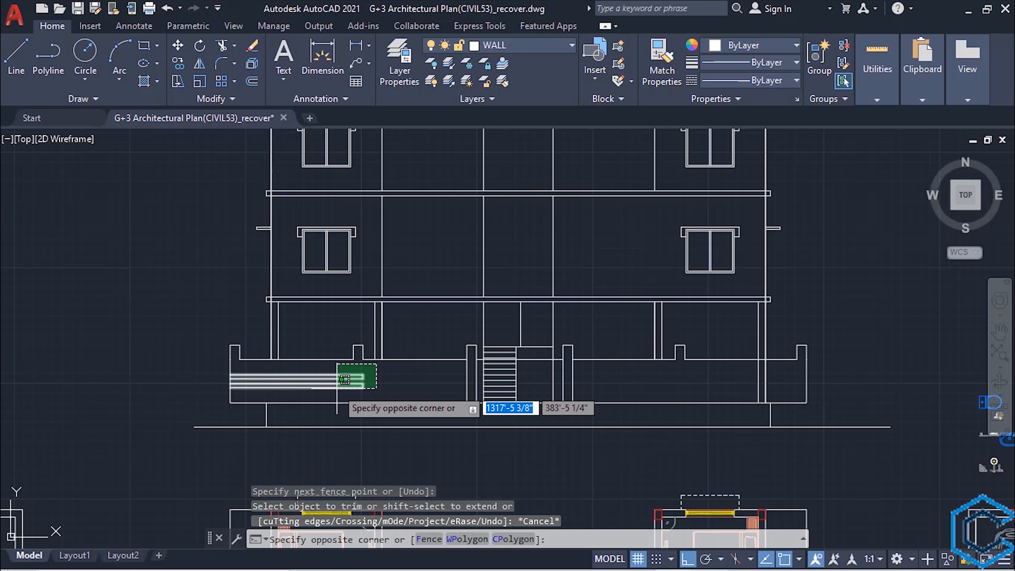
click(396, 393)
text(co)
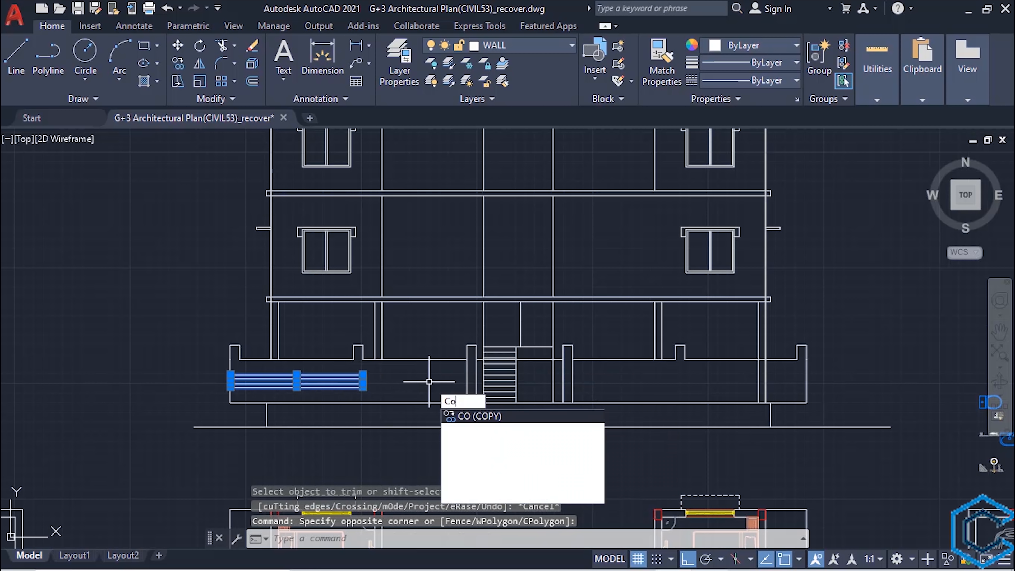
key(Return)
scroll(331, 401, up, 5)
click(370, 373)
scroll(413, 376, down, 5)
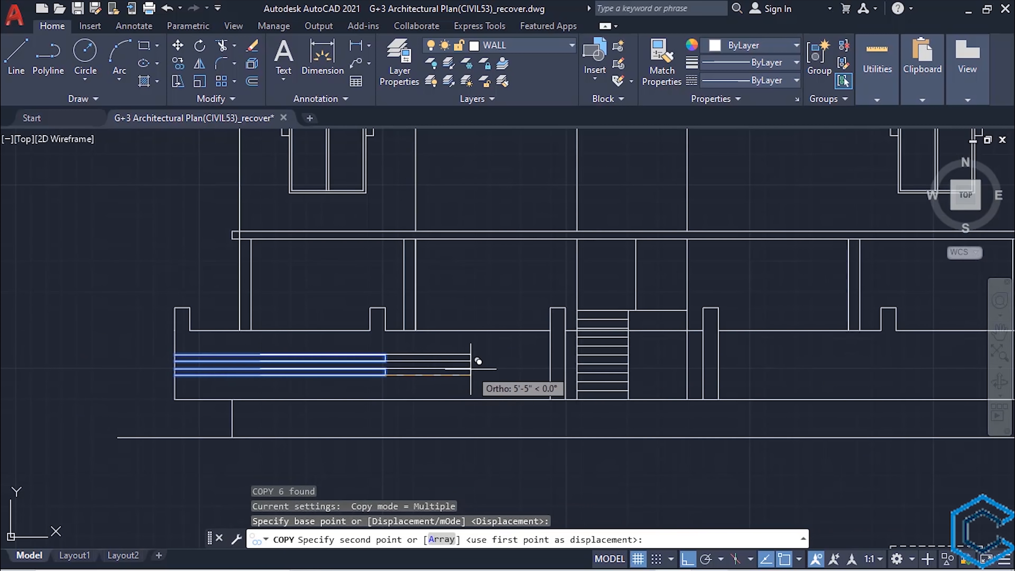
scroll(639, 352, up, 5)
click(593, 425)
key(Escape)
- Close the open left ends of the two copied bands with short vertical lines
text(l)
key(Return)
click(251, 388)
click(251, 399)
key(Escape)
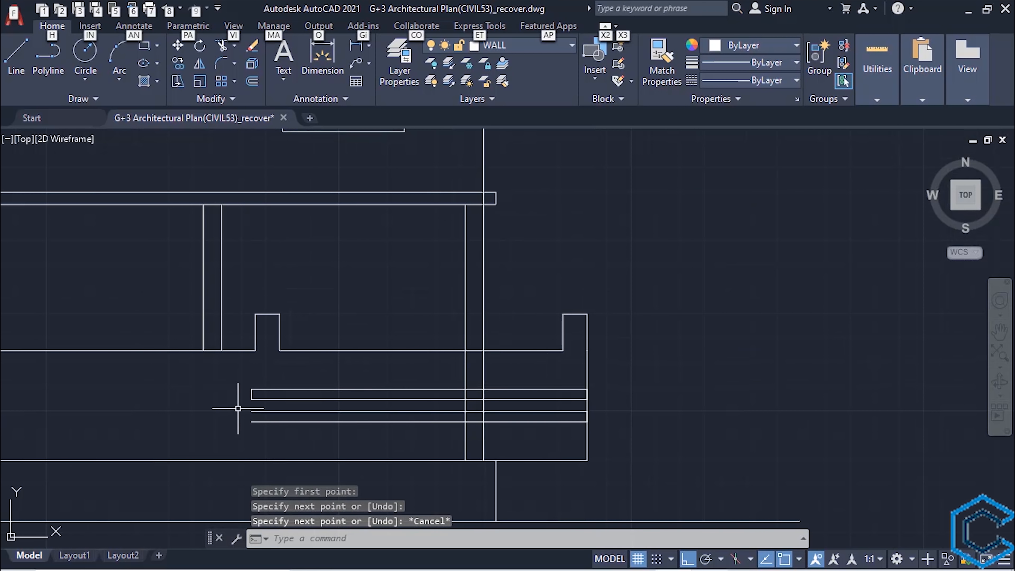
key(Return)
click(250, 411)
click(251, 421)
key(Escape)
- Trim the right outer column's lines below the boundary wall's top edge and across the copied bands
text(tr)
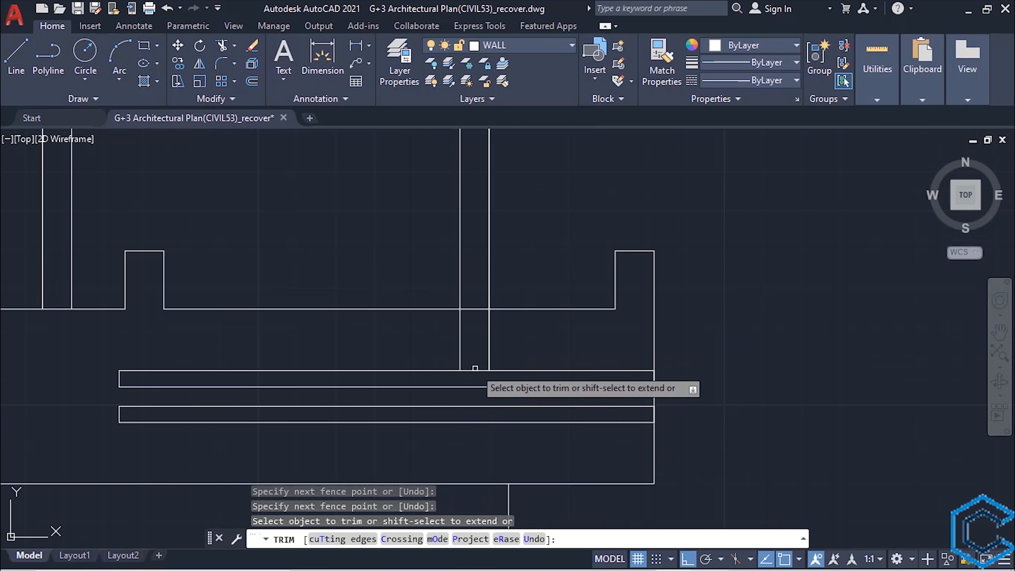
key(Escape)
scroll(560, 400, down, 6)
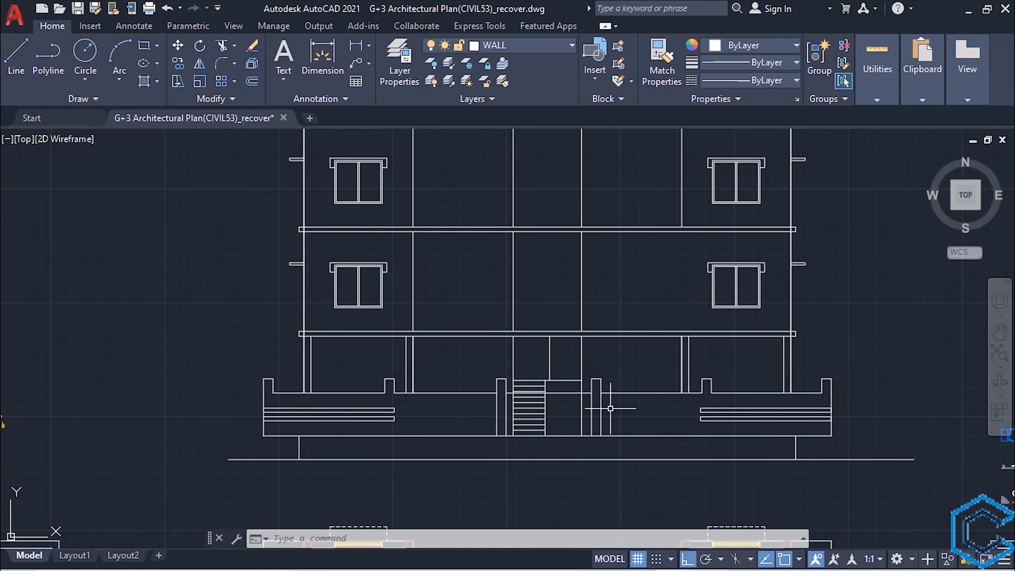
- Stretch the right end of the leftmost post's top line outward by 1/4"
scroll(361, 386, up, 8)
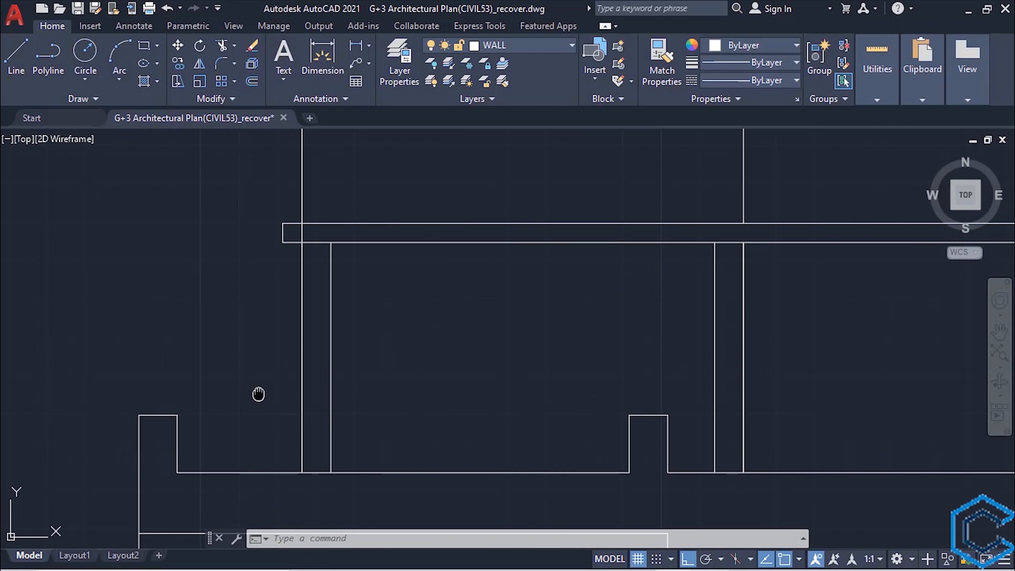
click(336, 360)
click(349, 360)
text(1/)
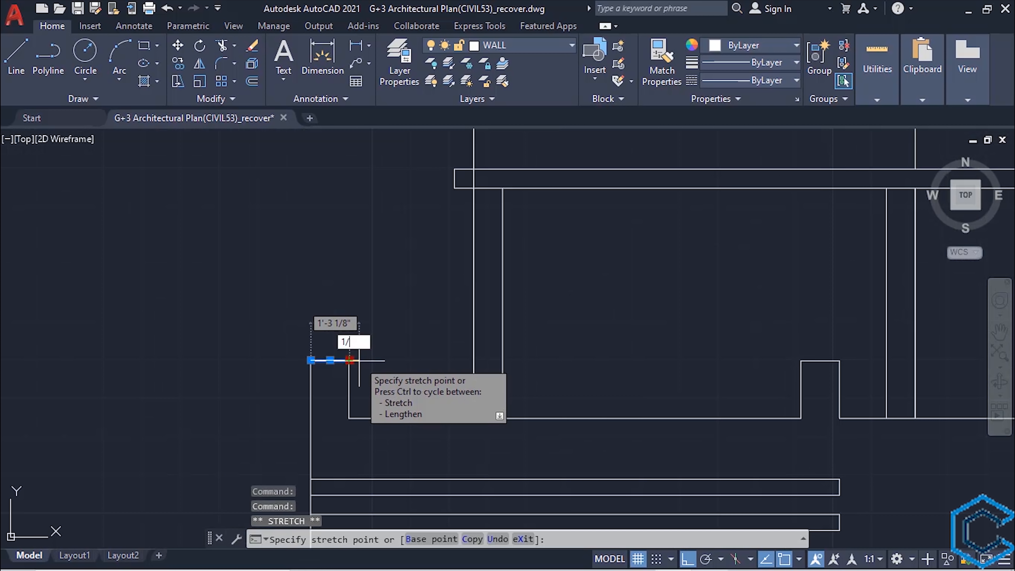
text(4")
key(Return)
key(Escape)
- Stretch both ends of the second left post's top line outward by 1/4"
click(579, 345)
click(574, 345)
text(1/4")
key(Return)
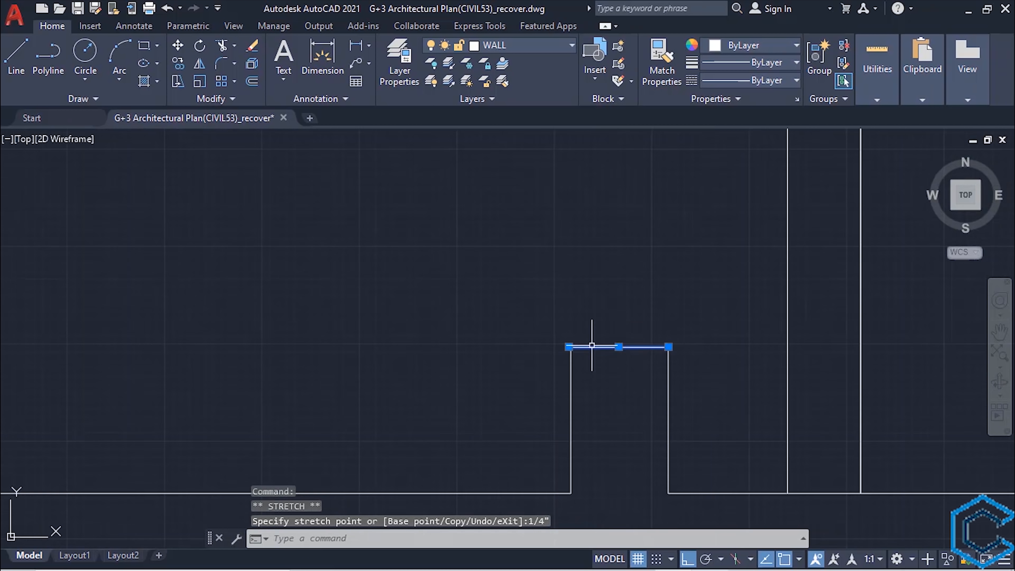
click(713, 347)
- Stretch both ends of the top line on the post left of the stairs outward by 1/4"
text(1/4")
key(Return)
key(Escape)
scroll(741, 349, down, 6)
scroll(543, 352, up, 6)
click(543, 358)
click(510, 358)
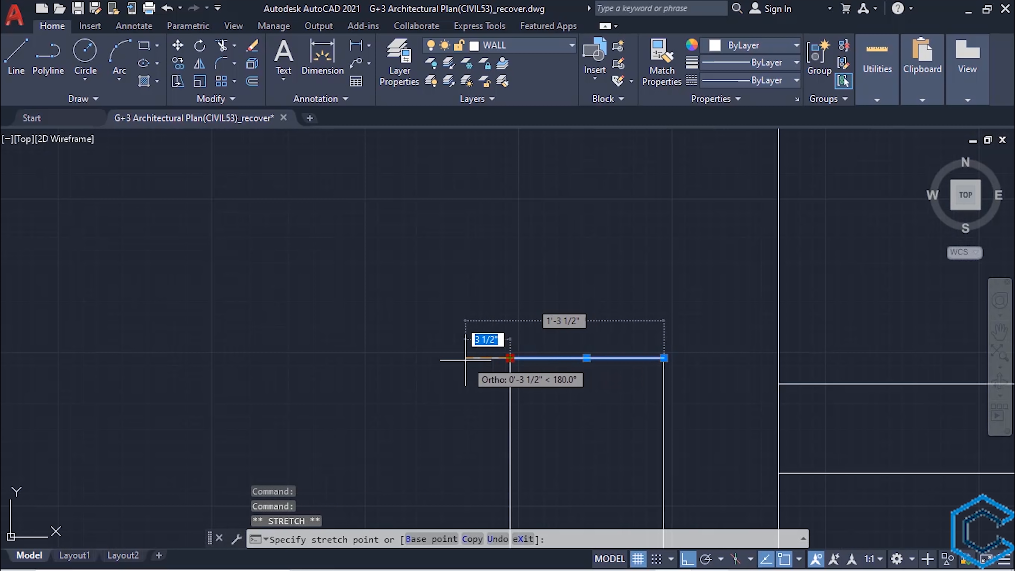
text(1/4")
key(Return)
click(663, 358)
- Stretch both ends of the top line on the post right of the stairs outward by 1/4"
text(1/4")
key(Return)
key(Escape)
scroll(485, 277, down, 5)
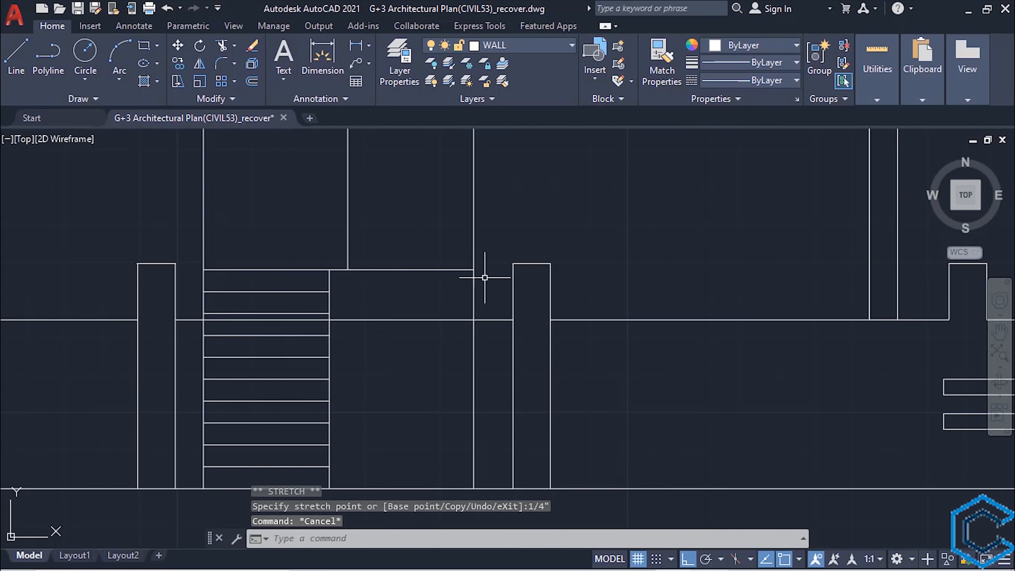
scroll(510, 249, up, 5)
click(543, 285)
click(518, 285)
text(1/4")
key(Return)
click(614, 285)
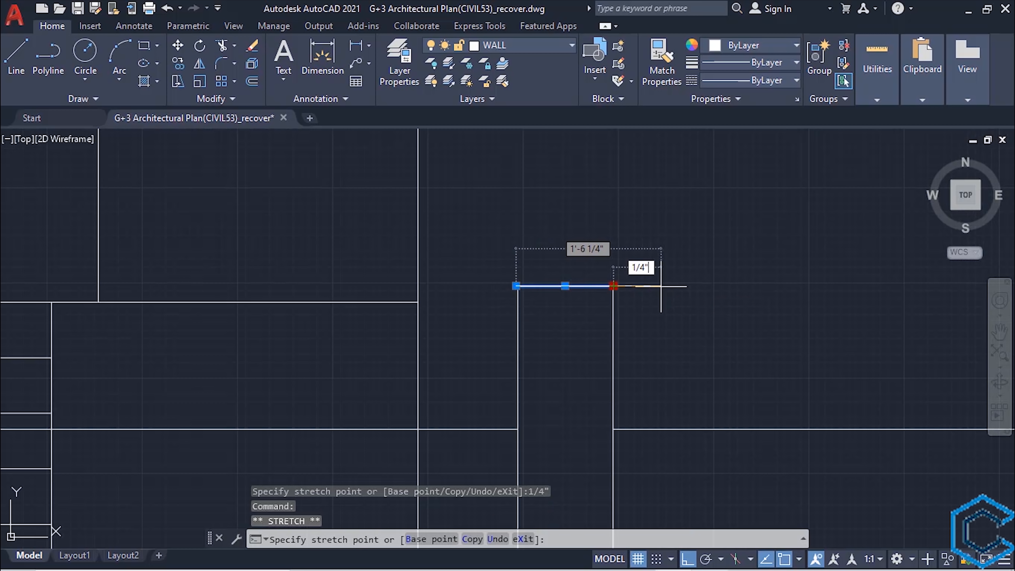
key(Return)
key(Escape)
- Stretch both ends of the top line on the post above the right bands' inner end outward by 1/4"
scroll(623, 287, down, 5)
middle_drag(919, 298, 463, 301)
scroll(528, 288, up, 3)
click(528, 287)
click(503, 288)
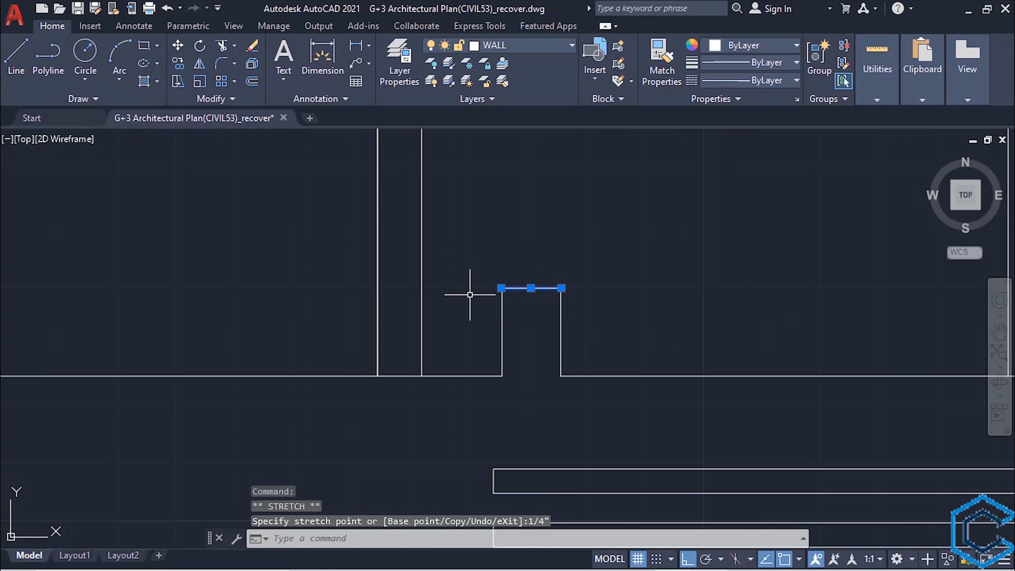
click(561, 288)
text(1/4")
key(Return)
key(Escape)
- Stretch the left end of the rightmost post's top line outward to overhang like the other posts
scroll(607, 283, down, 4)
middle_drag(859, 285, 561, 357)
scroll(561, 357, up, 2)
click(561, 357)
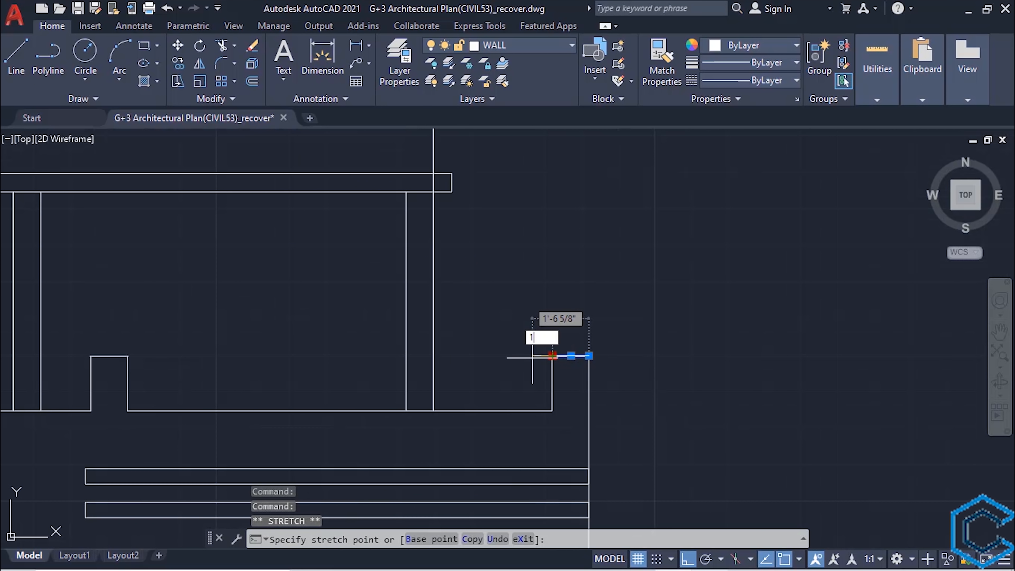
scroll(582, 348, up, 5)
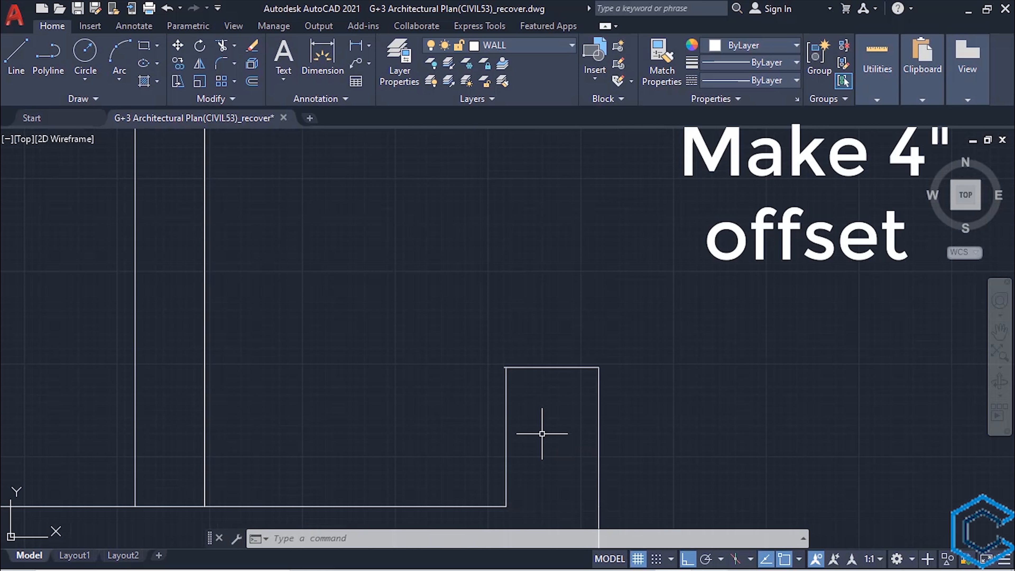
- Offset the top lines of the two right posts and the two posts beside the stairs 4" downward
text(o)
key(Return)
text(4")
key(Return)
click(547, 368)
click(540, 398)
scroll(541, 398, down, 5)
click(382, 337)
click(383, 362)
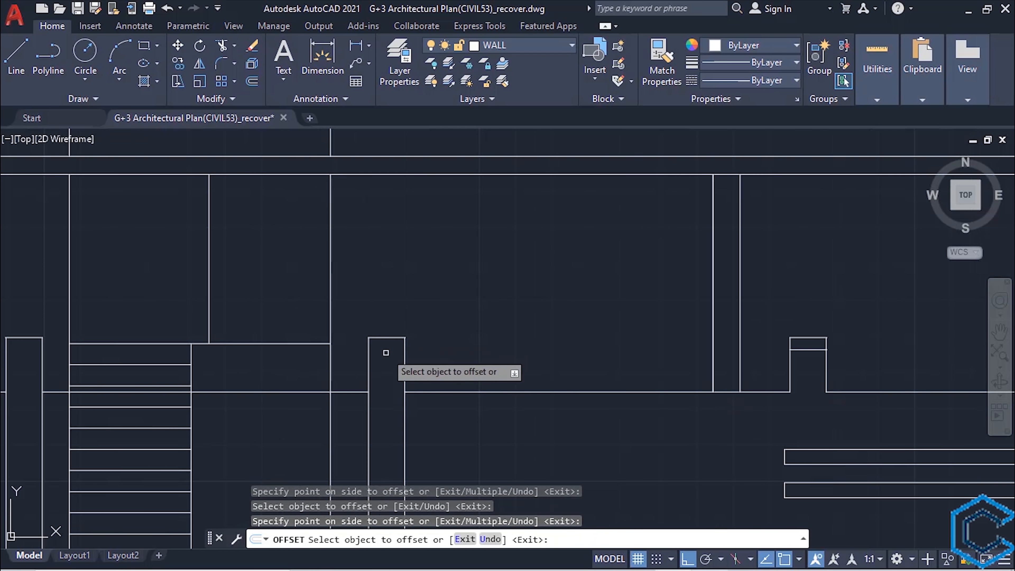
click(385, 338)
click(384, 364)
click(338, 338)
click(335, 366)
key(Escape)
- Offset the top lines of the two left boundary wall posts 4" downward
click(441, 320)
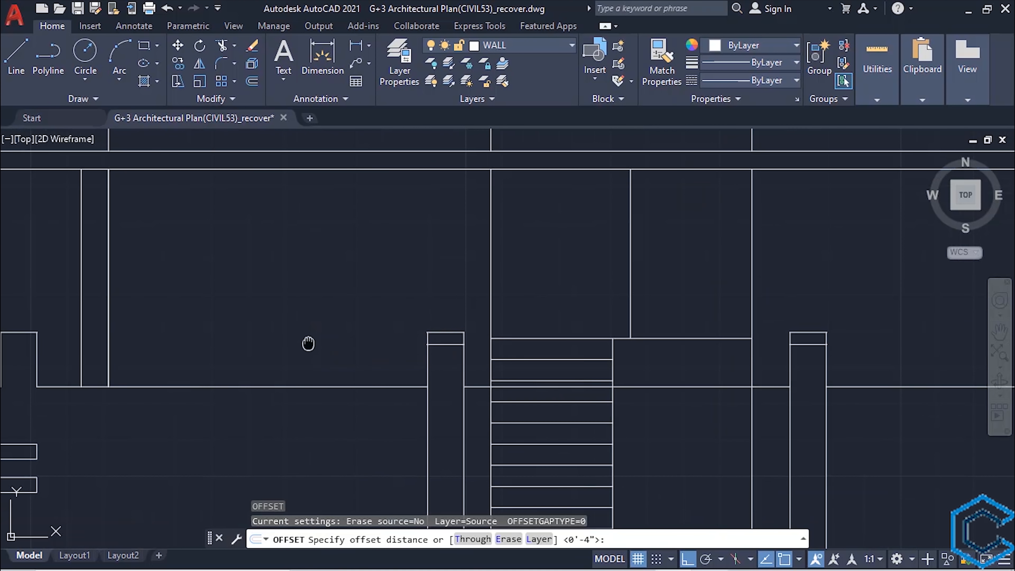
key(Return)
click(309, 314)
click(272, 390)
click(311, 330)
click(309, 389)
key(Escape)
- Trim the posts' side lines between each top line and the offset line below it
text(tr)
key(Return)
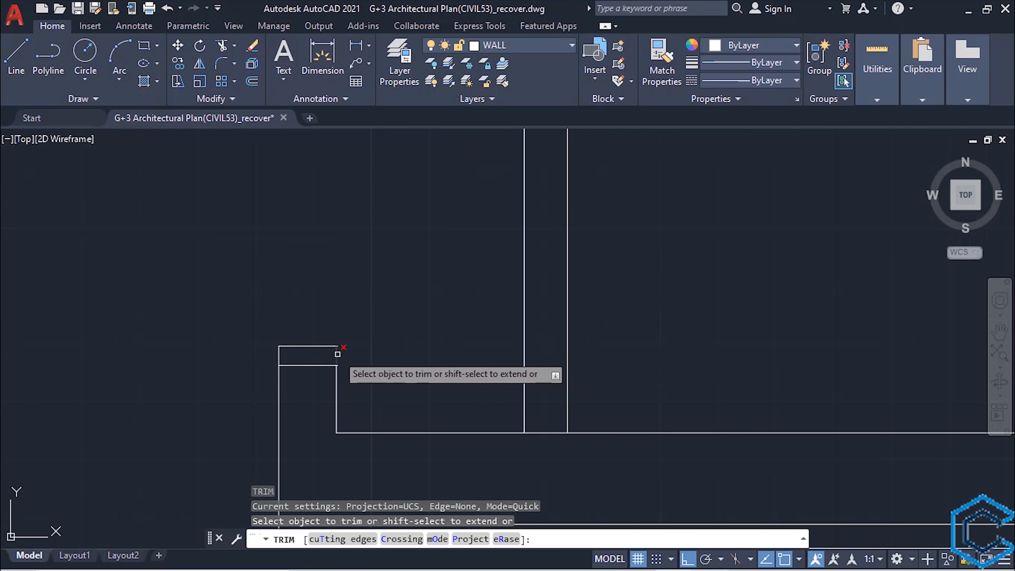
click(337, 354)
click(600, 349)
click(477, 349)
click(691, 347)
click(578, 347)
click(596, 376)
click(481, 376)
scroll(606, 393, down, 2)
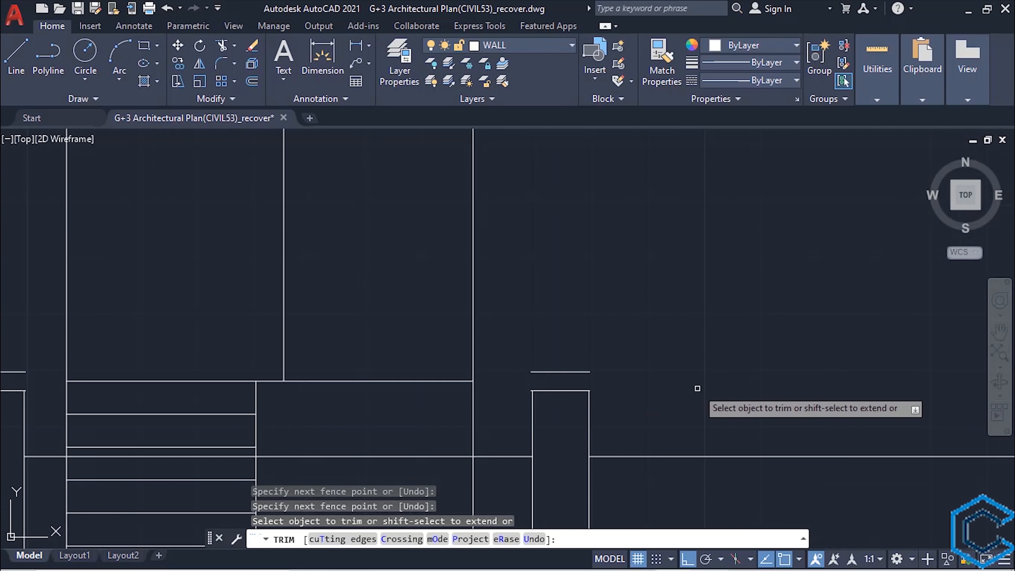
click(742, 352)
click(627, 351)
scroll(788, 326, up, 4)
click(800, 394)
click(681, 403)
key(Escape)
- Draw vertical lines closing the sides of the rightmost post's cap
text(l)
key(Return)
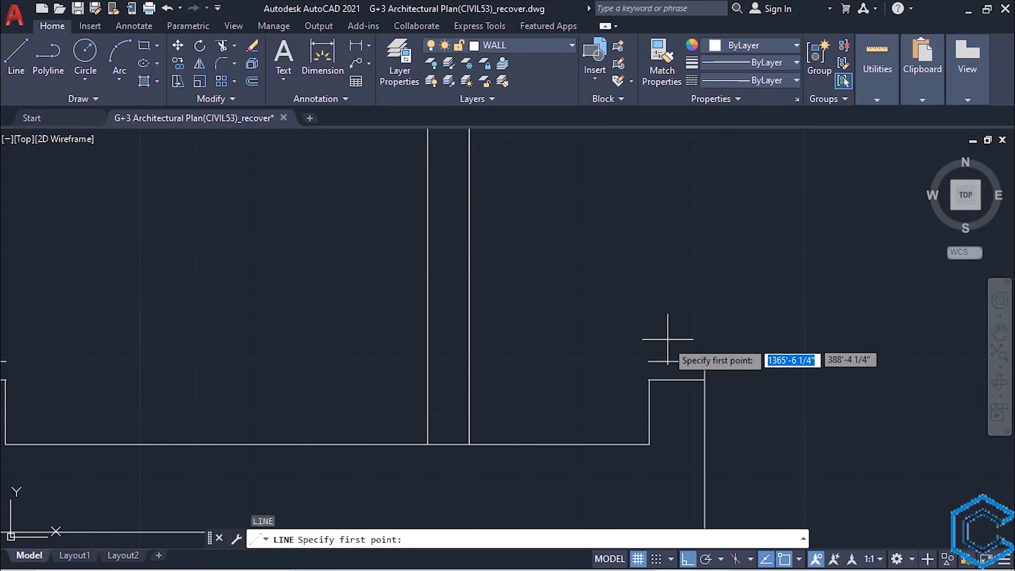
click(629, 379)
click(631, 424)
key(Escape)
text(l)
key(Return)
click(789, 381)
click(790, 305)
key(Escape)
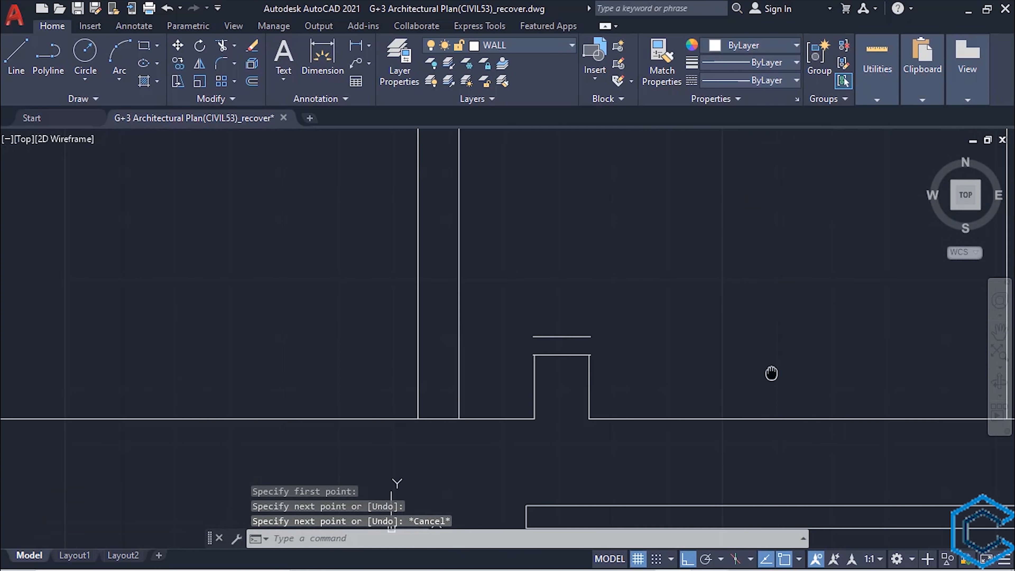
- Close both sides of the cap on the second post from the right with vertical lines
scroll(585, 352, up, 6)
click(607, 363)
click(608, 288)
click(379, 363)
click(379, 289)
- Close both sides of the cap on the post right of the stairs with vertical lines
key(Return)
click(413, 378)
click(414, 333)
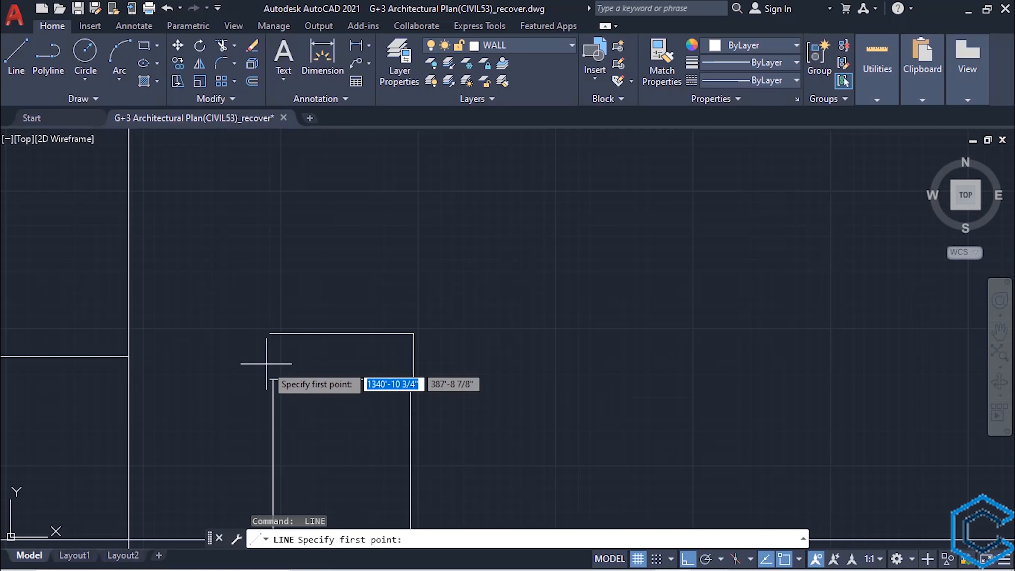
click(270, 379)
click(269, 333)
key(Escape)
- Close the sides of the cap on the post left of the stairs with vertical lines
scroll(248, 356, down, 5)
middle_drag(207, 387, 727, 335)
scroll(296, 288, up, 5)
key(Return)
click(190, 305)
key(Escape)
middle_drag(321, 399, 455, 392)
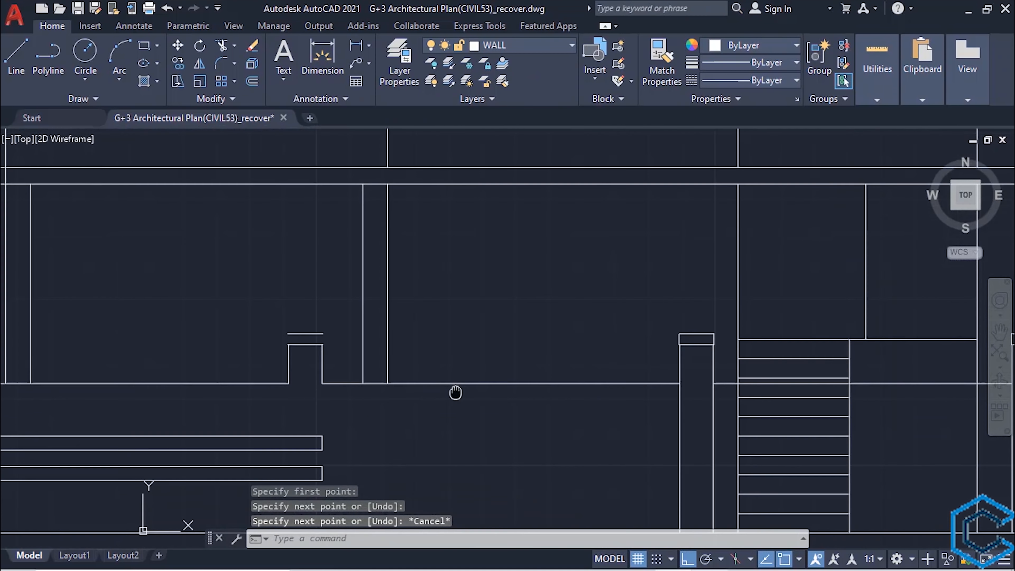
- Close both sides of the cap on the second post from the left with vertical lines
click(414, 350)
click(415, 236)
click(311, 340)
click(311, 226)
- Close the open right side of the leftmost post's cap with a vertical line, erasing and redrawing the first attempt
mouse_move(265, 370)
middle_down()
mouse_move(625, 312)
mouse_move(747, 320)
middle_up()
scroll(112, 264, up, 5)
key(Return)
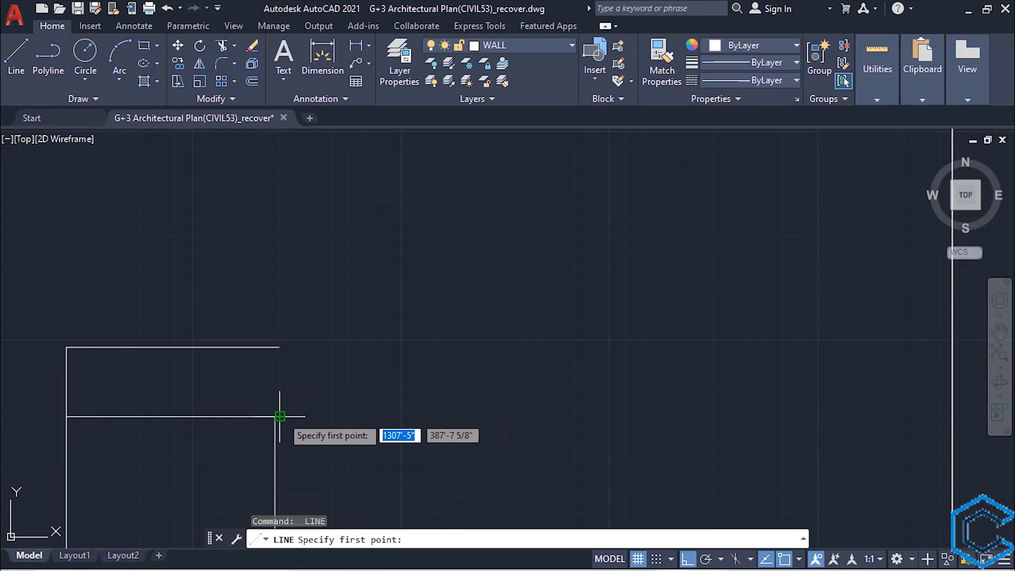
click(279, 416)
click(280, 355)
key(Escape)
click(295, 362)
click(268, 377)
text(l)
key(Return)
click(279, 416)
click(279, 347)
key(Escape)
scroll(388, 401, down, 7)
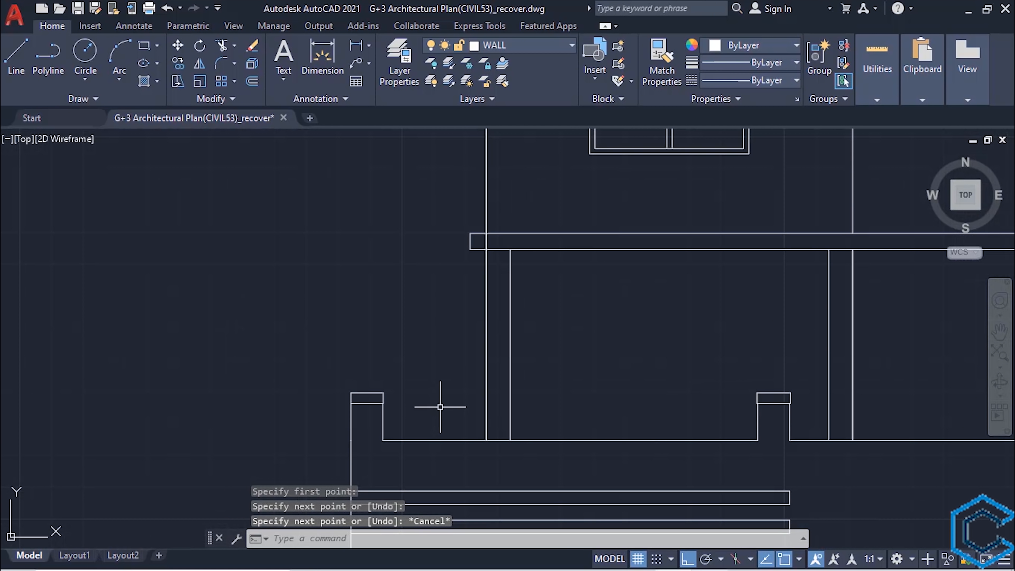
- Stretch the wall-top line ends on both sides of the second post from the left by 1/4" into the post
middle_drag(433, 407, 402, 324)
scroll(350, 333, up, 3)
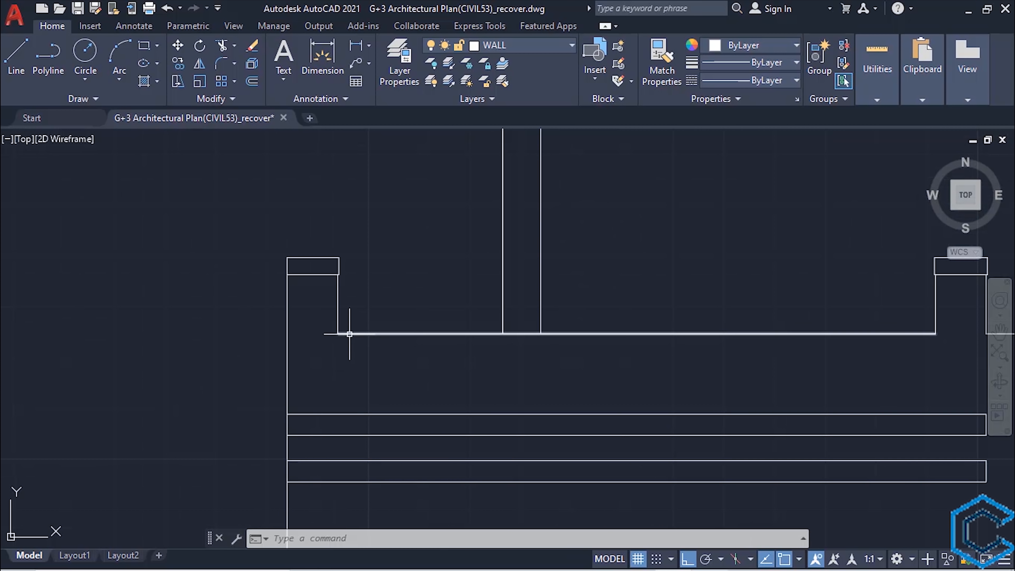
middle_drag(986, 344, 512, 337)
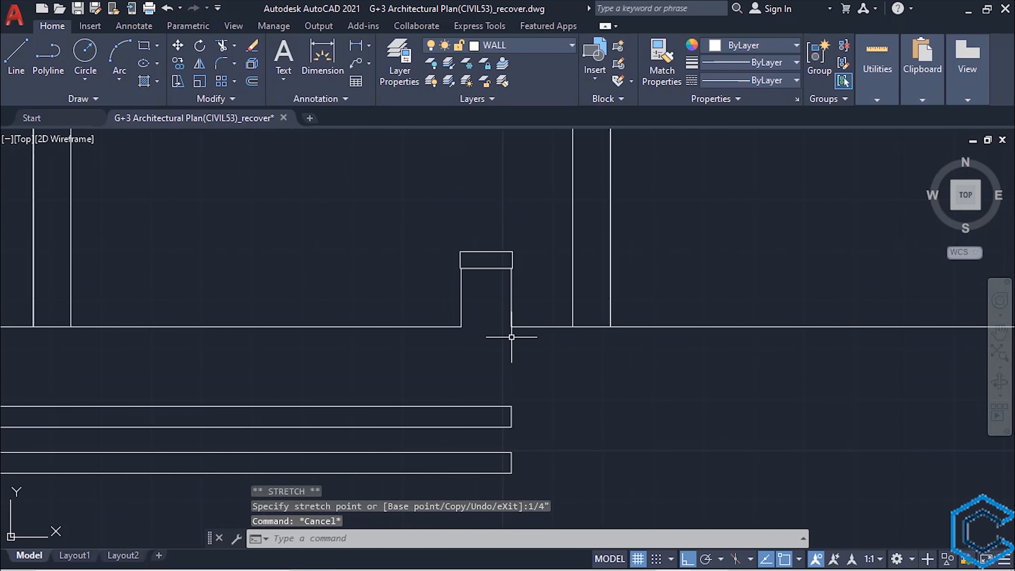
scroll(512, 338, up, 3)
click(420, 308)
click(399, 322)
click(431, 320)
text(1/4")
key(Return)
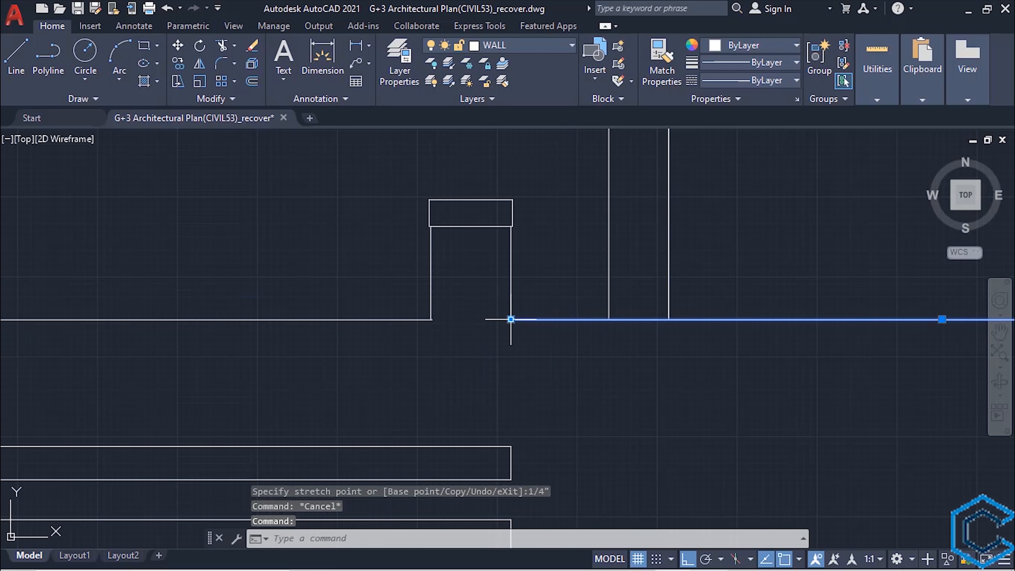
text(")
key(Return)
key(Escape)
scroll(504, 348, down, 4)
- Stretch the remaining wall-top line ends by 1/4" into the adjoining posts, up to the right end of the wall
middle_drag(695, 380, 416, 376)
scroll(557, 339, up, 4)
click(560, 324)
click(574, 324)
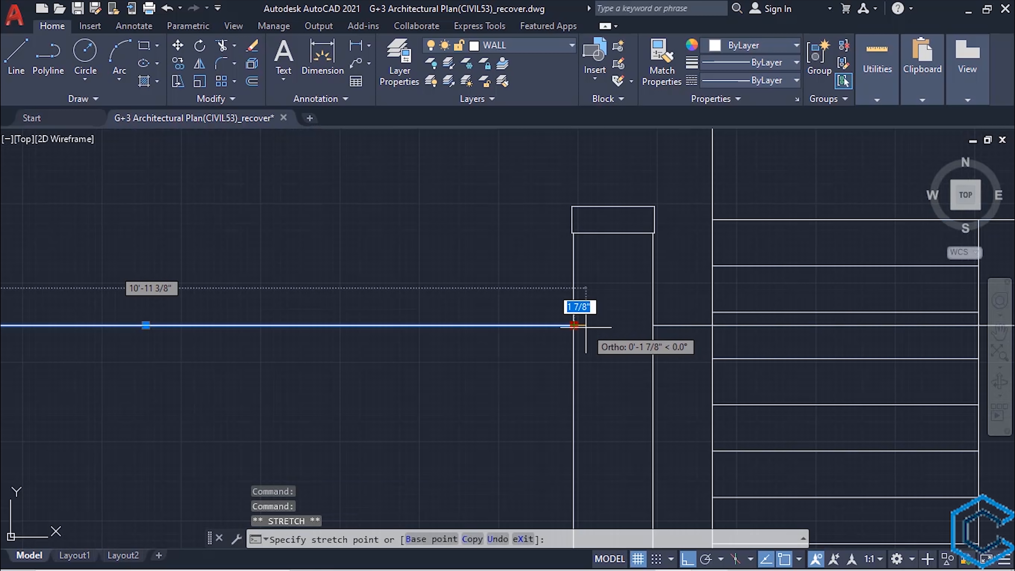
scroll(534, 400, down, 2)
scroll(464, 326, up, 7)
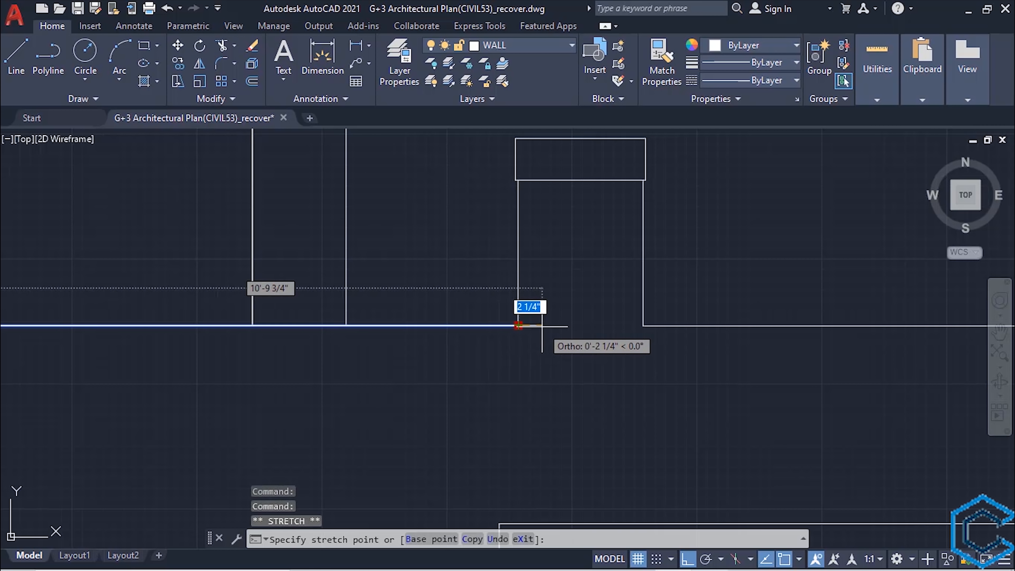
key(Escape)
click(662, 326)
click(643, 326)
scroll(647, 333, down, 3)
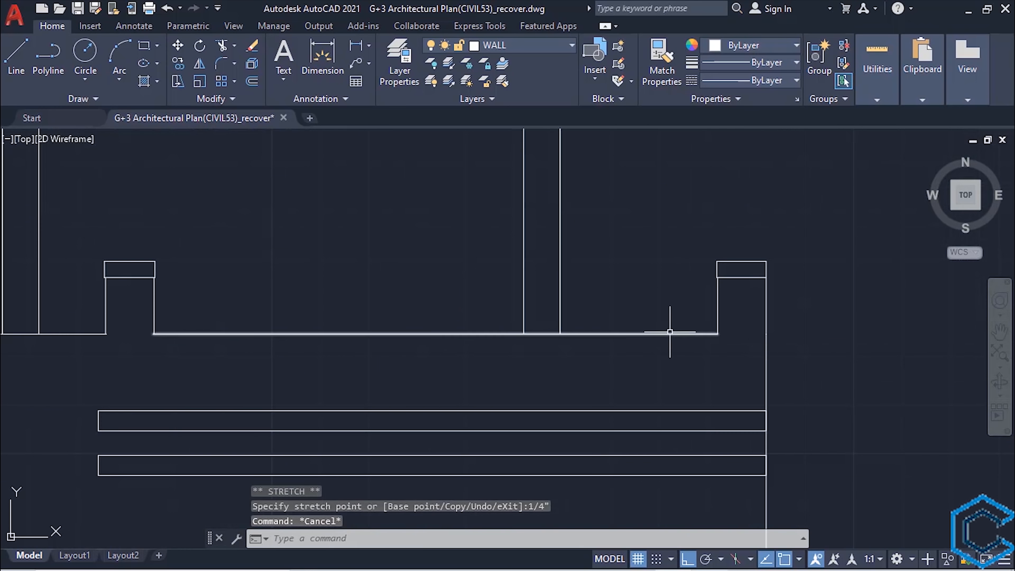
scroll(700, 322, up, 3)
key(Escape)
scroll(600, 347, down, 3)
- Offset the wall-top lines of the two bays right of the stairs 4" downward
text(o)
key(Return)
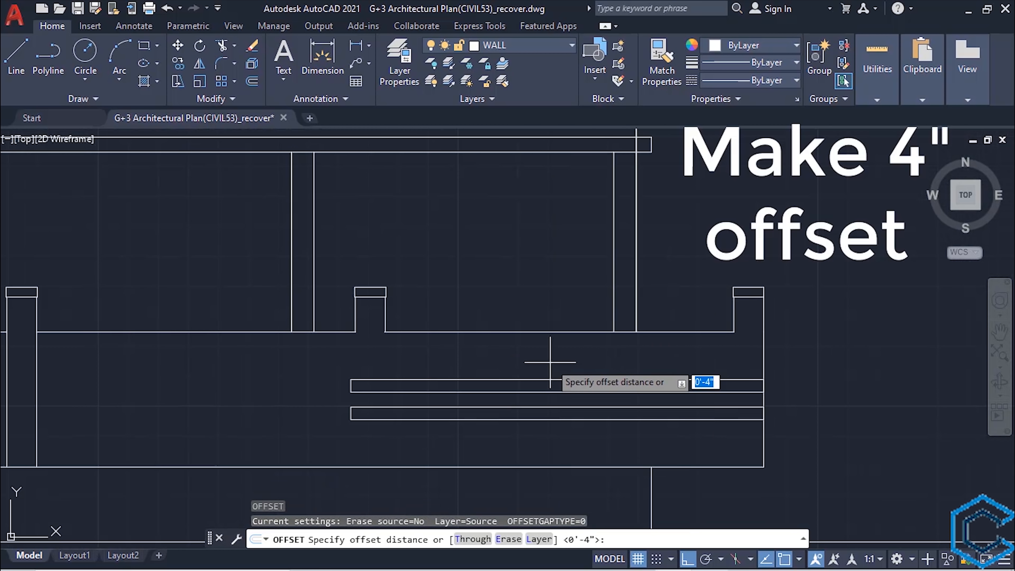
key(Return)
click(535, 331)
click(519, 356)
click(216, 331)
click(236, 366)
- Offset the wall-top lines of the two bays left of the stairs 4" downward
middle_drag(266, 394, 317, 401)
middle_drag(526, 389, 1003, 383)
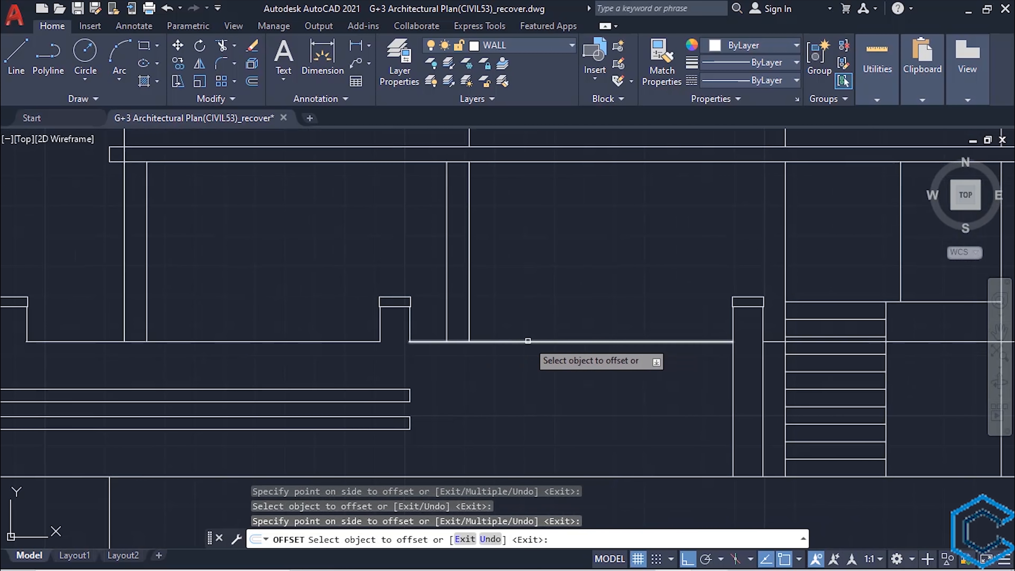
click(527, 342)
click(508, 364)
middle_drag(295, 370, 510, 378)
click(462, 352)
click(482, 368)
key(Escape)
- Close the coping strip ends at the leftmost post and on both sides of the second post from the left with vertical lines
text(l)
scroll(245, 362, up, 5)
click(199, 286)
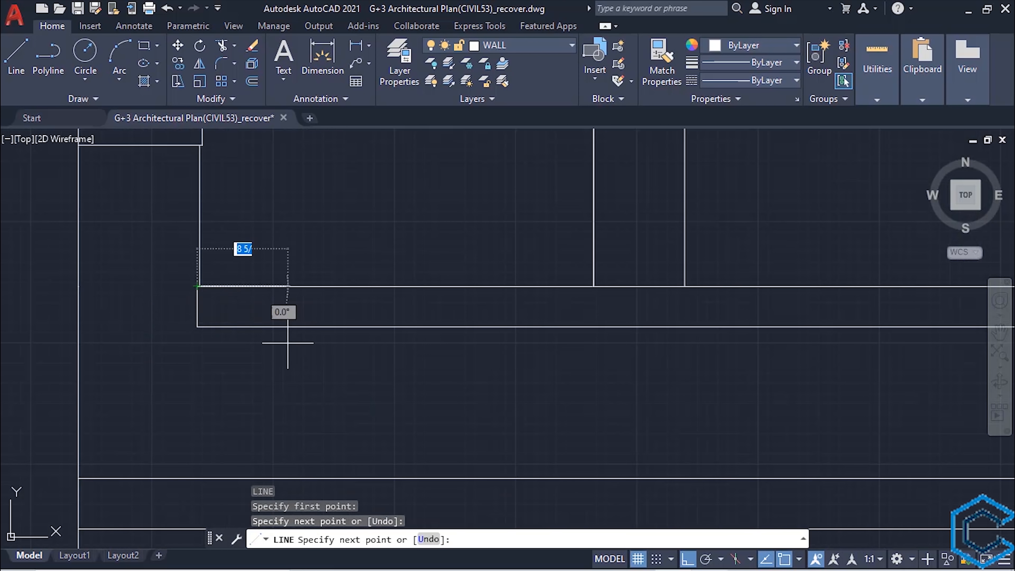
key(Escape)
key(Return)
click(324, 318)
click(324, 254)
click(470, 318)
click(471, 254)
key(Escape)
middle_drag(630, 366, 256, 376)
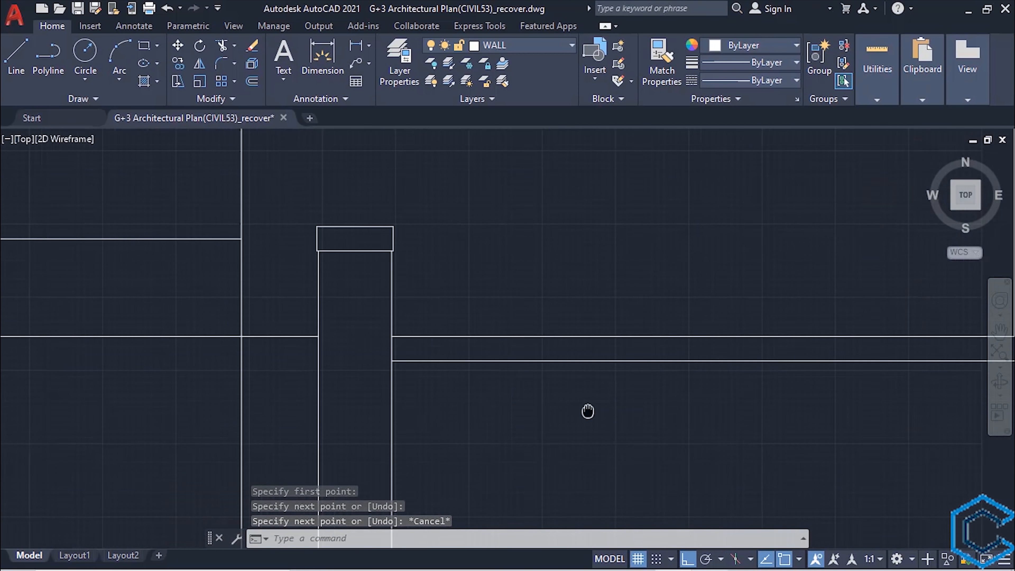
- Close the coping strip ends on both sides of the second post from the right with vertical lines
middle_drag(586, 410, 200, 404)
key(Return)
scroll(457, 386, up, 4)
click(435, 390)
click(435, 488)
key(Escape)
key(Return)
click(607, 289)
click(607, 445)
key(Escape)
scroll(600, 441, down, 6)
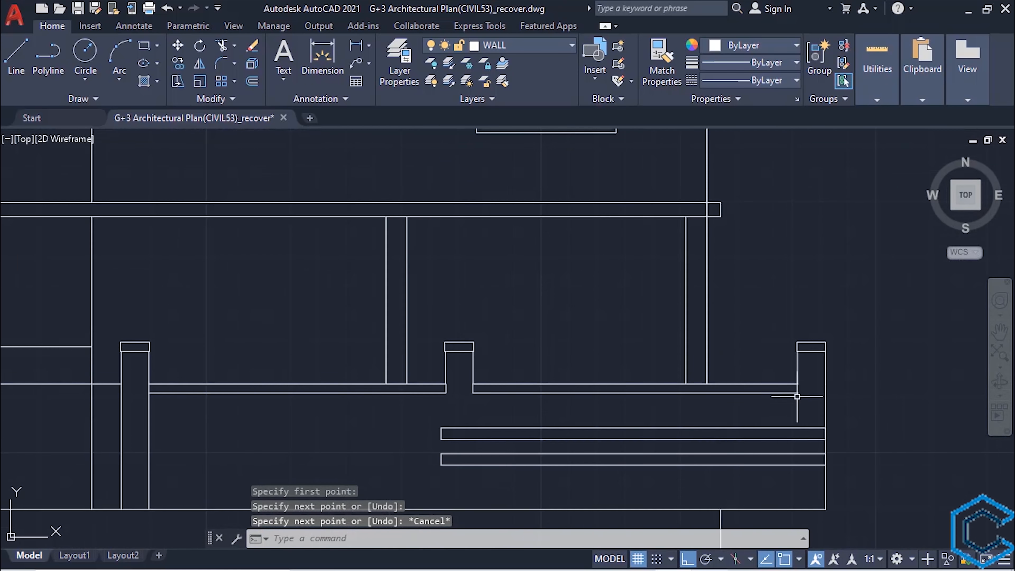
- Close the coping strip's end at the rightmost post with a vertical line
scroll(798, 396, up, 5)
key(Return)
click(777, 265)
click(776, 361)
key(Escape)
middle_drag(438, 433, 428, 429)
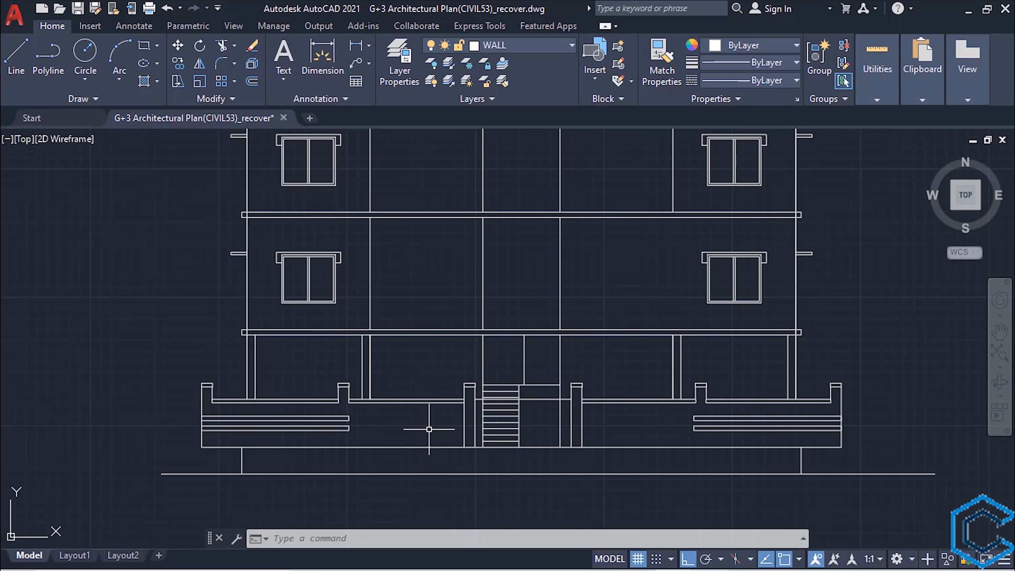
scroll(538, 419, up, 1)
middle_drag(538, 420, 548, 401)
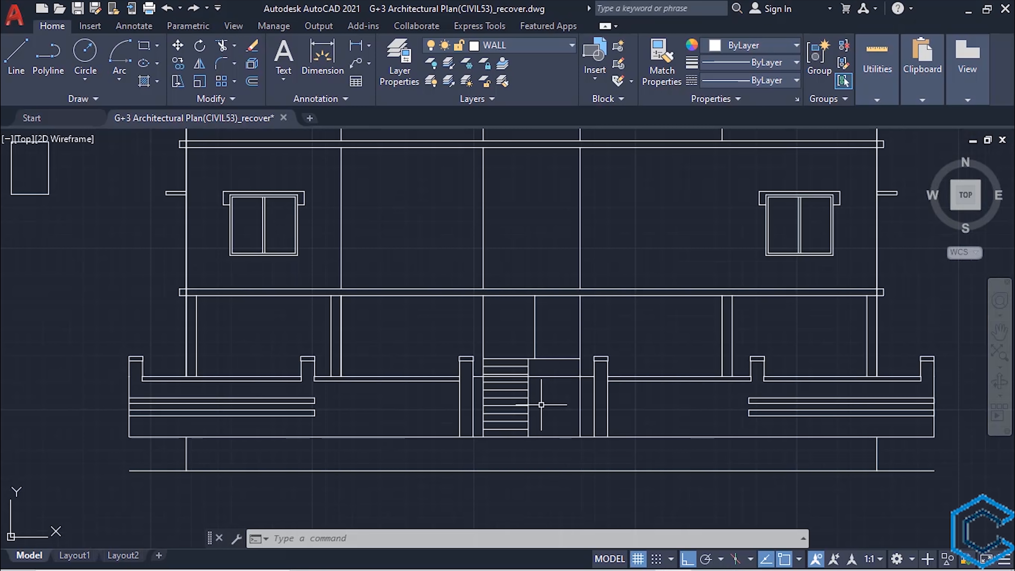
- Change the boundary wall's bands, coping strips, posts and caps on both sides of the stairs to brown colour 34
click(325, 393)
click(201, 420)
scroll(157, 372, up, 4)
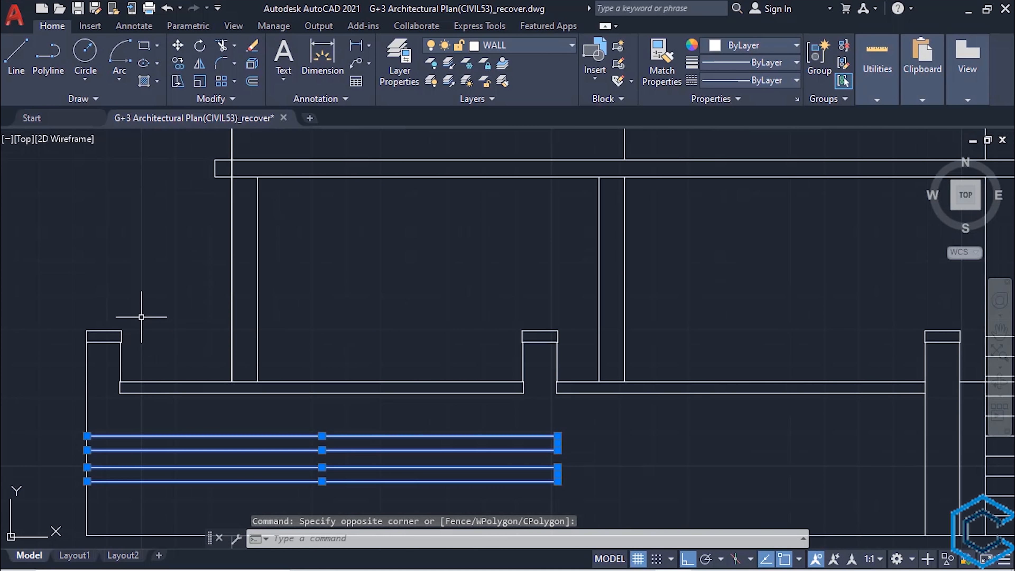
click(141, 316)
click(105, 357)
click(156, 362)
click(124, 406)
click(577, 316)
click(491, 399)
scroll(693, 413, down, 2)
scroll(872, 380, up, 4)
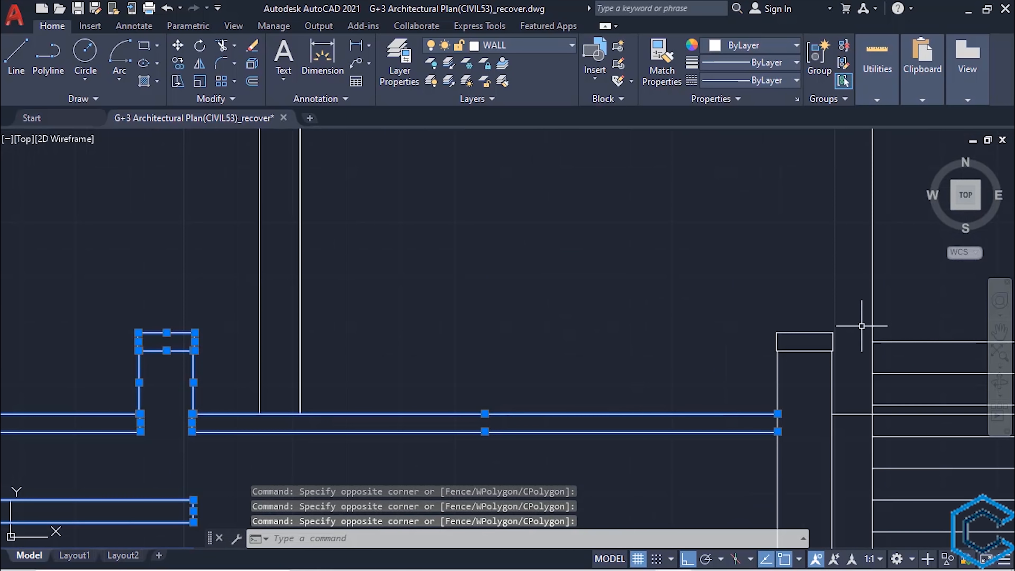
scroll(748, 446, down, 4)
middle_drag(749, 446, 474, 375)
click(738, 320)
click(691, 350)
middle_drag(764, 390, 550, 392)
click(541, 340)
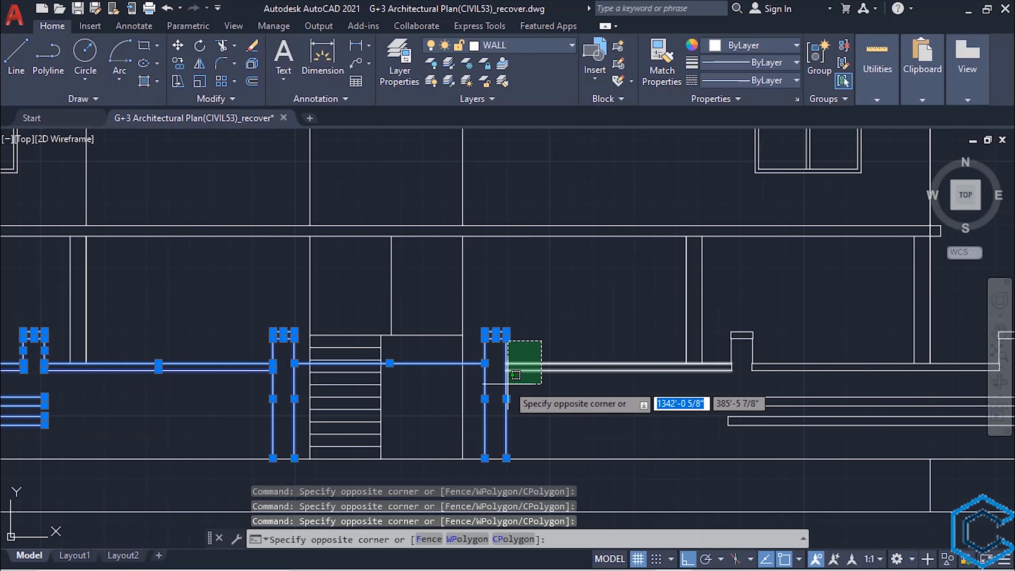
click(507, 383)
middle_drag(644, 397, 547, 399)
click(659, 325)
click(615, 377)
scroll(876, 329, up, 2)
middle_drag(876, 329, 726, 340)
click(773, 333)
click(749, 400)
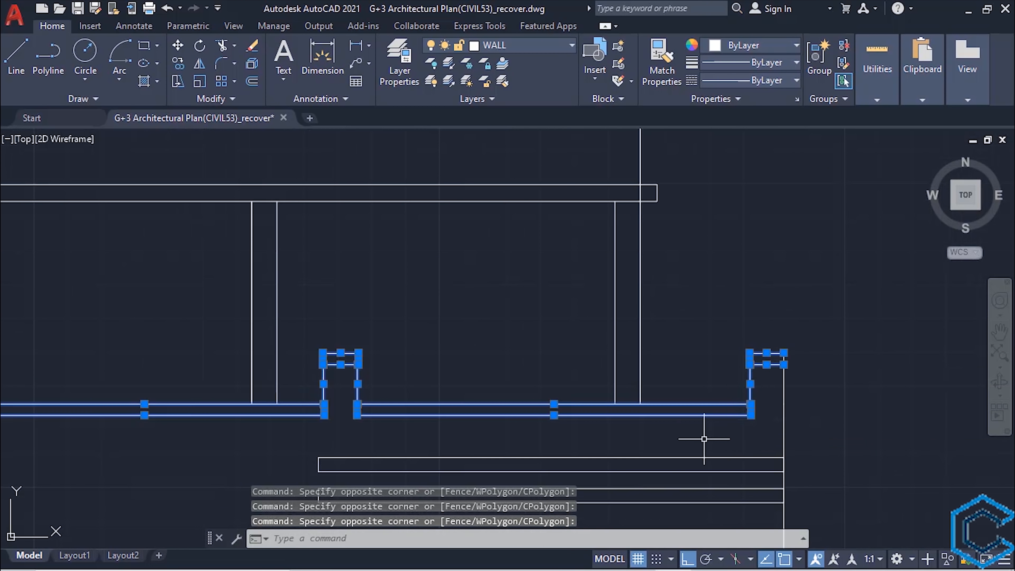
middle_drag(700, 438, 786, 333)
click(775, 335)
click(364, 430)
scroll(364, 430, down, 3)
scroll(408, 419, up, 1)
click(751, 45)
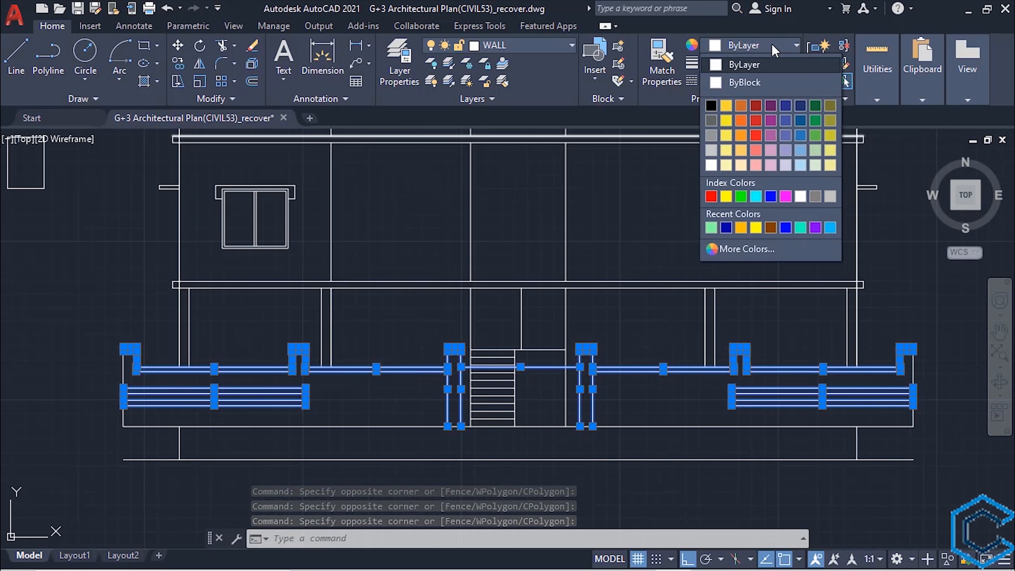
click(771, 228)
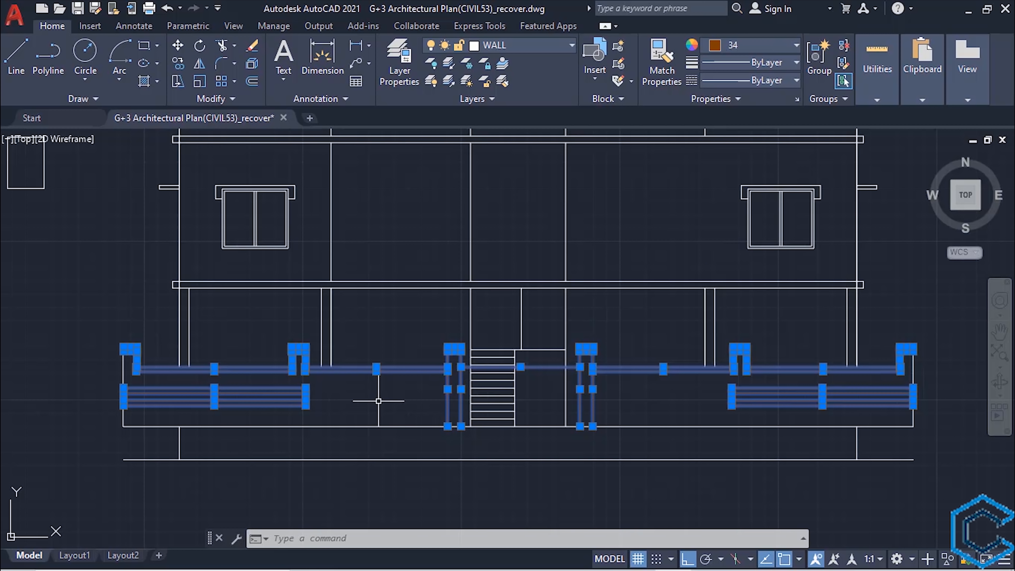
key(Escape)
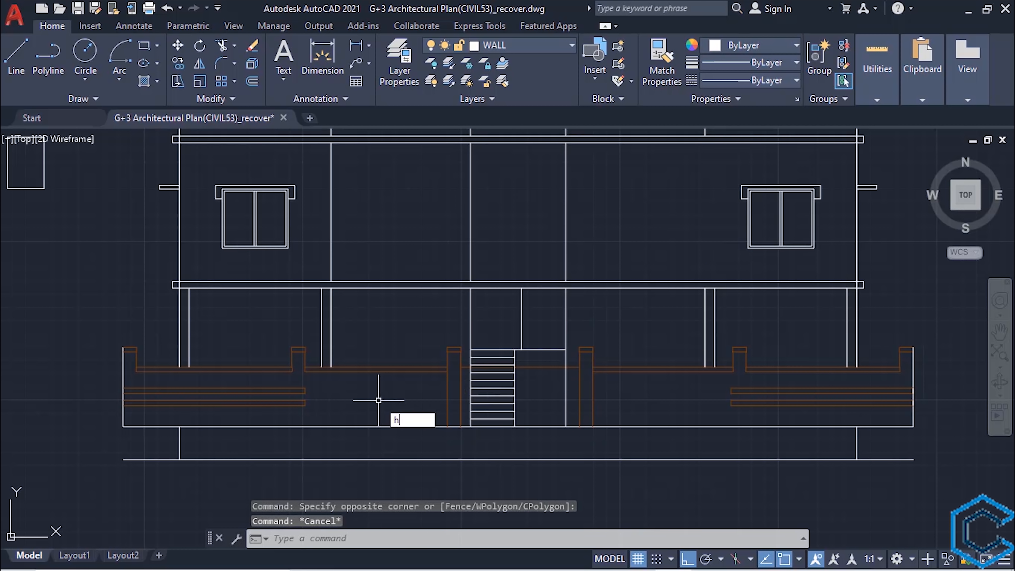
- Start a gradient hatch with the GR_INVCYL pattern, using colour 40 as the first colour and 50 as the second
key(Return)
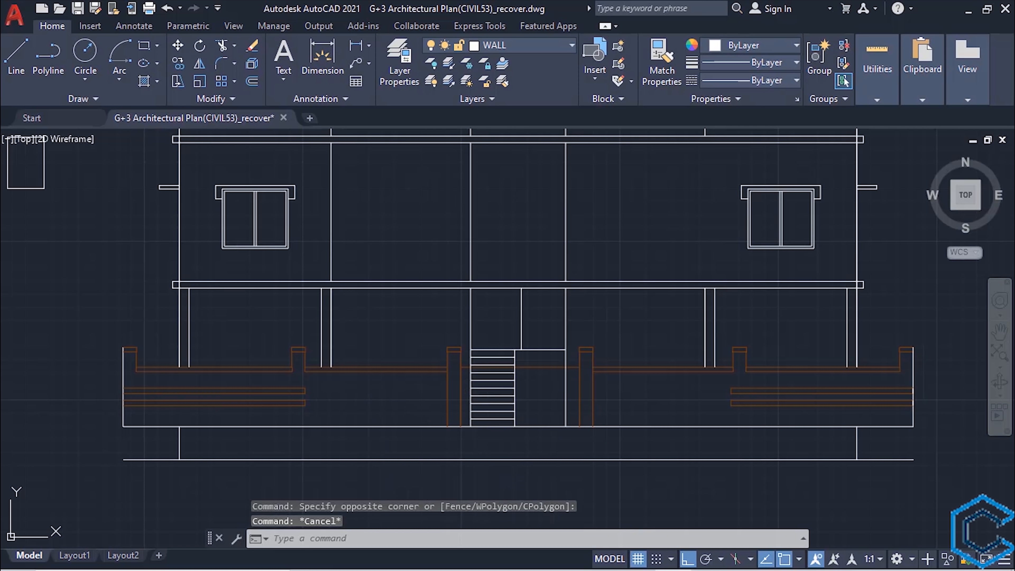
click(338, 89)
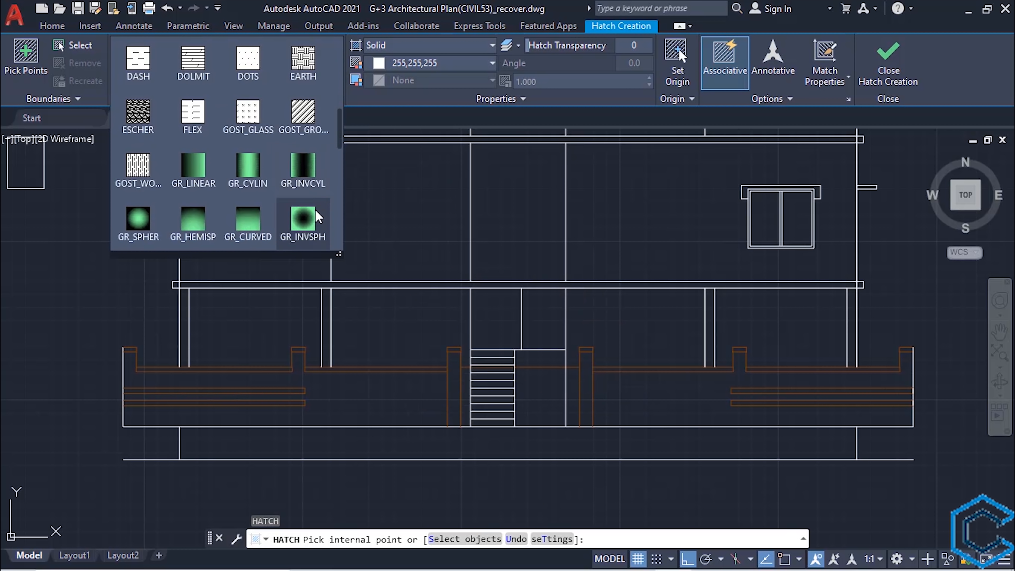
click(305, 169)
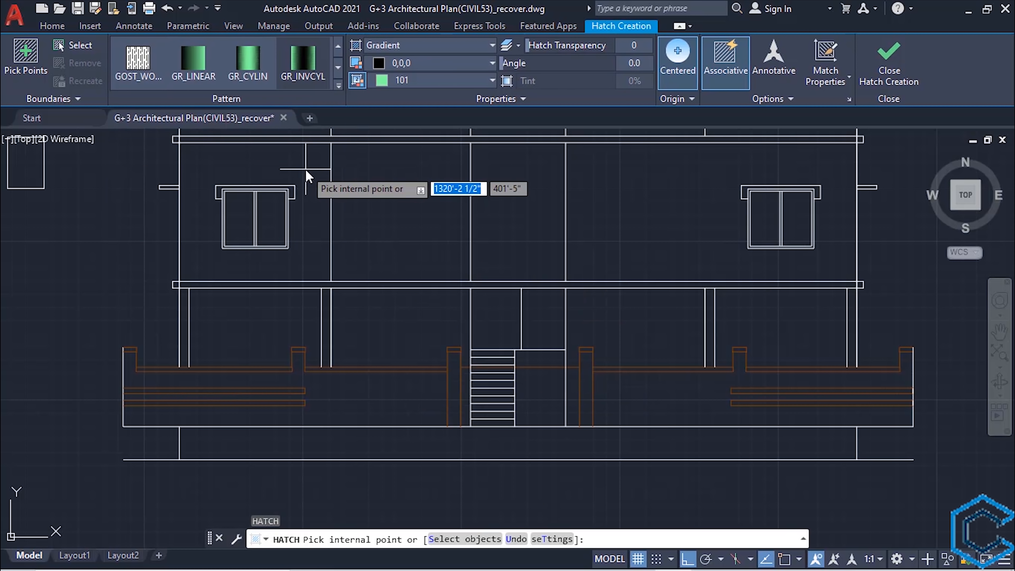
click(442, 82)
click(420, 222)
click(423, 63)
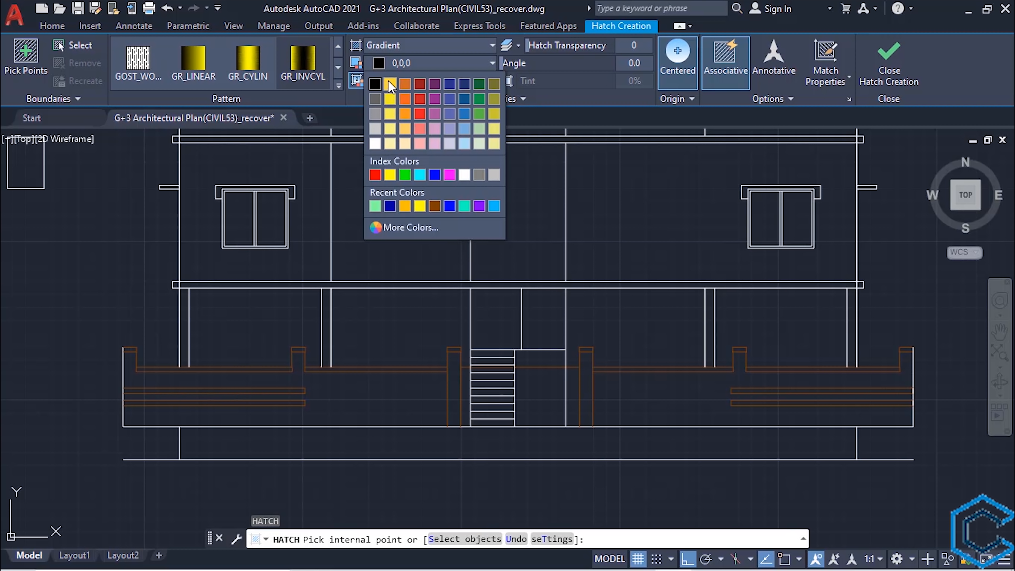
click(406, 205)
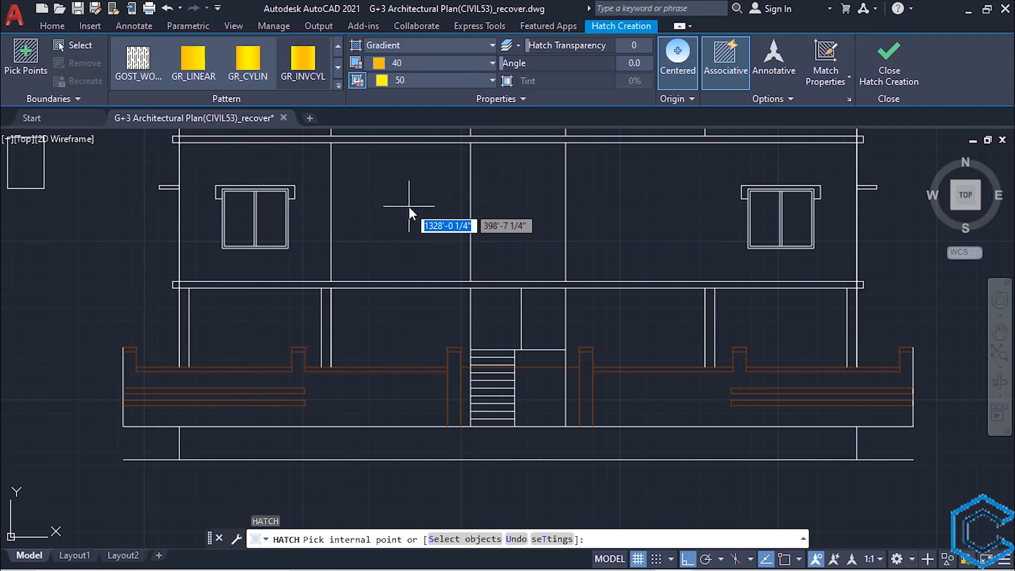
- Fill the two left decorative bands and the leftmost post's cap with the gradient hatch
scroll(266, 402, up, 2)
click(262, 403)
click(245, 384)
middle_drag(64, 339, 166, 348)
scroll(166, 348, up, 4)
click(121, 296)
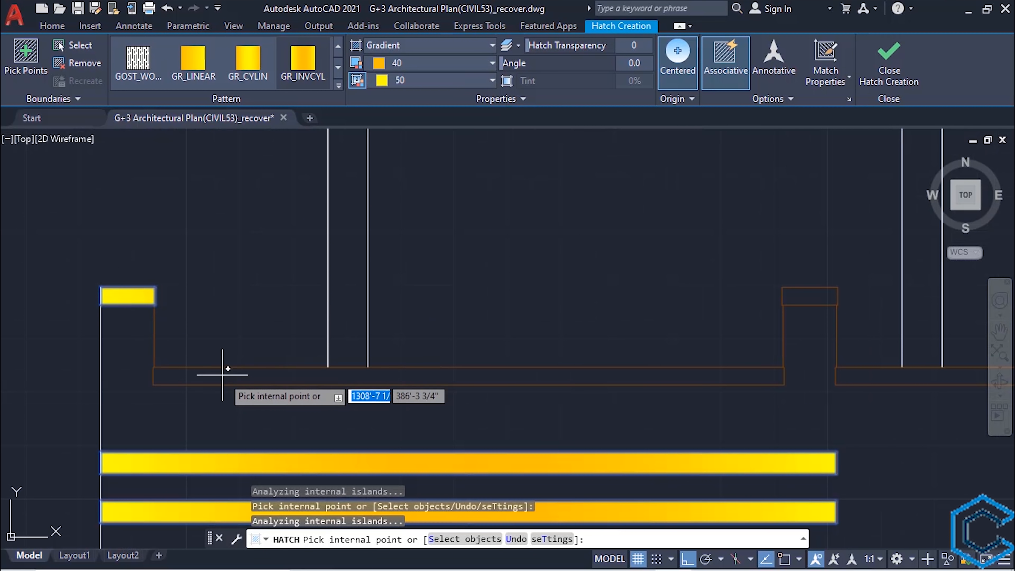
- Fill both coping strips left of the stairs and the caps of their other two posts with the gradient
click(222, 375)
scroll(597, 429, down, 3)
middle_drag(597, 429, 224, 388)
click(350, 303)
click(423, 353)
click(745, 303)
scroll(720, 314, down, 5)
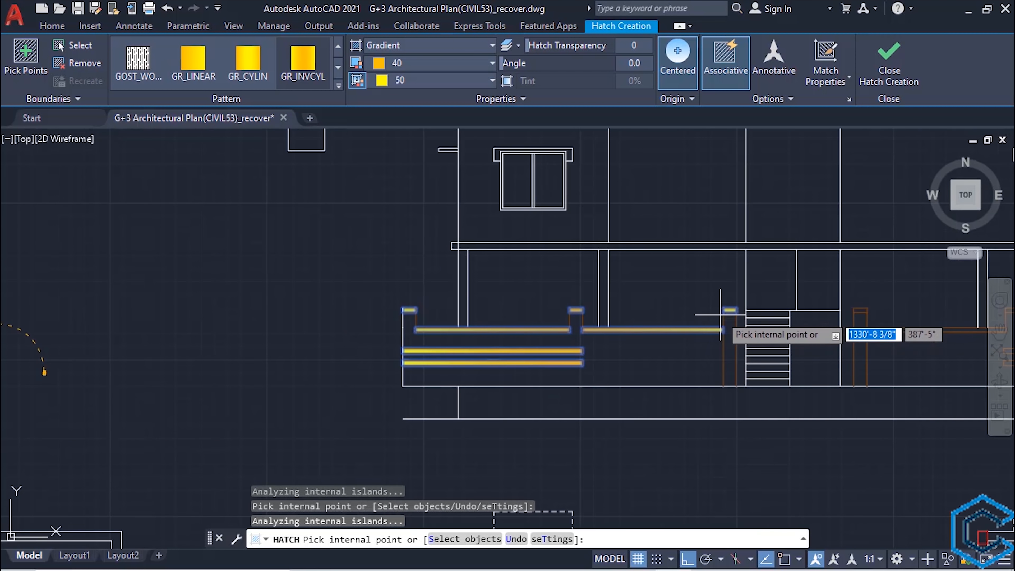
- Fill the cap of the post right of the stairs and its adjoining coping strip with the gradient
middle_drag(856, 317, 566, 351)
scroll(566, 351, up, 4)
click(573, 335)
click(637, 383)
- Fill the two right decorative bands and the rightmost coping strip with the gradient
scroll(659, 420, down, 2)
middle_drag(918, 409, 551, 370)
scroll(560, 410, up, 2)
click(541, 413)
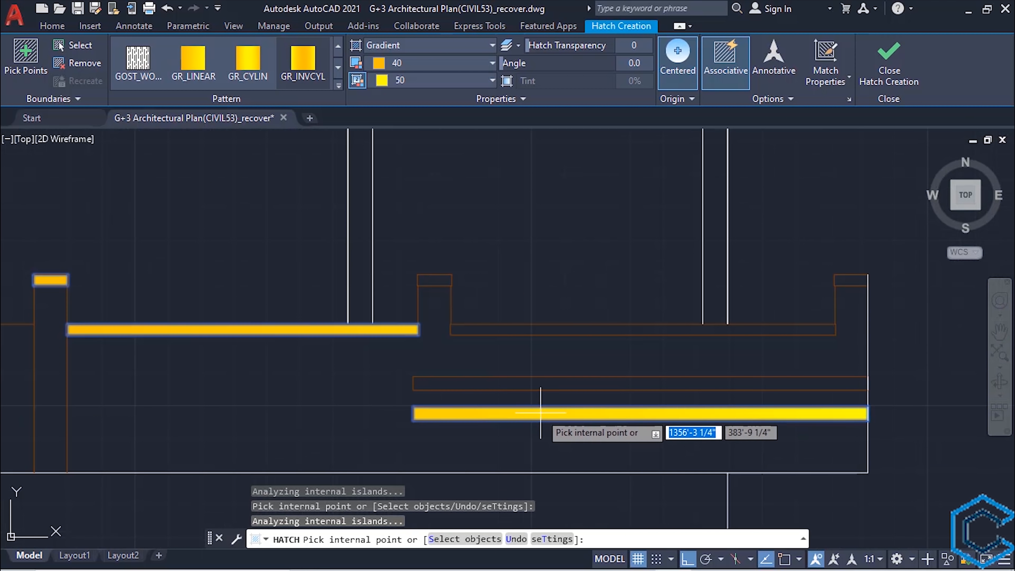
click(524, 384)
click(509, 328)
- Fill the caps of the two rightmost posts with the gradient and finish the hatch
scroll(401, 281, up, 1)
click(454, 282)
scroll(491, 305, down, 2)
middle_drag(737, 297, 573, 345)
scroll(572, 344, up, 2)
click(573, 344)
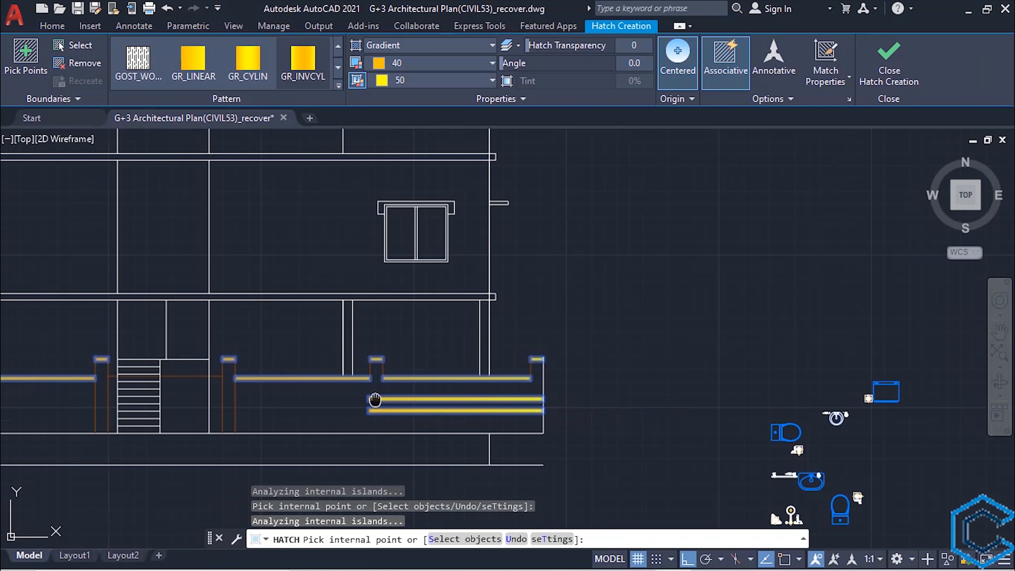
middle_drag(375, 399, 768, 356)
click(889, 60)
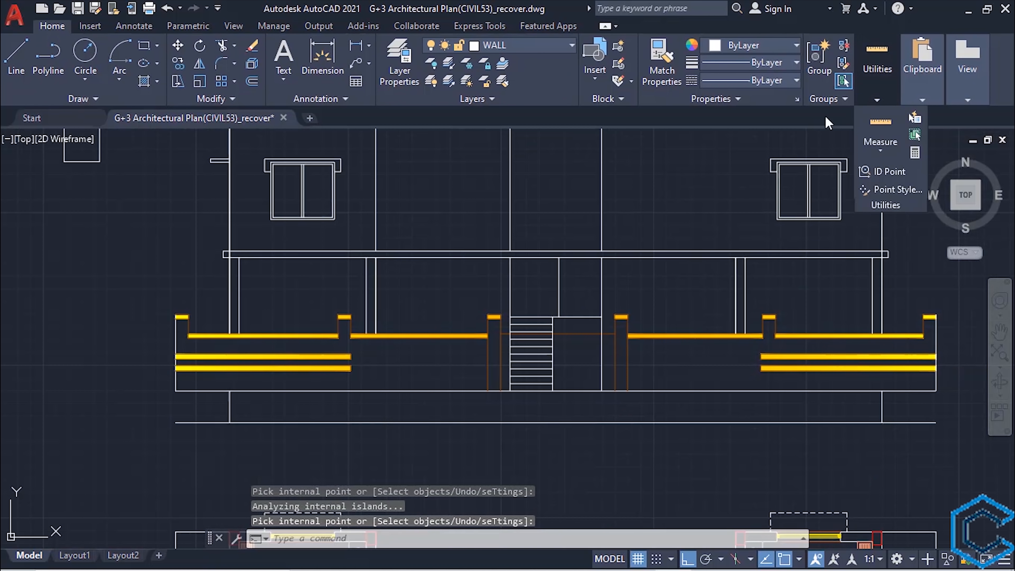
- Save the drawing and close both ends of the base strip below the boundary wall with vertical lines
mouse_move(471, 362)
middle_down()
mouse_move(487, 369)
mouse_move(447, 394)
middle_up()
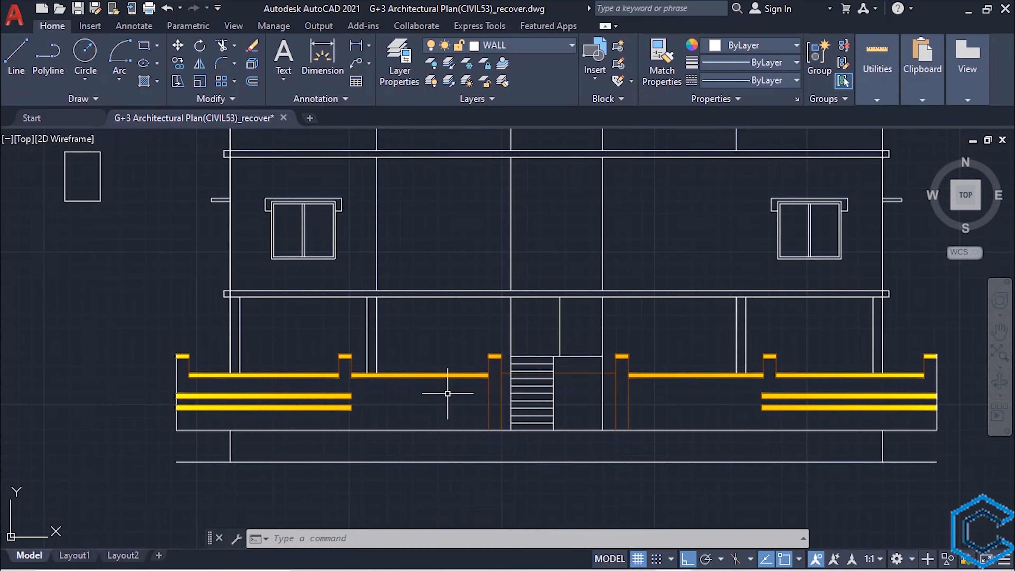
key(ctrl+s)
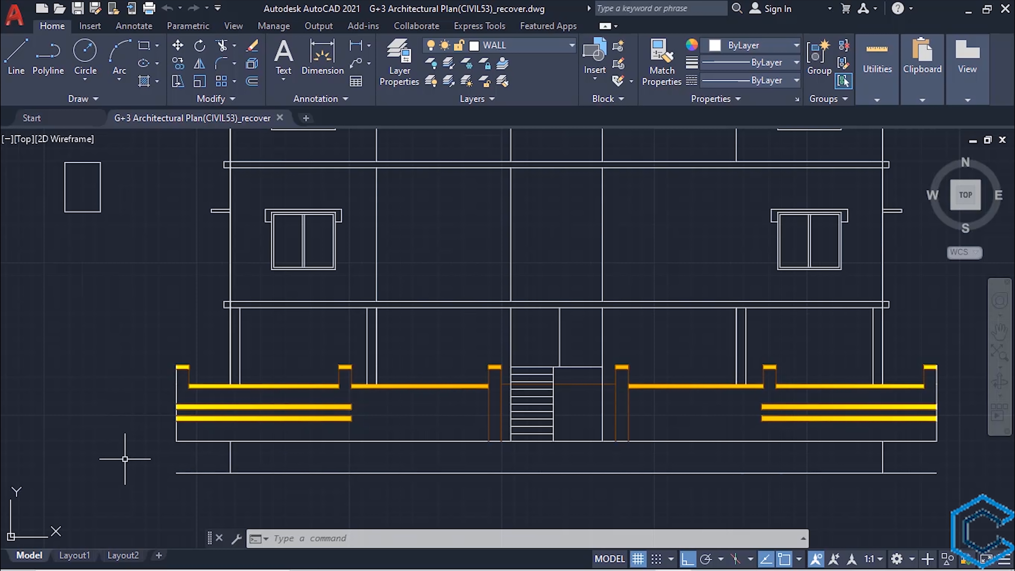
key(Return)
click(176, 473)
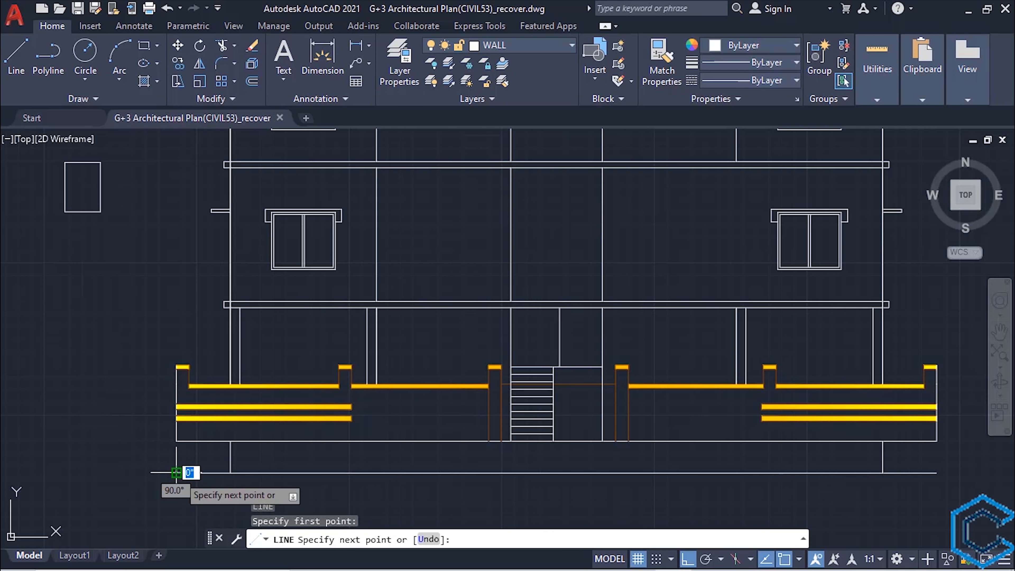
click(176, 441)
key(Escape)
key(Return)
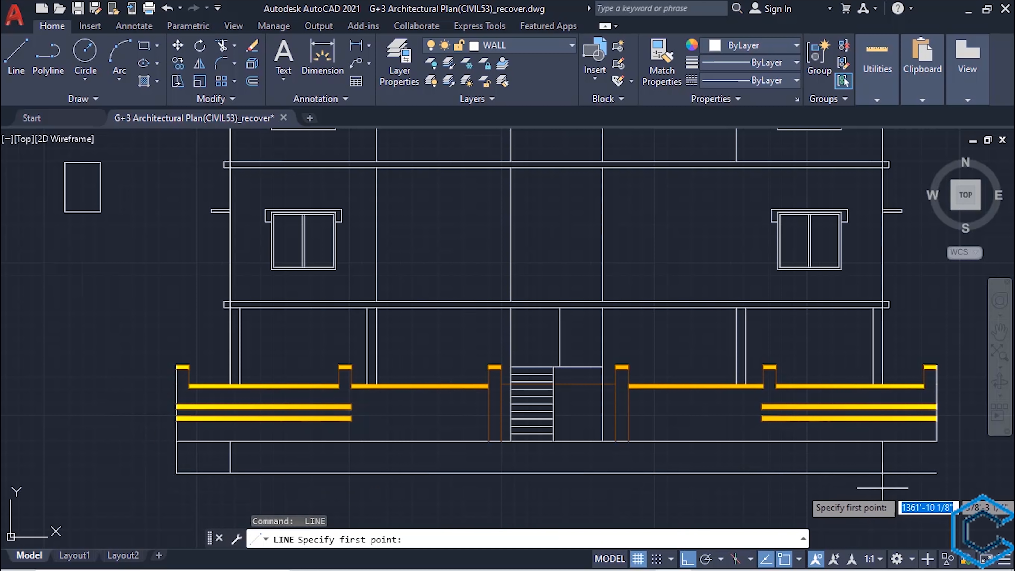
click(936, 472)
click(176, 472)
key(Escape)
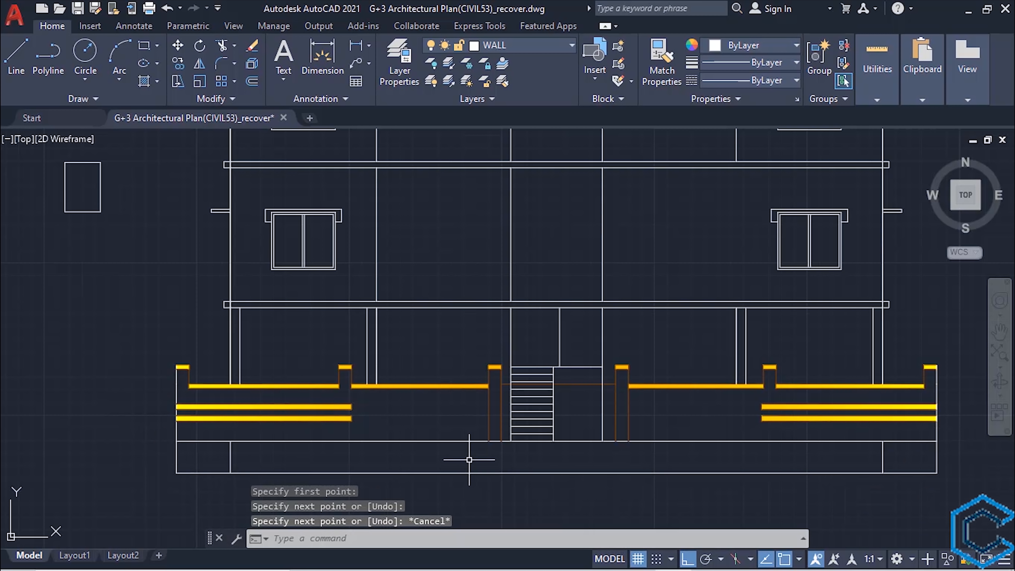
- Offset the base strip's bottom line upward five times at 5" spacing to form horizontal courses
text(o)
key(Return)
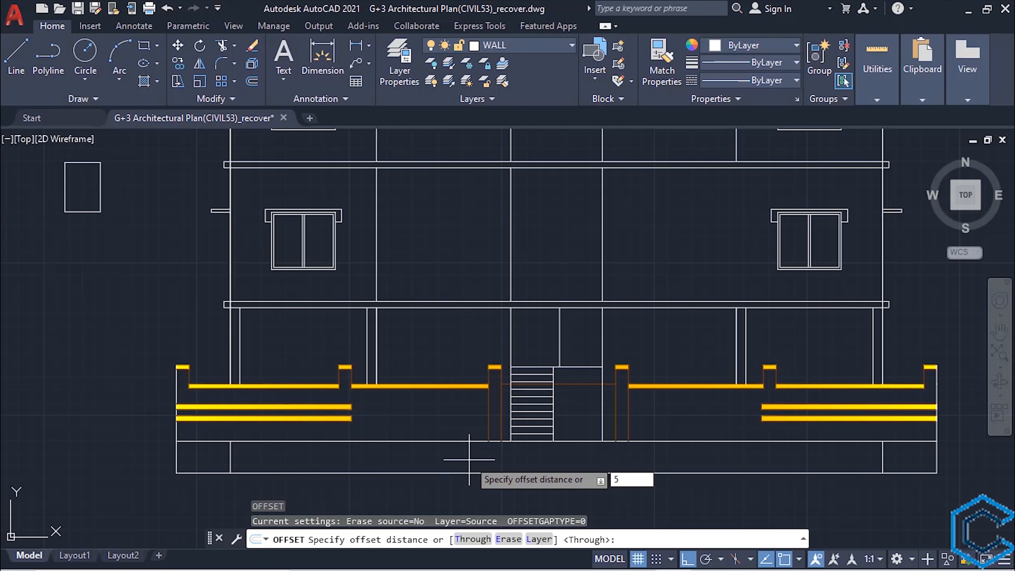
key(Return)
click(275, 472)
click(279, 464)
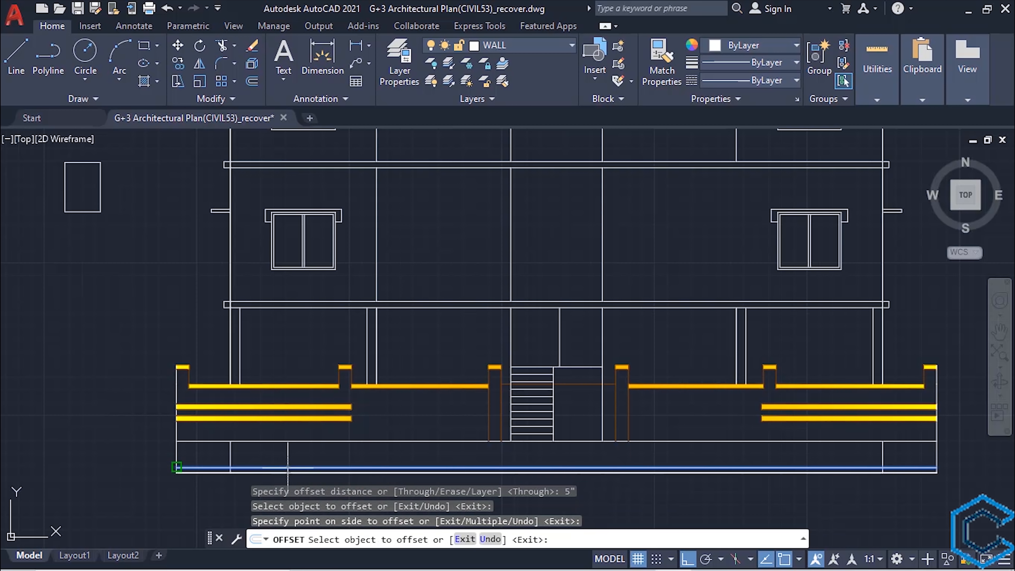
click(281, 467)
click(281, 461)
click(281, 462)
click(275, 454)
scroll(275, 455, up, 2)
click(275, 457)
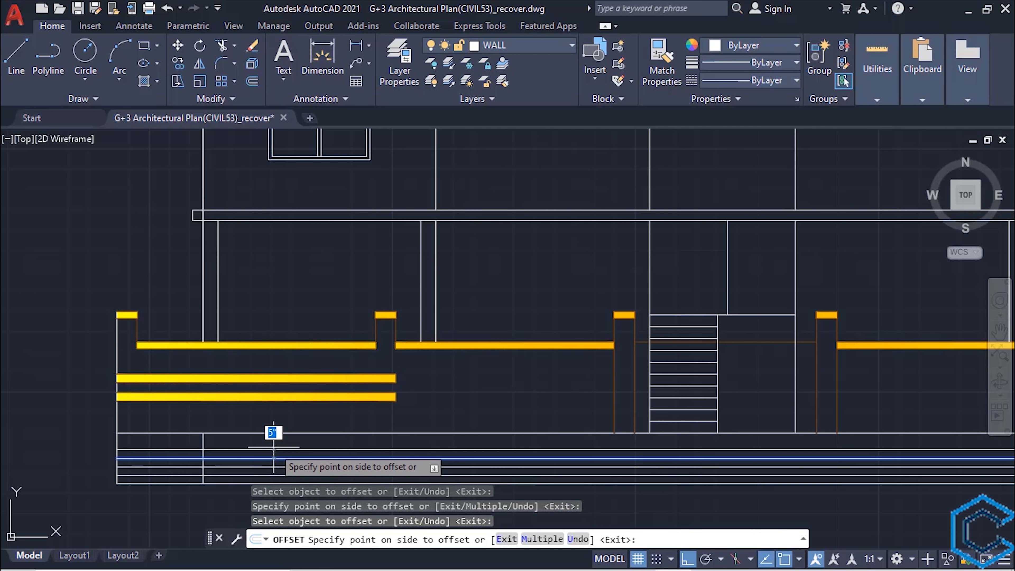
click(275, 448)
click(275, 449)
click(276, 442)
scroll(276, 417, up, 1)
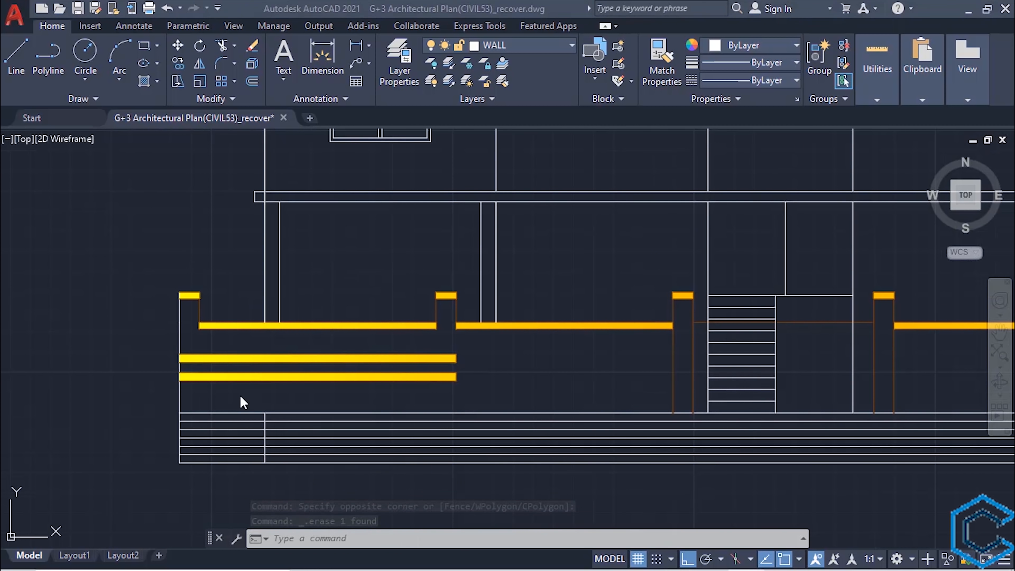
- Offset the leftmost inner vertical line of the base strip to the right four times at 4' spacing
key(o)
key(Return)
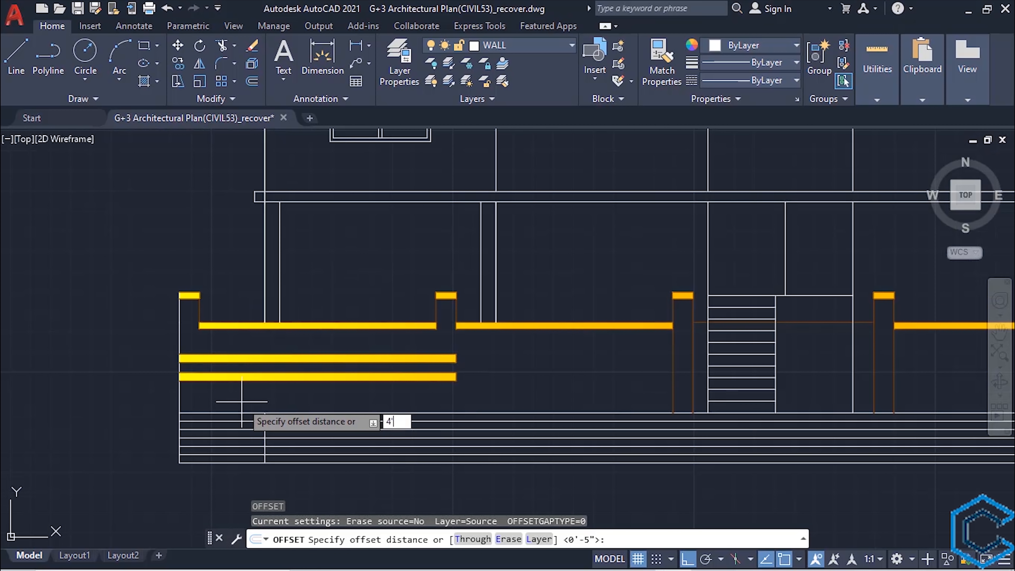
key(Return)
scroll(400, 403, up, 2)
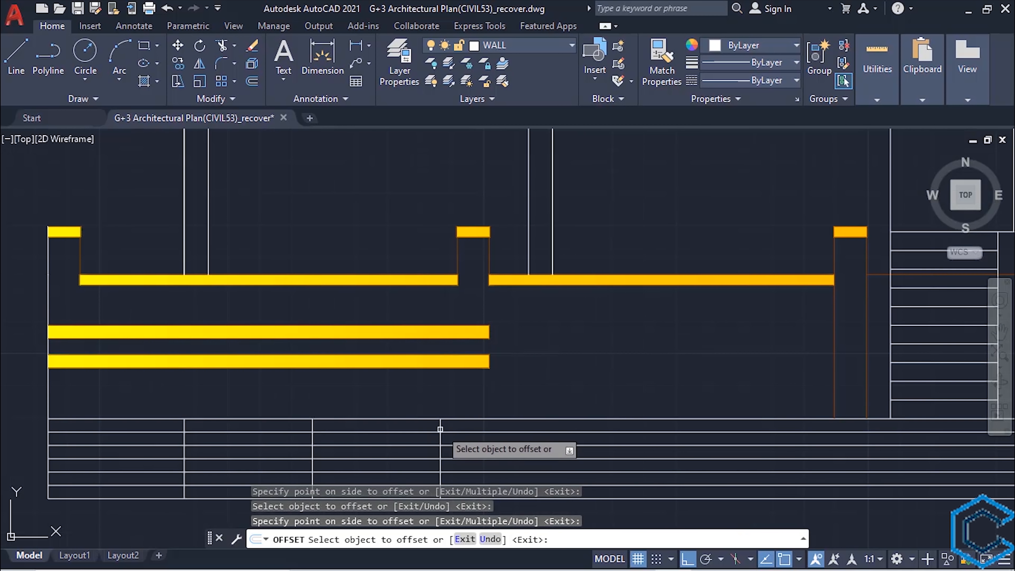
click(568, 430)
click(697, 375)
scroll(601, 403, down, 2)
middle_drag(600, 403, 453, 342)
key(Escape)
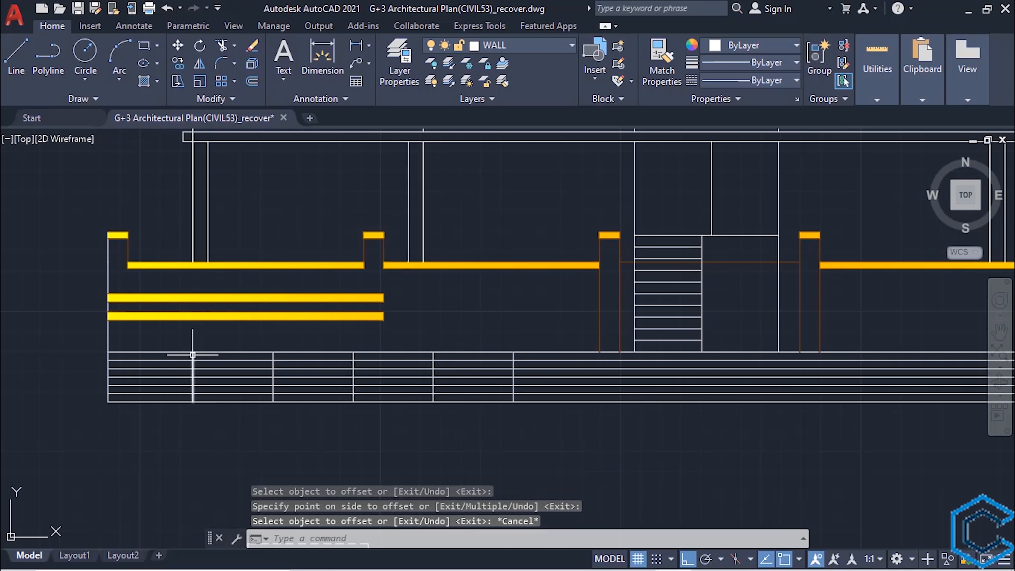
- Copy the first four vertical dividers from the strip's left corner twice to the right, dividing the full length of the base strip
click(193, 354)
click(272, 354)
text(co)
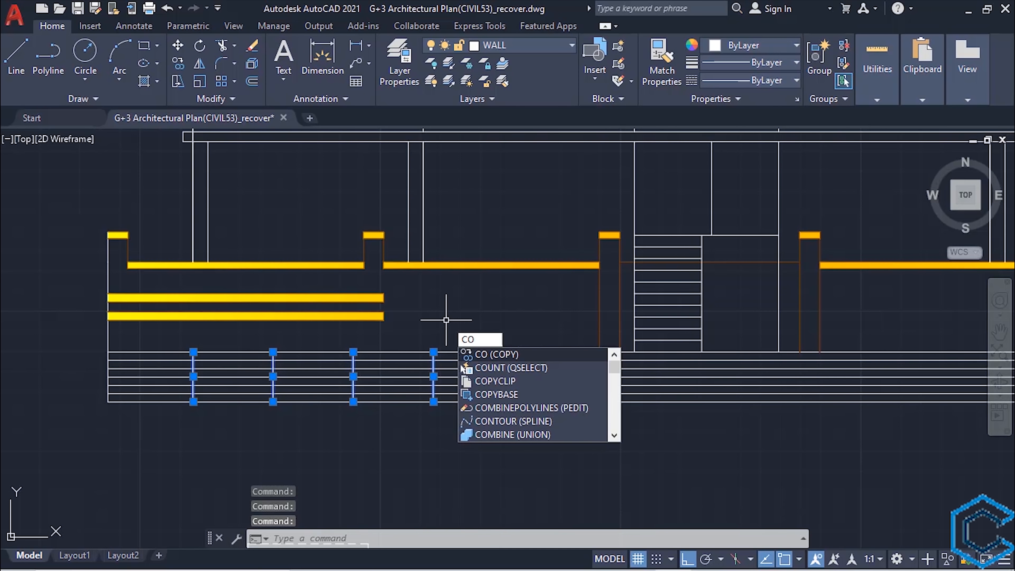
key(Return)
click(108, 401)
click(514, 401)
middle_drag(796, 437, 523, 420)
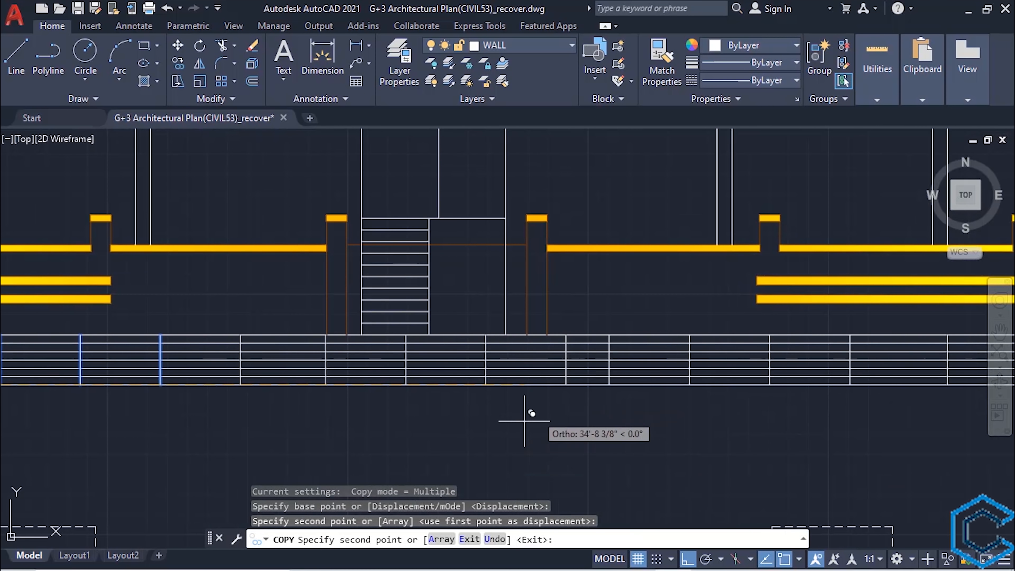
click(565, 384)
middle_drag(765, 409, 527, 433)
key(Escape)
scroll(693, 407, down, 2)
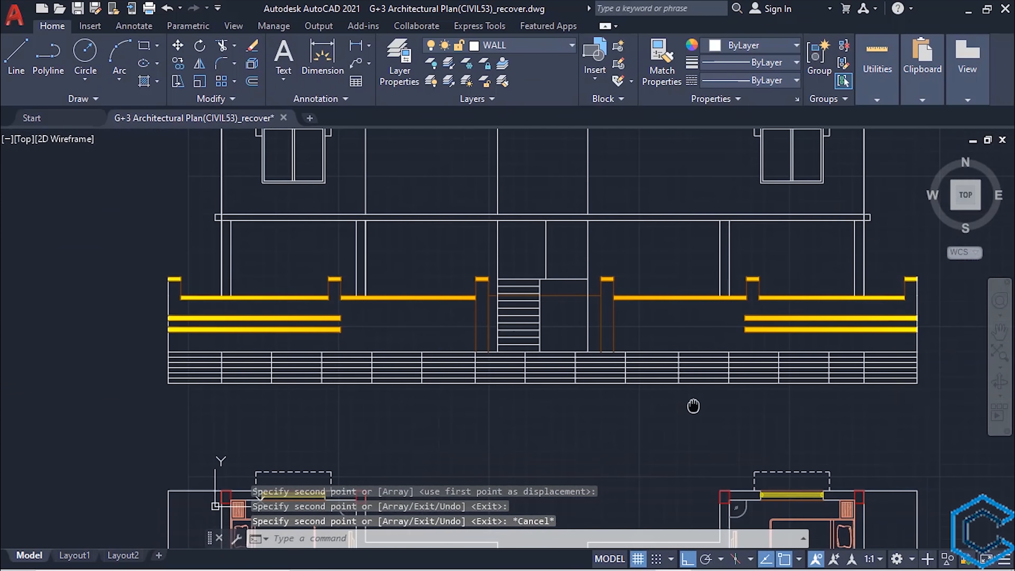
scroll(596, 410, up, 2)
scroll(577, 464, down, 2)
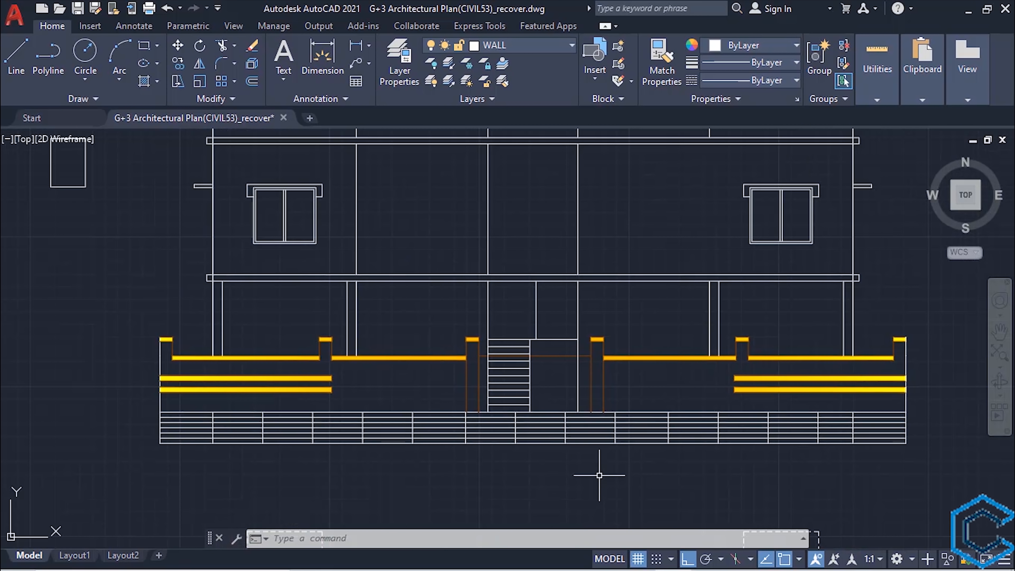
- Draw four vertical construction lines through the outer corners of the two front balconies in the furnished floor plan
scroll(599, 475, down, 4)
middle_drag(596, 476, 601, 407)
scroll(473, 420, up, 4)
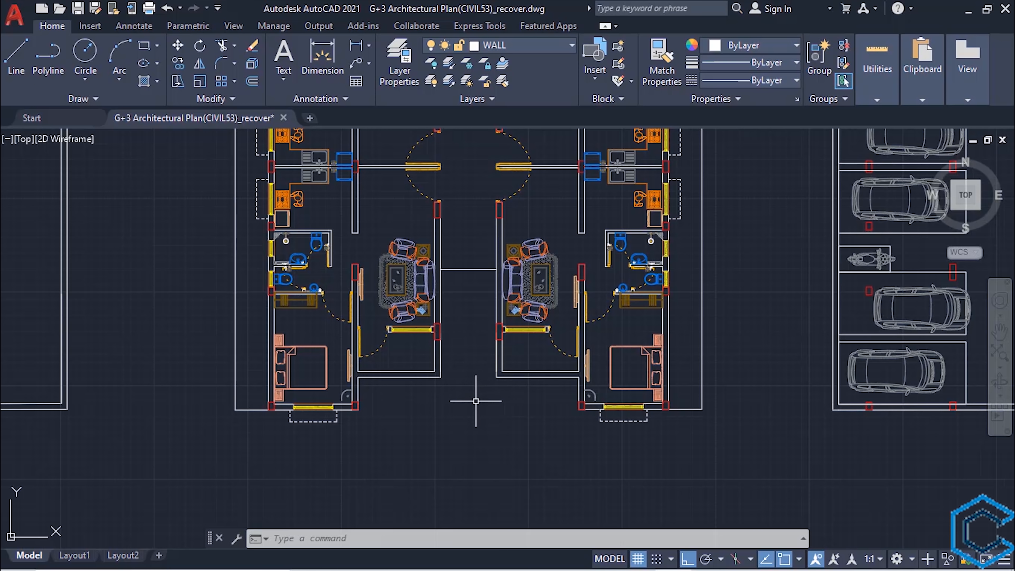
scroll(475, 400, down, 3)
middle_drag(471, 403, 473, 456)
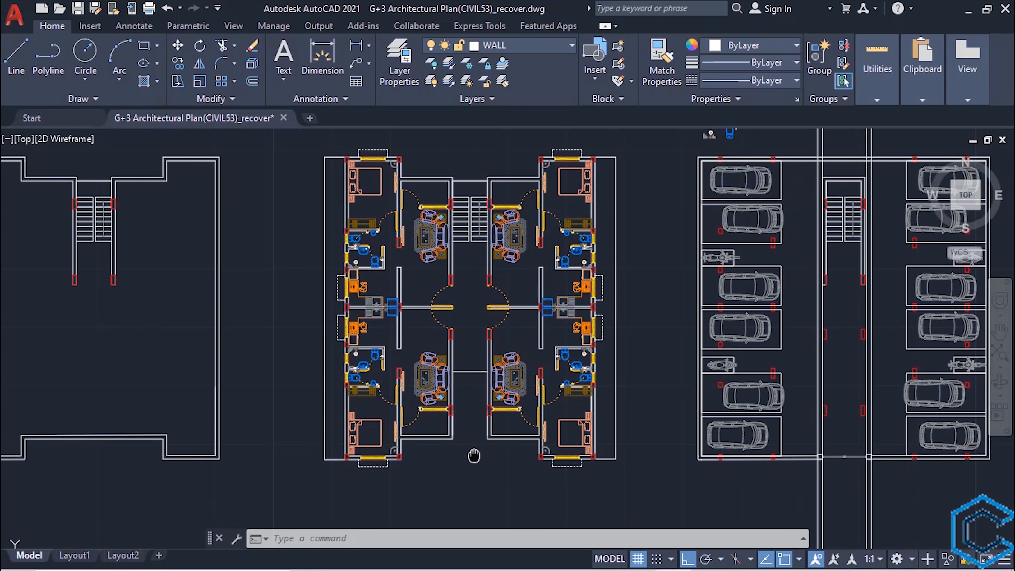
text(XL)
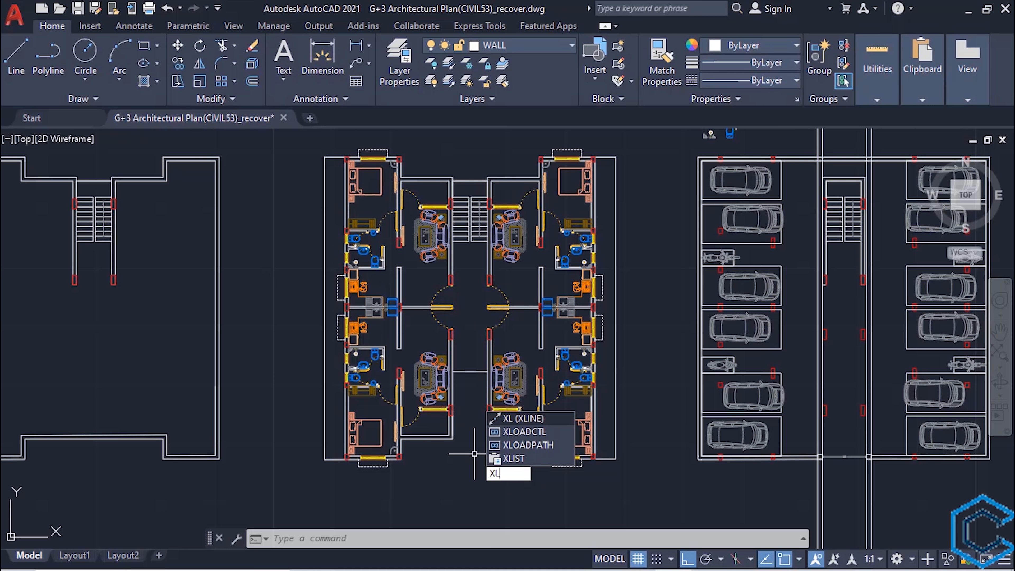
key(Return)
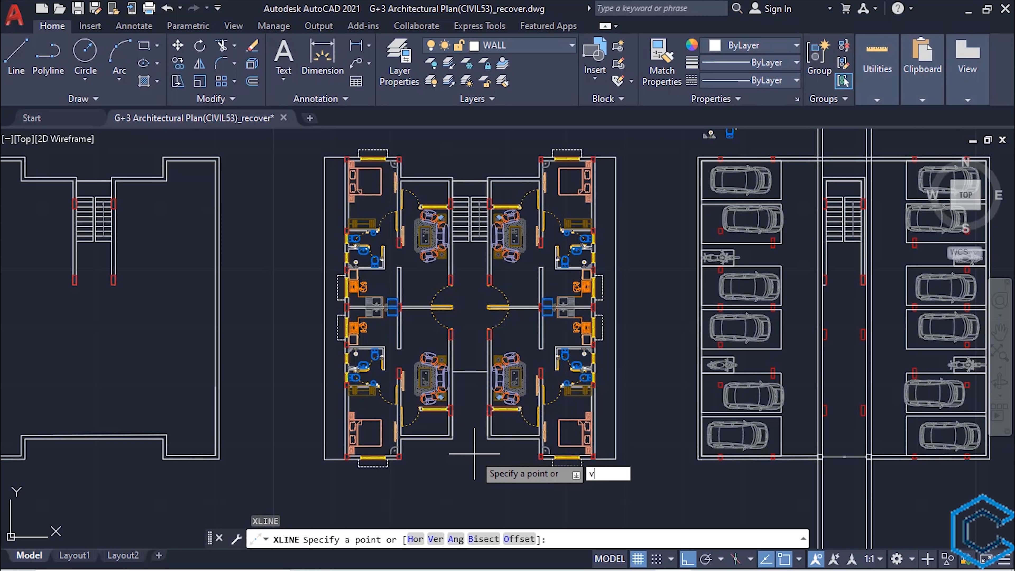
key(Return)
scroll(376, 447, up, 5)
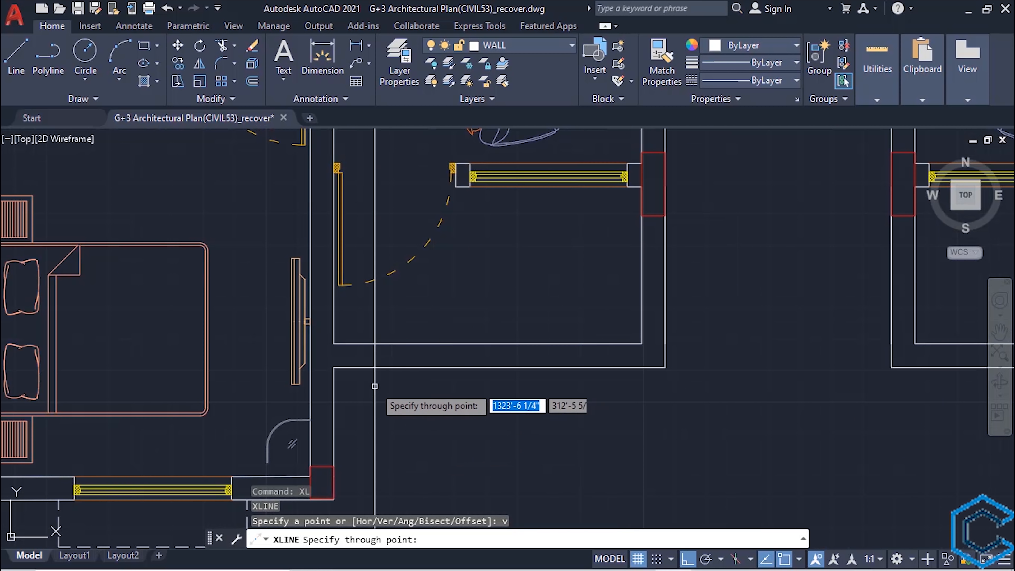
click(334, 367)
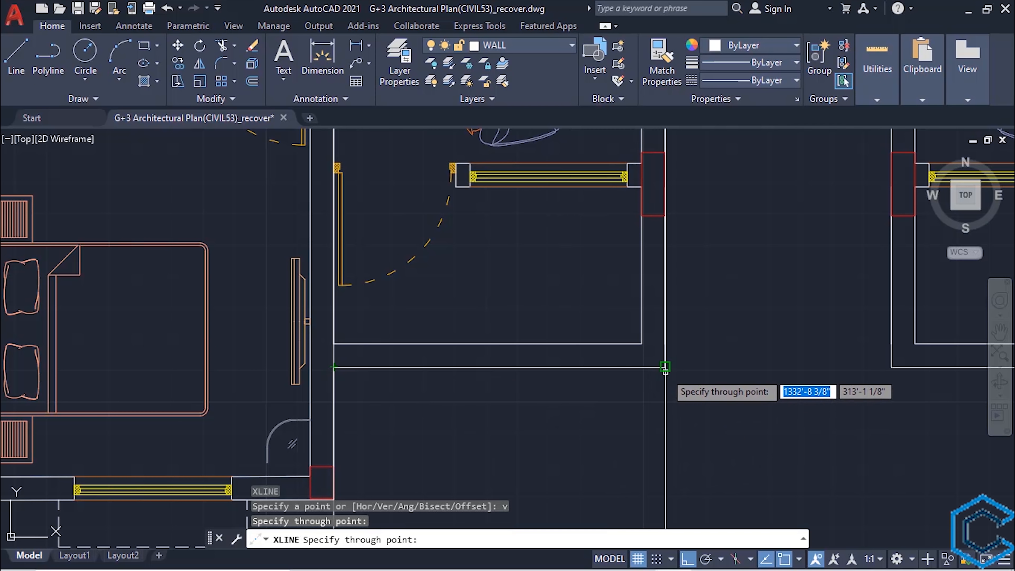
click(665, 366)
middle_drag(751, 406, 329, 369)
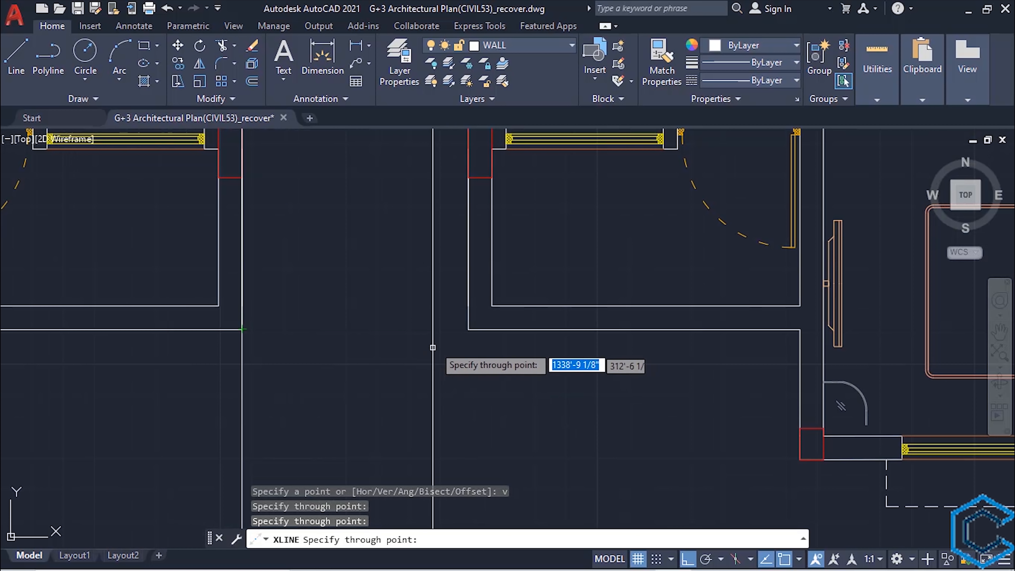
click(468, 328)
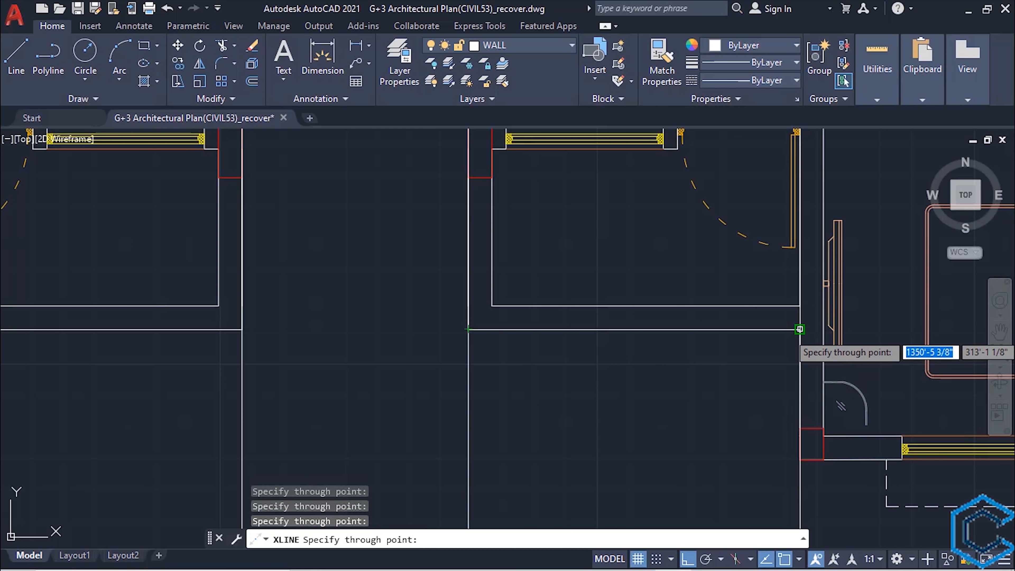
scroll(790, 330, down, 8)
key(Escape)
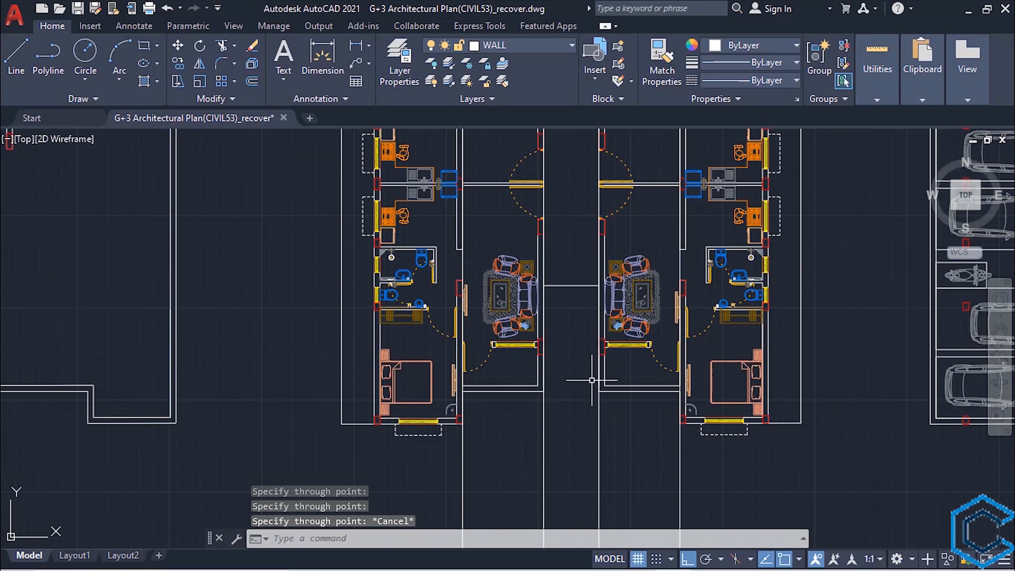
- Offset the top line of the elevation's lowest floor slab upward by 2'6"
mouse_move(594, 378)
middle_down()
mouse_move(578, 419)
mouse_move(586, 543)
middle_up()
middle_drag(539, 318, 506, 533)
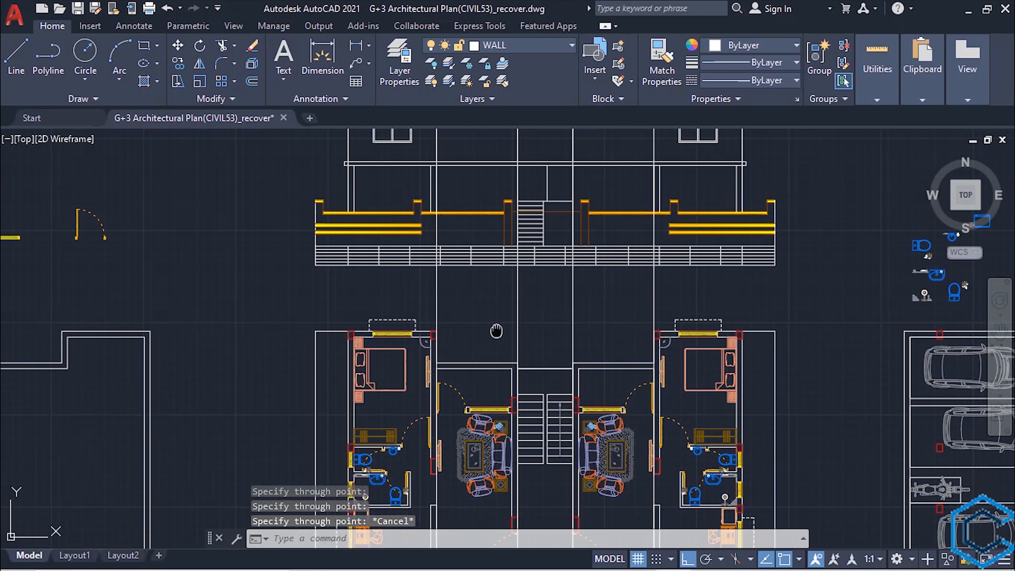
middle_drag(497, 331, 486, 476)
scroll(473, 334, up, 3)
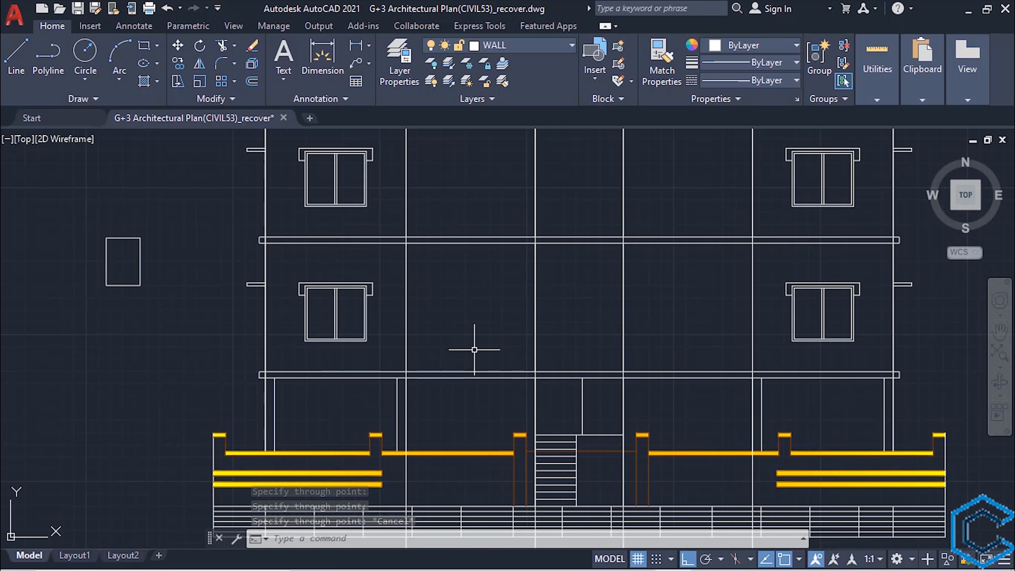
middle_drag(467, 350, 463, 351)
mouse_move(435, 362)
middle_down()
mouse_move(385, 408)
mouse_move(385, 430)
middle_up()
scroll(385, 408, up, 2)
scroll(386, 432, down, 2)
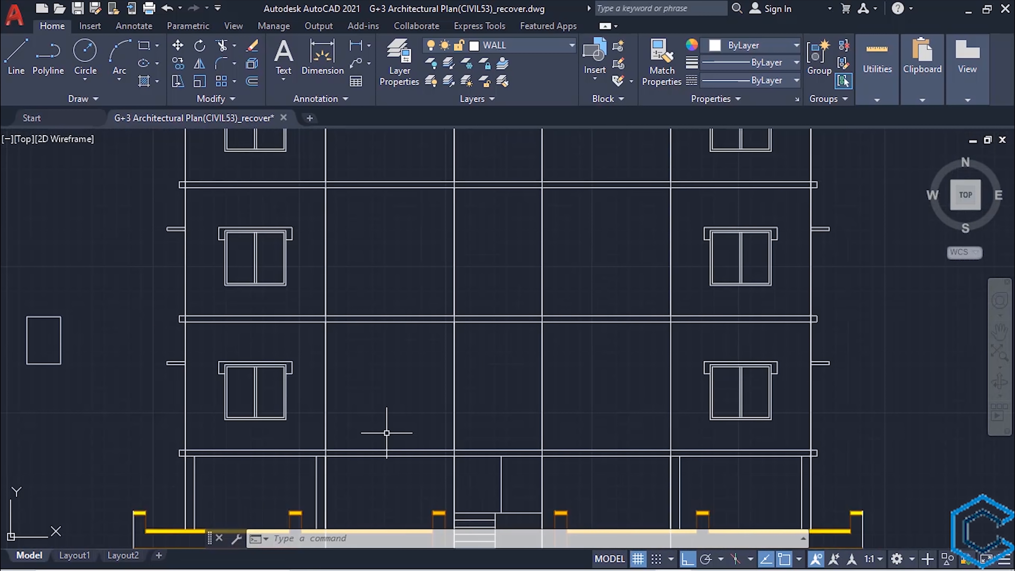
click(395, 448)
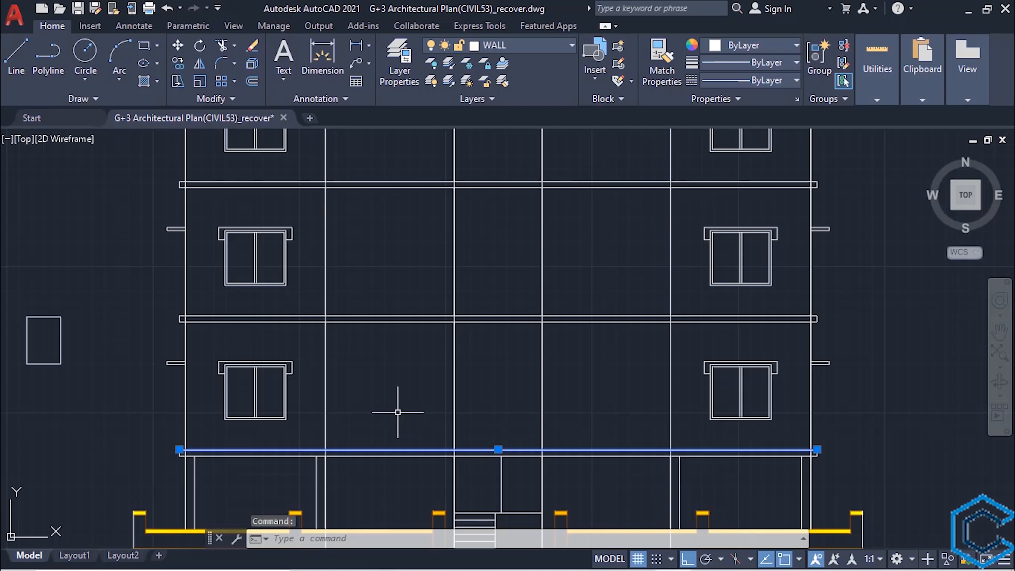
text(o)
key(Return)
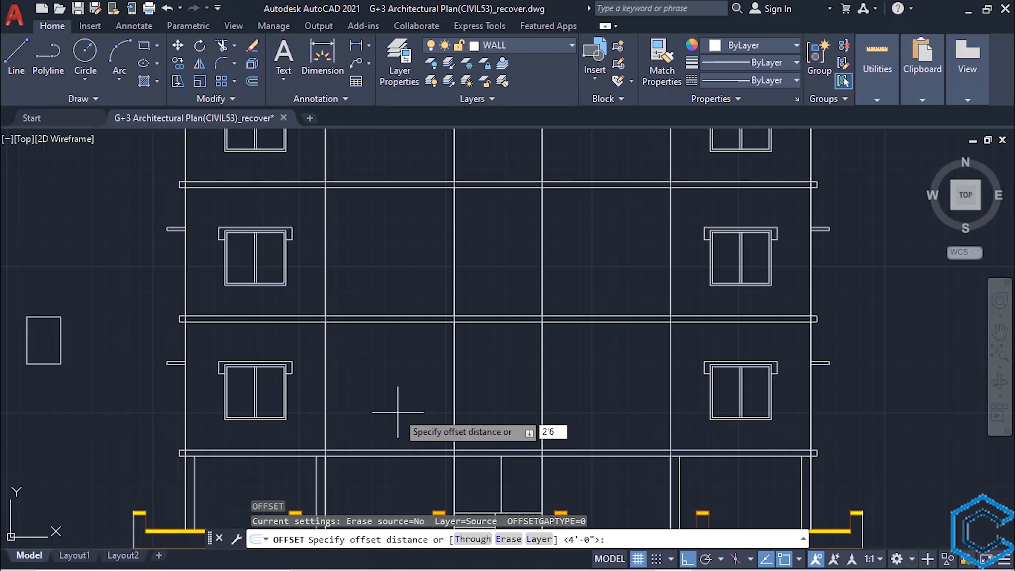
text(2'6")
key(Return)
click(398, 451)
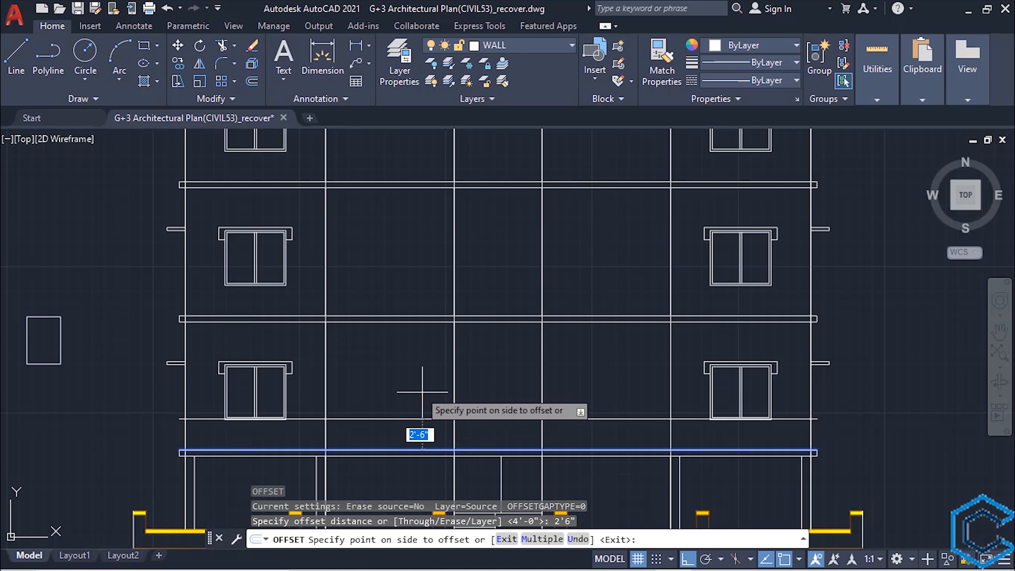
click(398, 378)
scroll(369, 395, up, 3)
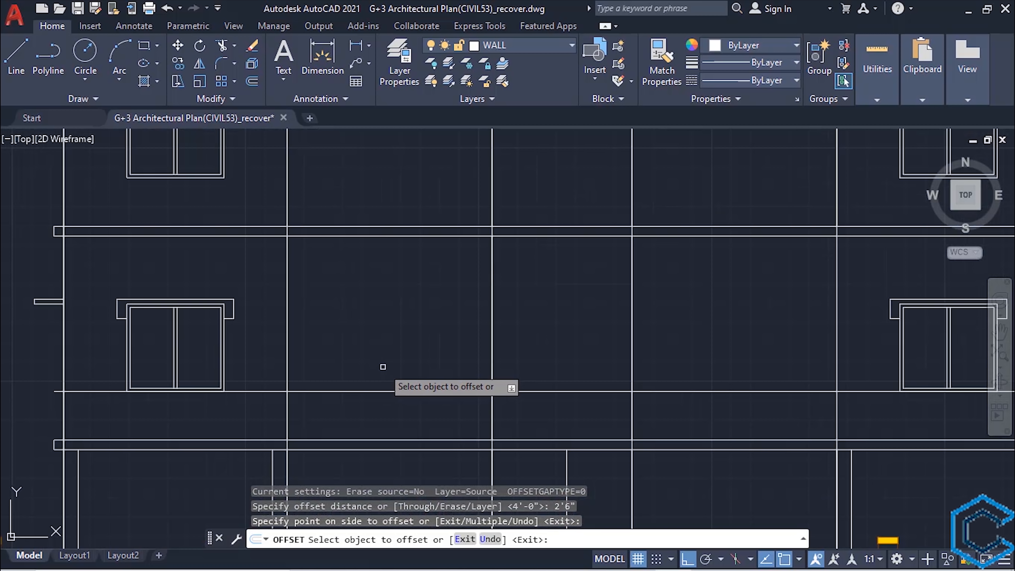
key(Escape)
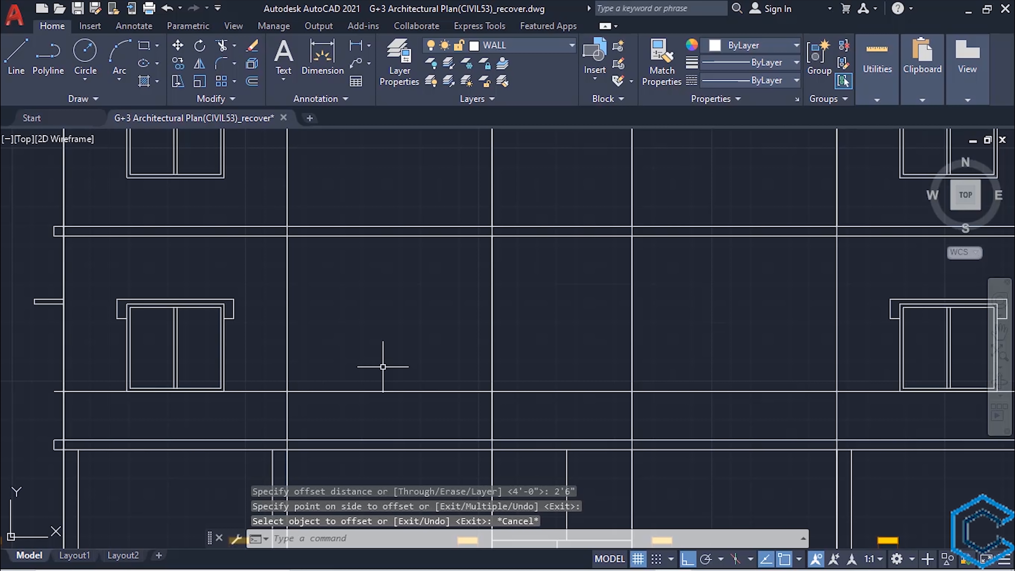
- Offset the left balcony's two vertical construction lines outward by 3" and its horizontal railing line upward by 3"
text(o)
key(Return)
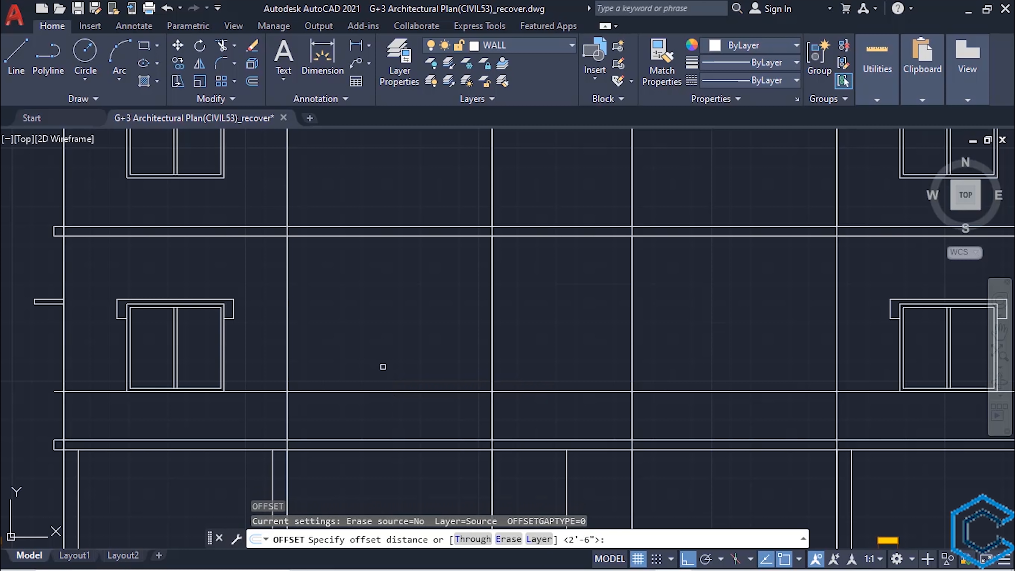
key(Return)
click(493, 321)
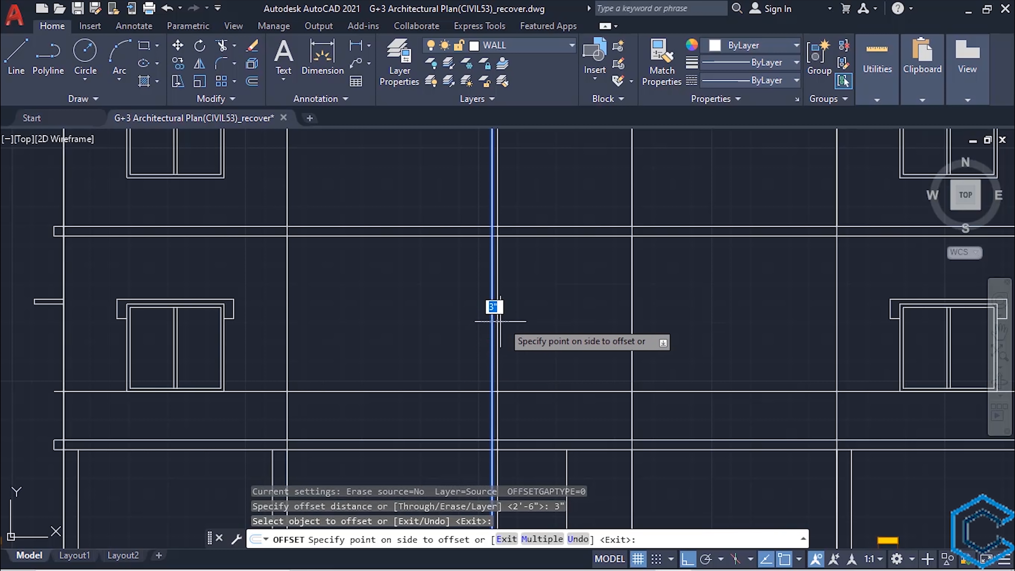
click(513, 319)
click(287, 318)
click(279, 332)
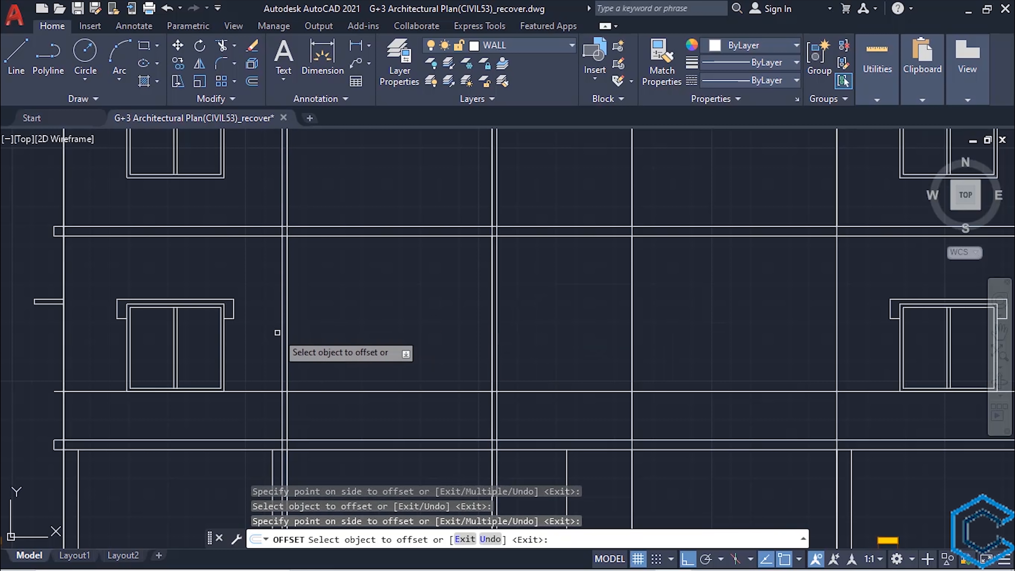
click(335, 390)
click(337, 349)
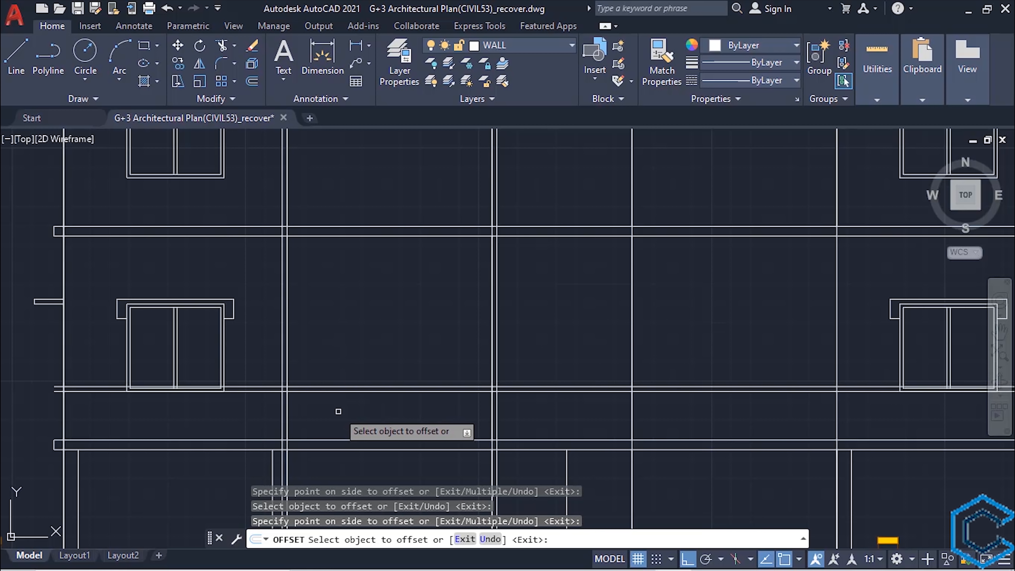
key(Escape)
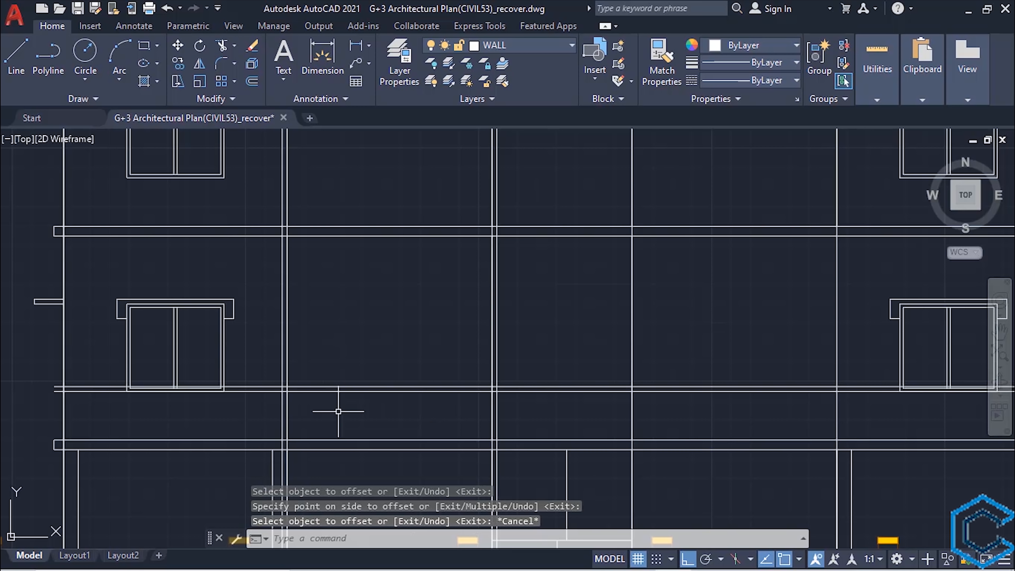
- Trim both horizontal railing lines beyond the outer offset verticals on each side of the left balcony
scroll(340, 410, up, 2)
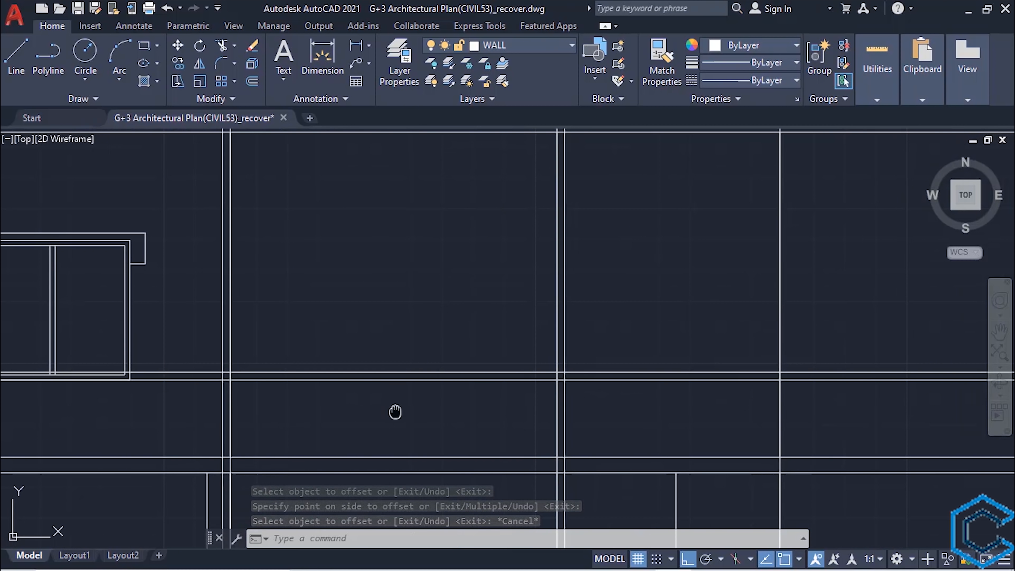
click(602, 335)
click(262, 369)
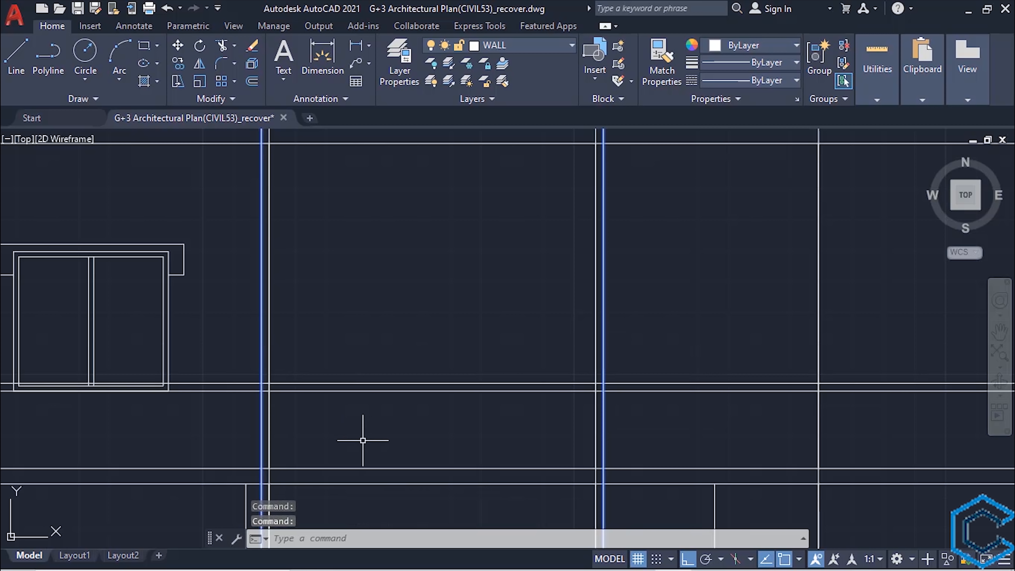
key(Return)
click(219, 409)
click(218, 365)
click(655, 405)
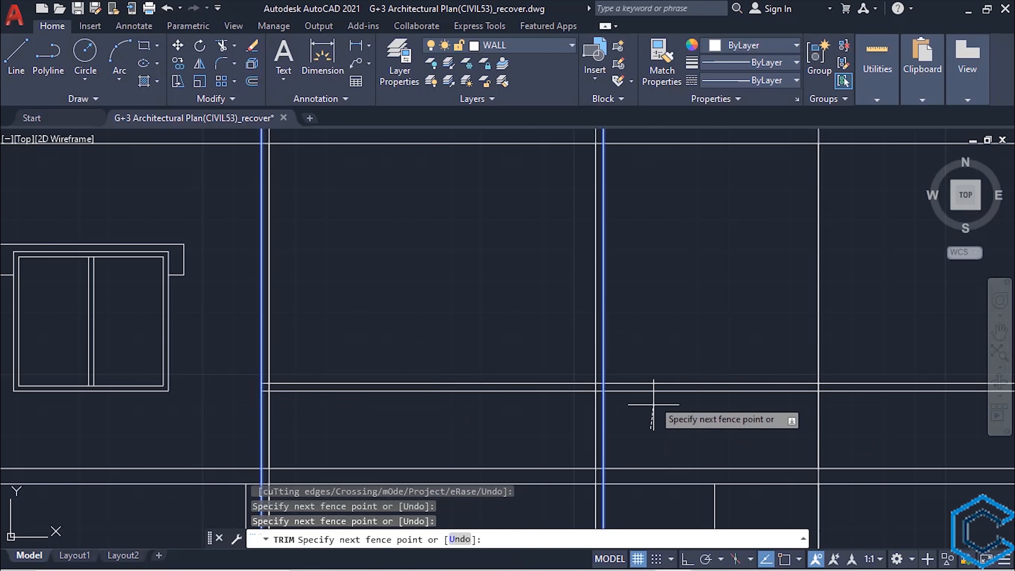
click(657, 353)
scroll(566, 386, down, 2)
scroll(558, 392, down, 3)
scroll(487, 384, up, 3)
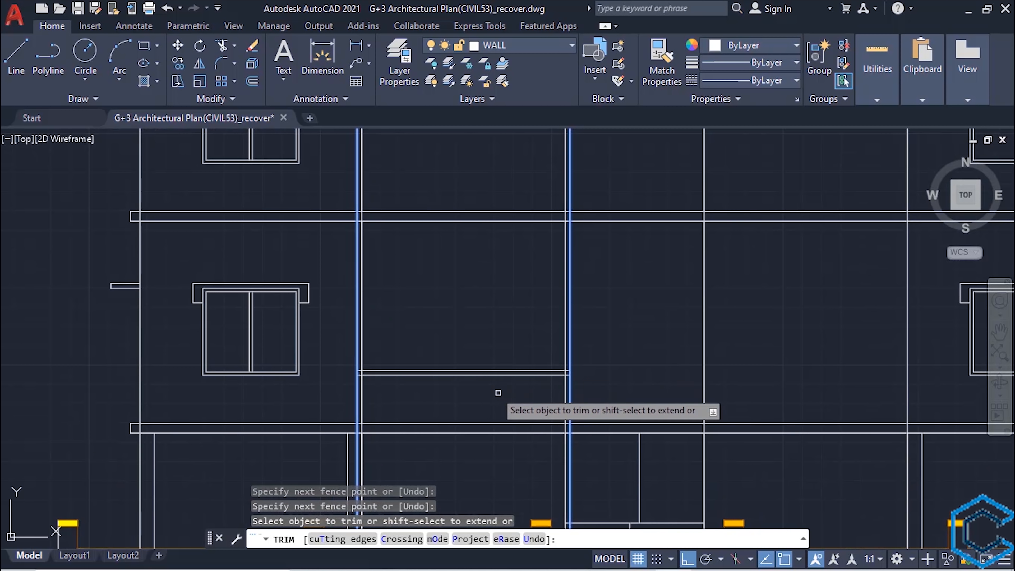
key(Escape)
- Trim the left balcony's vertical lines above the railing's top line and below the building's base strip
click(451, 372)
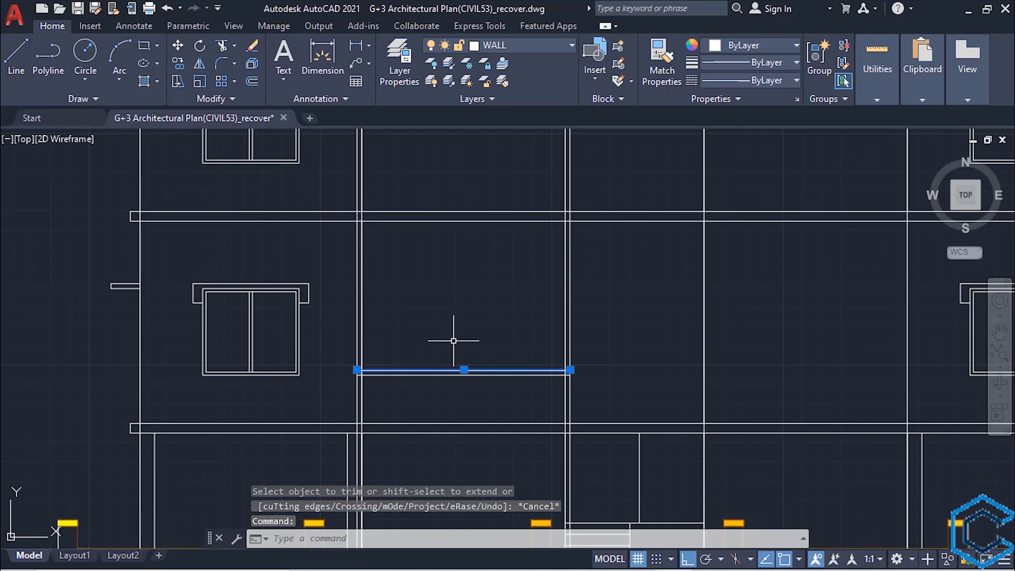
text(TR)
key(Return)
click(600, 277)
click(354, 277)
middle_drag(603, 473, 631, 324)
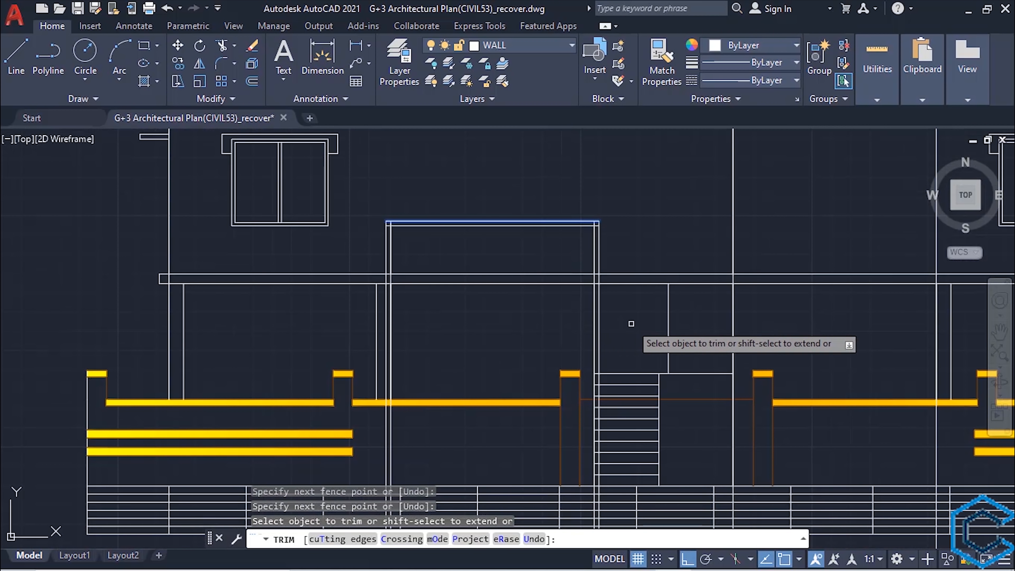
scroll(535, 392, down, 3)
middle_drag(571, 500, 571, 349)
click(597, 391)
click(431, 375)
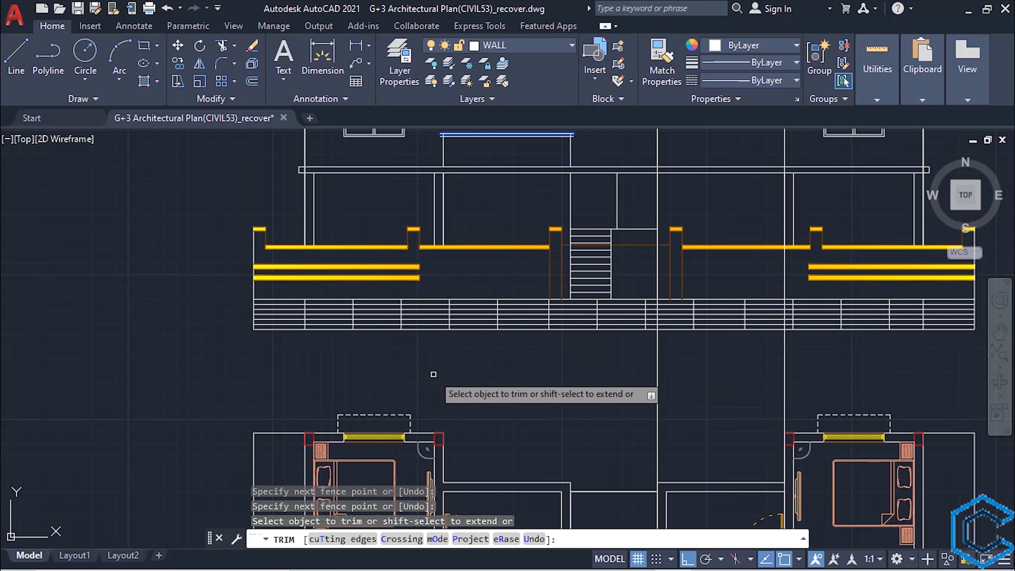
middle_drag(497, 369, 499, 473)
scroll(541, 350, up, 6)
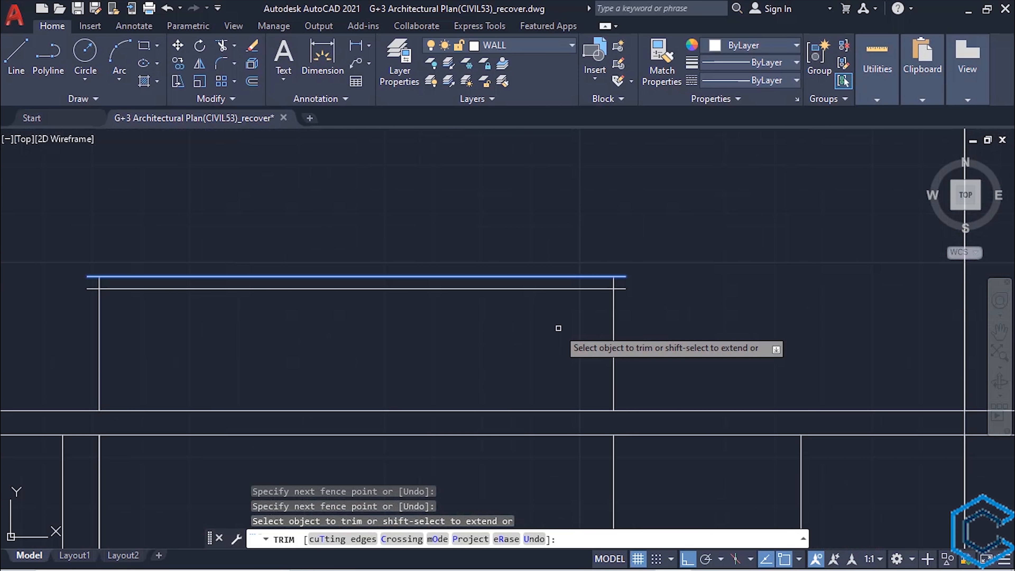
key(Escape)
- Close both open ends of the left balcony's railing cap with short vertical lines
scroll(460, 349, down, 2)
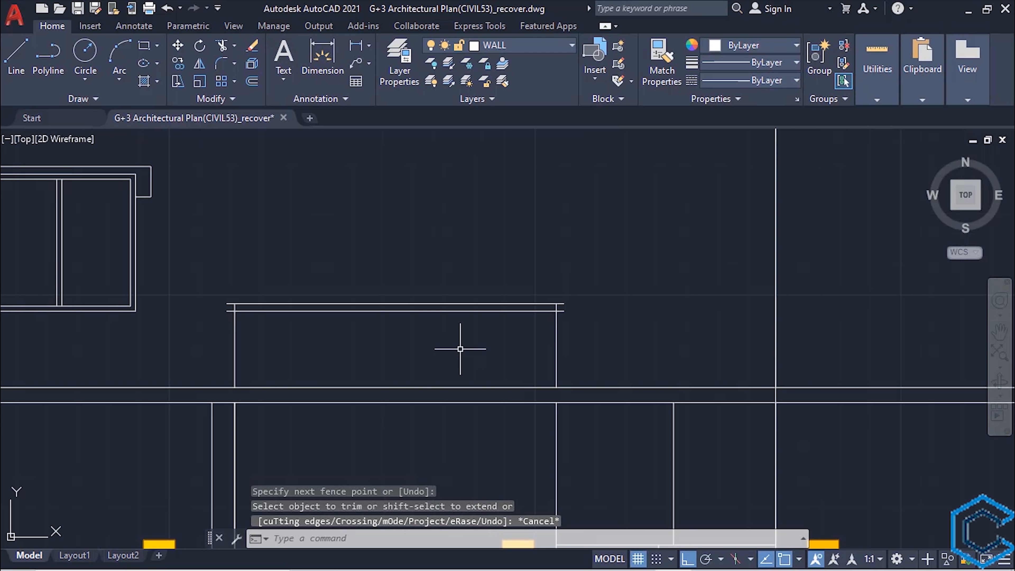
text(l)
key(Return)
scroll(192, 288, up, 3)
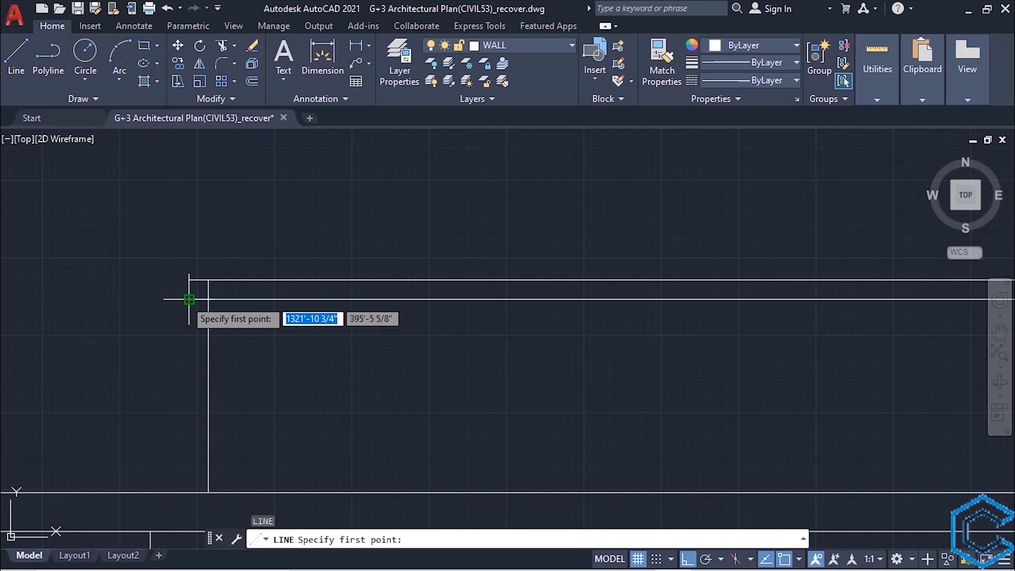
click(192, 284)
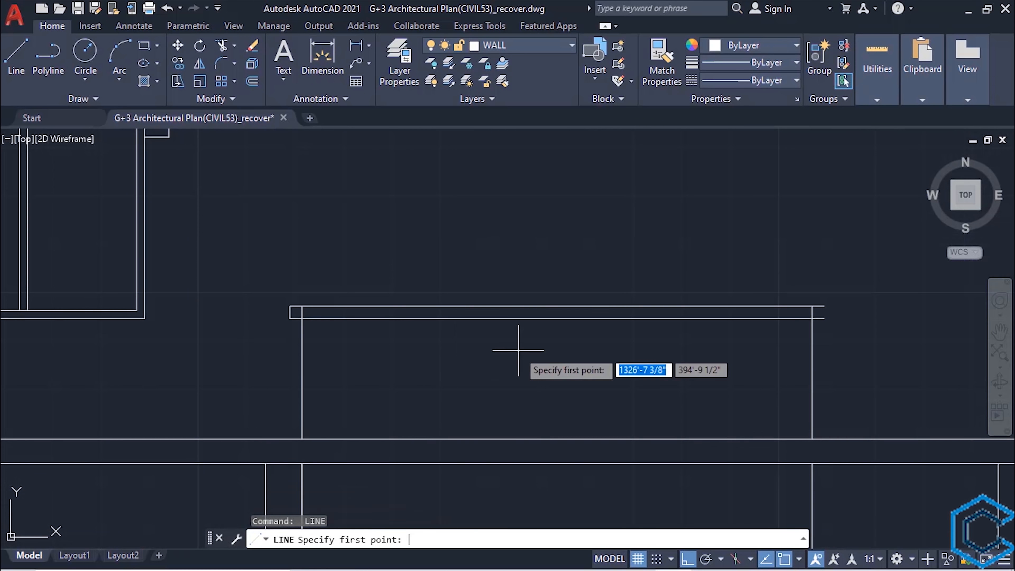
scroll(518, 350, down, 4)
scroll(596, 340, up, 4)
click(554, 360)
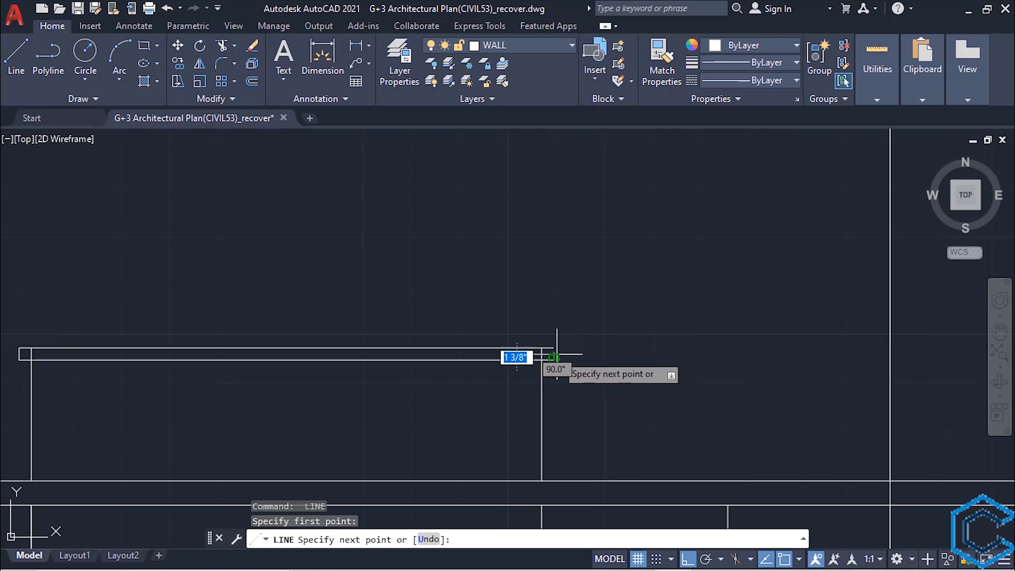
click(554, 348)
key(Escape)
- Trim the vertical line pieces crossing inside the railing cap at both of its ends
text(tr)
key(Return)
click(542, 356)
scroll(558, 346, down, 2)
middle_drag(308, 347, 658, 322)
scroll(551, 319, up, 2)
click(594, 329)
scroll(628, 356, down, 2)
scroll(706, 386, down, 4)
scroll(471, 421, up, 3)
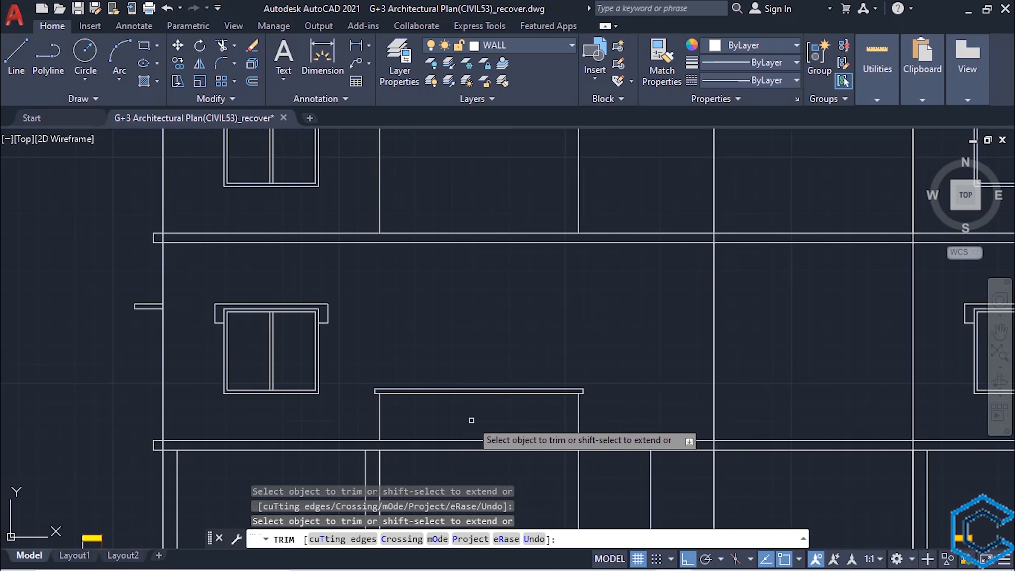
key(Escape)
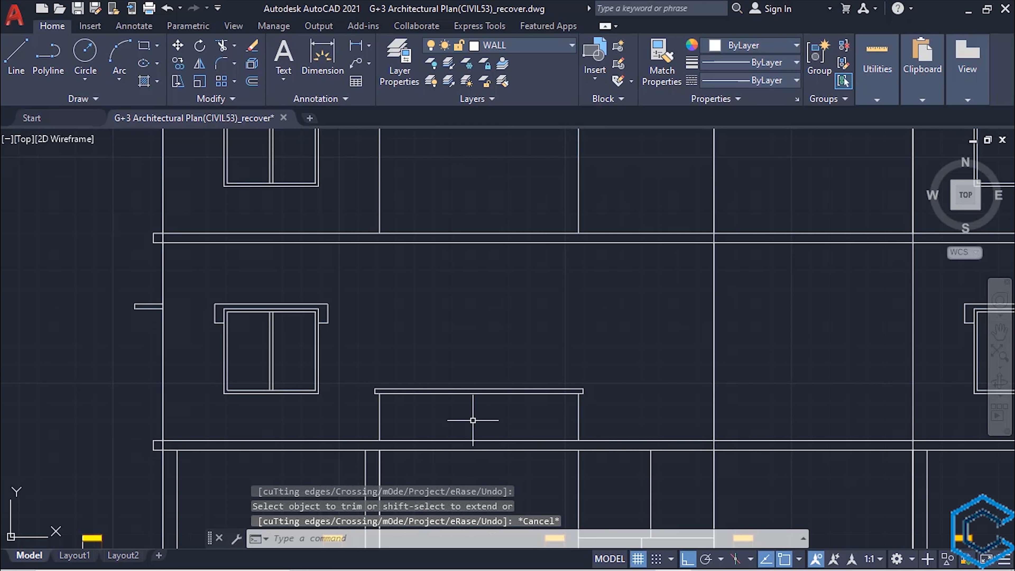
- Draw two vertical construction lines through the edges of the window facing the left balcony in the furnished floor plan
middle_drag(495, 420, 412, 440)
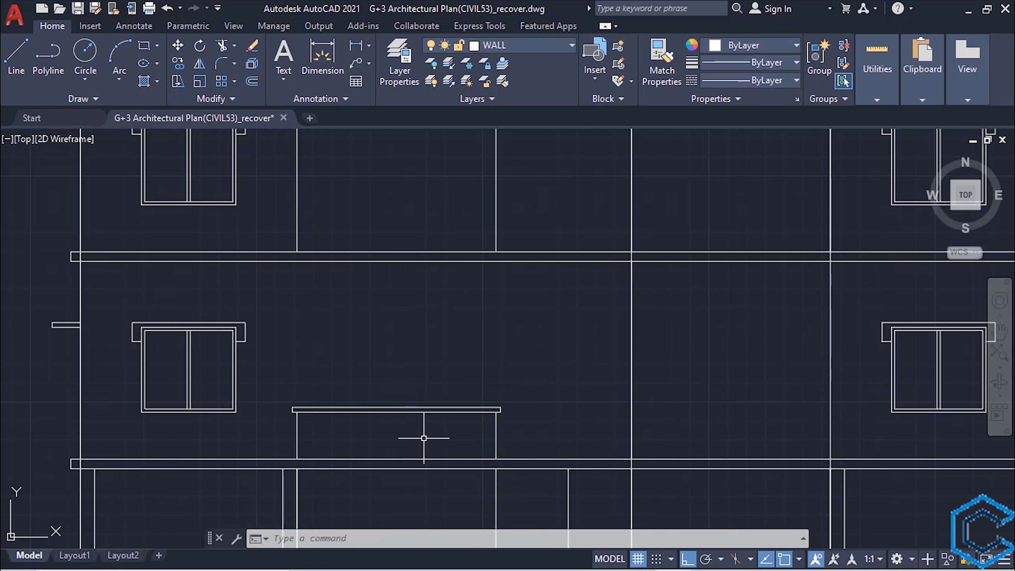
scroll(433, 437, down, 2)
middle_drag(439, 435, 423, 278)
scroll(424, 278, down, 4)
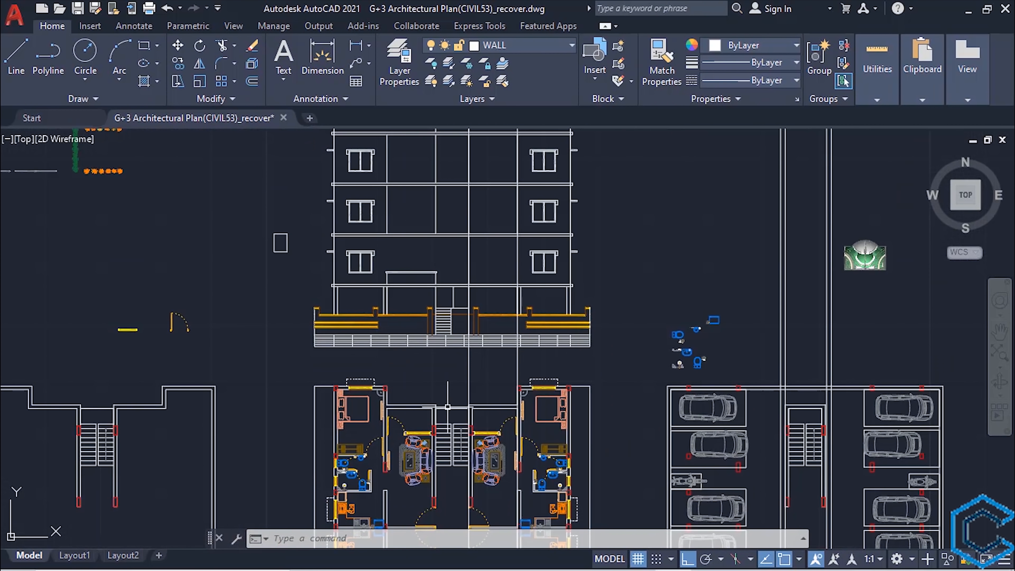
middle_drag(446, 407, 408, 144)
scroll(362, 296, up, 6)
middle_drag(416, 308, 423, 348)
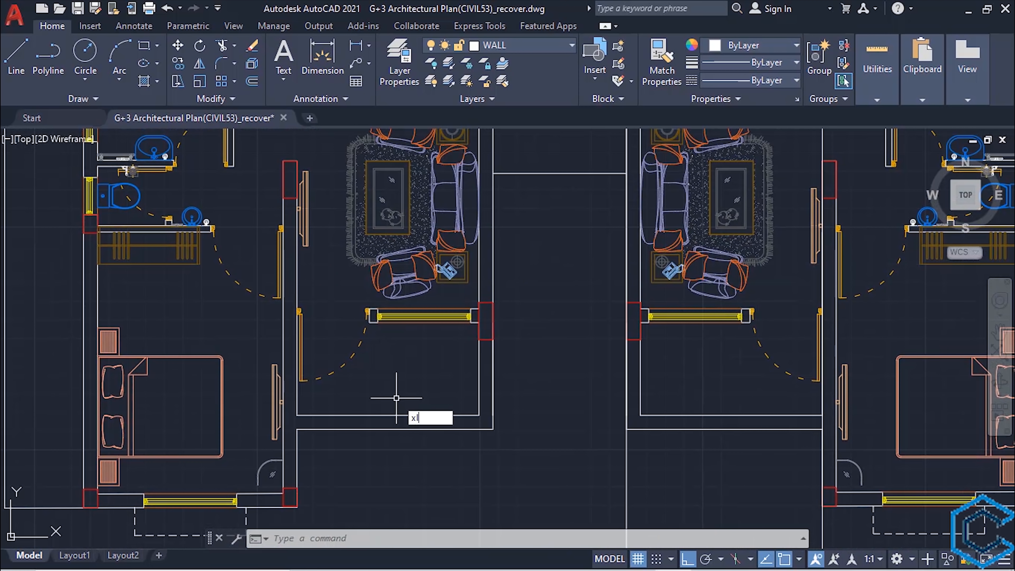
key(Return)
text(v)
key(Return)
scroll(396, 359, up, 2)
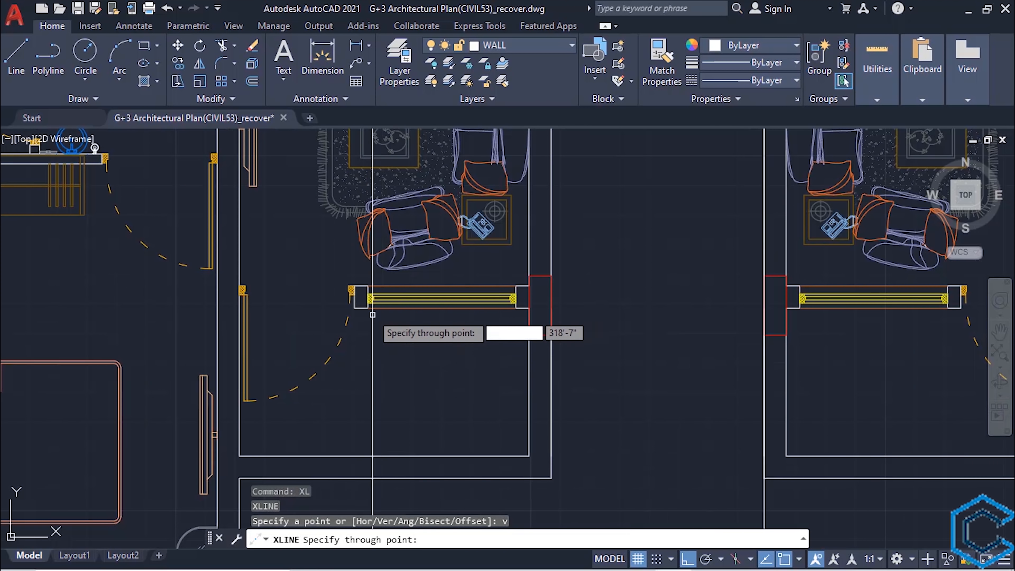
click(371, 312)
click(514, 309)
scroll(457, 366, down, 6)
middle_drag(452, 200, 435, 496)
middle_drag(430, 164, 410, 315)
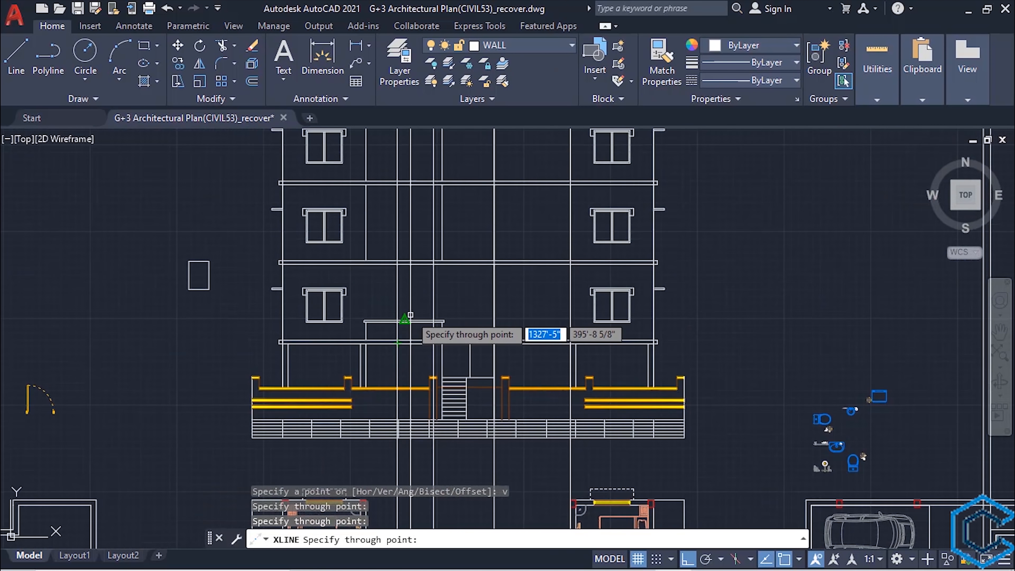
key(Escape)
- Extend the two lines of the first floor's left side projection to the right-hand window construction line
scroll(411, 314, up, 4)
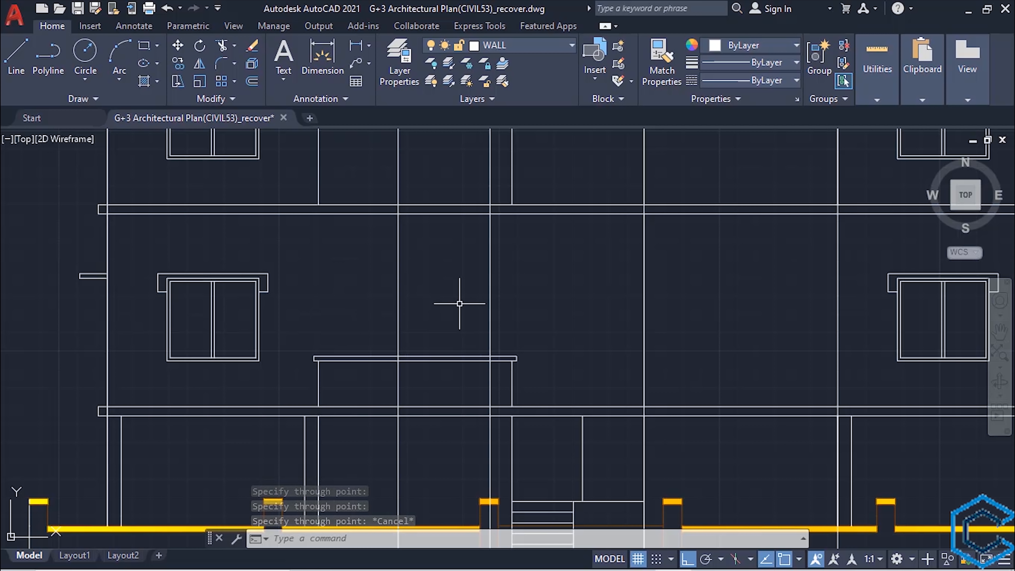
click(490, 284)
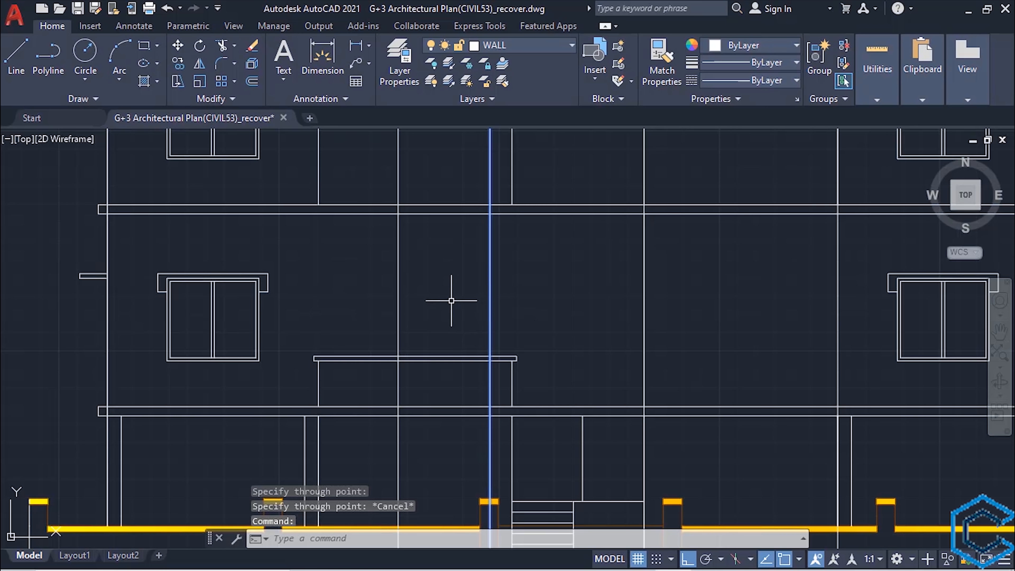
key(Return)
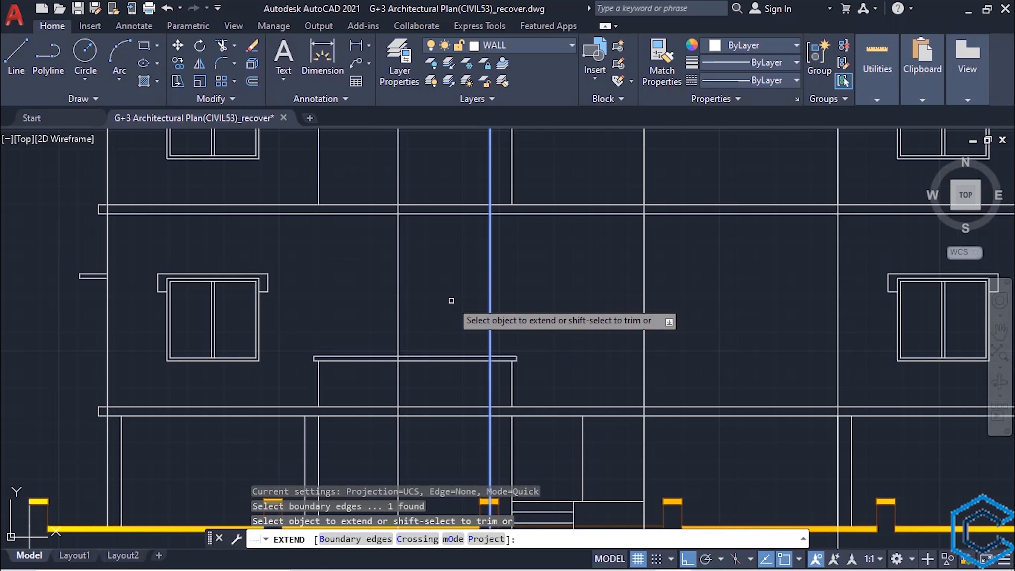
click(86, 289)
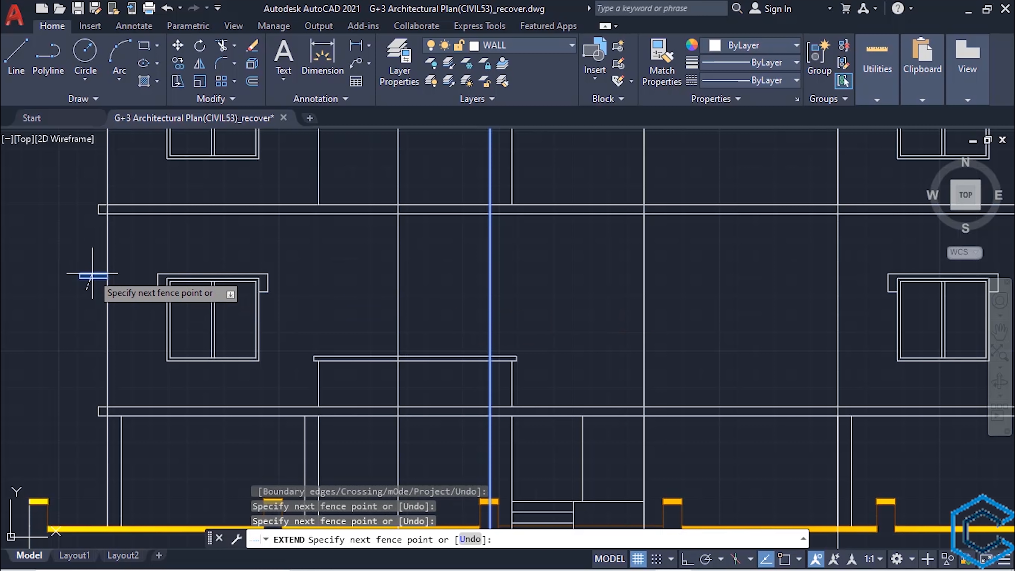
click(92, 275)
click(93, 276)
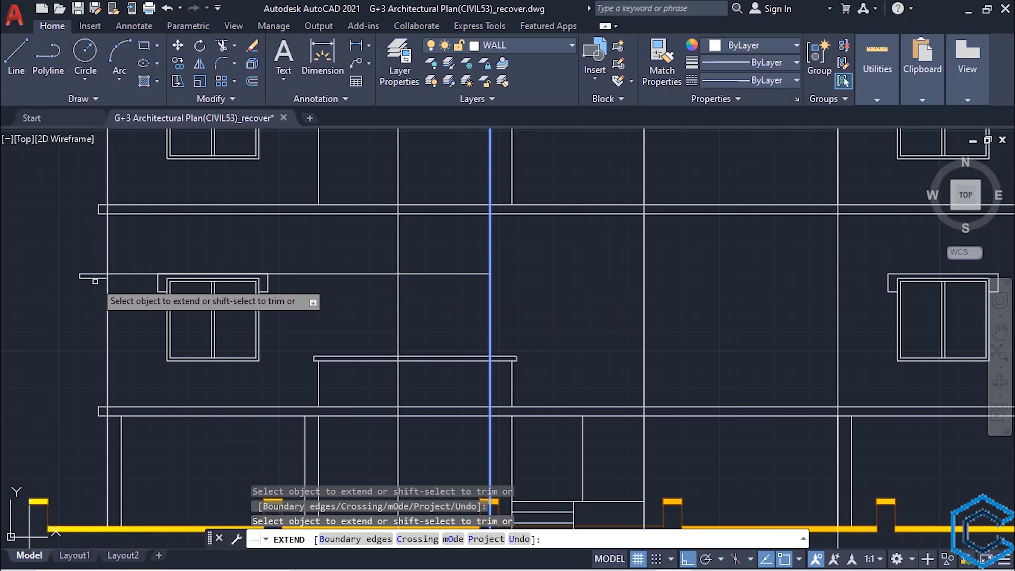
click(92, 278)
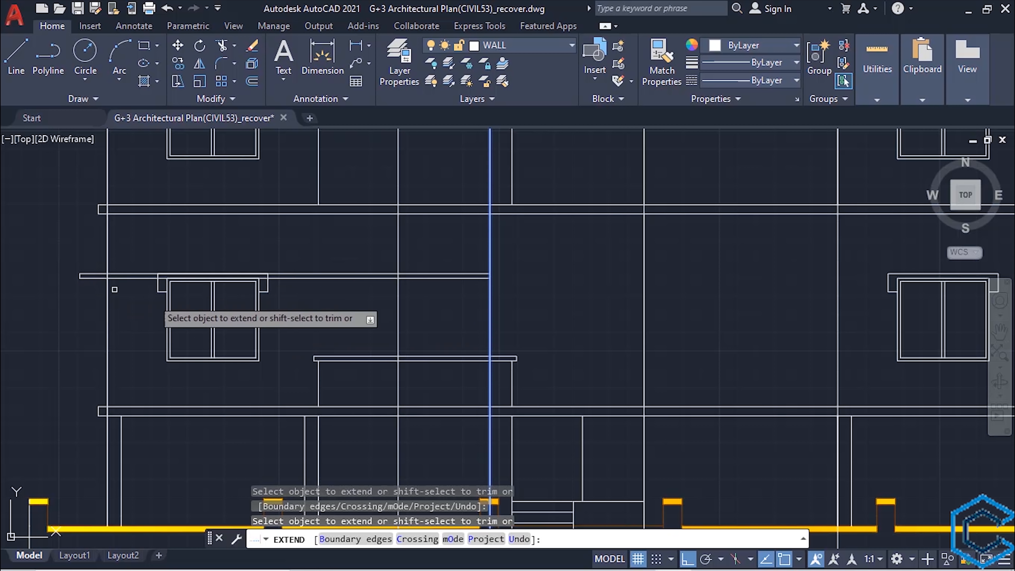
key(Escape)
- Draw a 5' by 4'-6" window rectangle between the two construction lines, from the lower extended line down to the railing cap
scroll(458, 328, up, 2)
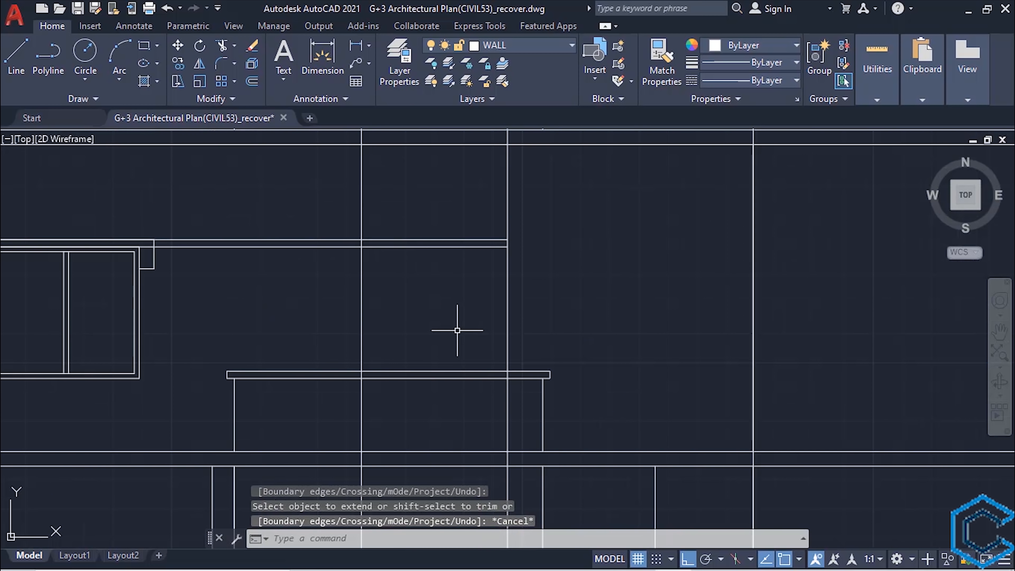
middle_drag(457, 329, 485, 376)
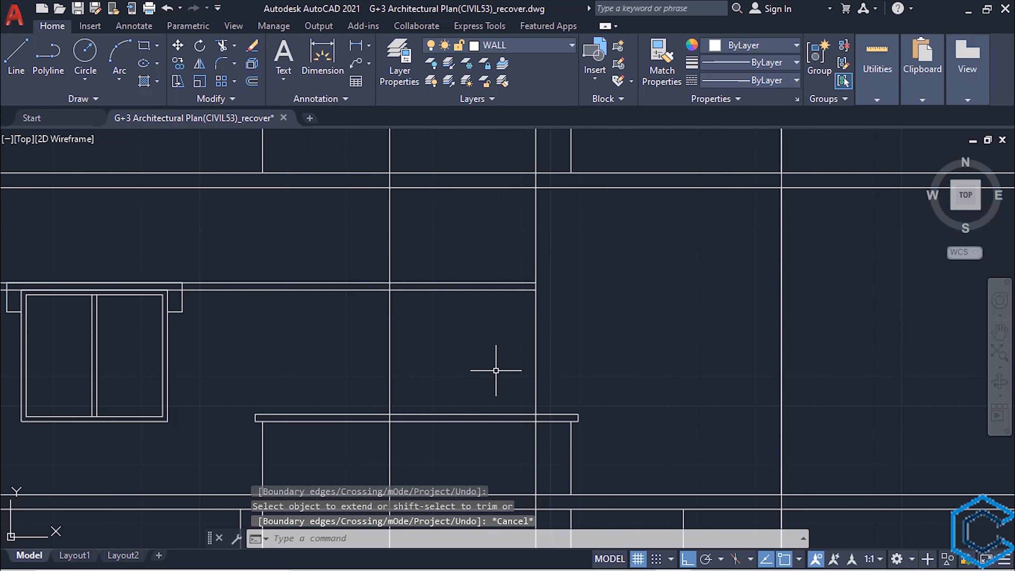
text(rec)
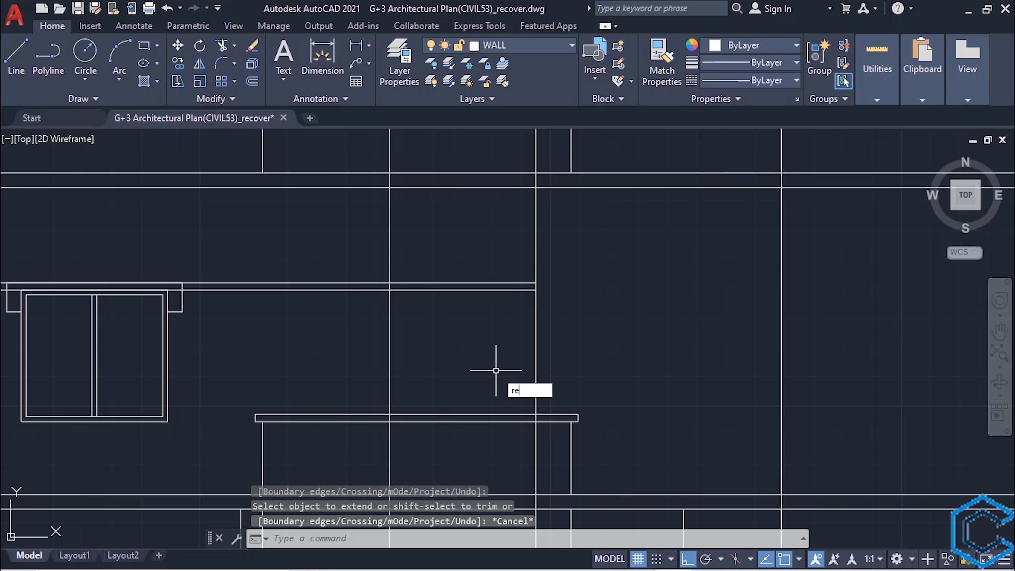
key(Return)
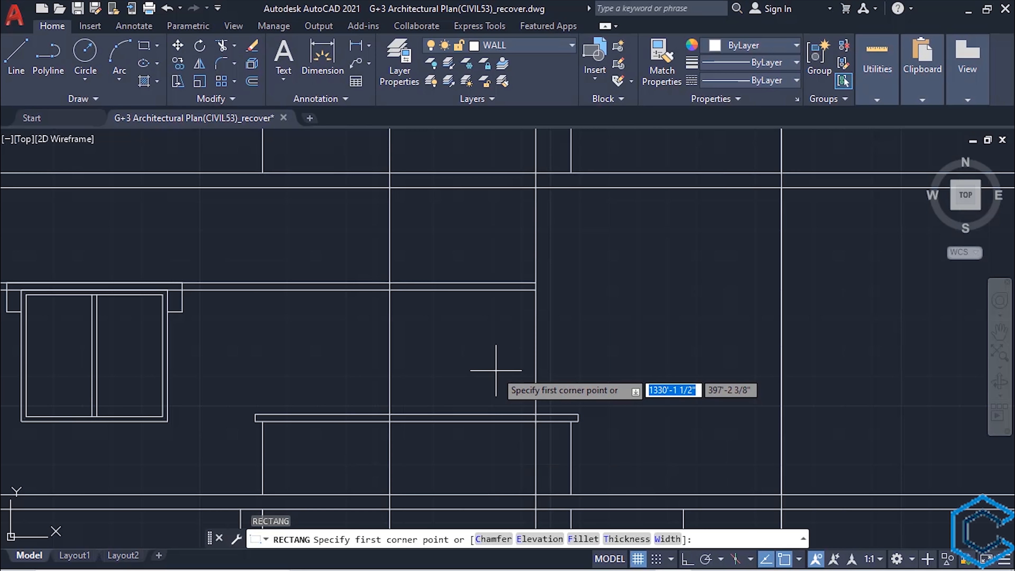
click(390, 289)
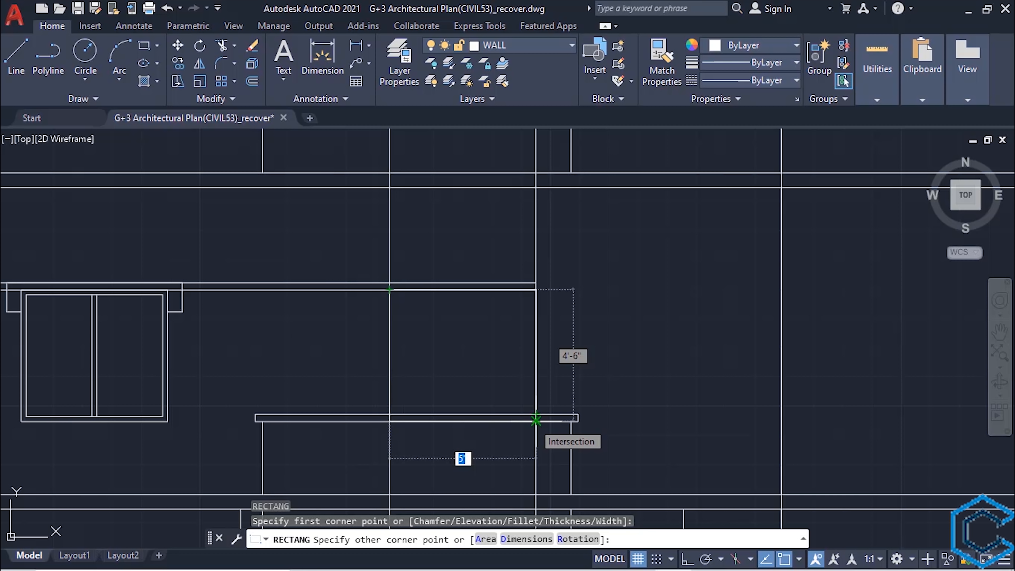
click(536, 419)
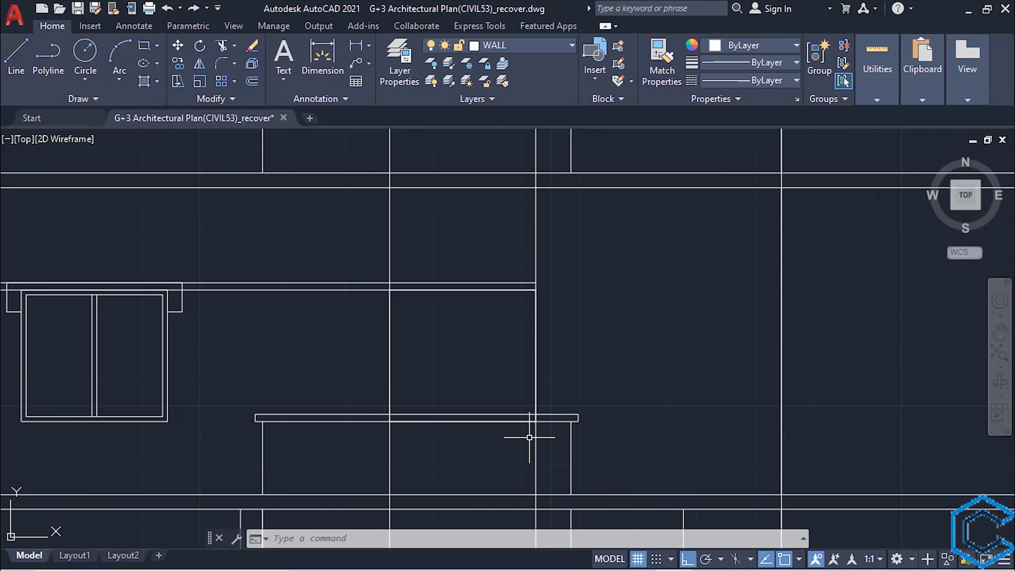
- Erase the two vertical construction lines running along the edges of the balcony window
click(573, 232)
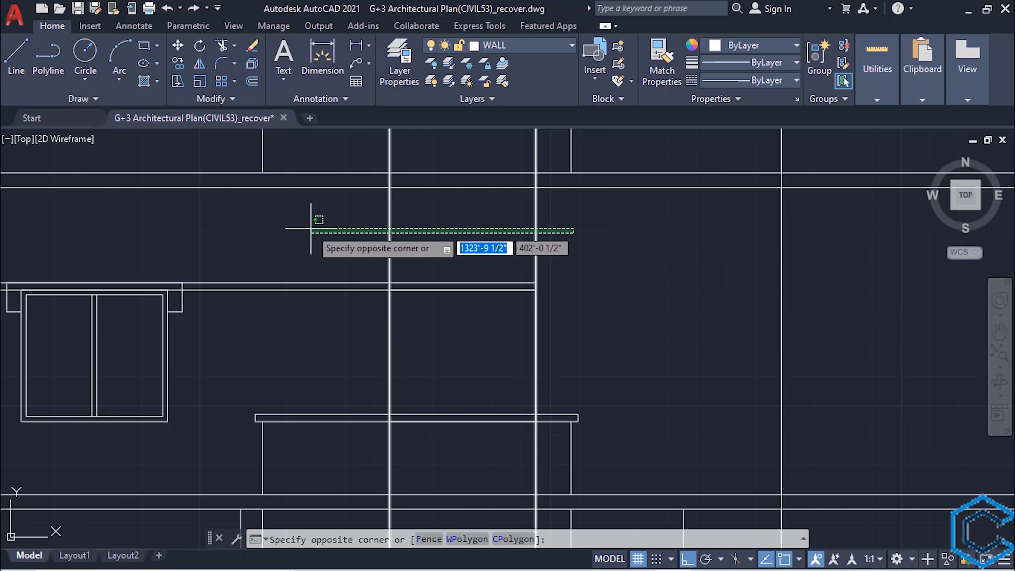
click(307, 228)
key(Delete)
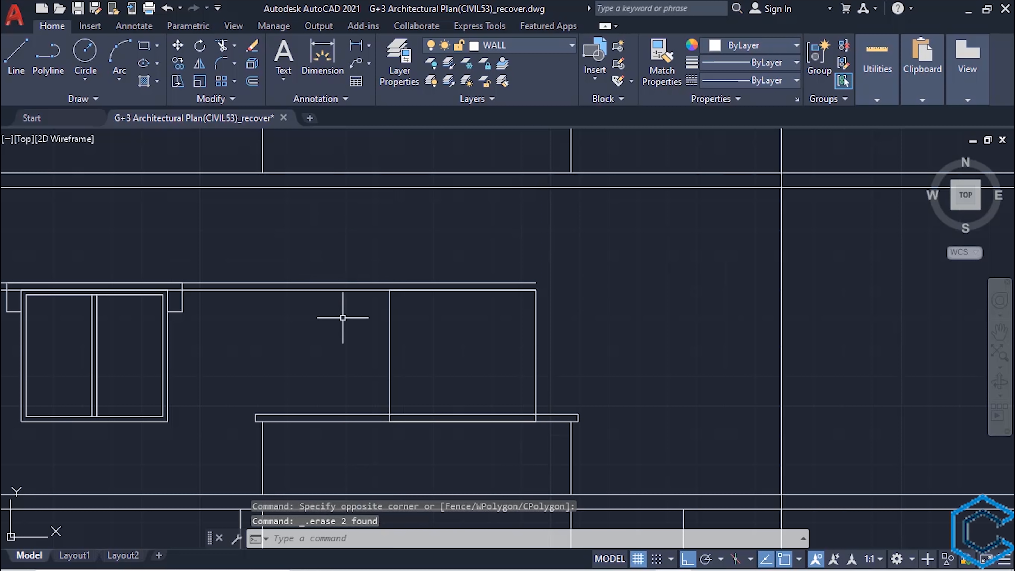
- Offset the balcony window rectangle 3" inward to form its frame
middle_drag(427, 360, 459, 372)
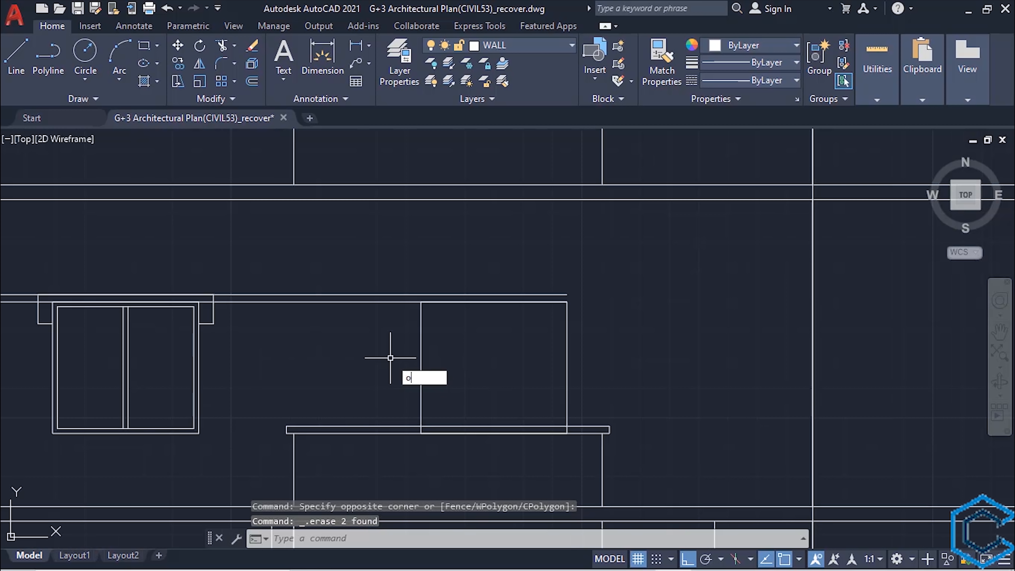
key(Return)
key(Return)
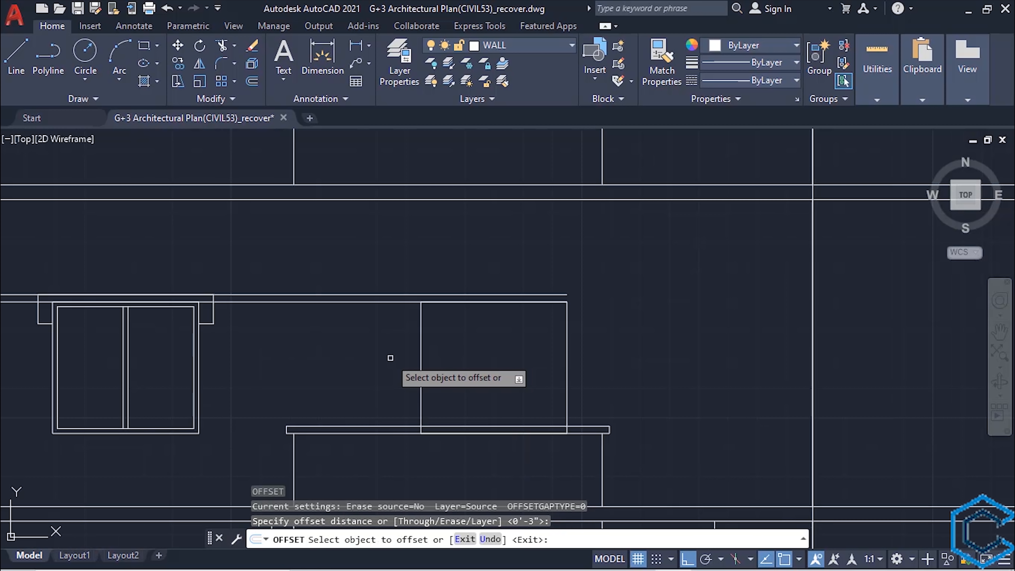
click(421, 348)
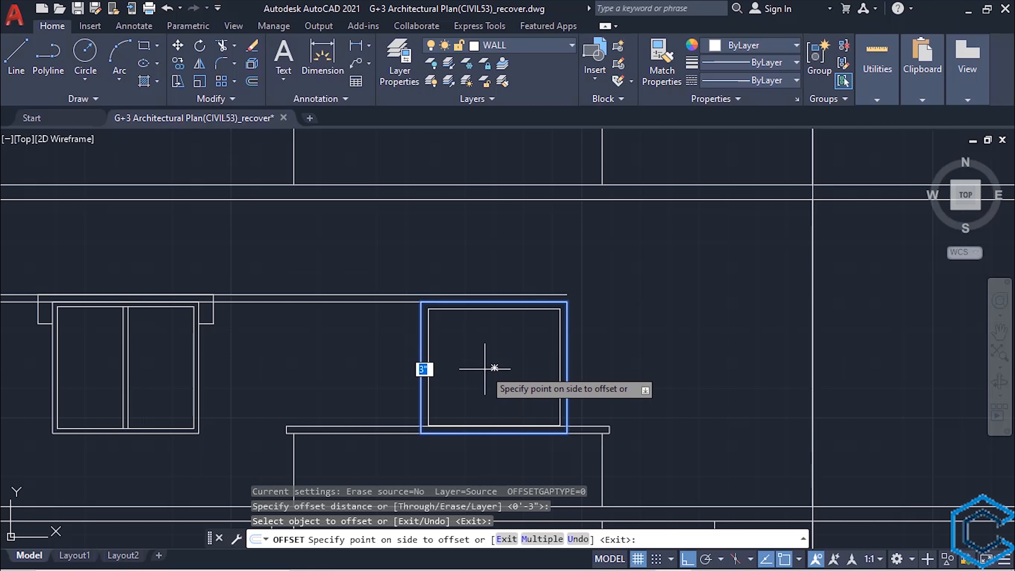
click(493, 377)
key(Escape)
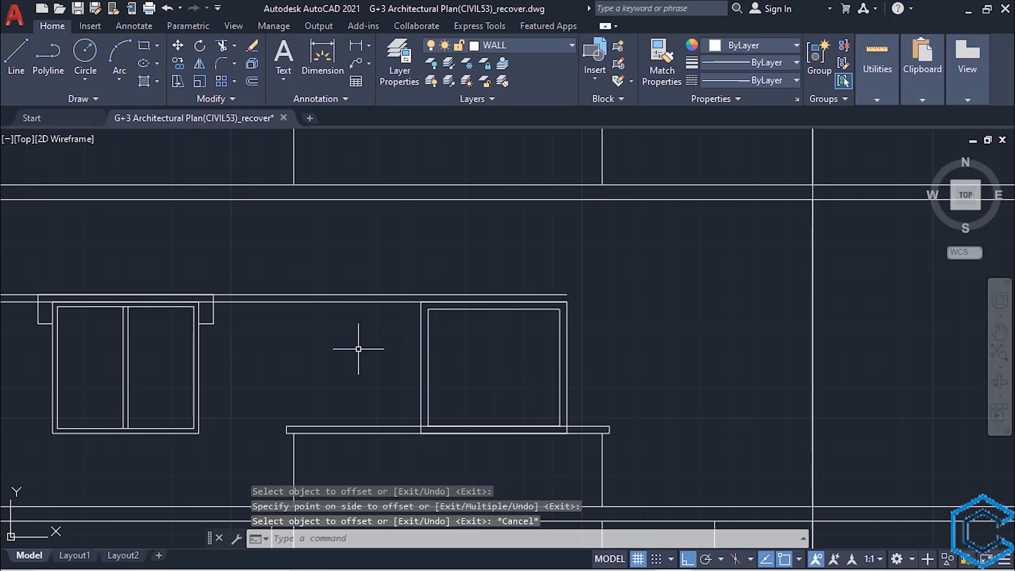
- Trim the two extended projection lines back to the building's left outer wall line
middle_drag(377, 357, 427, 374)
middle_drag(350, 383, 479, 377)
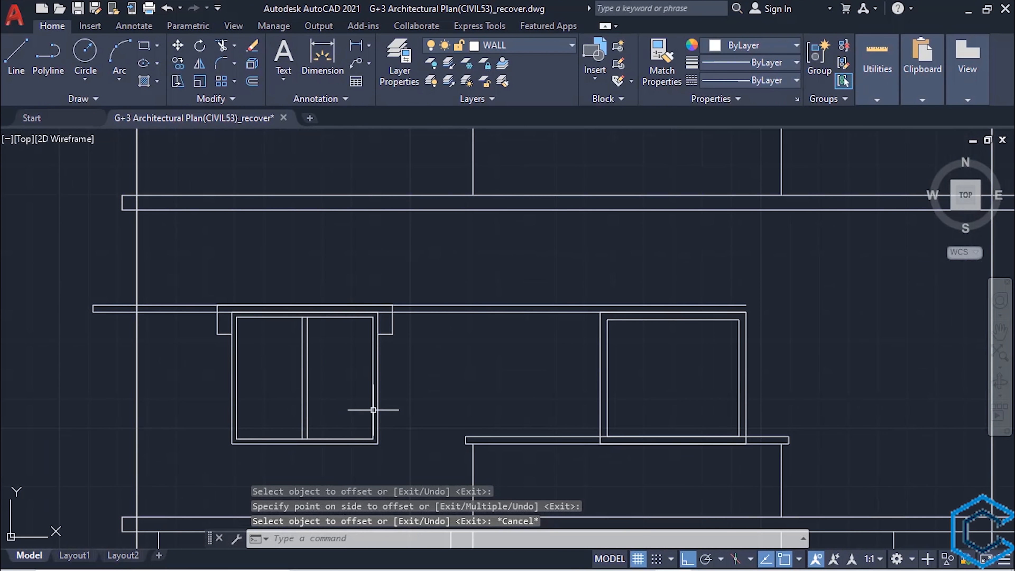
click(139, 373)
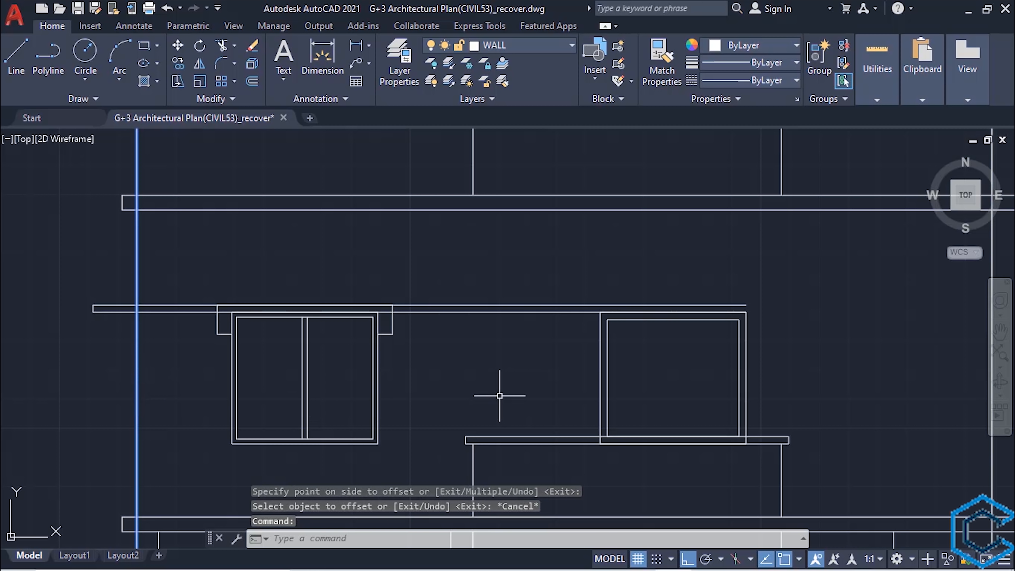
text(t or)
key(Return)
drag(483, 324, 474, 286)
key(Return)
scroll(460, 345, down, 2)
scroll(503, 374, up, 5)
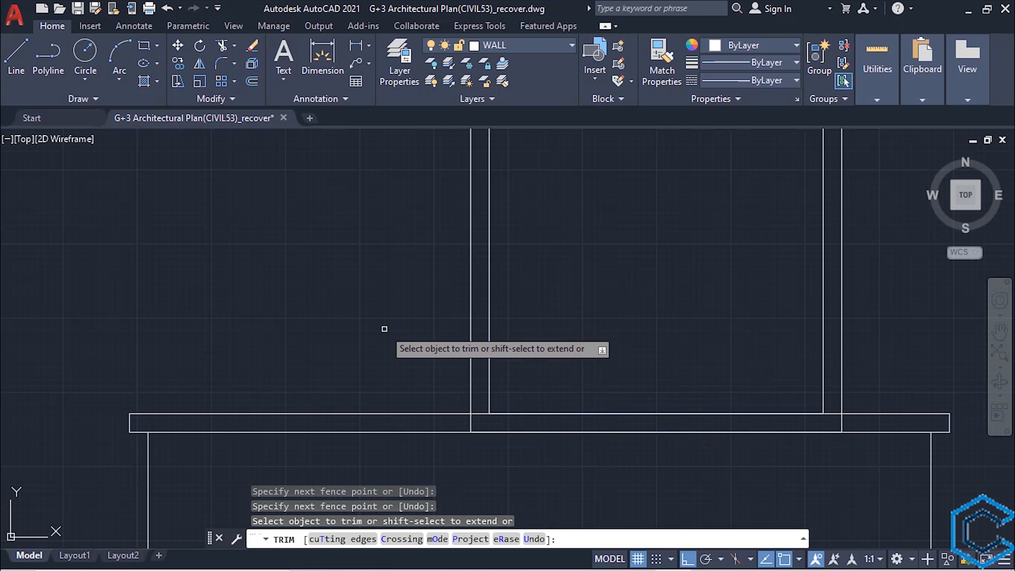
key(Escape)
- Trim the part of the balcony window outline inside the railing cap, using the cap's upper line as cutting edge
click(372, 414)
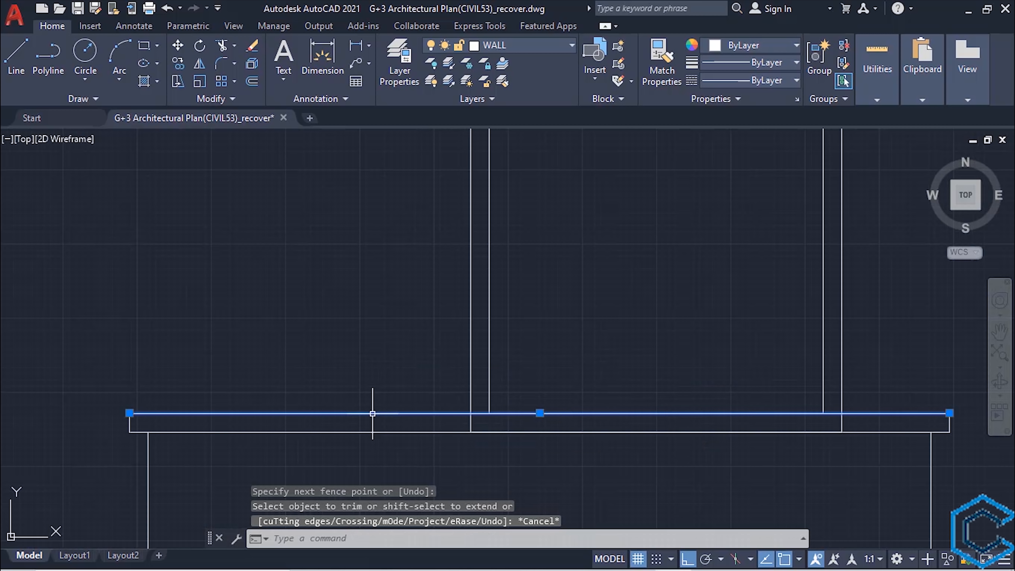
text(tr)
key(Return)
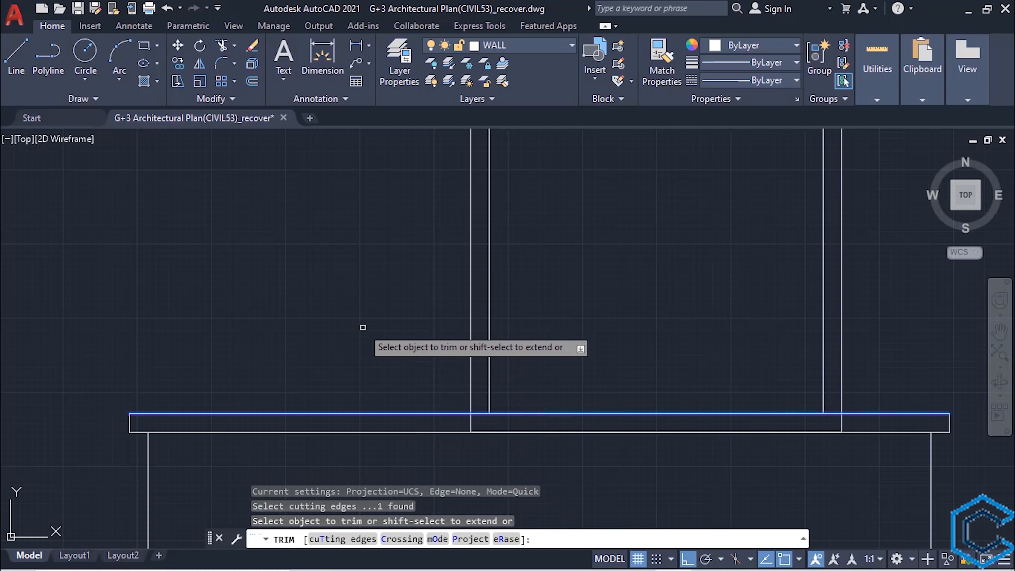
click(468, 424)
scroll(448, 380, down, 5)
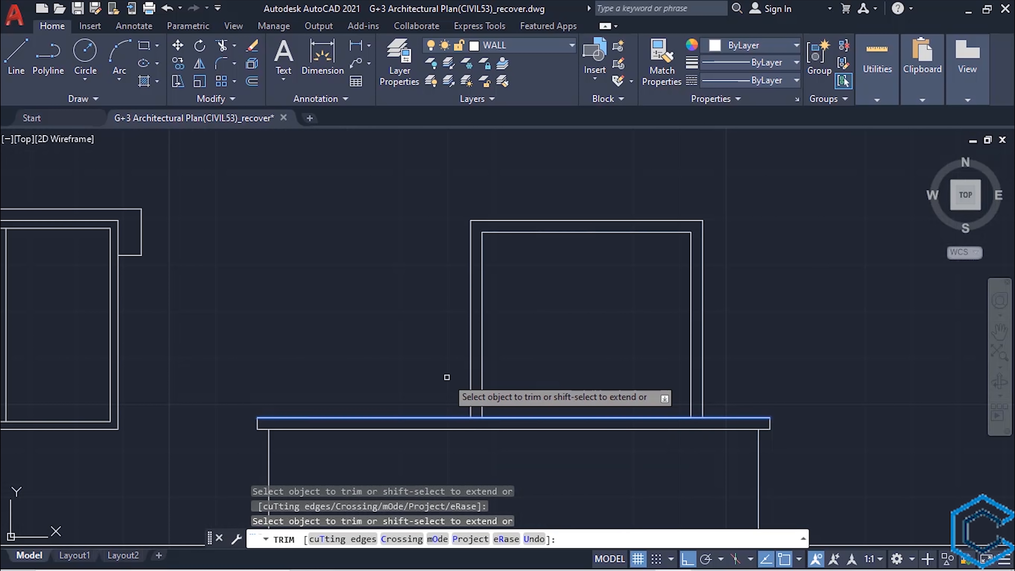
key(Escape)
- Draw a vertical centre line inside the balcony window frame, from its upper edge midpoint to the railing cap
scroll(437, 378, down, 3)
scroll(415, 385, up, 3)
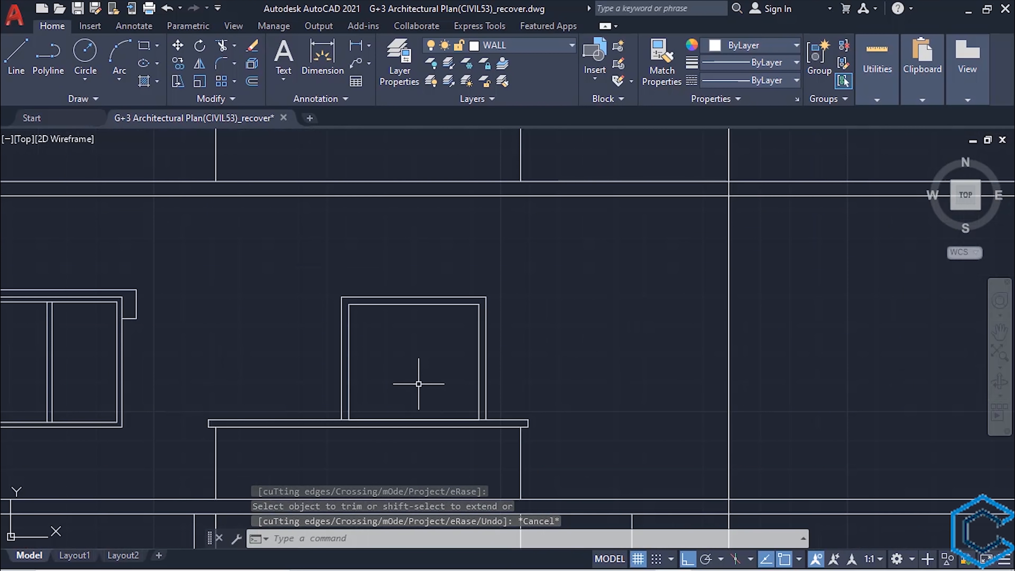
text(l)
key(Return)
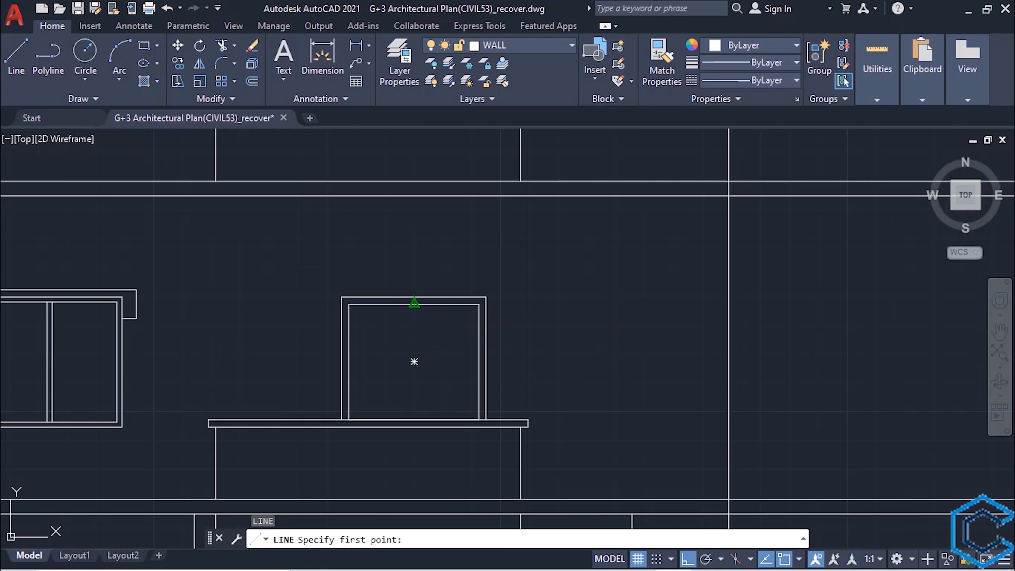
click(414, 303)
click(414, 418)
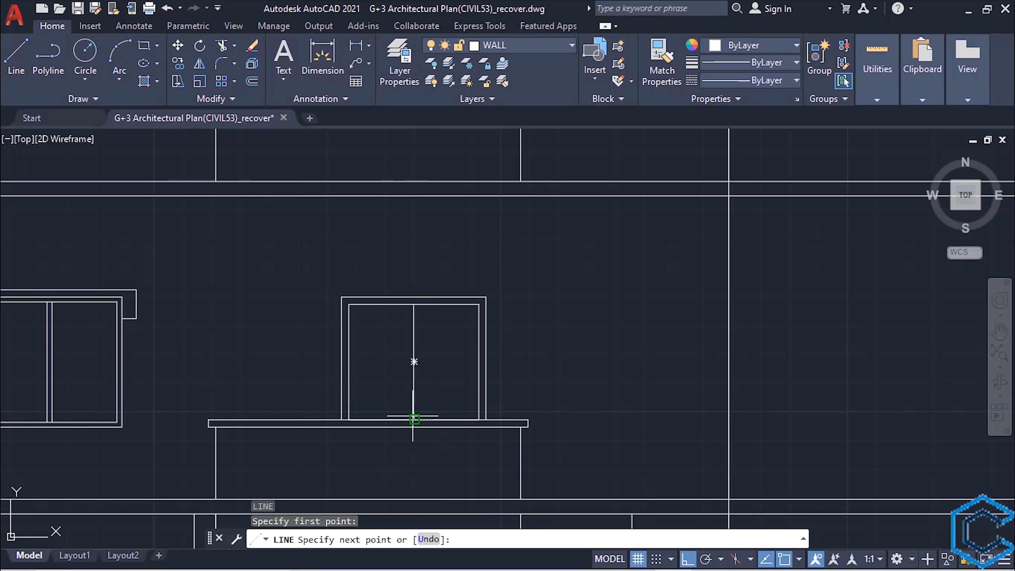
key(Escape)
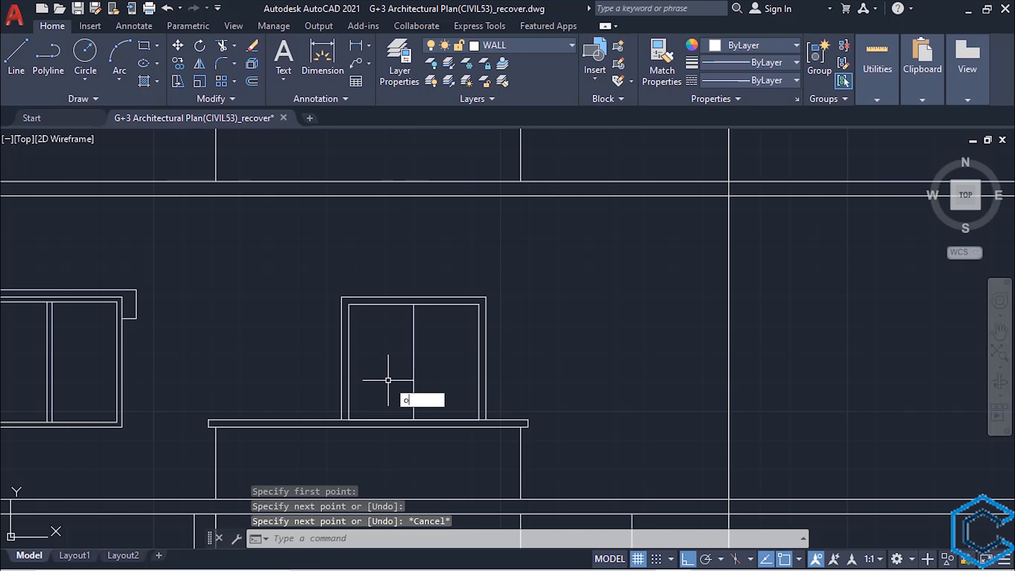
- Offset the balcony window's centre line 1" to each side
key(Return)
key(Return)
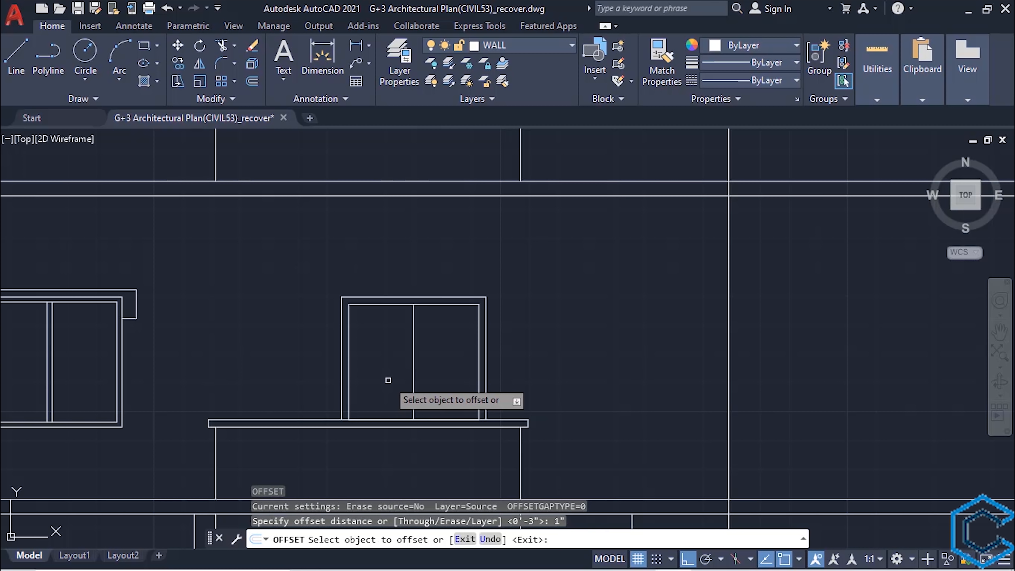
click(414, 362)
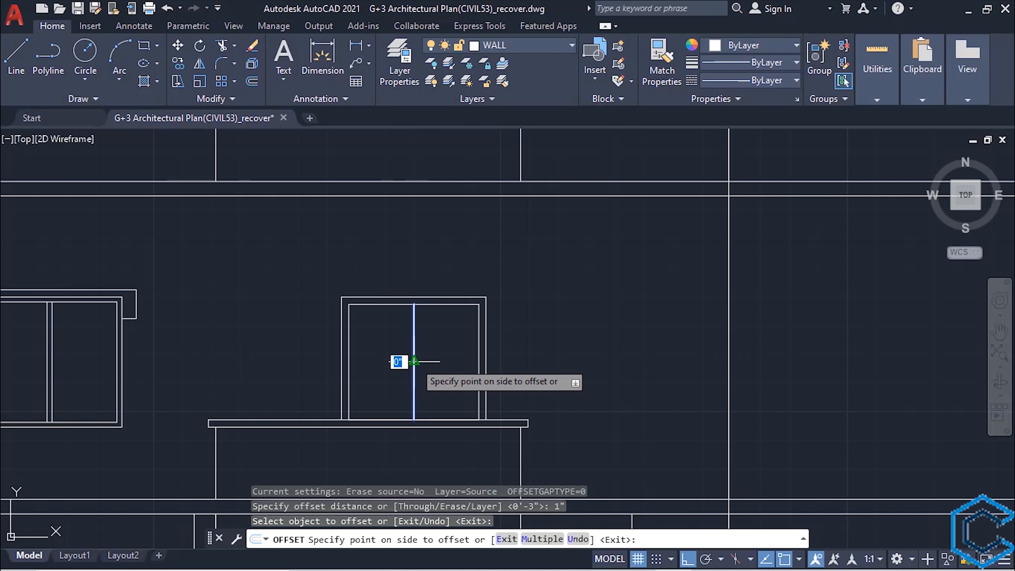
click(443, 361)
scroll(416, 345, up, 4)
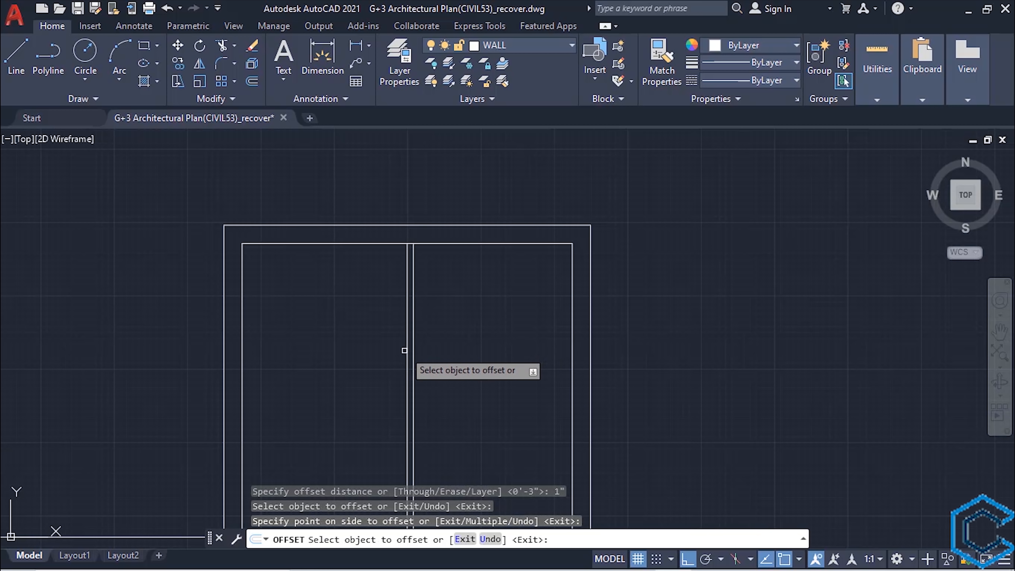
click(406, 353)
click(339, 376)
key(Escape)
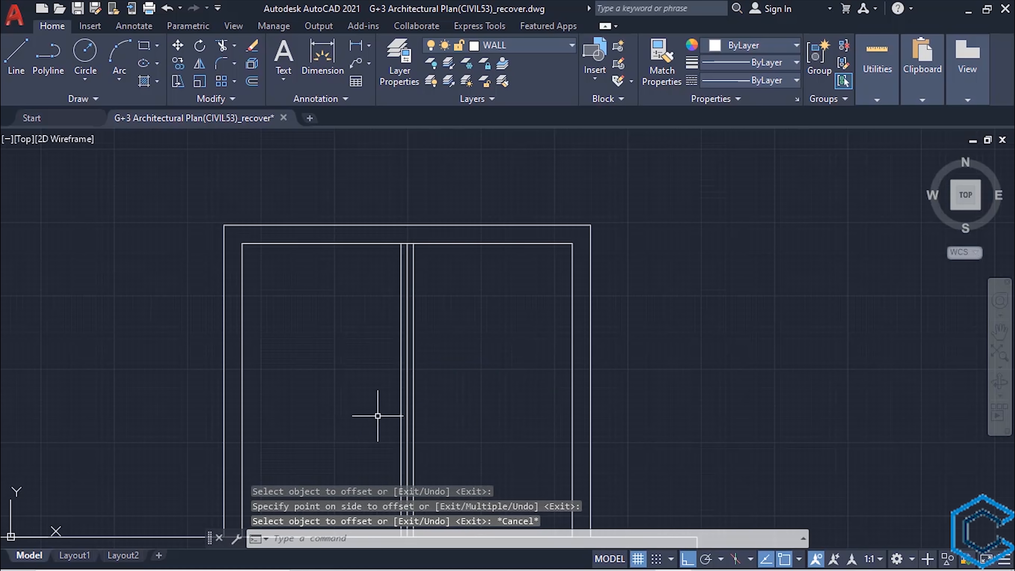
- Erase the original centre line between the two offset lines of the balcony window
click(408, 384)
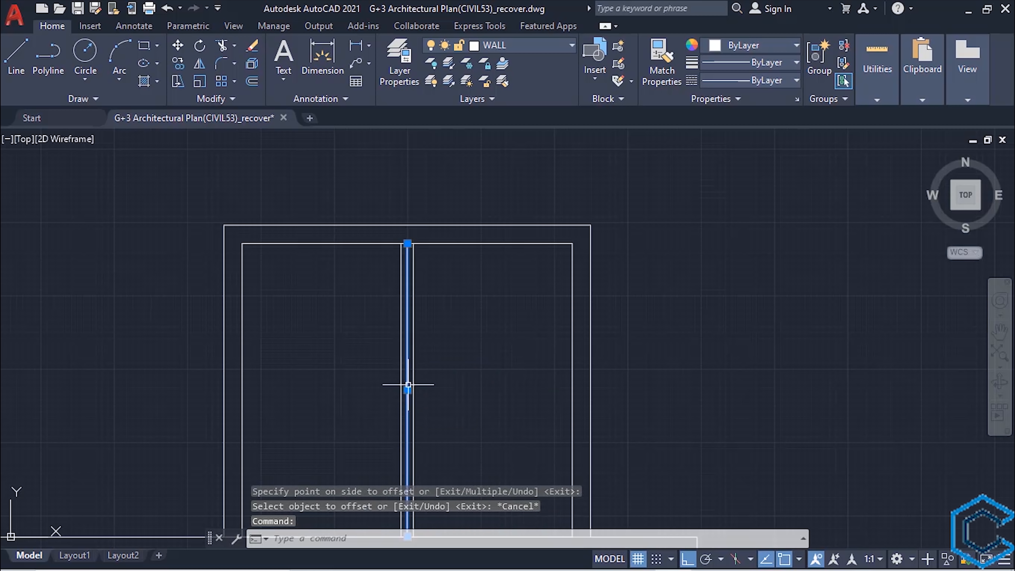
key(Delete)
scroll(408, 383, down, 5)
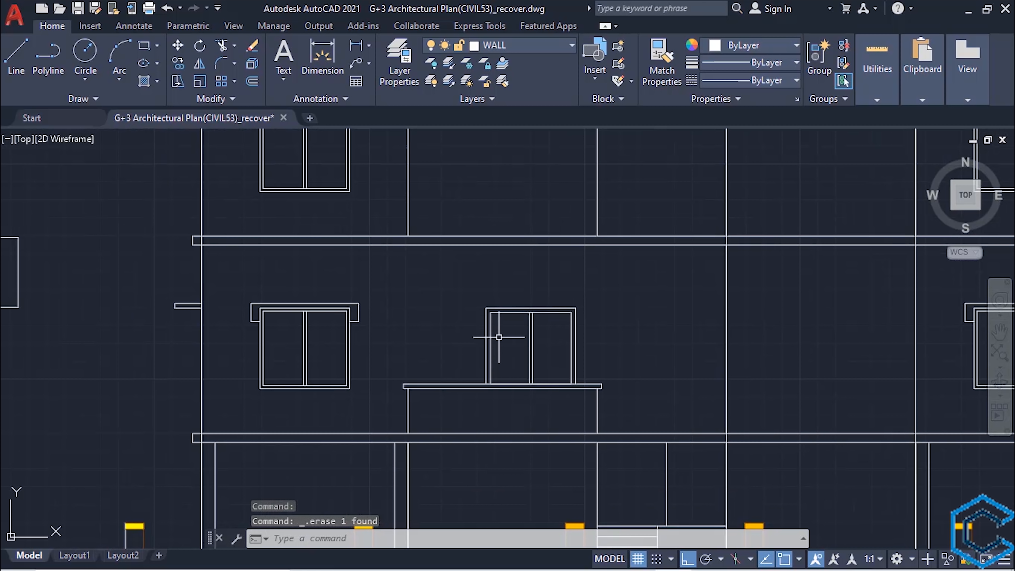
key(ctrl+z)
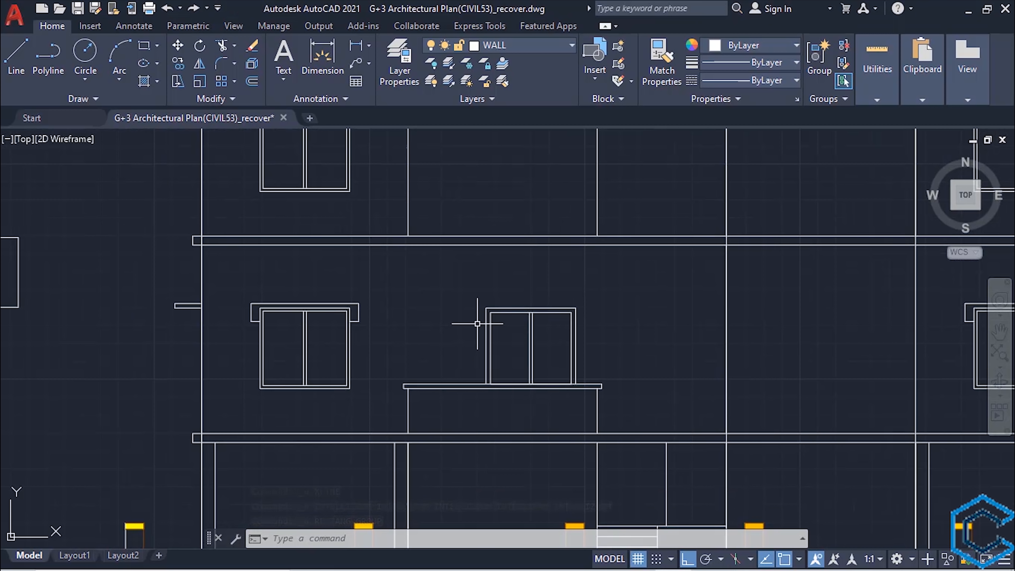
- Draw two vertical construction lines through the outer edges of the left balcony's door in the furnished floor plan
scroll(481, 324, down, 8)
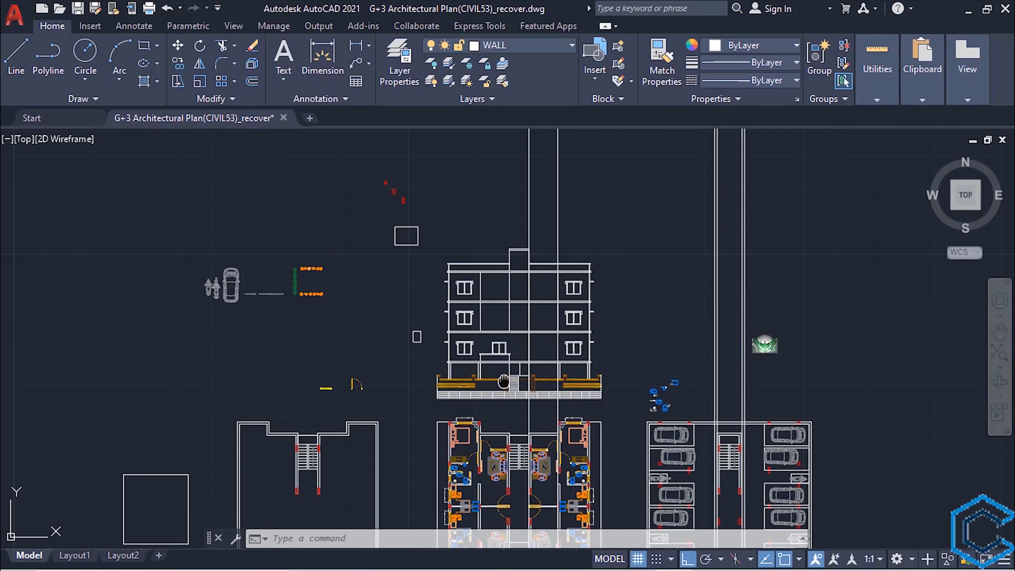
scroll(498, 413, up, 7)
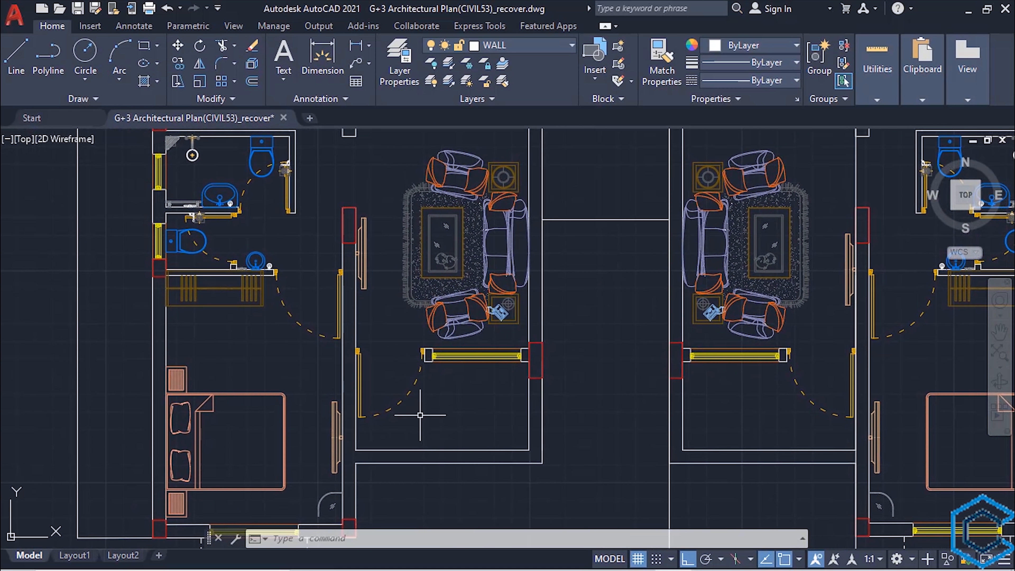
scroll(435, 420, down, 4)
scroll(479, 425, up, 2)
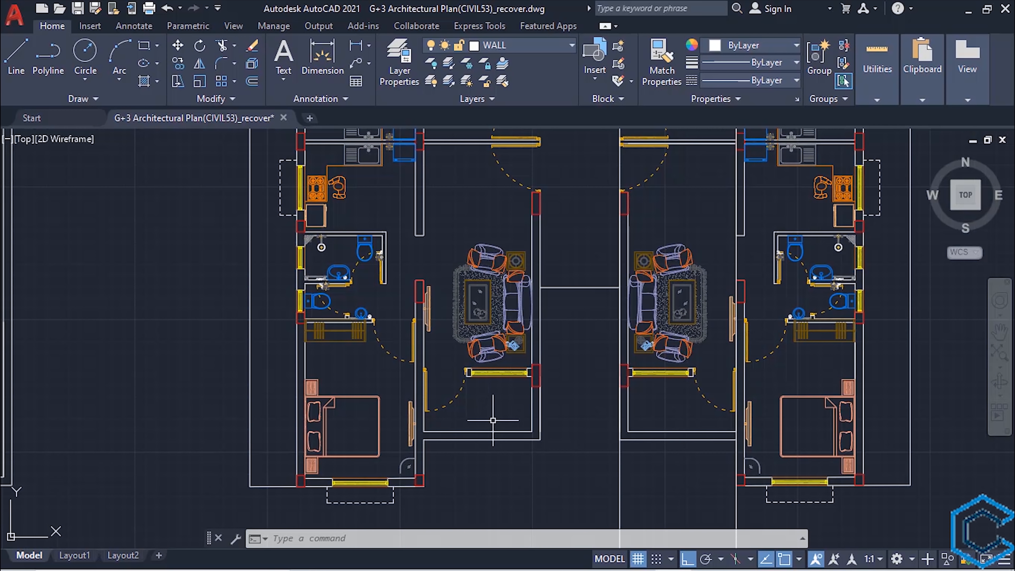
key(Return)
text(v)
key(Return)
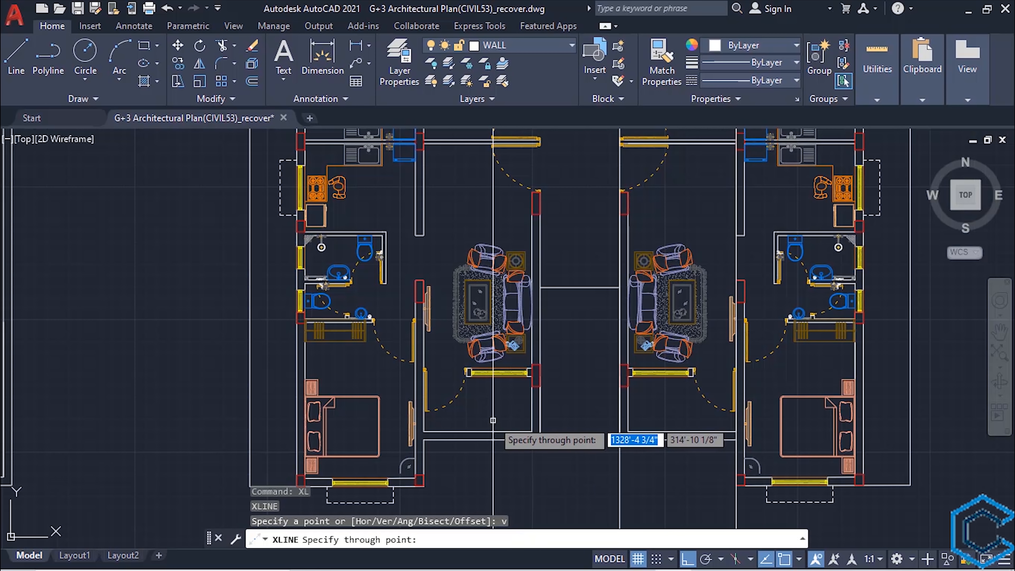
scroll(487, 420, up, 6)
click(349, 318)
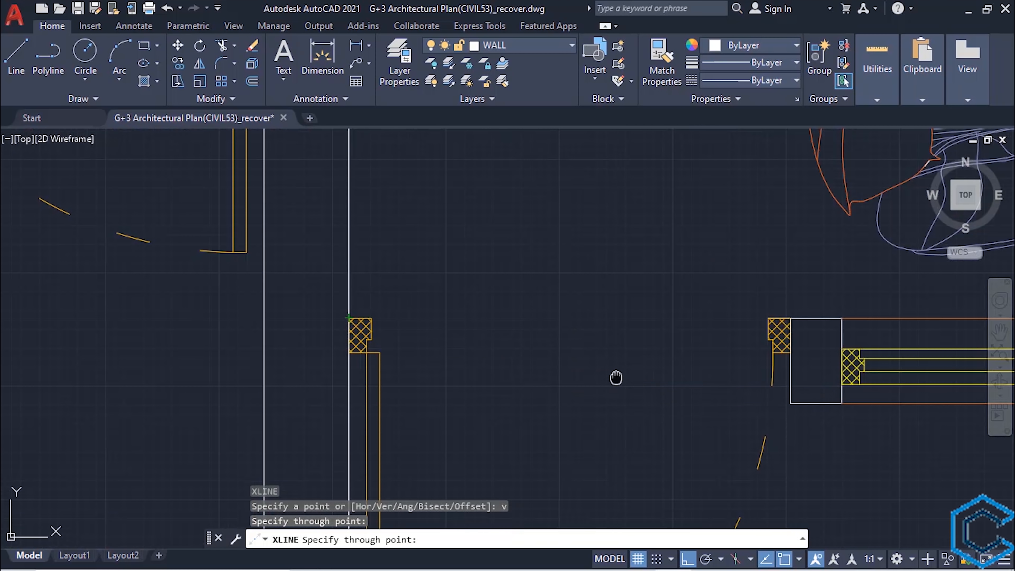
middle_drag(616, 378, 475, 410)
click(650, 349)
scroll(609, 366, down, 8)
middle_drag(607, 368, 591, 459)
middle_drag(583, 222, 565, 432)
middle_drag(557, 138, 546, 420)
mouse_move(539, 273)
middle_down()
mouse_move(534, 400)
mouse_move(536, 334)
middle_up()
scroll(537, 333, up, 2)
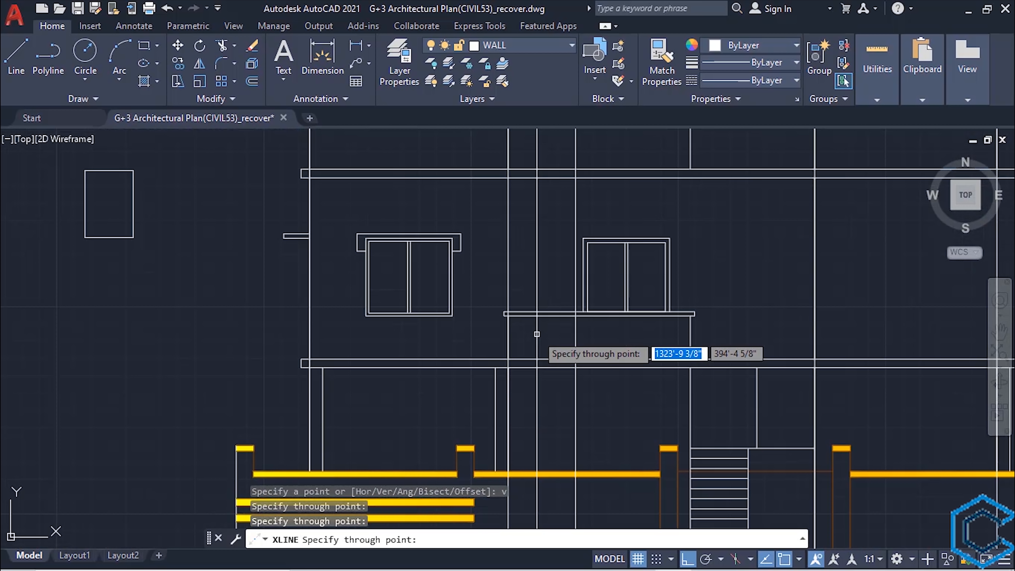
key(Escape)
- Extend the lower line of the first floor's left side projection to the right-hand door construction line
middle_drag(533, 276, 530, 332)
scroll(530, 332, up, 2)
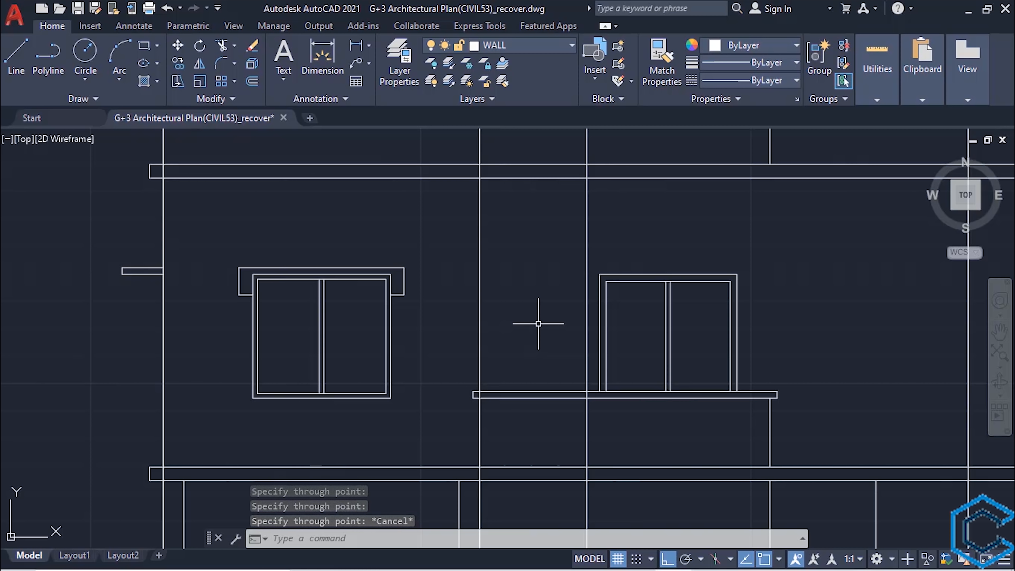
click(587, 268)
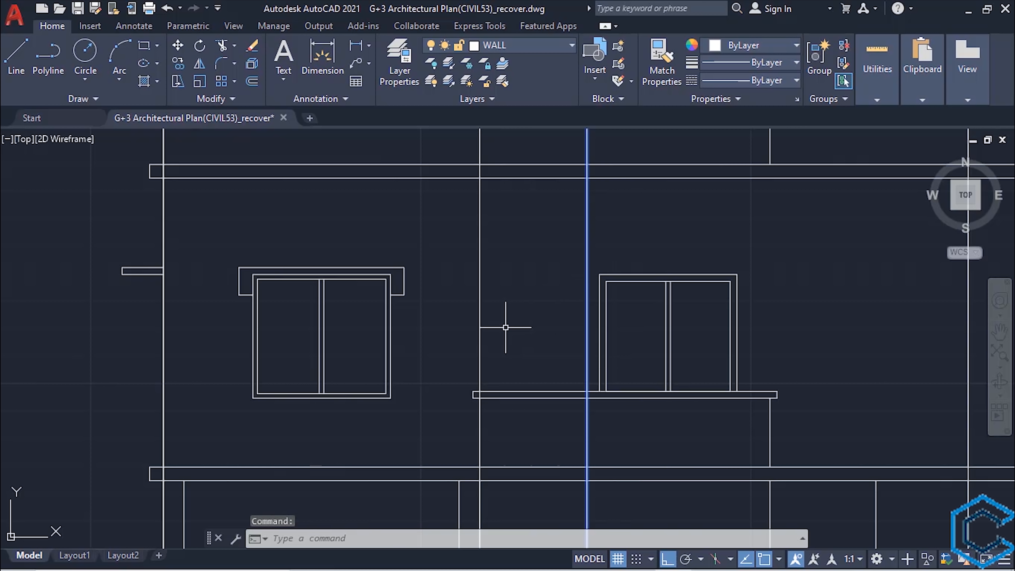
text(ex)
key(Return)
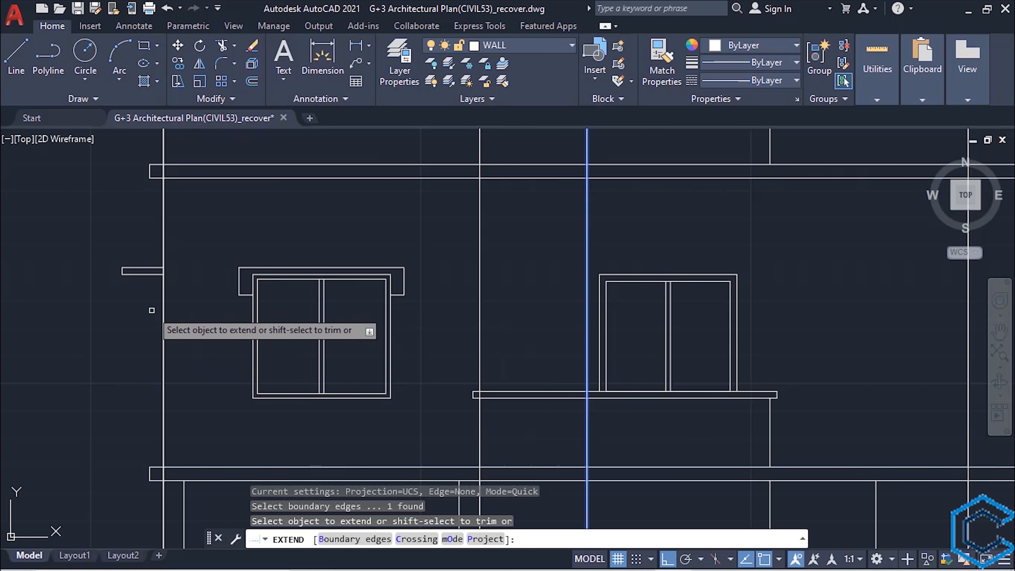
click(146, 273)
key(Escape)
- Draw a 3'-10 3/4" by 7' door rectangle between the two door construction lines, from the extended projection line down to the first floor slab
middle_drag(530, 314, 475, 290)
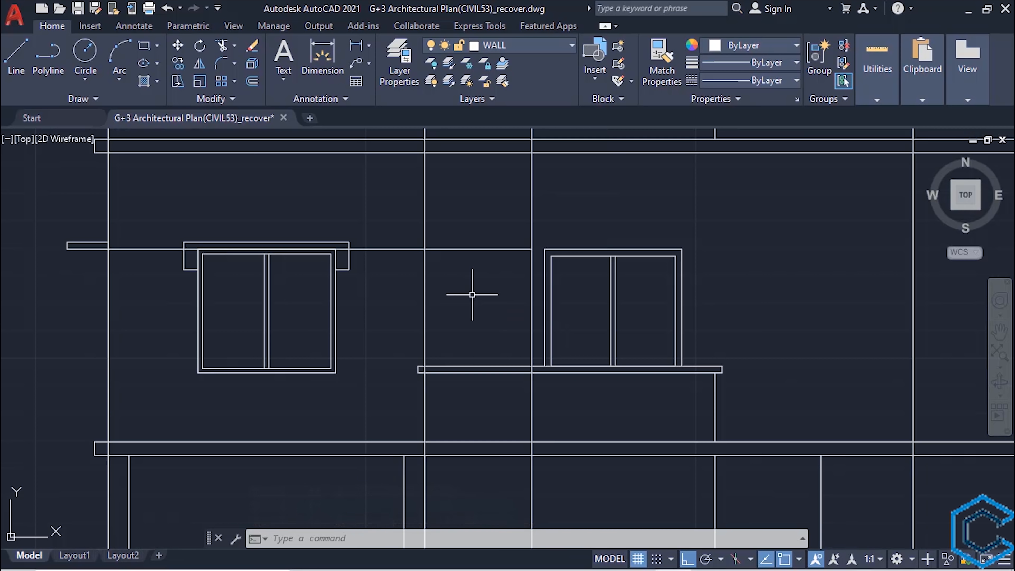
text(REc)
key(Return)
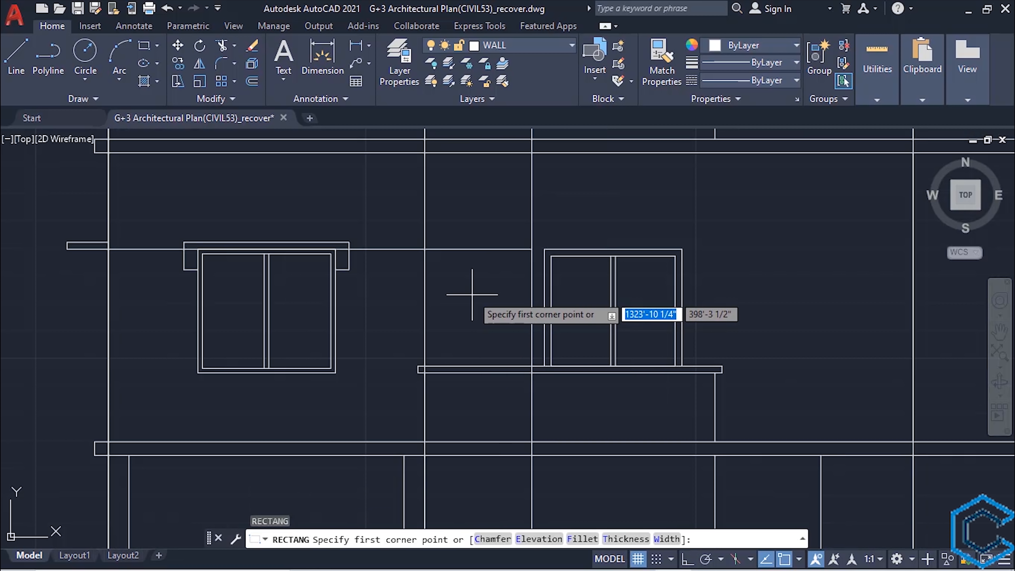
click(424, 248)
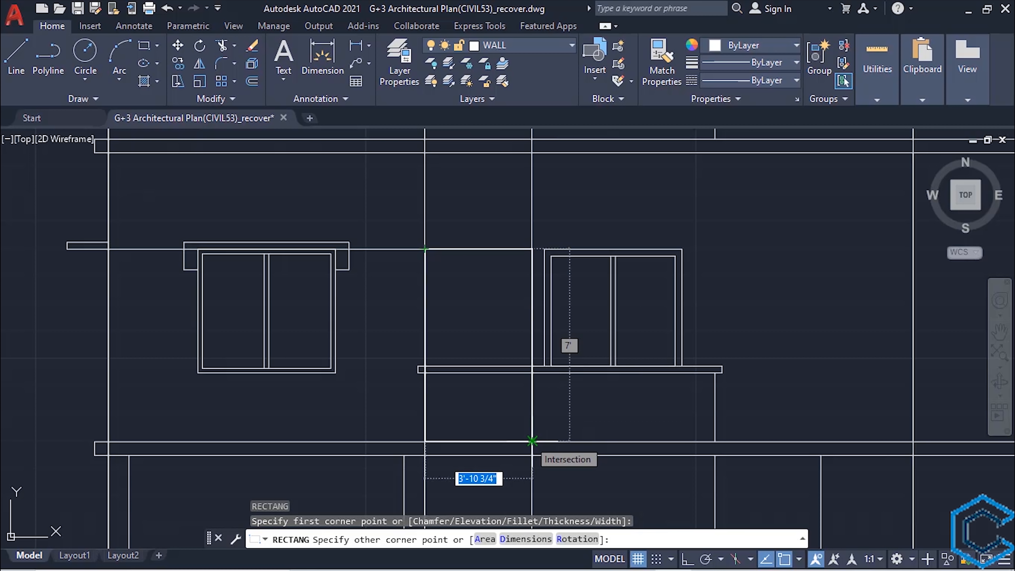
click(532, 441)
key(Escape)
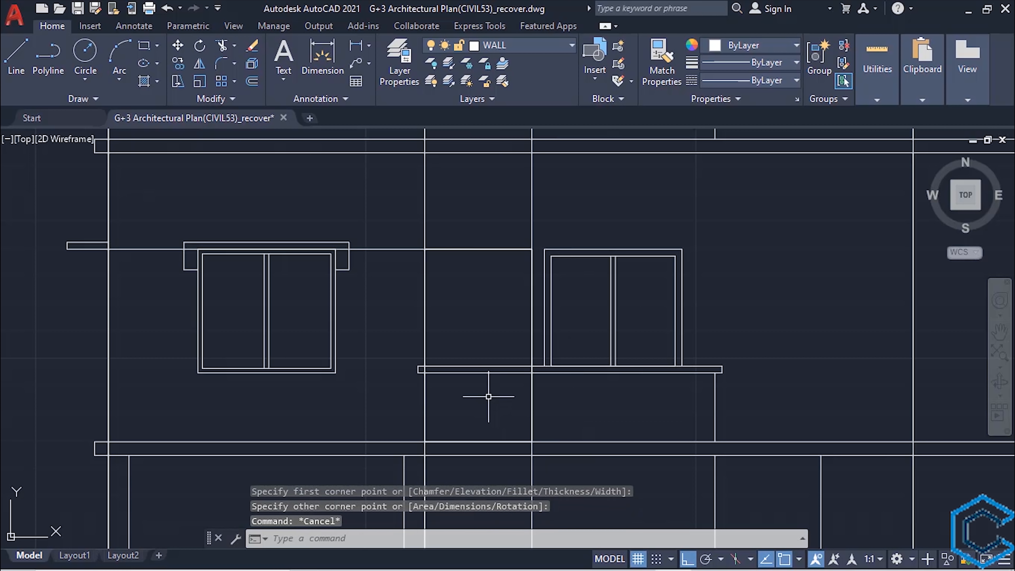
- Erase the two vertical construction lines along the sides of the left balcony's door
click(554, 186)
click(407, 197)
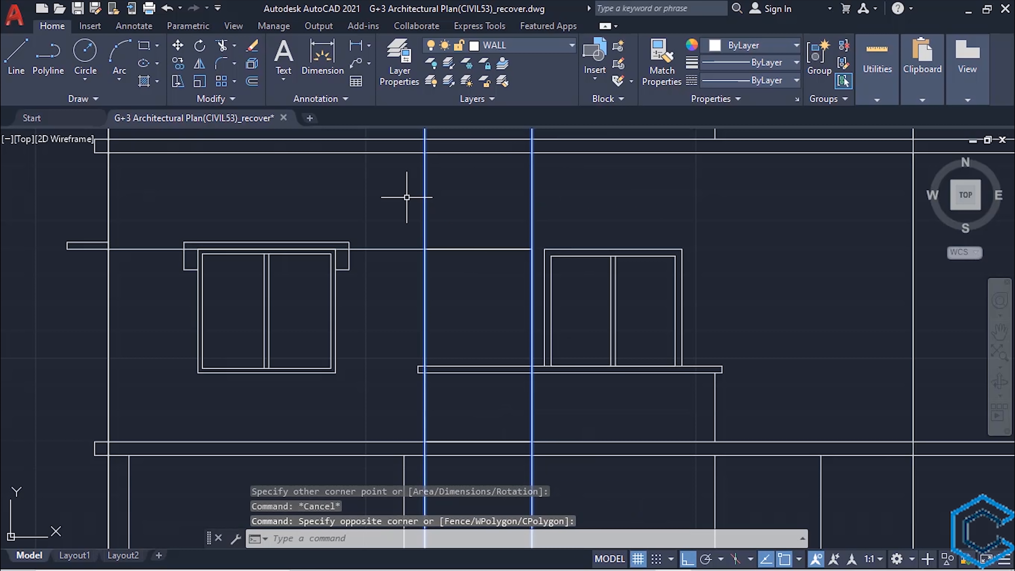
key(Delete)
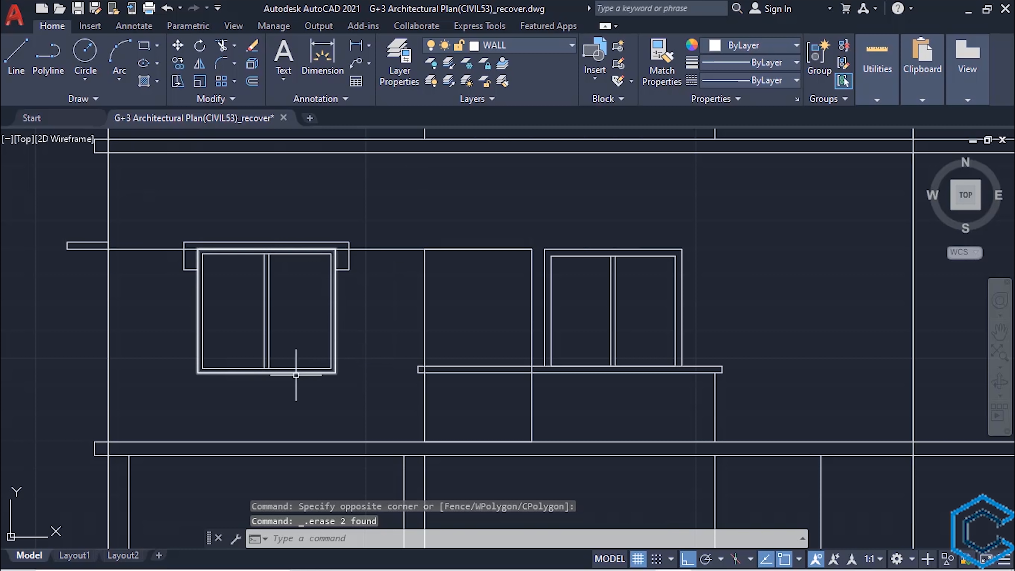
- Trim the extended line of the first floor's left side projection back to the building's left wall line
click(112, 295)
click(103, 291)
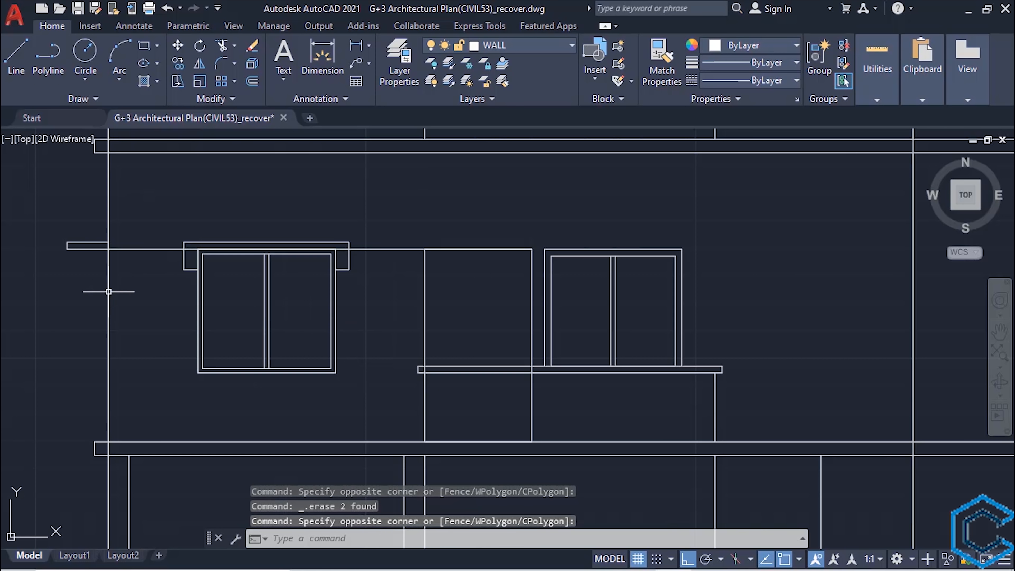
text(tr)
key(Return)
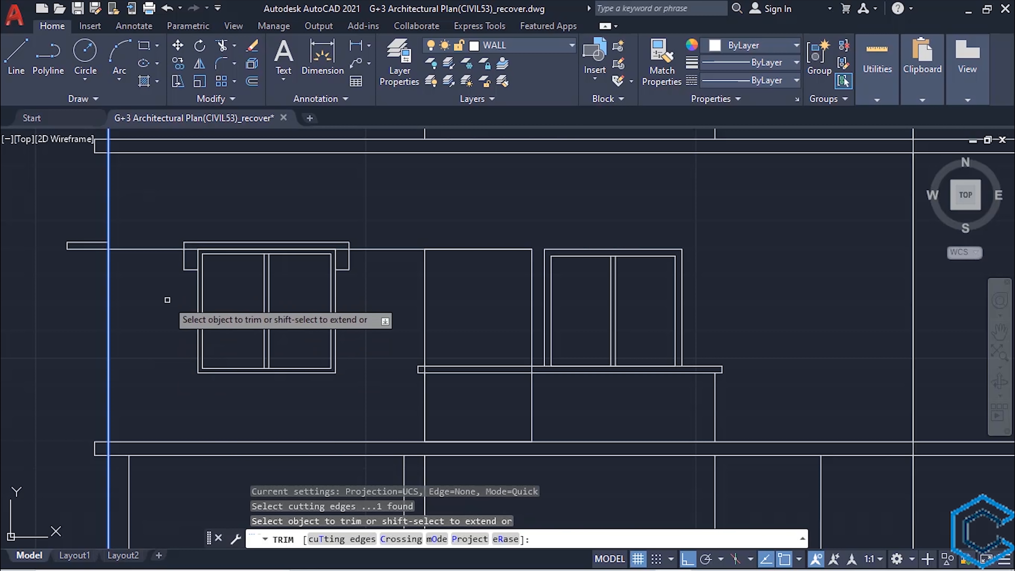
click(156, 248)
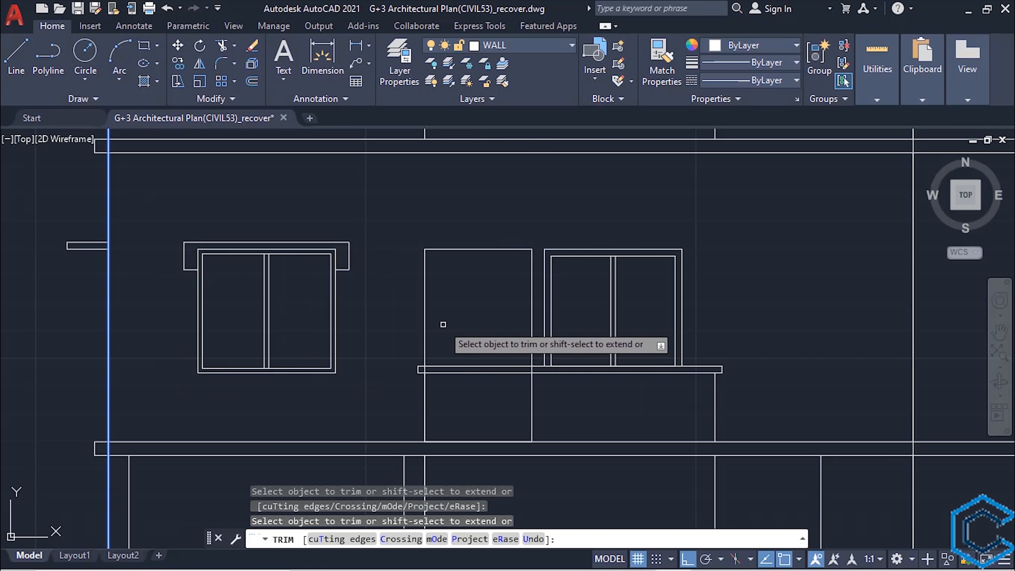
key(Escape)
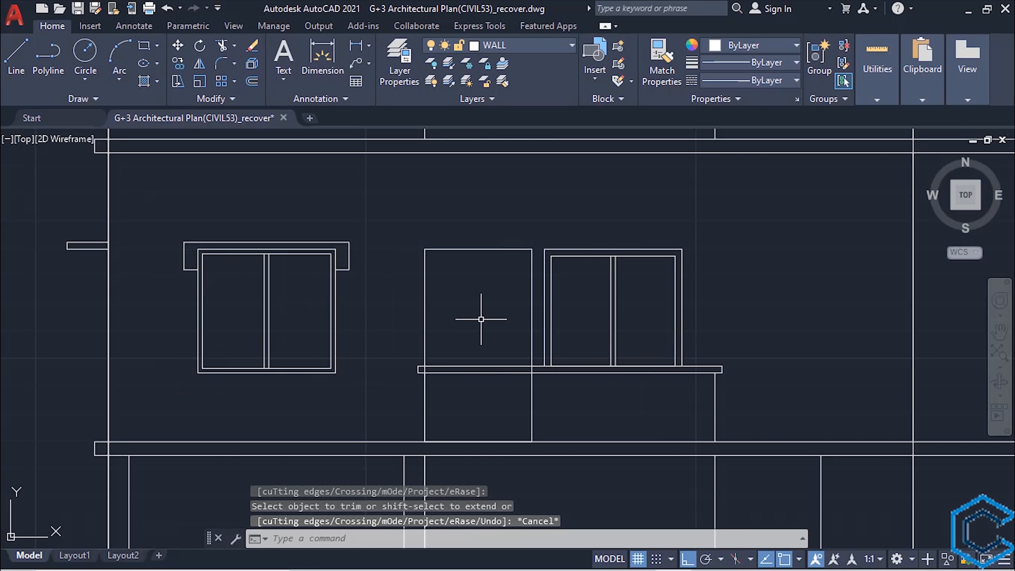
- Offset the left balcony's door rectangle 3" inward to form the door frame
text(o)
key(Return)
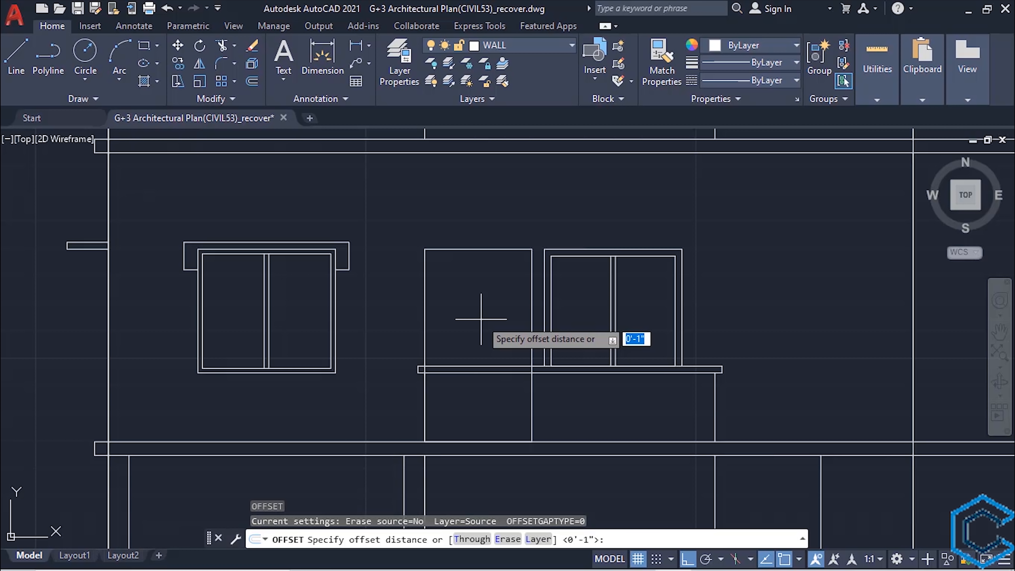
text(3")
key(Return)
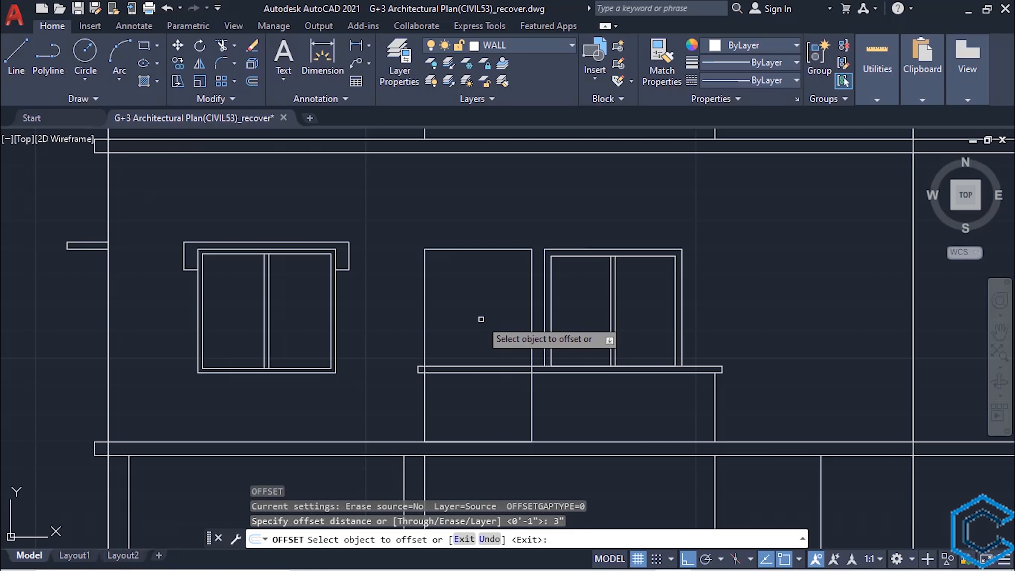
click(491, 249)
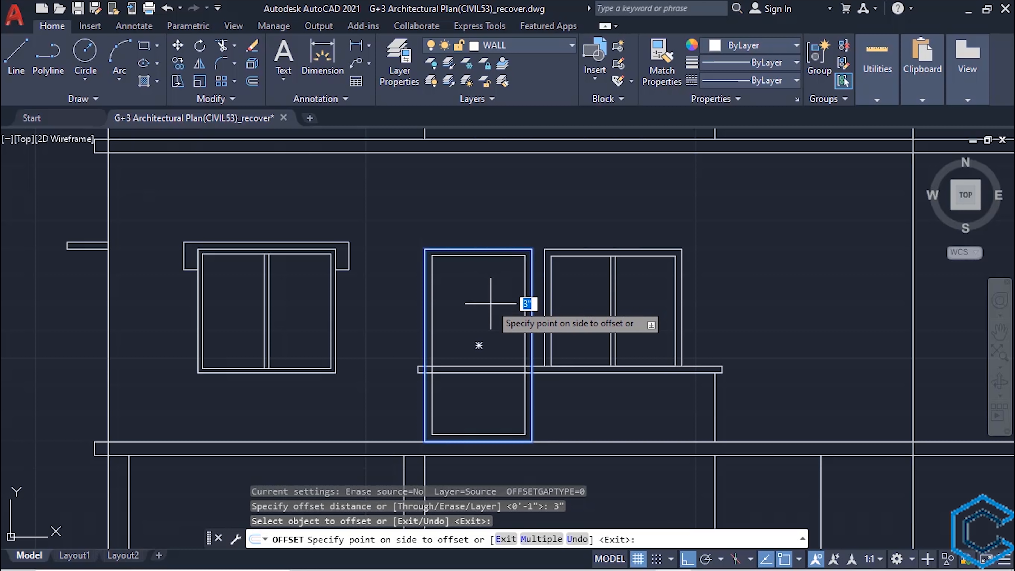
click(488, 302)
key(Escape)
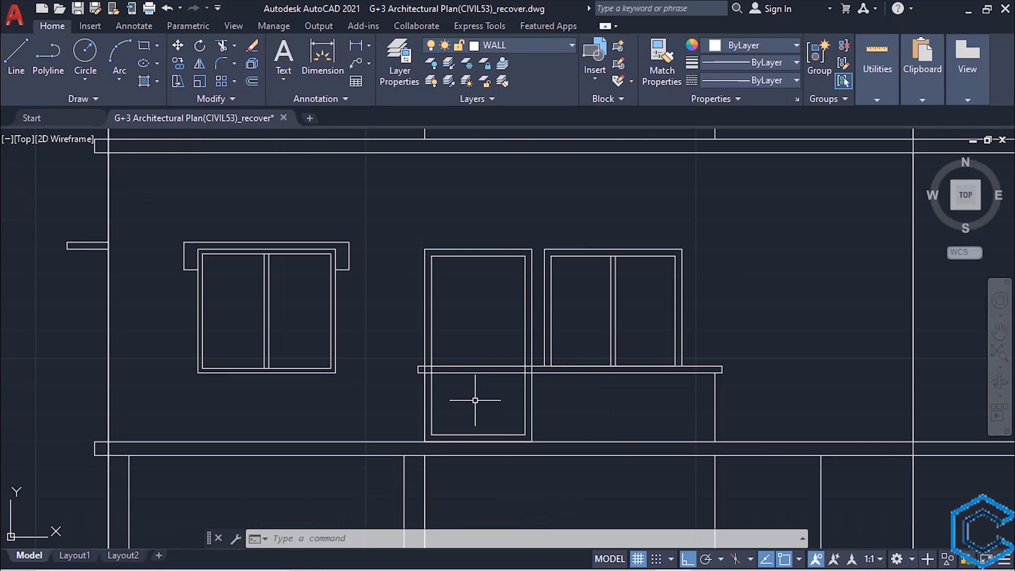
- Trim both door rectangles below the top line of the left balcony's railing
text(TR)
key(Escape)
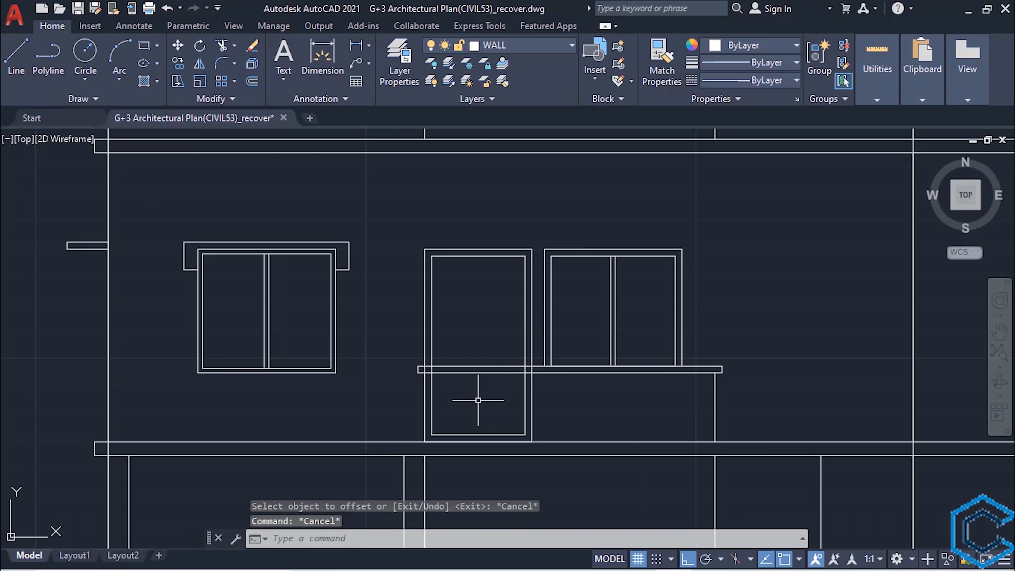
click(471, 365)
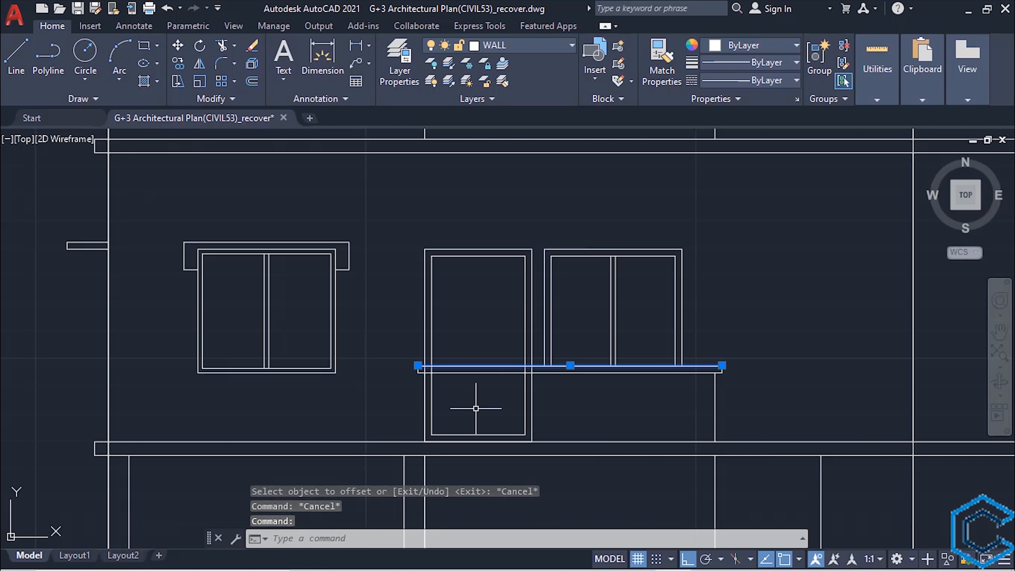
text(tr)
key(Return)
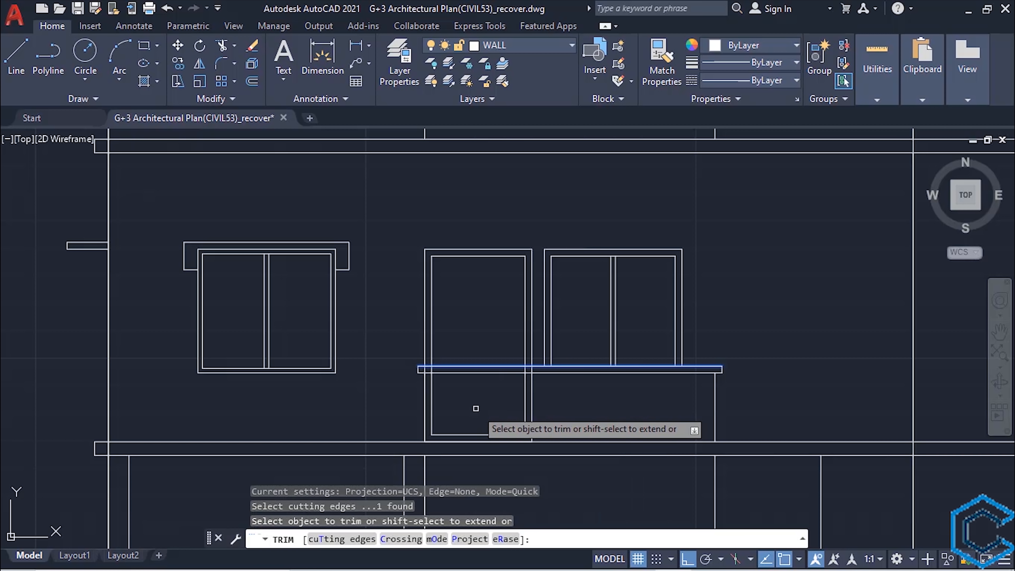
click(525, 392)
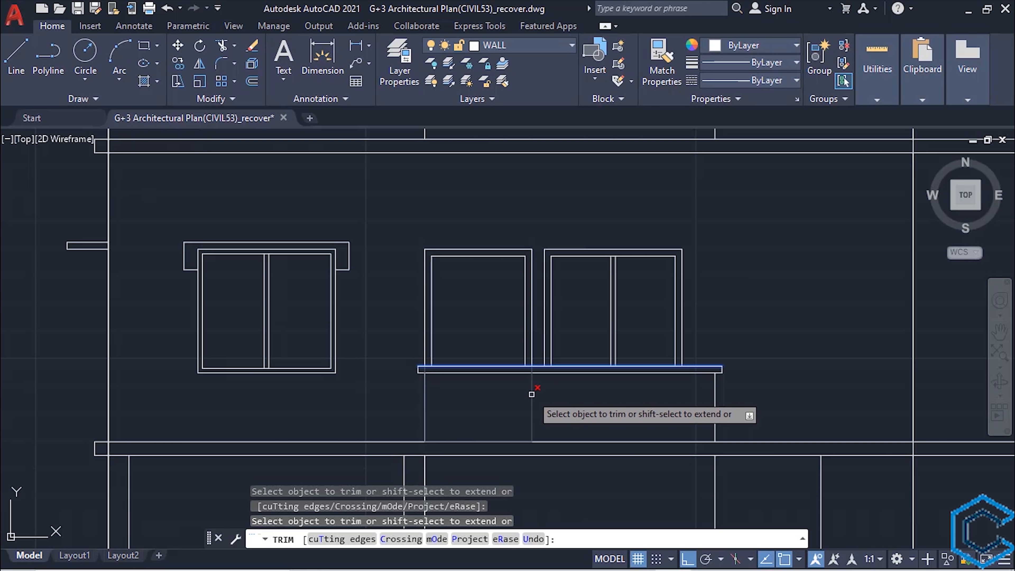
key(Escape)
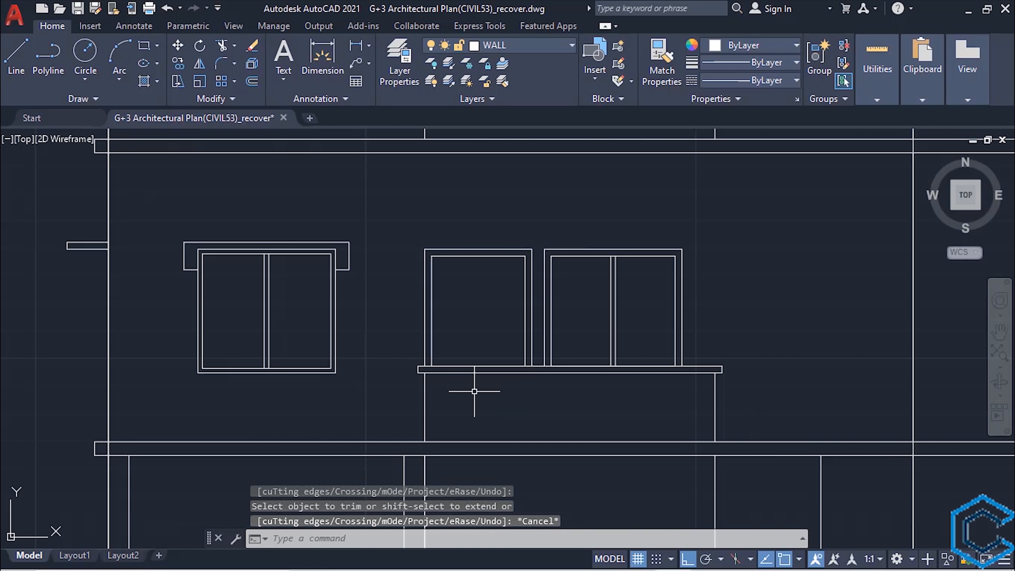
- Copy the left balcony's railing to the right balcony and trim the right balcony's side lines between the railing and the slab above
scroll(474, 391, down, 2)
middle_drag(480, 394, 429, 443)
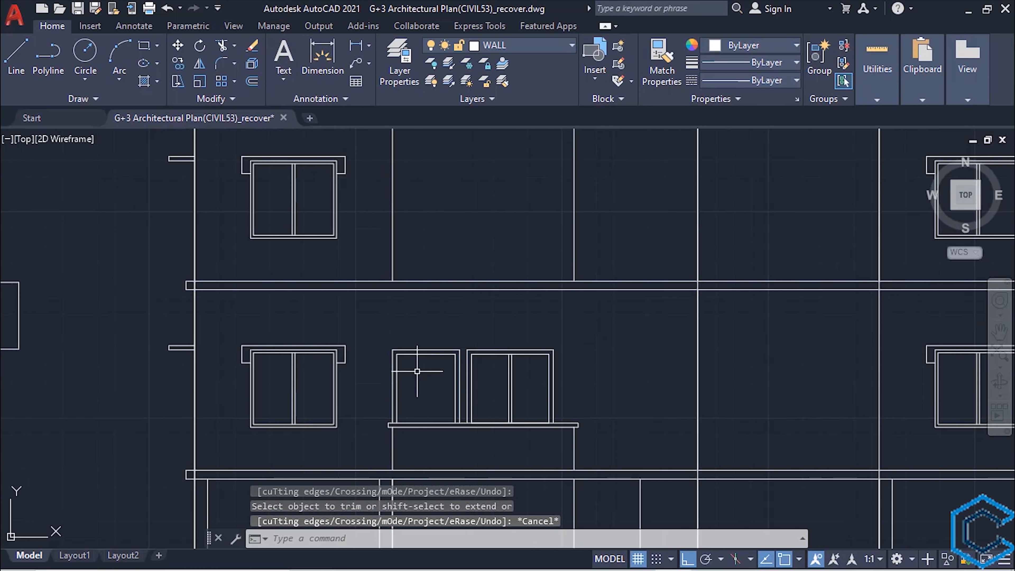
scroll(430, 385, down, 2)
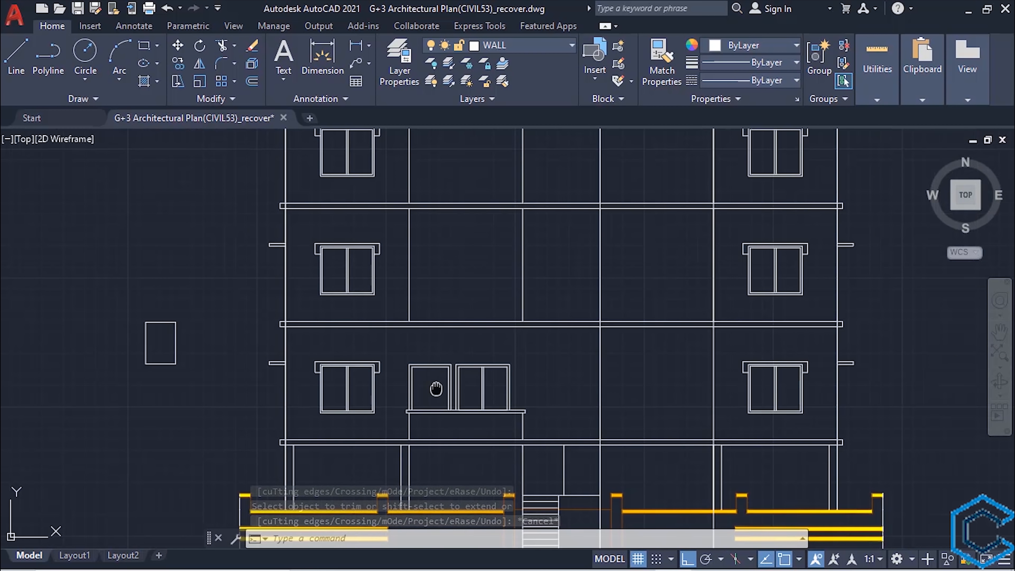
mouse_move(430, 385)
middle_down()
mouse_move(354, 331)
mouse_move(387, 363)
middle_up()
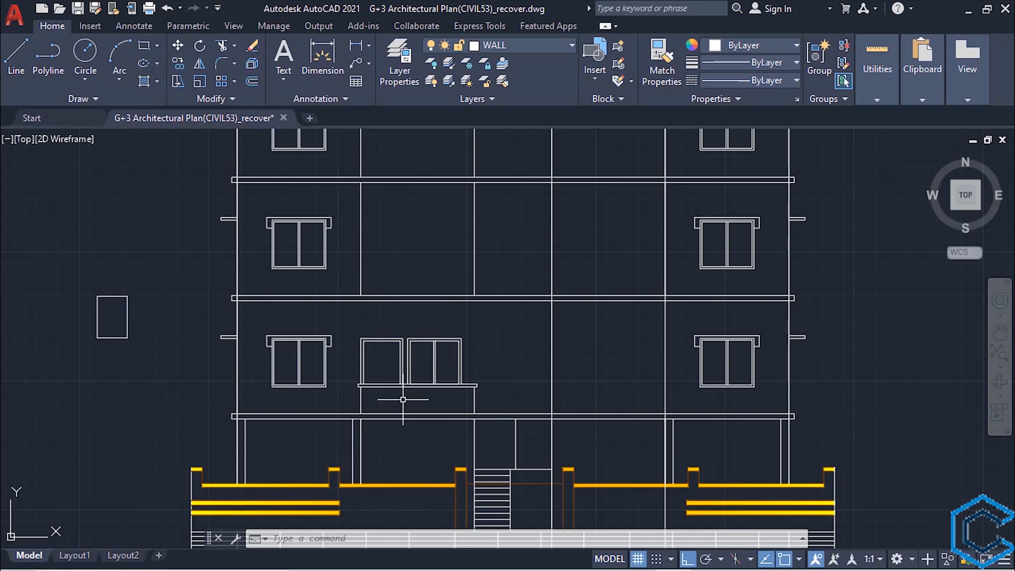
scroll(399, 475, up, 2)
click(533, 317)
click(514, 345)
click(352, 353)
click(334, 370)
text(co)
key(space)
click(339, 376)
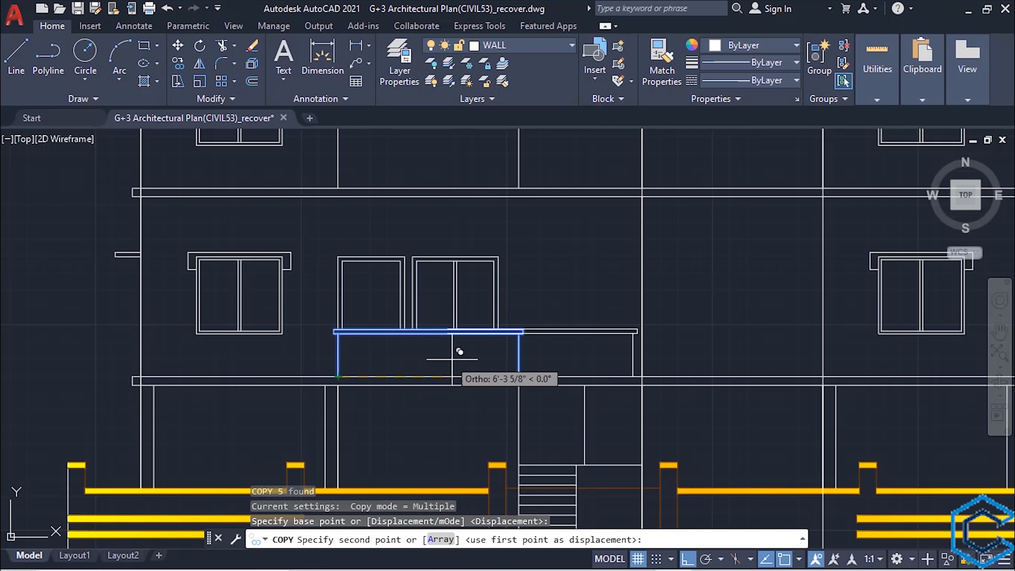
middle_drag(460, 352, 307, 360)
key(Escape)
click(761, 231)
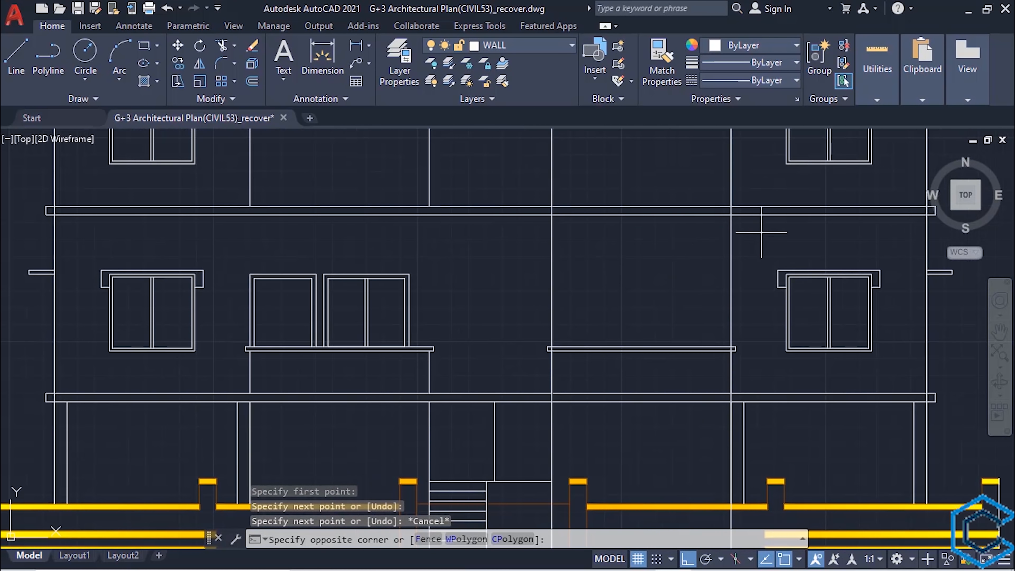
- Draw two vertical construction lines through the outer edges of the right balcony's window in the furnished floor plan
scroll(761, 232, down, 5)
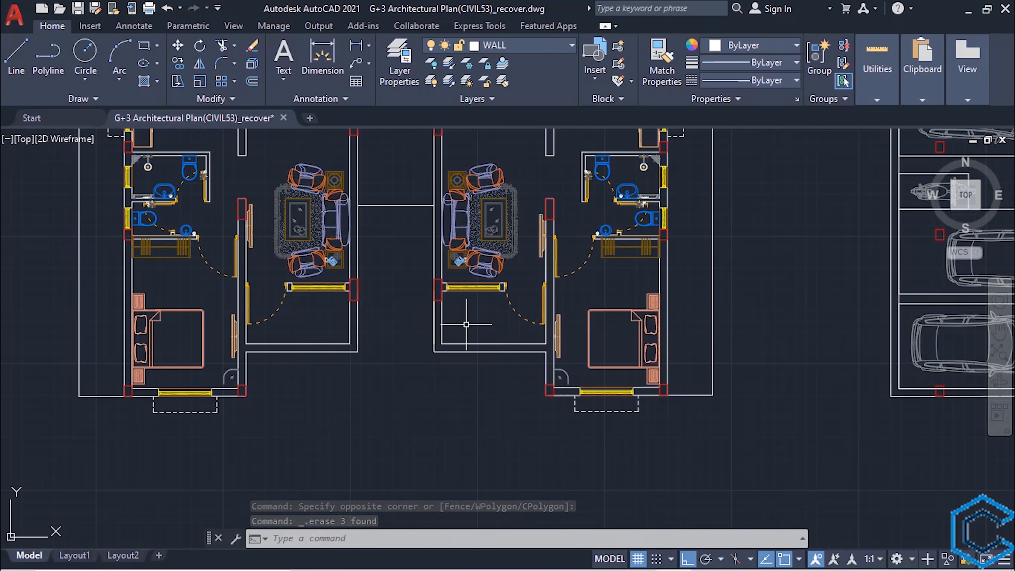
text(xl)
key(Return)
text(v)
key(Return)
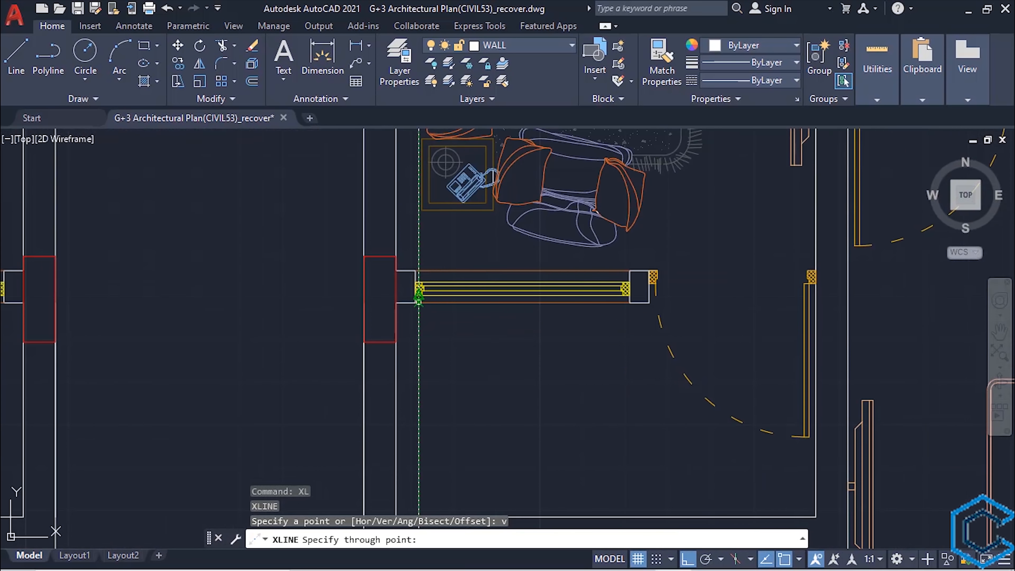
scroll(419, 296, up, 2)
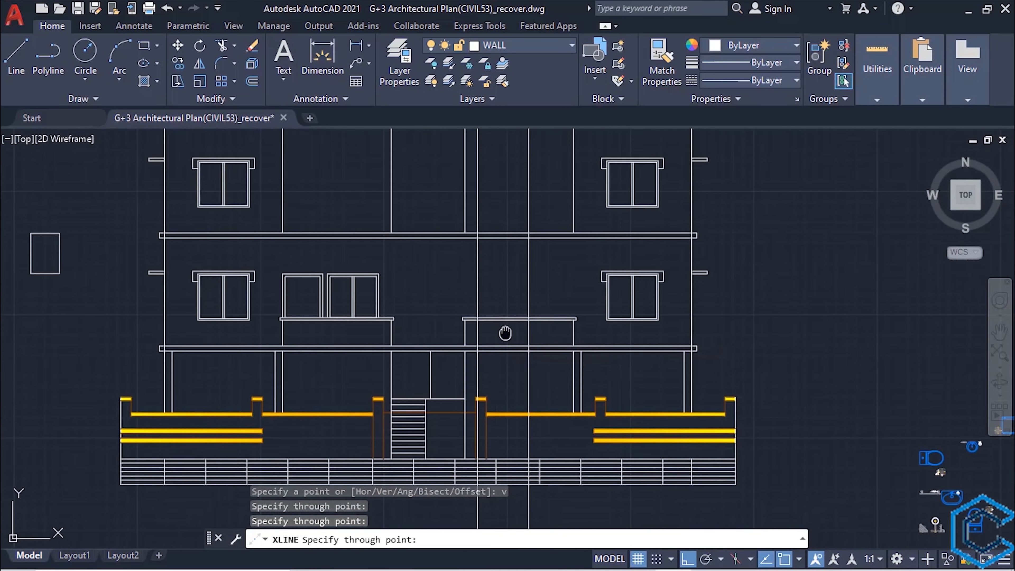
key(Escape)
- Copy the left balcony's window between the right balcony's construction lines and erase those two lines
click(408, 277)
click(311, 349)
text(co)
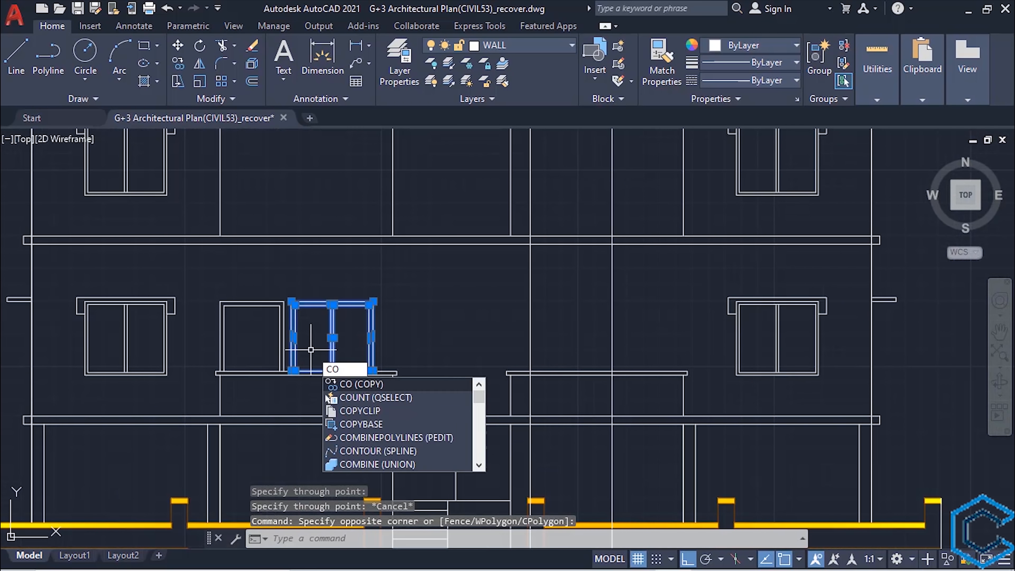
key(Return)
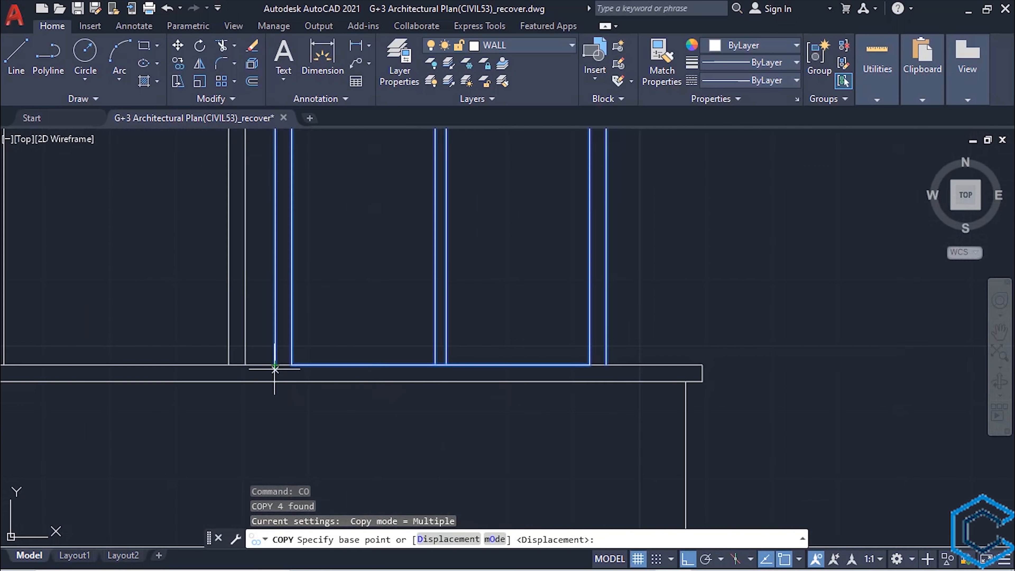
click(276, 363)
key(Escape)
key(Delete)
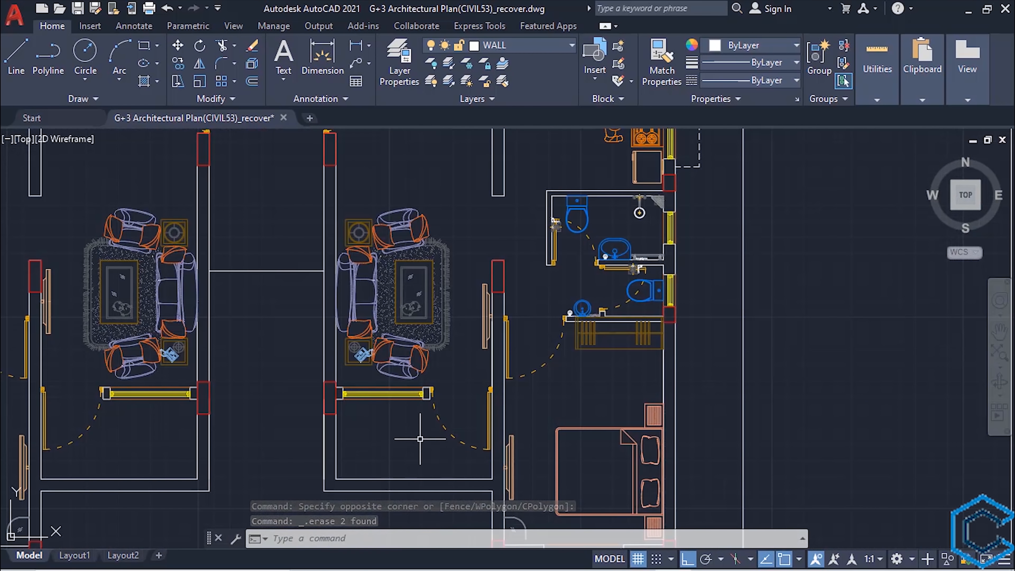
- Draw two vertical construction lines through the outer edges of the right balcony's door in the furnished floor plan
text(xl)
key(Return)
text(v)
key(Return)
scroll(606, 317, up, 5)
scroll(606, 318, down, 5)
click(459, 270)
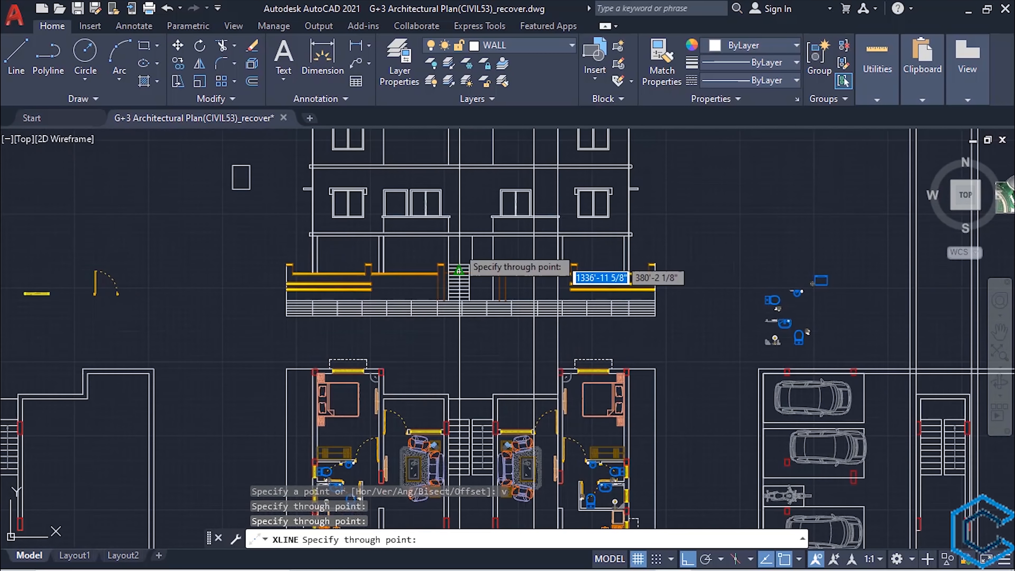
- Copy the left balcony's door between the new construction lines at the right balcony and erase those two lines
click(335, 277)
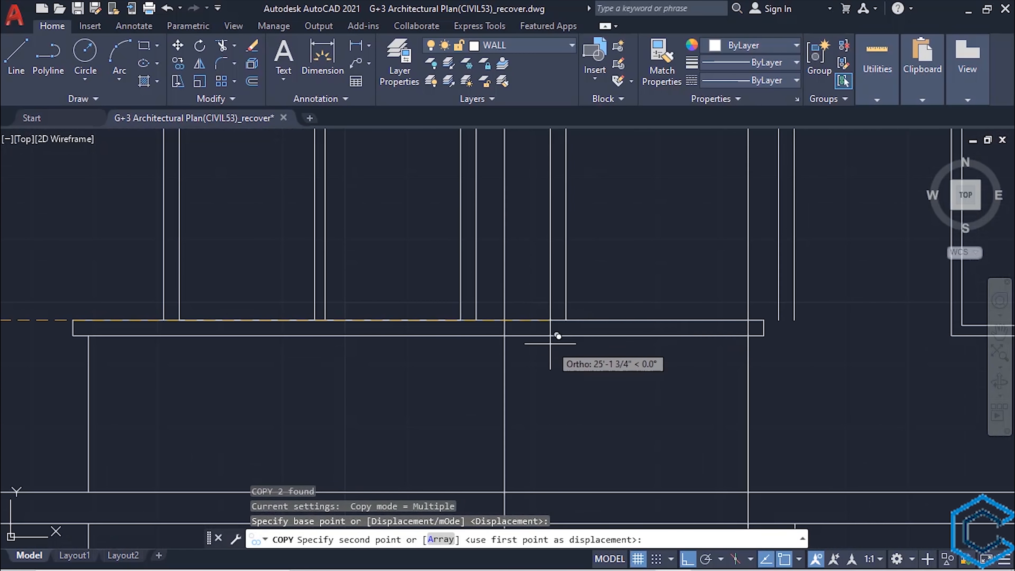
key(Escape)
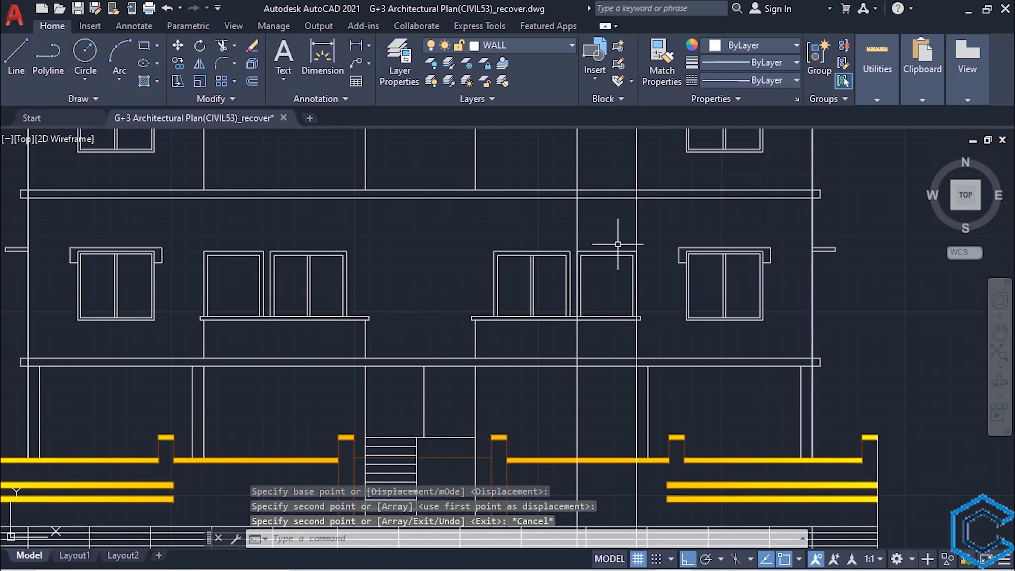
click(604, 235)
click(554, 224)
key(Delete)
scroll(534, 292, down, 4)
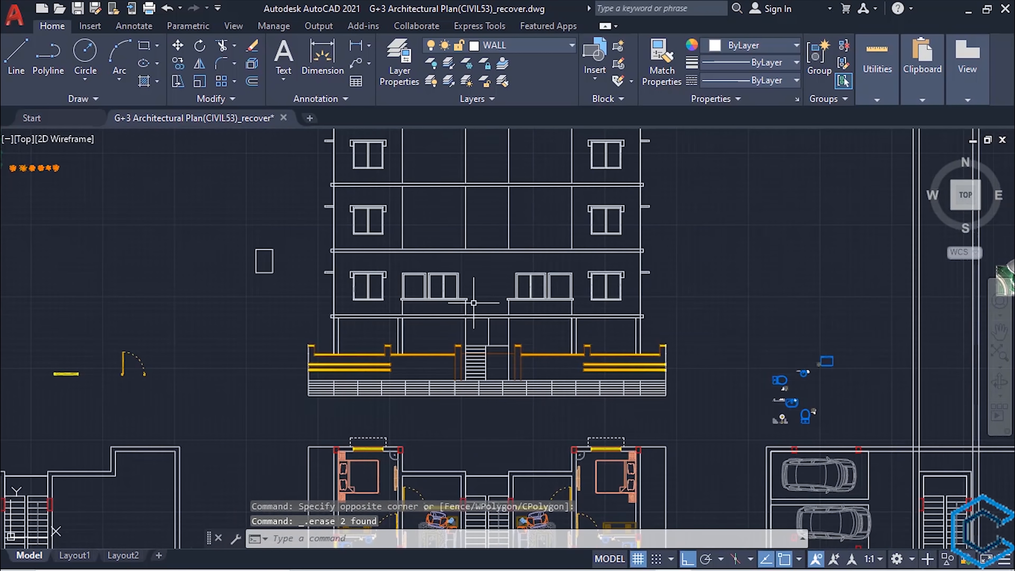
scroll(521, 372, up, 2)
mouse_move(473, 303)
middle_down()
mouse_move(527, 379)
mouse_move(493, 343)
middle_up()
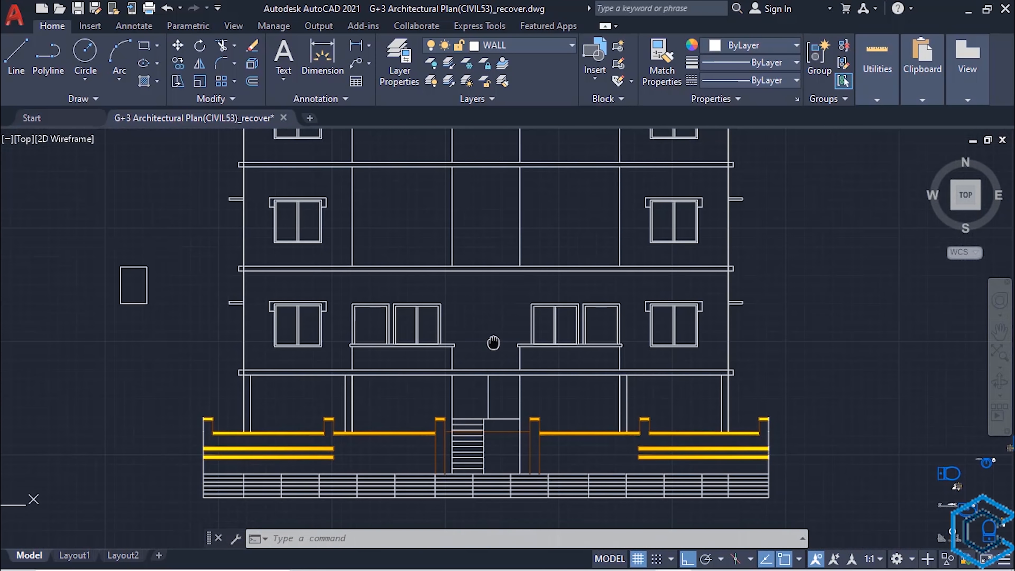
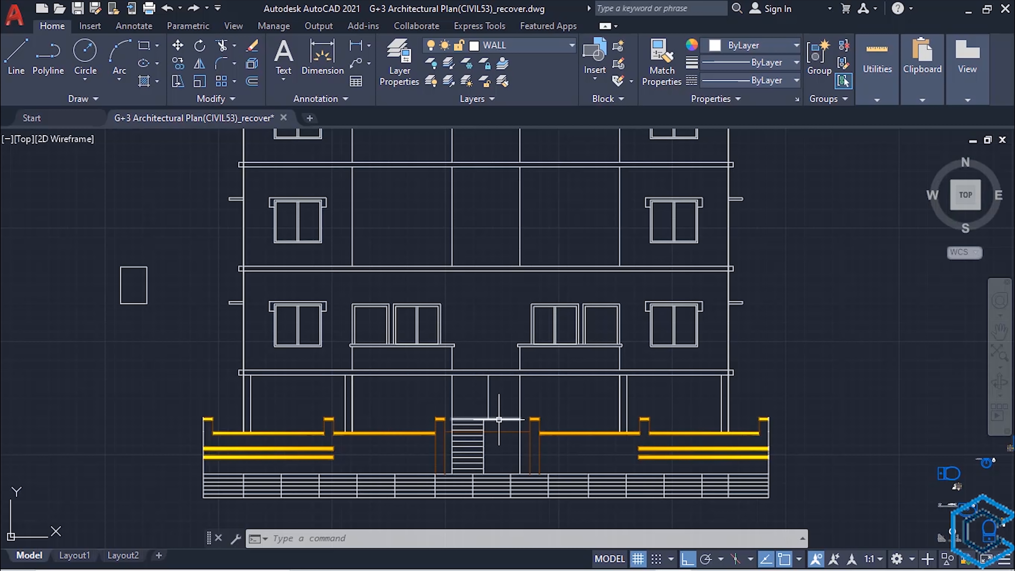
- Trim the vertical joint lines out of the lowest course of the brick base along the elevation's full width
middle_drag(482, 403, 542, 260)
scroll(389, 336, up, 2)
mouse_move(396, 386)
middle_down()
mouse_move(398, 410)
mouse_move(430, 423)
mouse_move(222, 432)
middle_up()
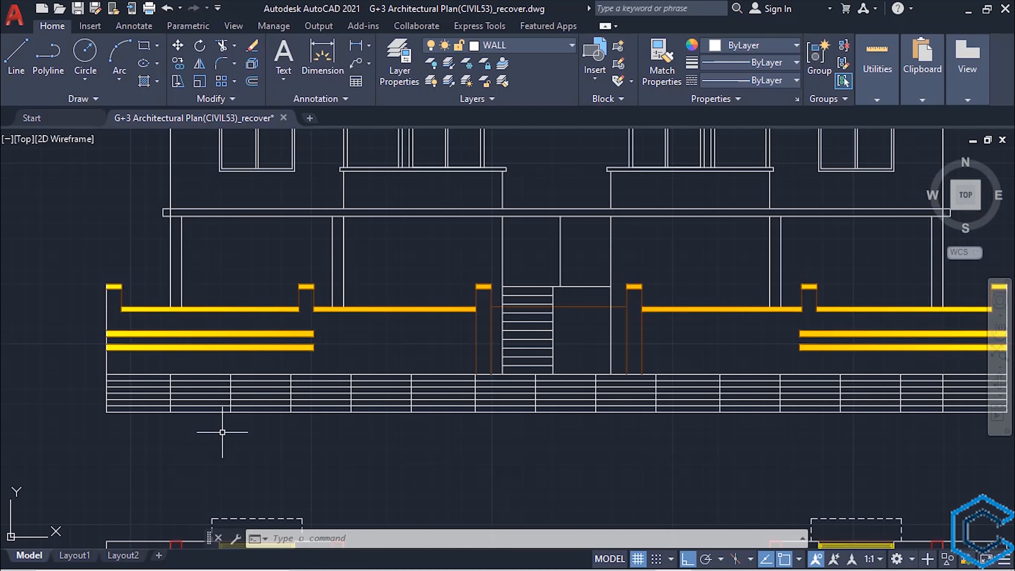
scroll(222, 432, up, 2)
scroll(223, 432, down, 4)
scroll(222, 432, up, 4)
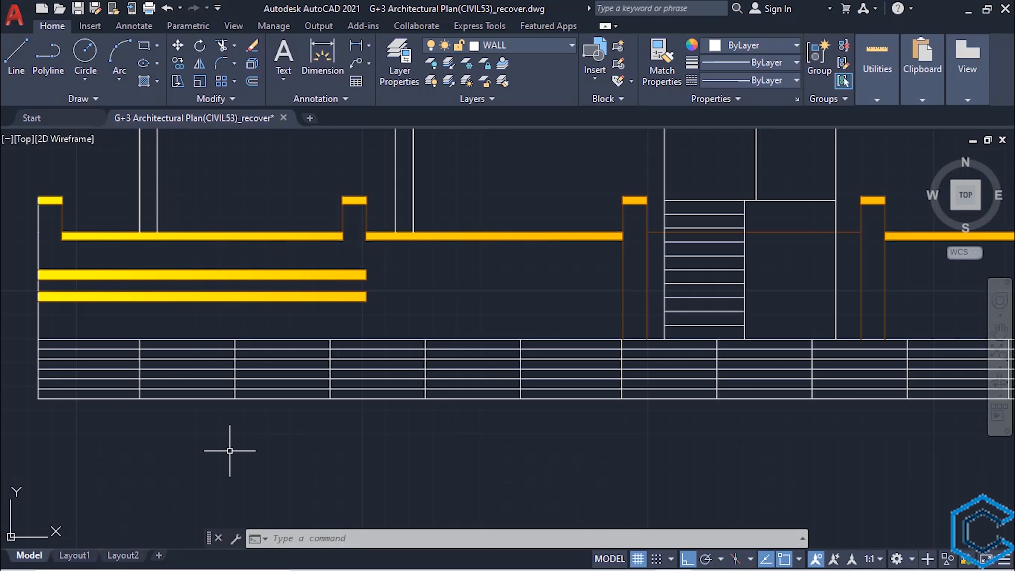
key(Return)
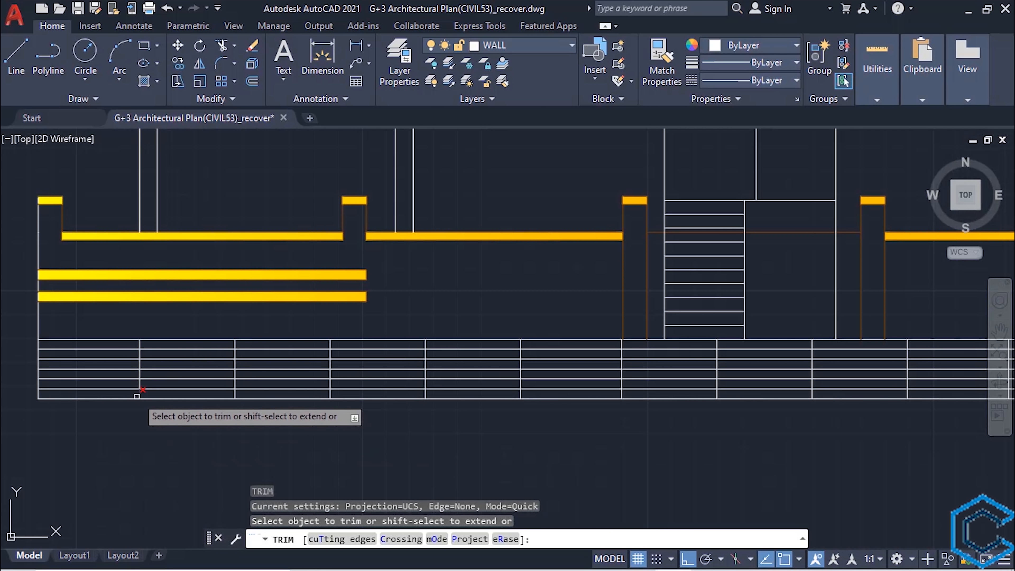
click(130, 393)
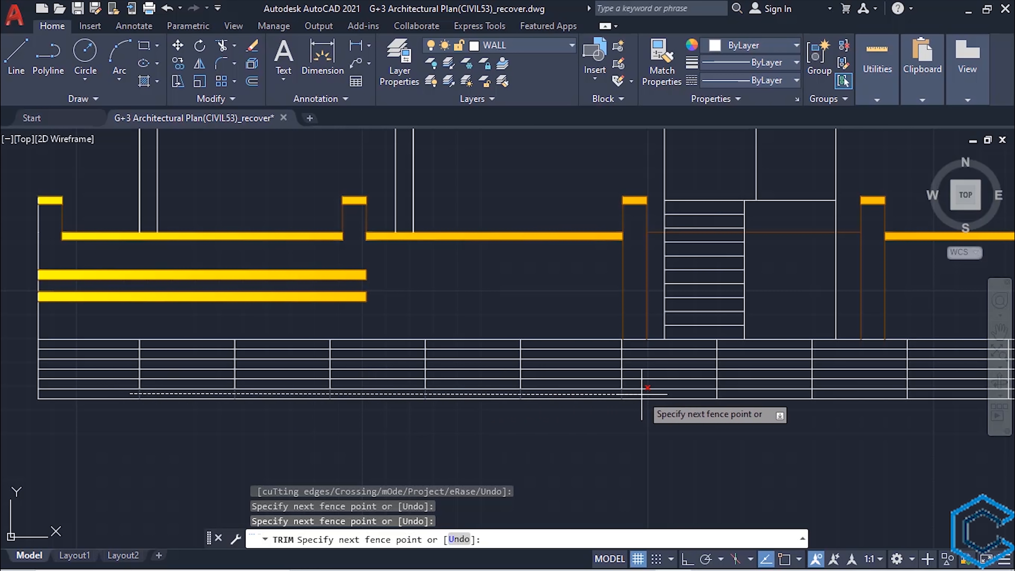
middle_drag(703, 391, 225, 429)
middle_drag(767, 423, 467, 425)
click(597, 434)
scroll(597, 433, down, 4)
middle_drag(207, 453, 584, 435)
scroll(584, 435, up, 4)
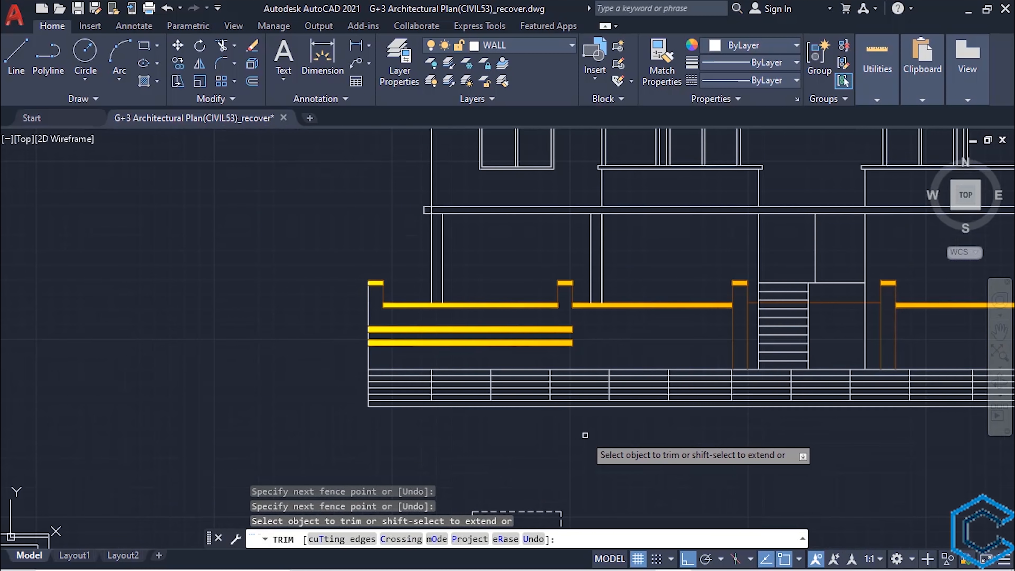
middle_drag(495, 457, 425, 479)
key(Escape)
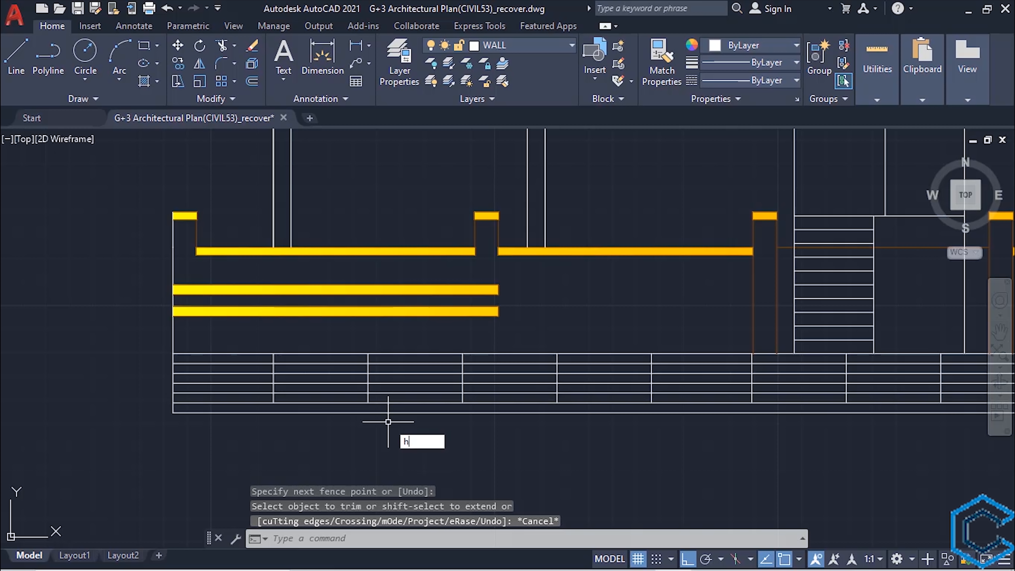
- Fill the lowest strip of the base with a solid hatch in grey 147,149,152
text(h)
key(Return)
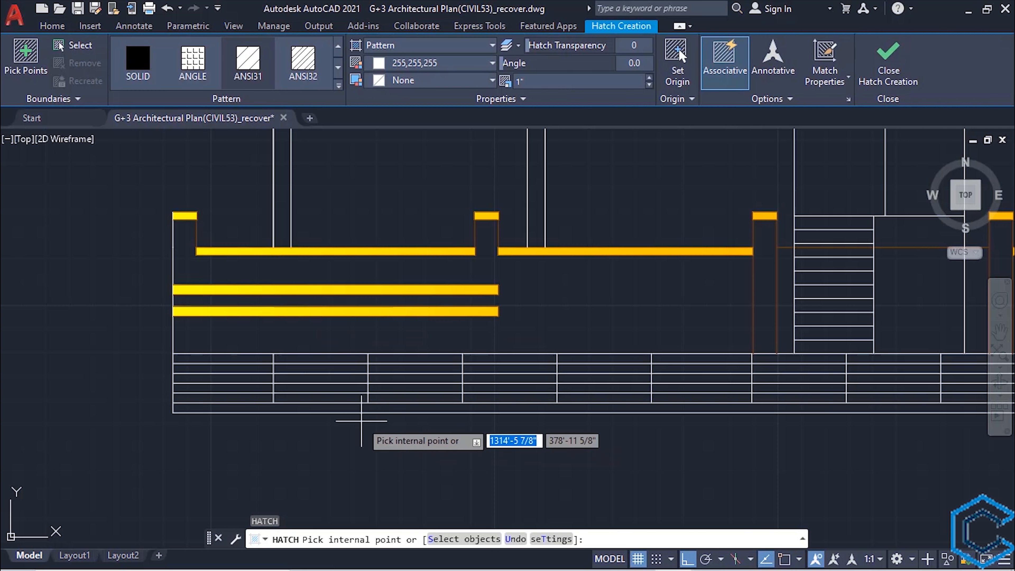
click(138, 60)
click(440, 64)
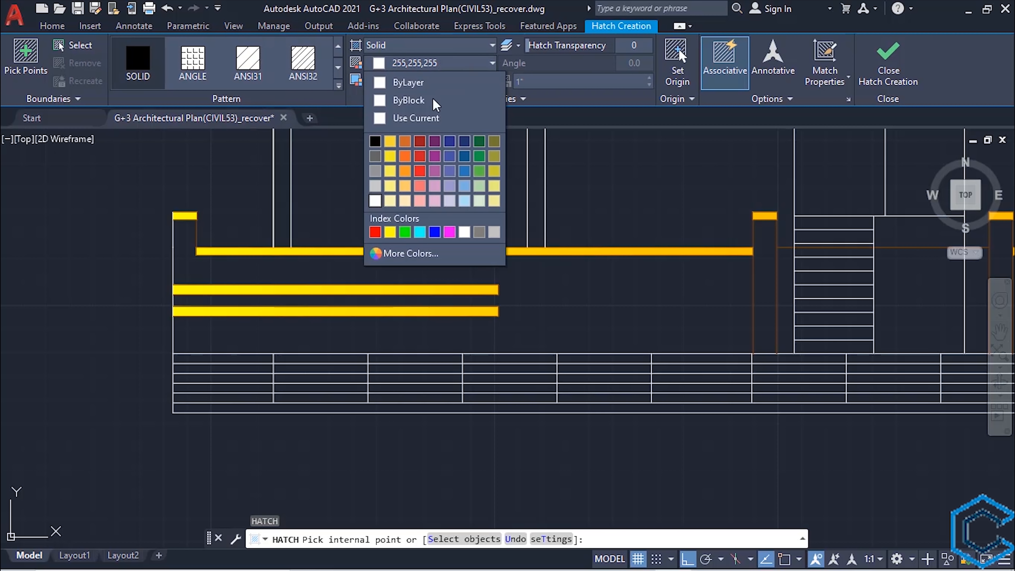
click(375, 171)
click(296, 407)
key(Return)
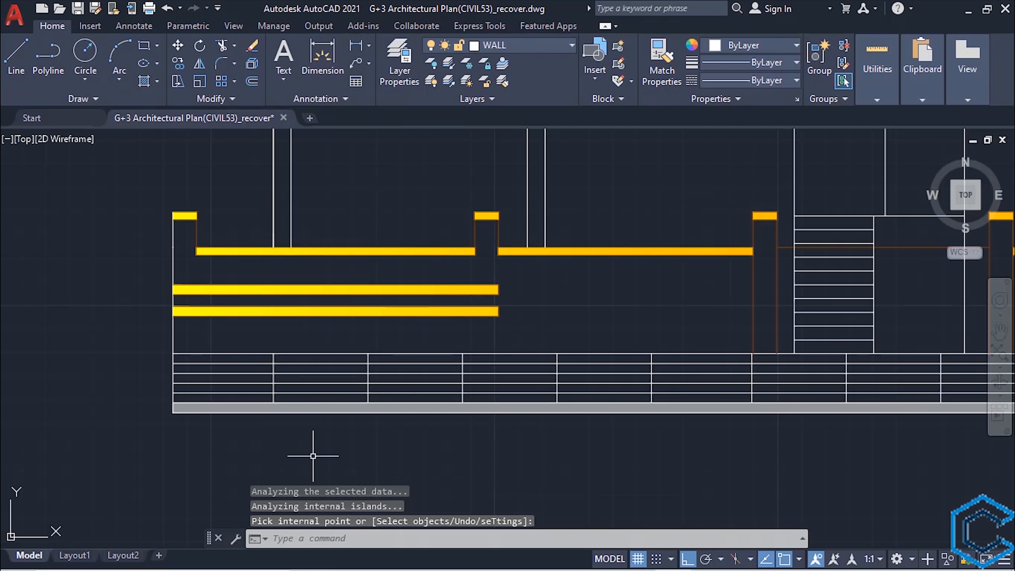
- Hatch alternating bricks in the base's first two columns with a gradient from 241,235,31 to 205,105,40
scroll(149, 471, up, 2)
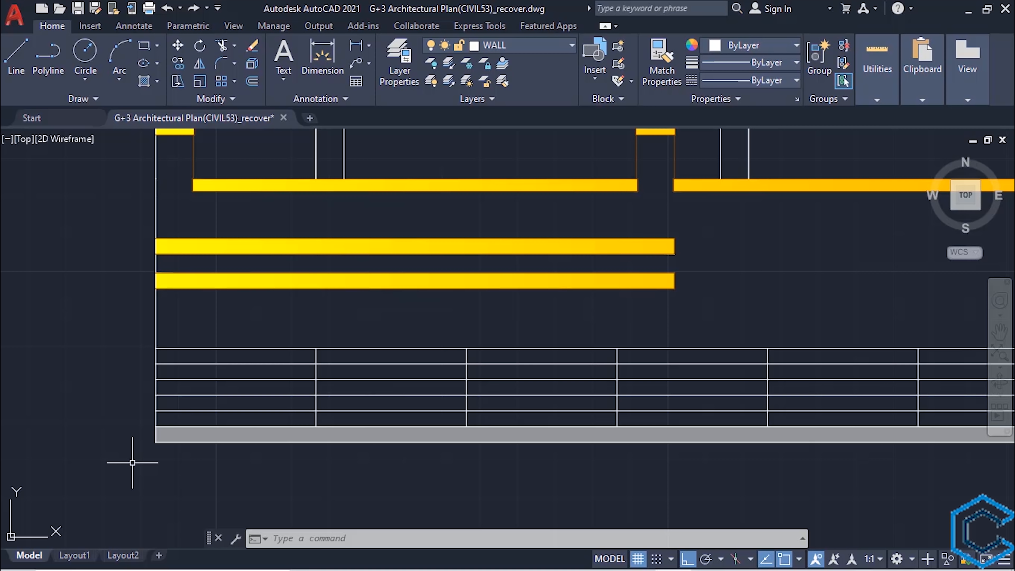
text(H)
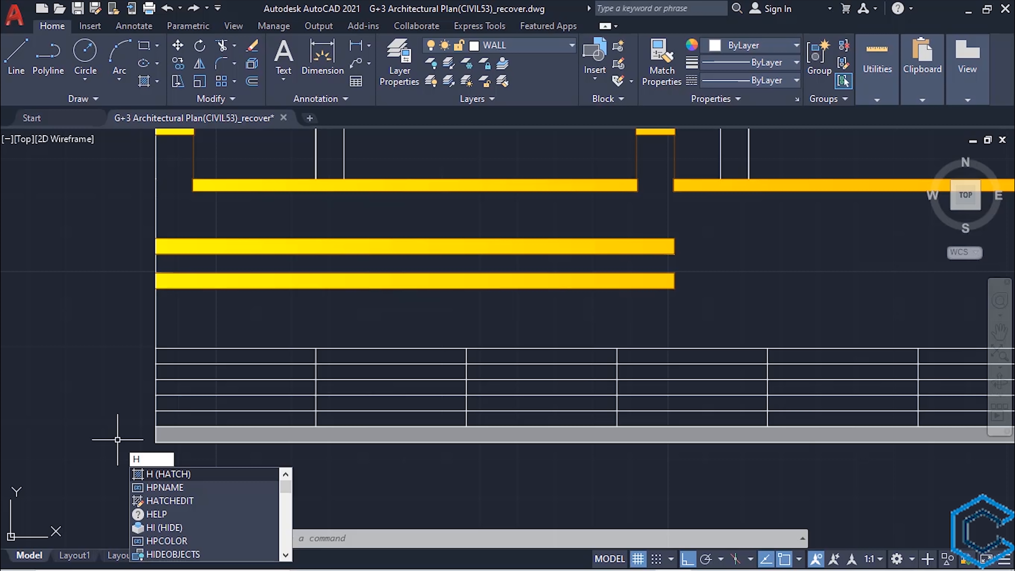
key(Escape)
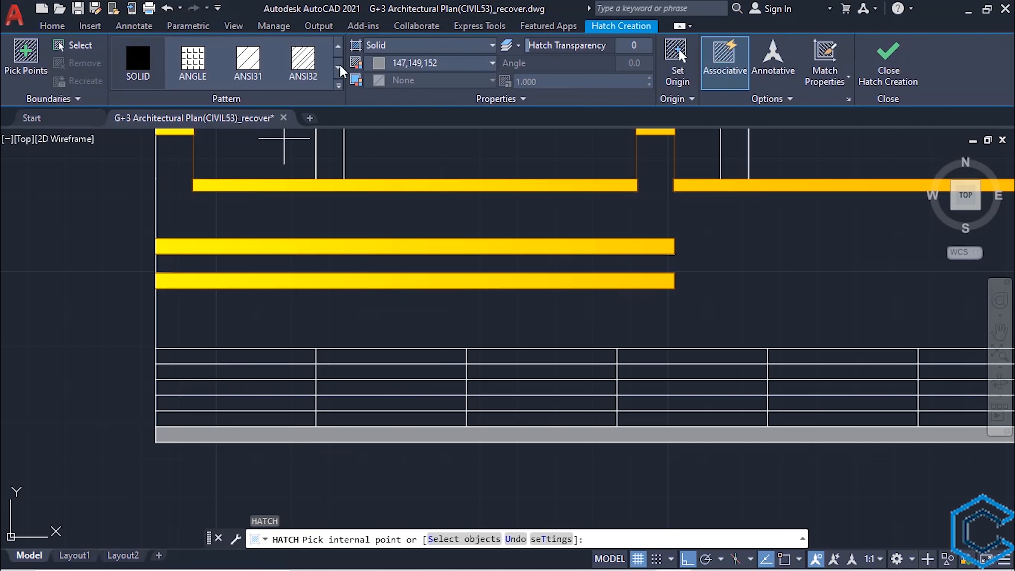
click(383, 46)
click(379, 76)
click(446, 64)
click(390, 94)
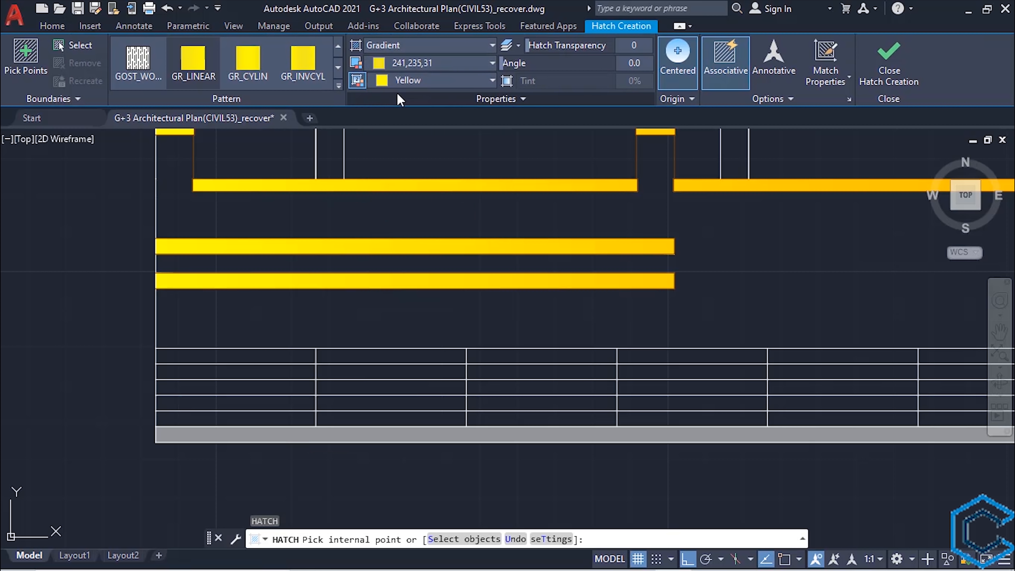
click(416, 80)
click(405, 99)
click(228, 418)
click(238, 385)
click(268, 356)
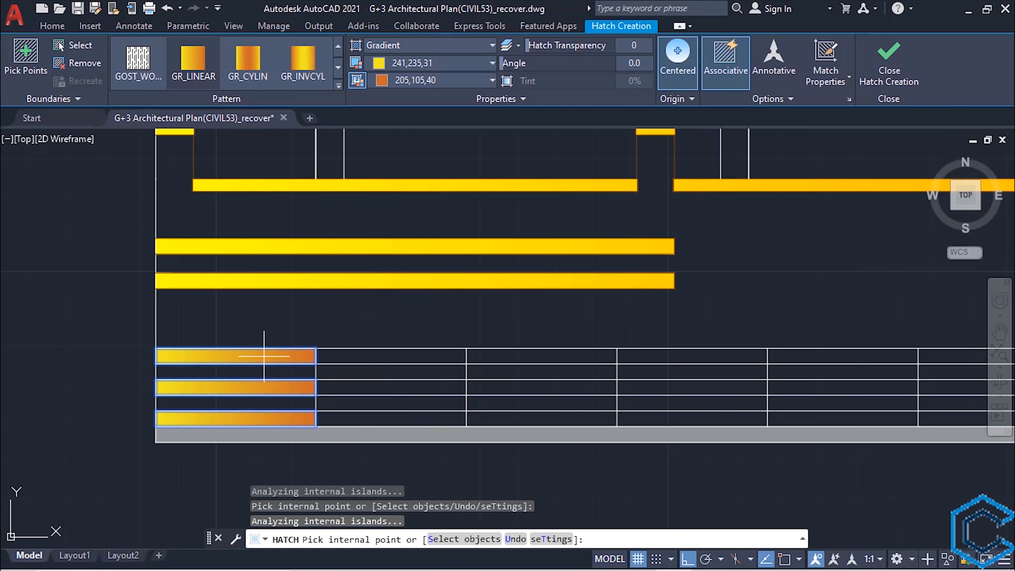
click(360, 403)
click(351, 371)
click(889, 60)
- Hatch the remaining bricks in the base's first two columns with a gradient from 222,79,23 to red
key(Return)
click(429, 45)
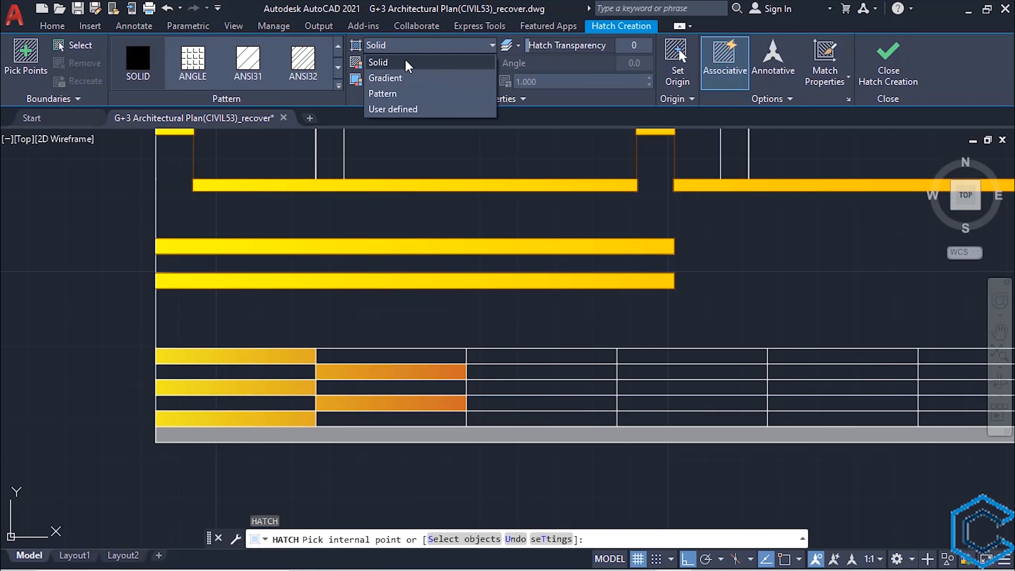
click(379, 75)
click(439, 62)
click(392, 227)
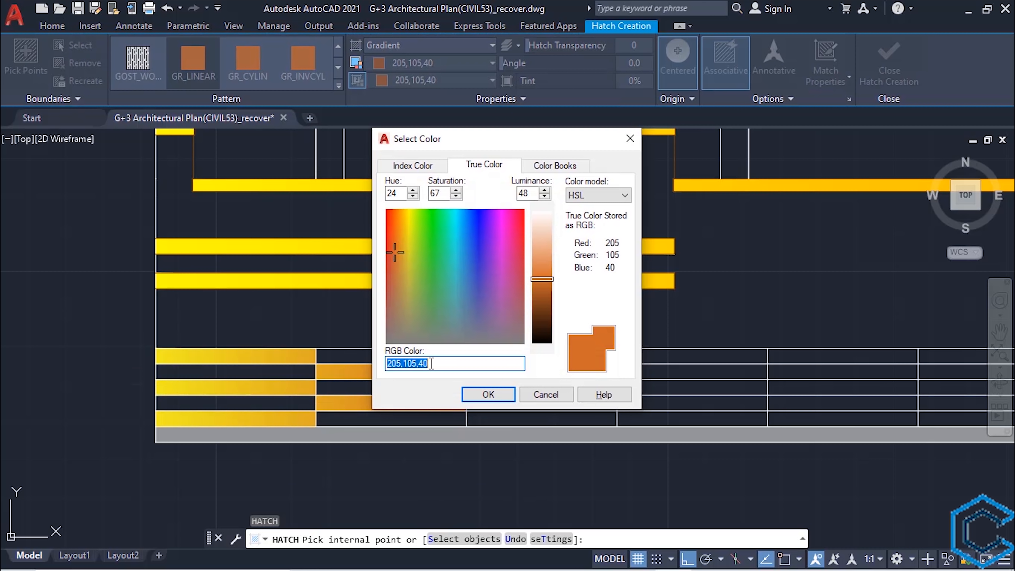
click(392, 252)
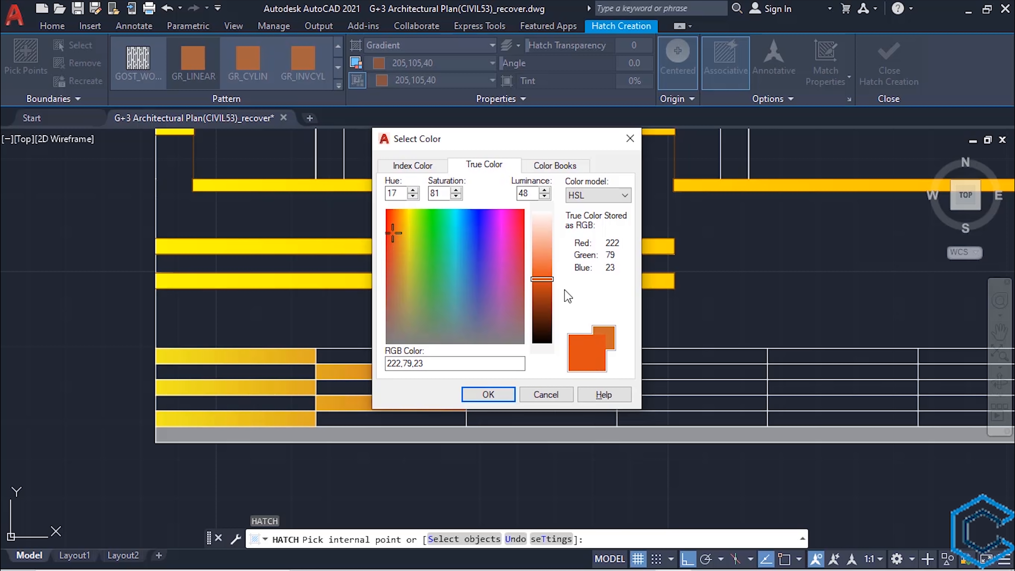
click(488, 396)
click(424, 82)
click(415, 97)
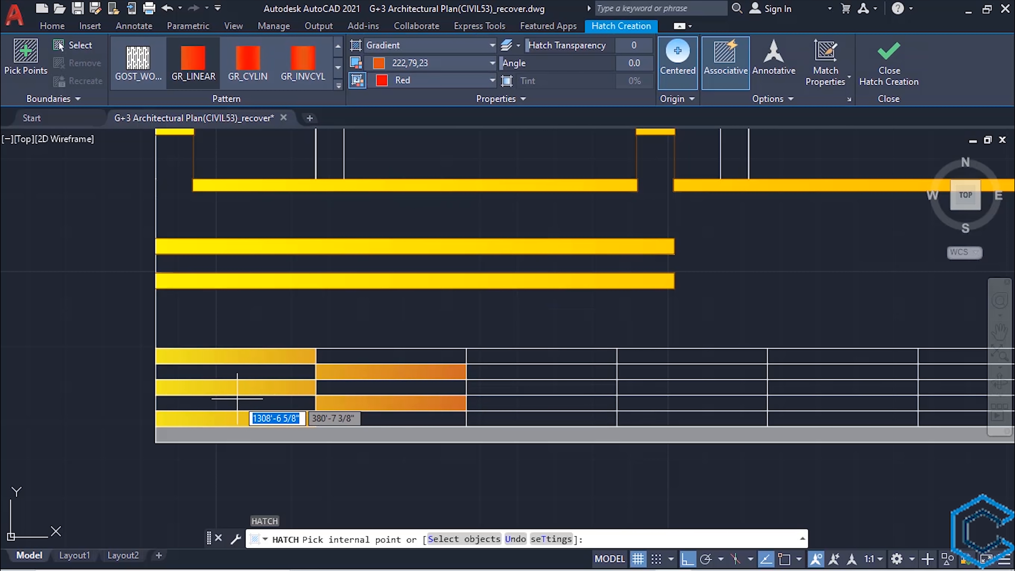
click(239, 401)
click(264, 372)
click(337, 356)
click(337, 387)
click(353, 417)
click(880, 70)
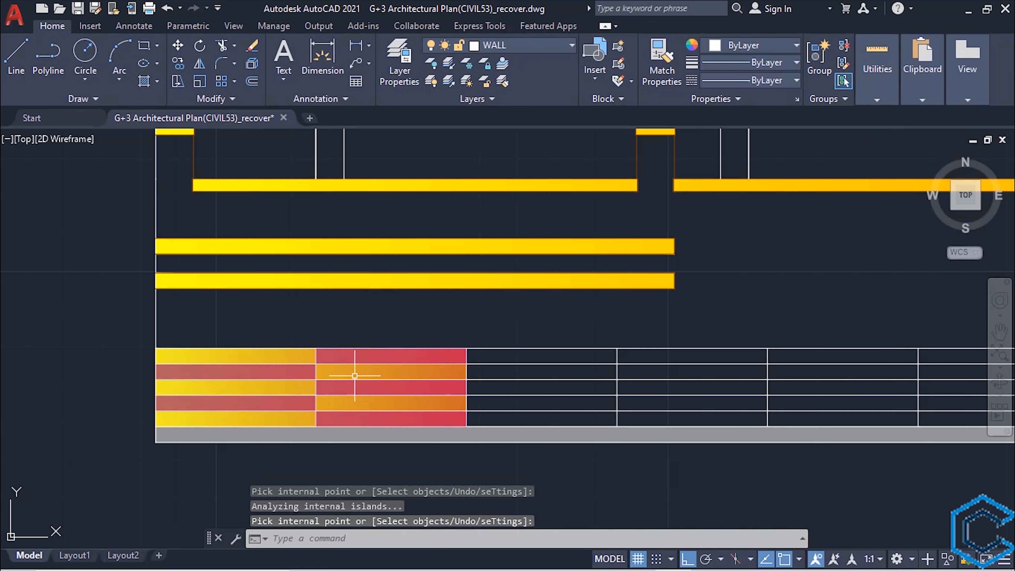
- Copy the first two columns' gradient hatches end to end along the base, stopping before the narrow column at its right end
click(354, 374)
click(205, 378)
text(co)
key(Return)
click(156, 426)
click(466, 426)
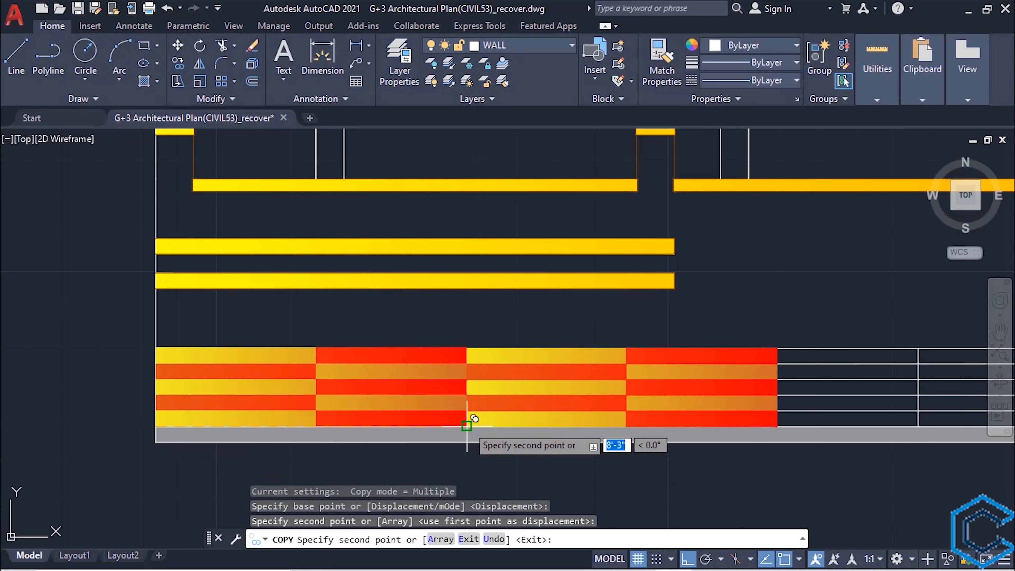
middle_drag(791, 407, 445, 402)
click(424, 420)
middle_drag(672, 402, 435, 402)
click(497, 421)
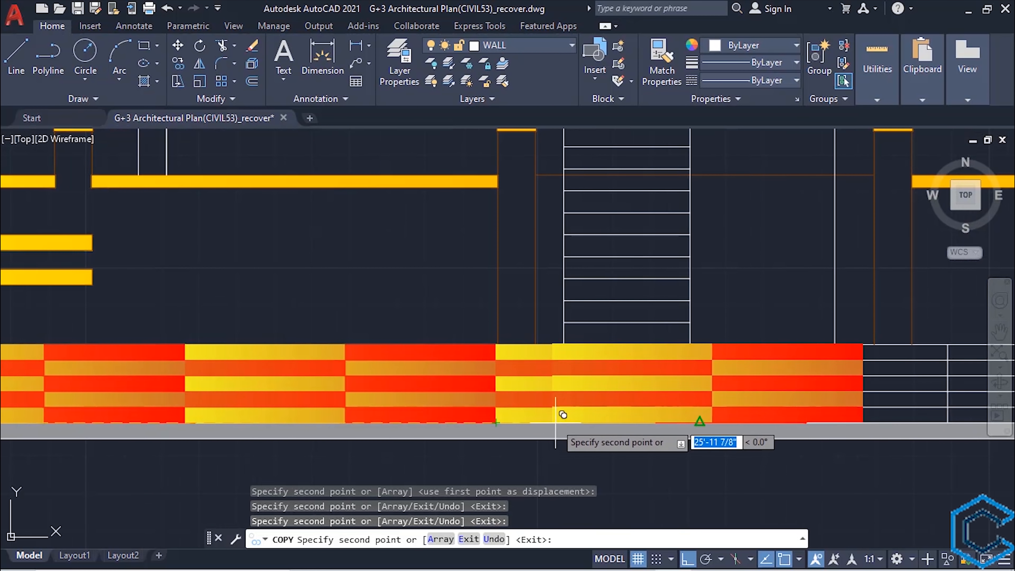
middle_drag(808, 415, 506, 379)
click(496, 383)
middle_drag(804, 386, 326, 413)
click(501, 399)
click(802, 394)
key(Escape)
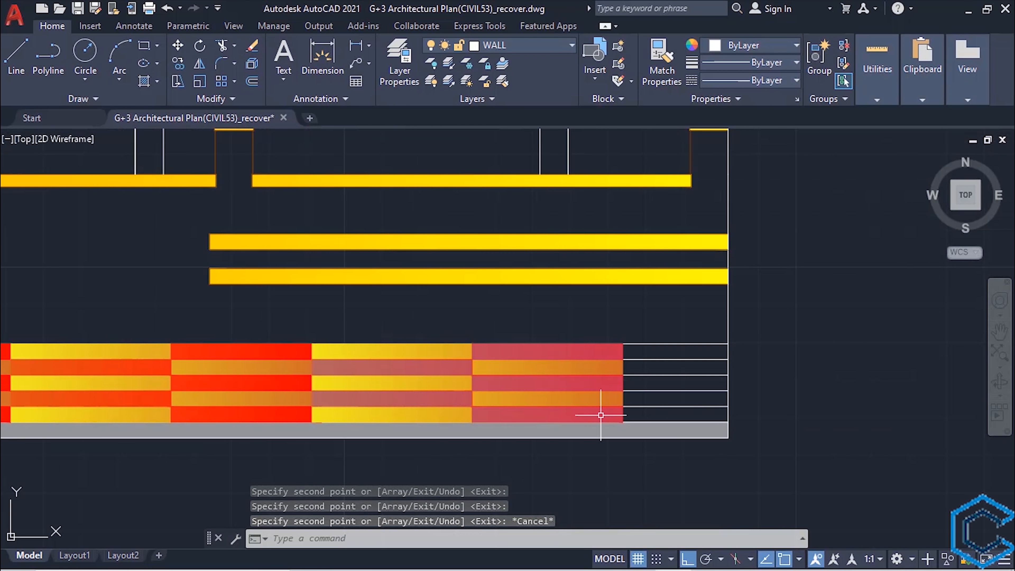
click(599, 415)
click(548, 401)
key(Escape)
- Hatch the second and fourth courses at the base's right end with the 222,79,23 to red gradient
text(h)
key(Return)
click(408, 49)
click(408, 75)
click(661, 398)
click(660, 367)
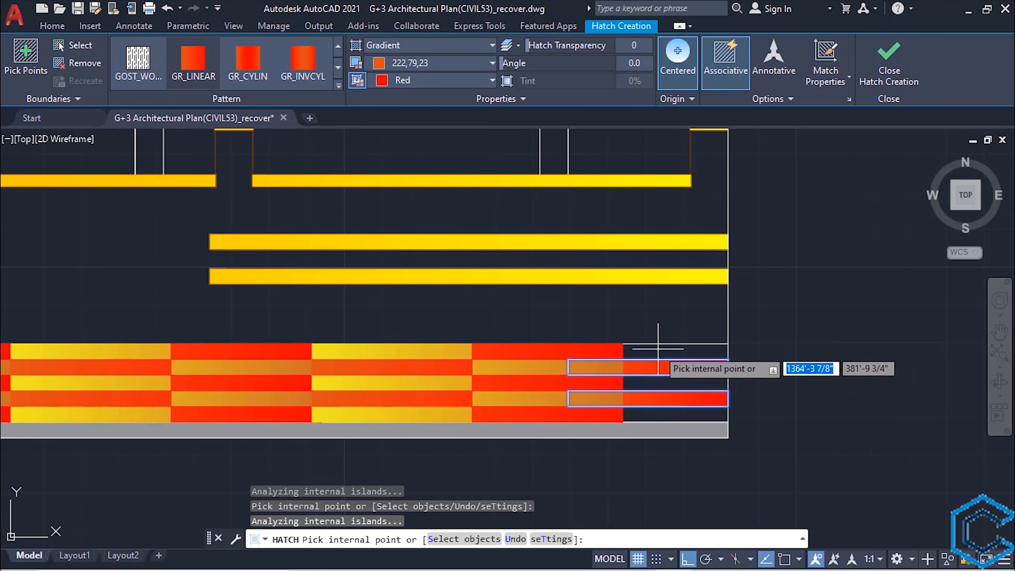
key(Return)
key(Return)
- Hatch the other three courses at the base's right end with a gradient from 241,235,31 to 205,105,40
click(424, 64)
click(392, 87)
click(419, 81)
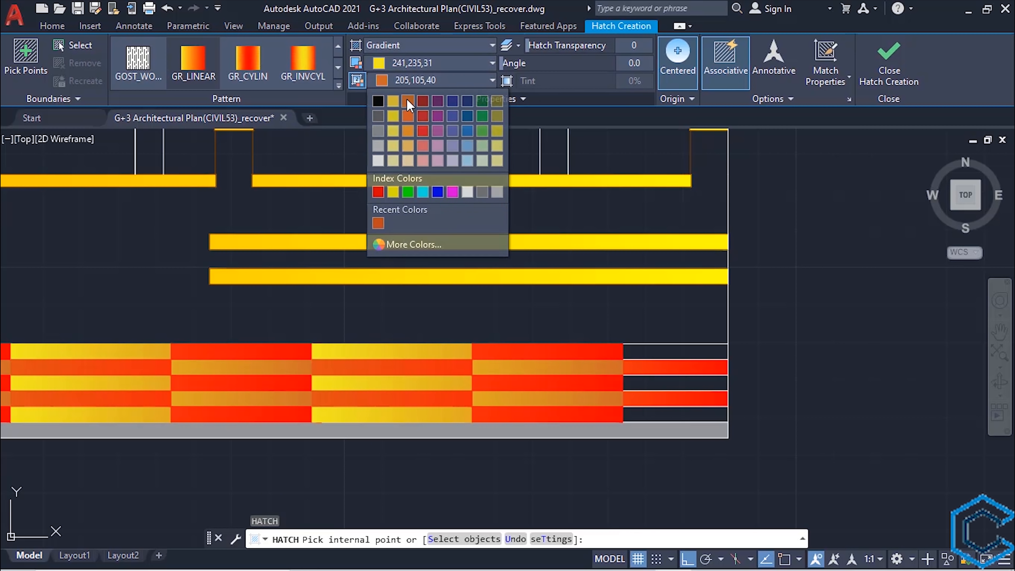
click(407, 105)
click(663, 415)
click(663, 383)
click(663, 352)
key(Return)
- Hatch the left boundary wall above the brick base with a gradient from 253,249,222 to white
scroll(703, 200, down, 4)
mouse_move(415, 226)
middle_down()
mouse_move(636, 376)
mouse_move(641, 403)
middle_up()
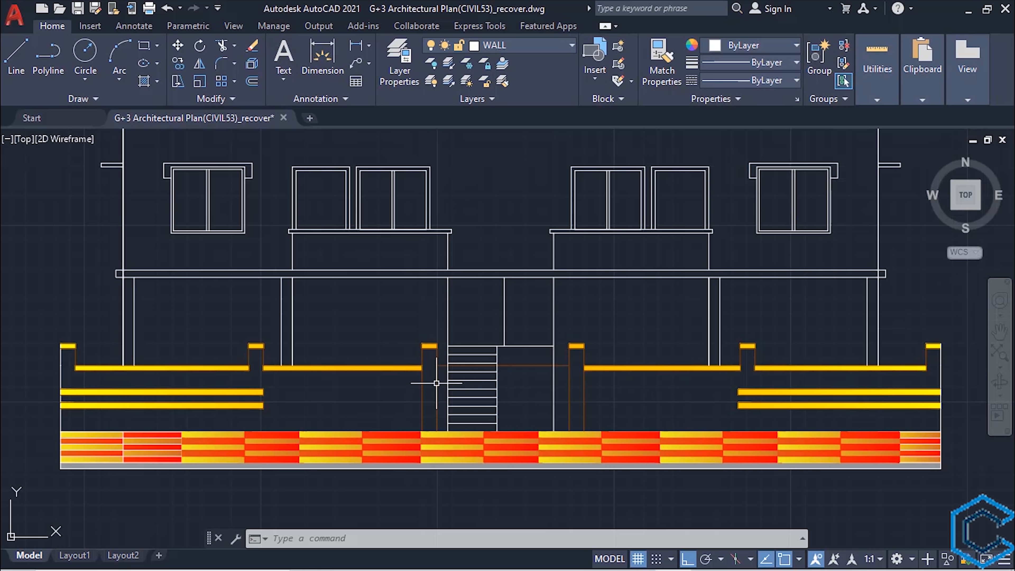
text(h)
key(Return)
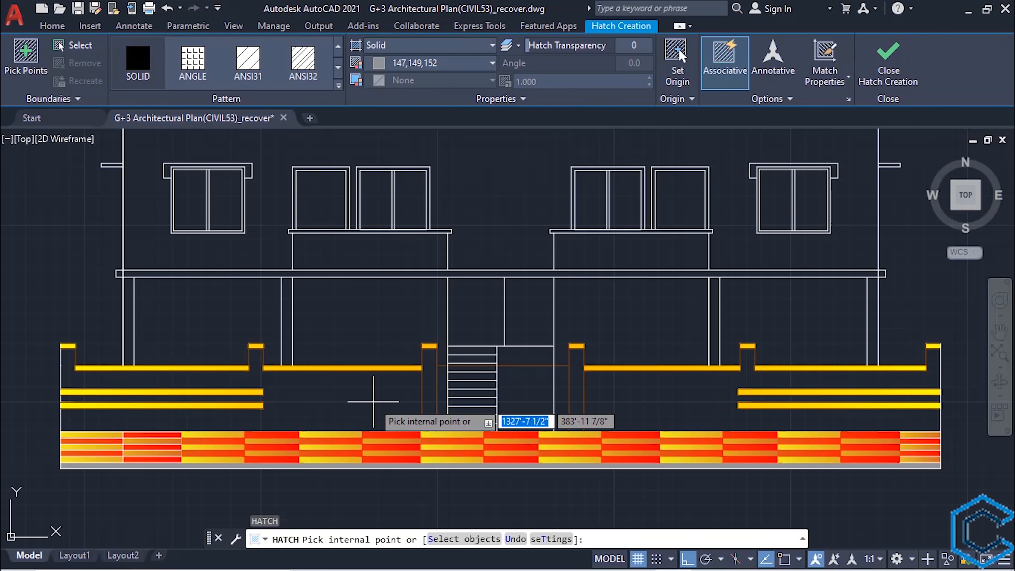
click(442, 45)
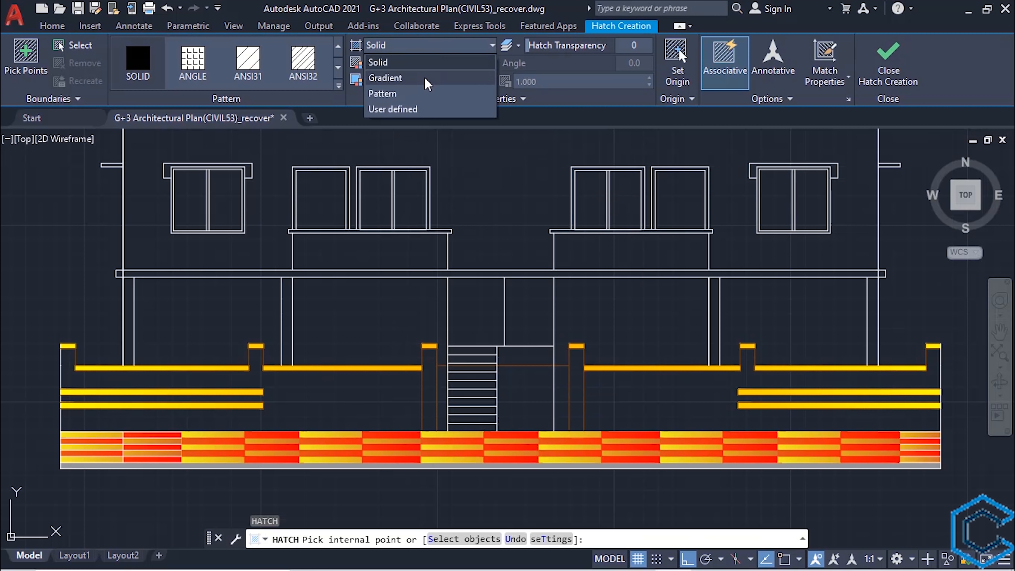
click(383, 77)
click(455, 63)
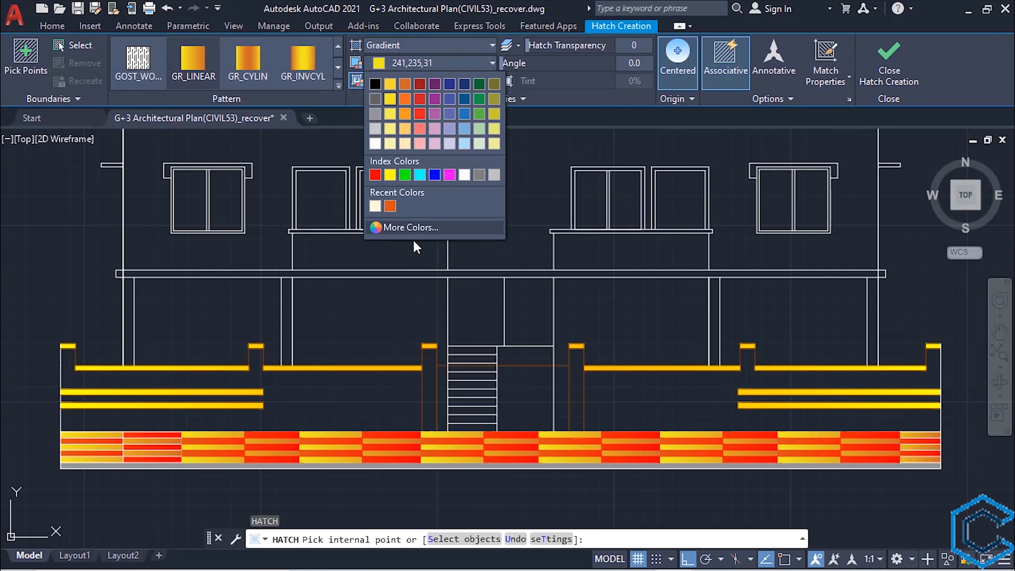
click(410, 226)
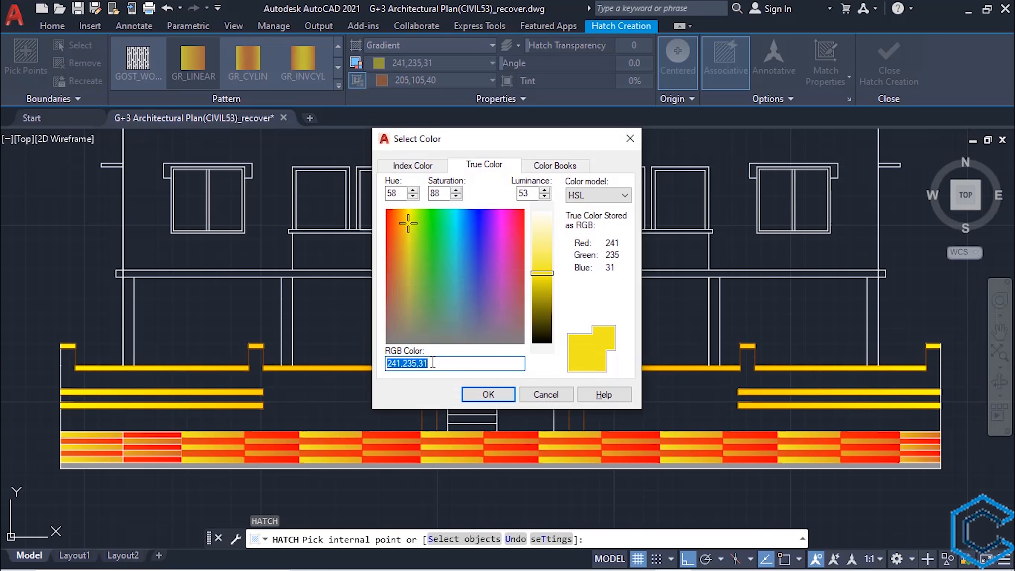
text(253,249,222)
click(485, 395)
click(425, 80)
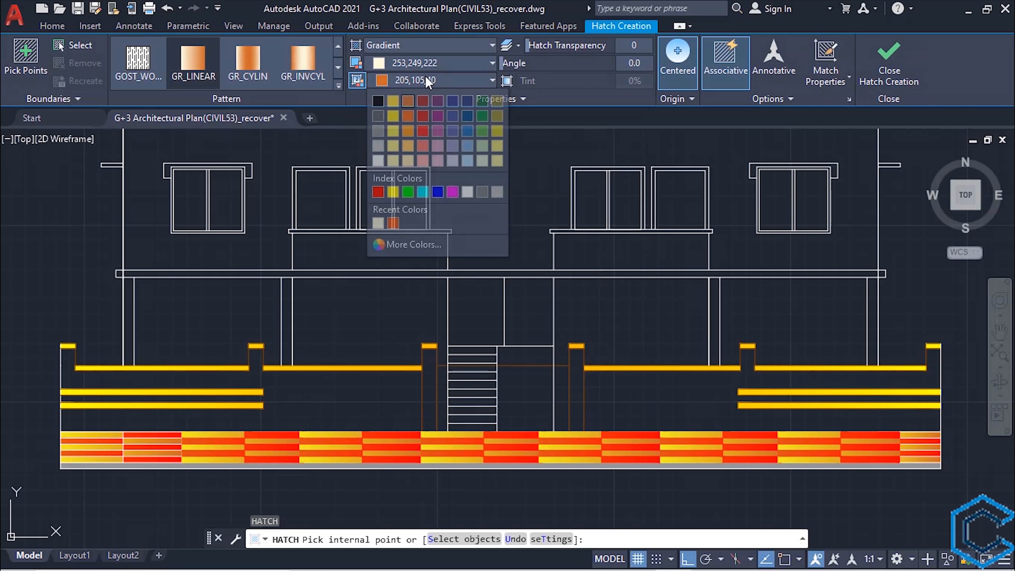
click(471, 189)
click(316, 403)
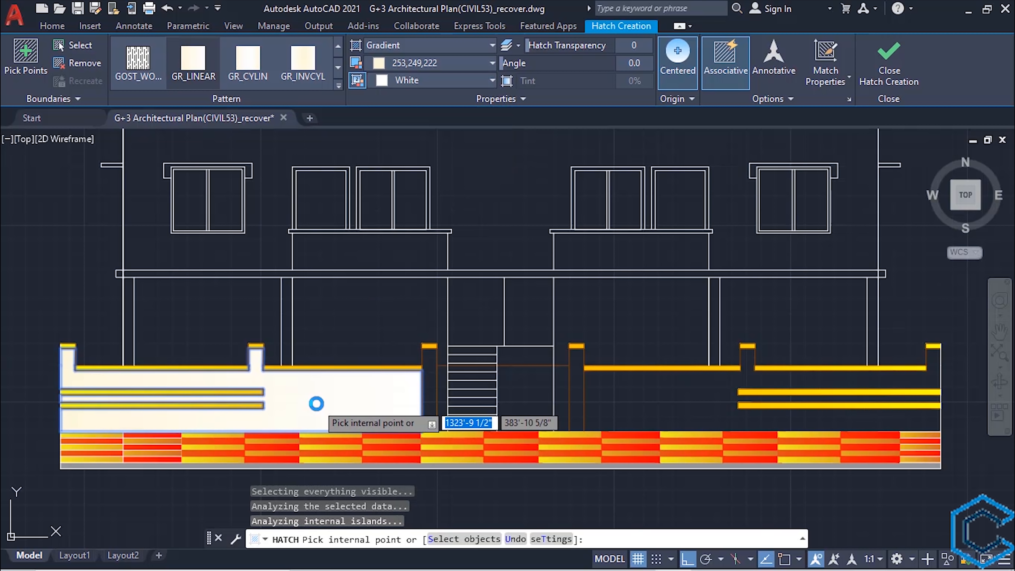